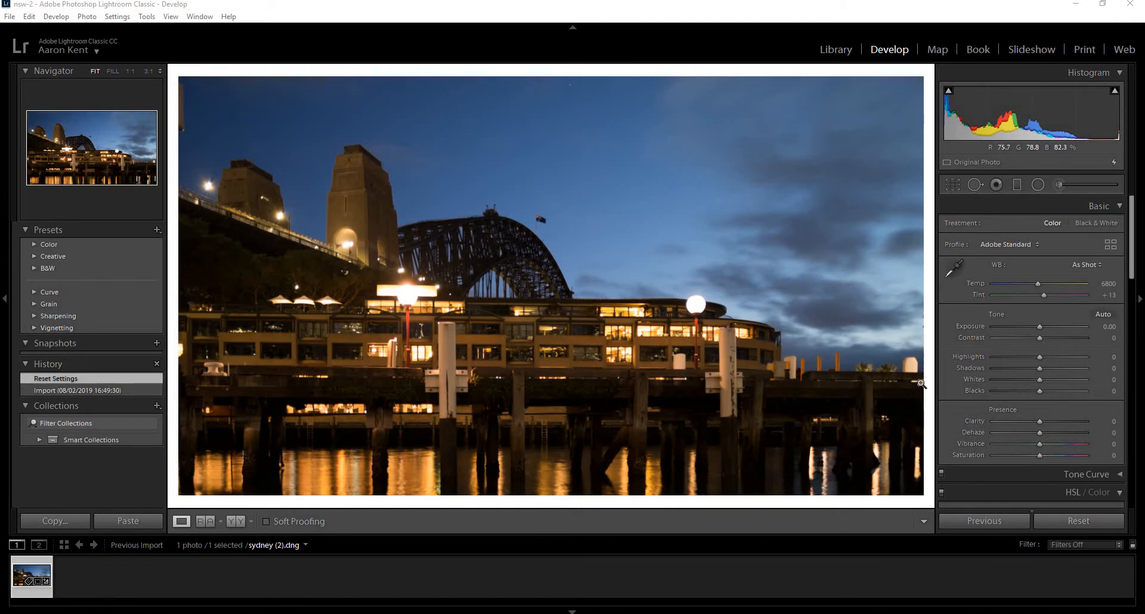
# Widen the photo's crop to the full image width and extend its lower edge to include more of the water.
pyautogui.click(952, 185)
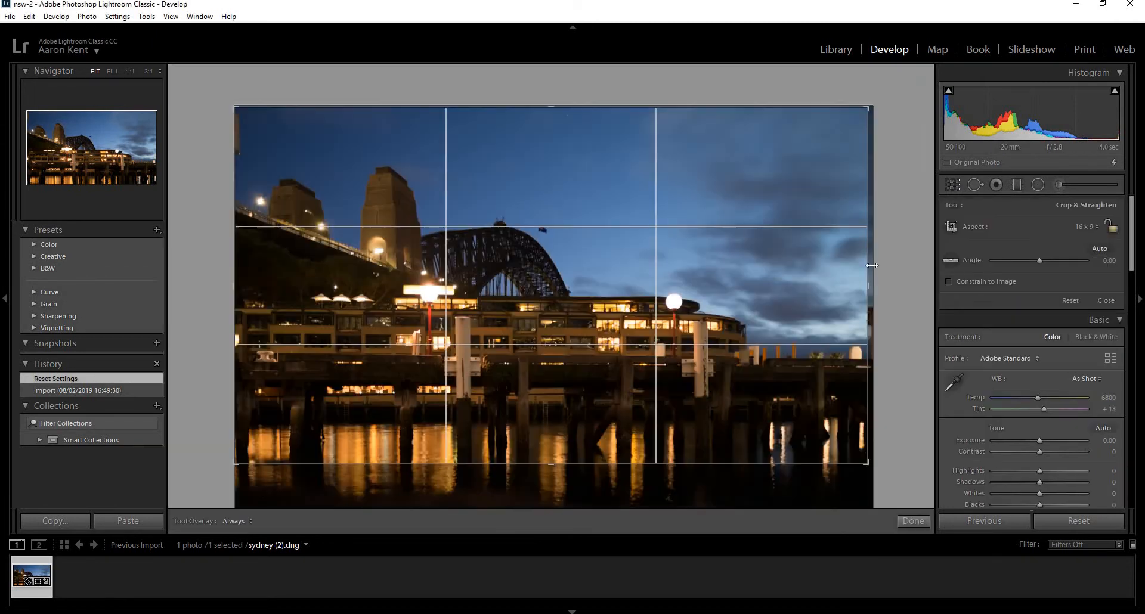
pyautogui.moveTo(632, 426); pyautogui.dragTo(632, 427)
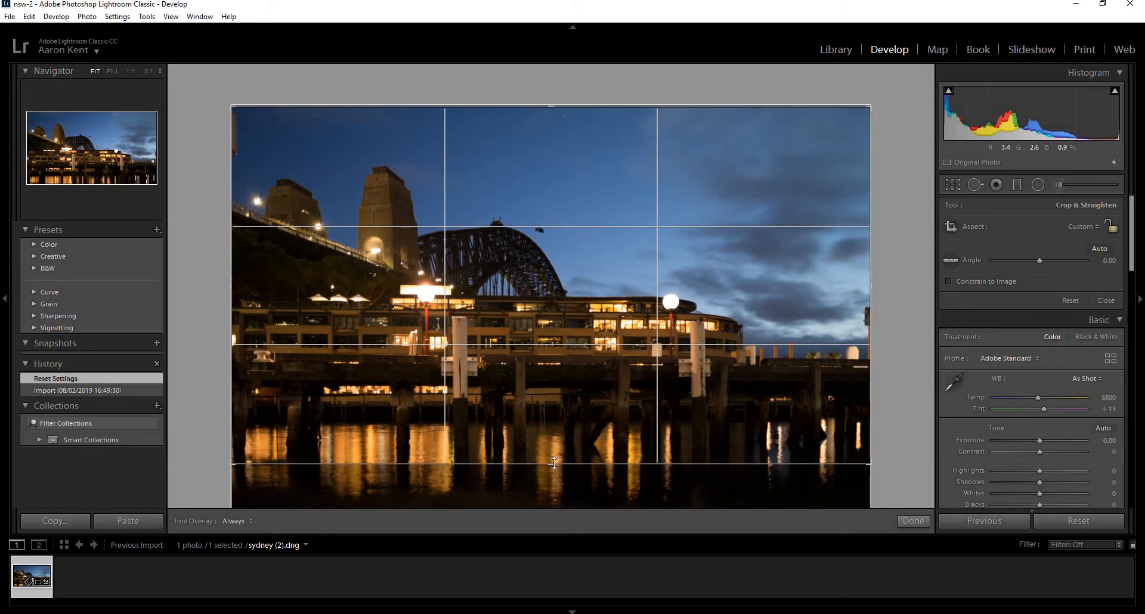
pyautogui.moveTo(554, 464); pyautogui.dragTo(559, 517)
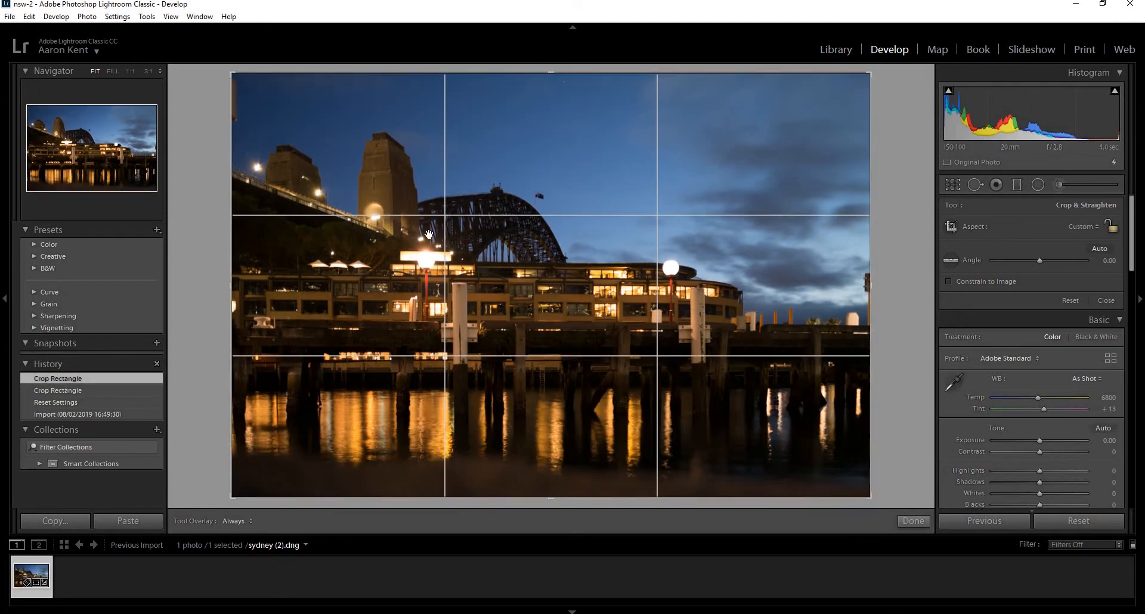
pyautogui.press('Return')
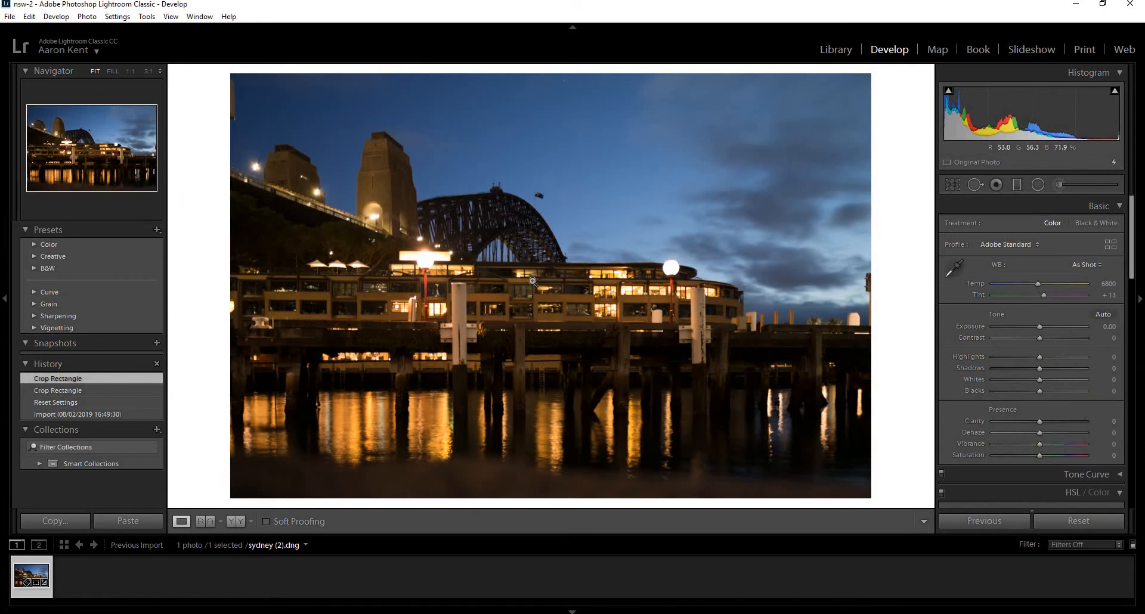
# Crop the photo again, trimming the side edges slightly, some sky above and the dark water below, and apply it.
pyautogui.click(956, 183)
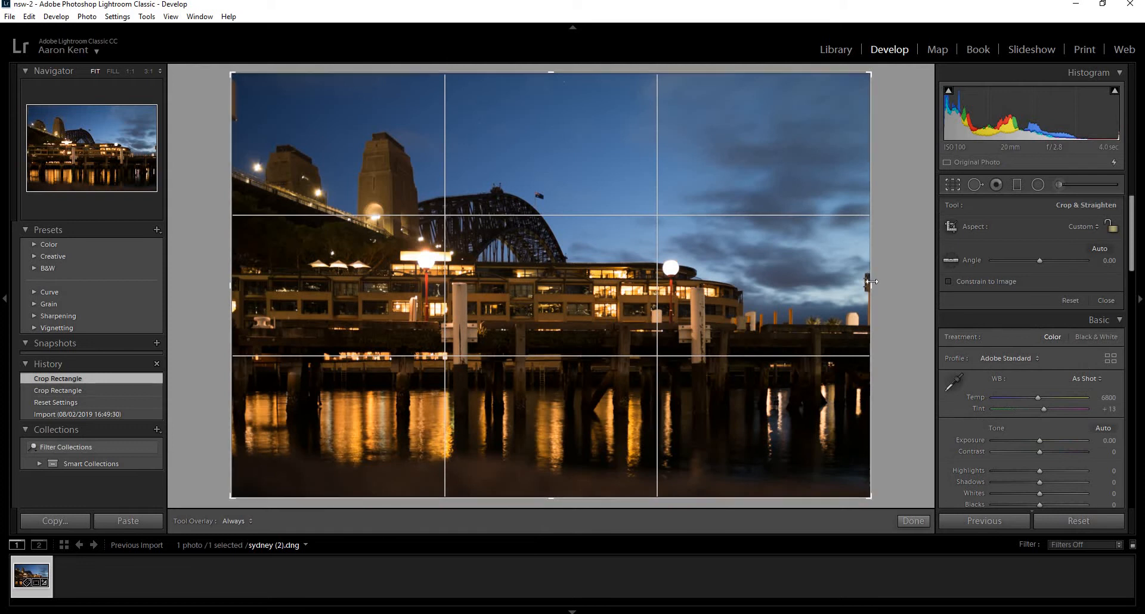
pyautogui.moveTo(867, 289)
pyautogui.mouseDown()
pyautogui.moveTo(878, 291)
pyautogui.moveTo(866, 287)
pyautogui.mouseUp()
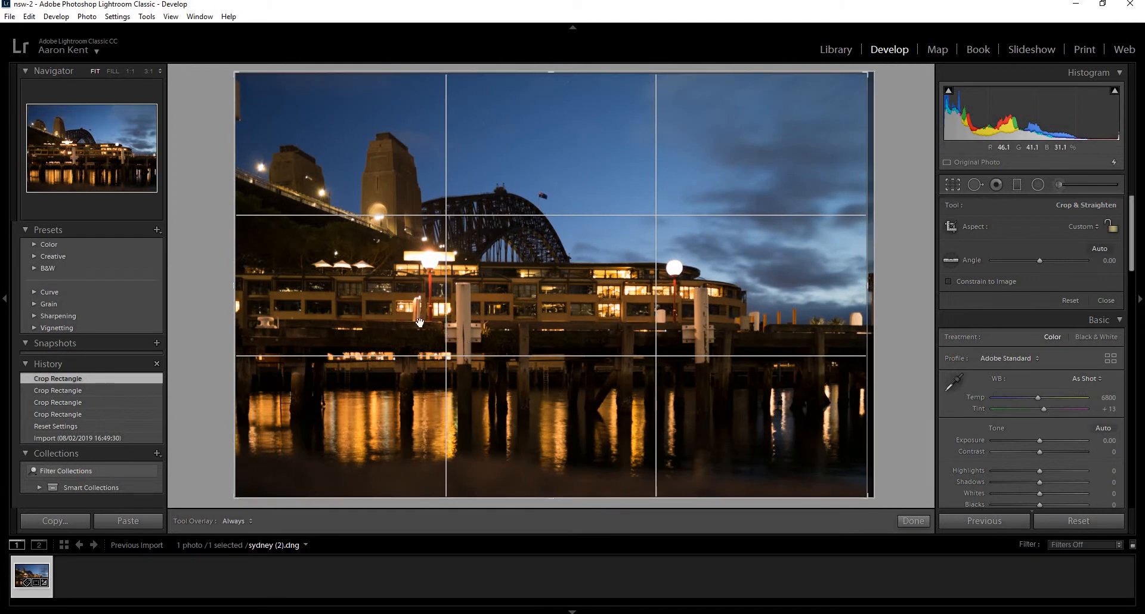
pyautogui.moveTo(552, 71); pyautogui.dragTo(550, 93)
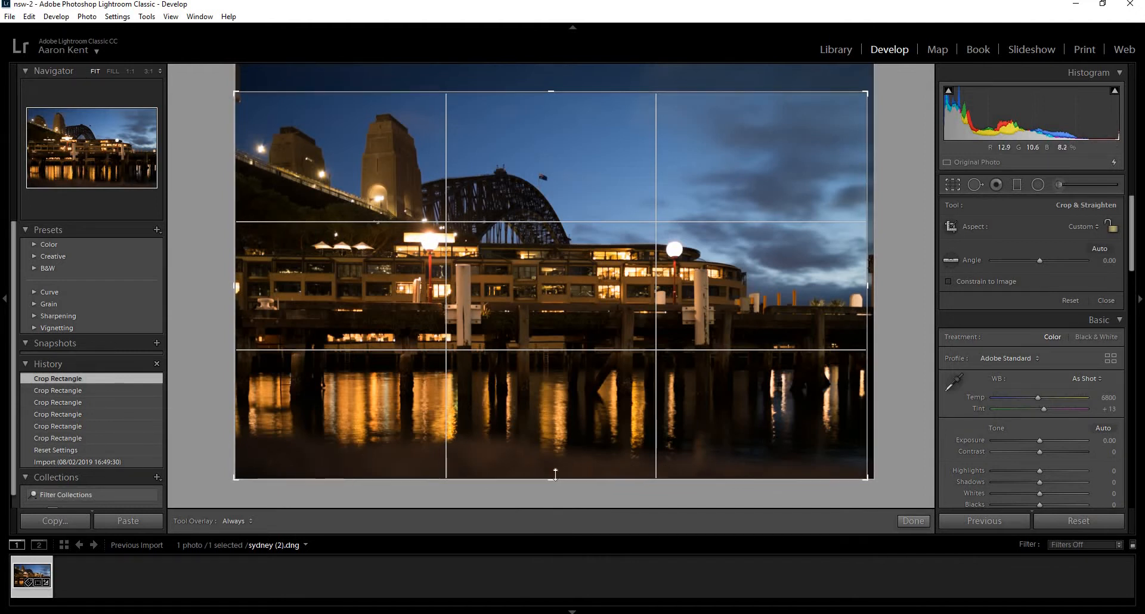
pyautogui.moveTo(552, 470); pyautogui.dragTo(552, 479)
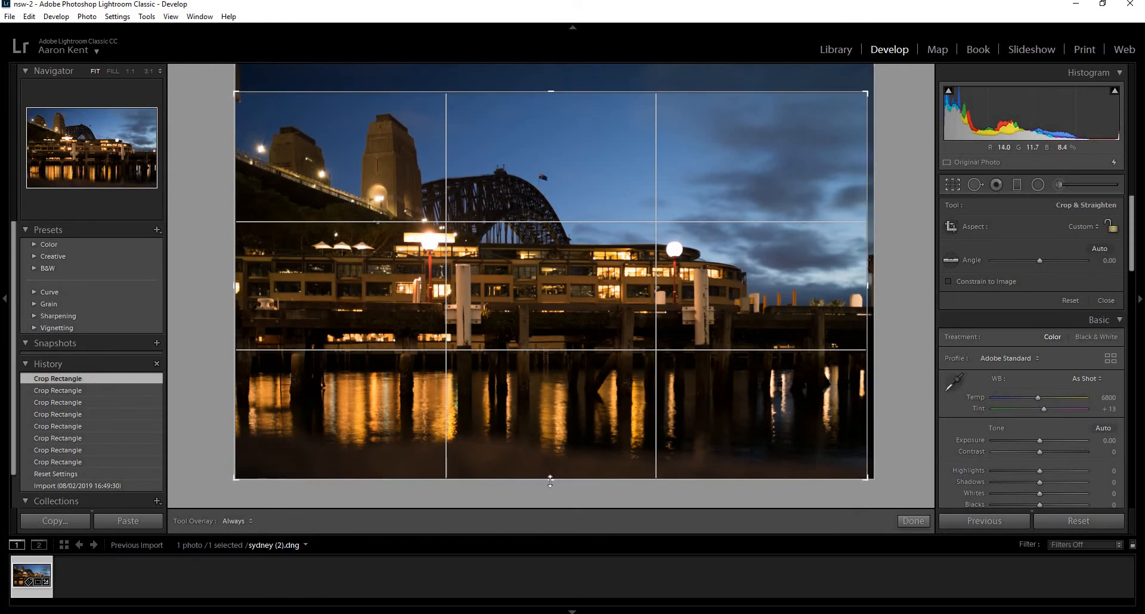
pyautogui.moveTo(549, 478); pyautogui.dragTo(548, 456)
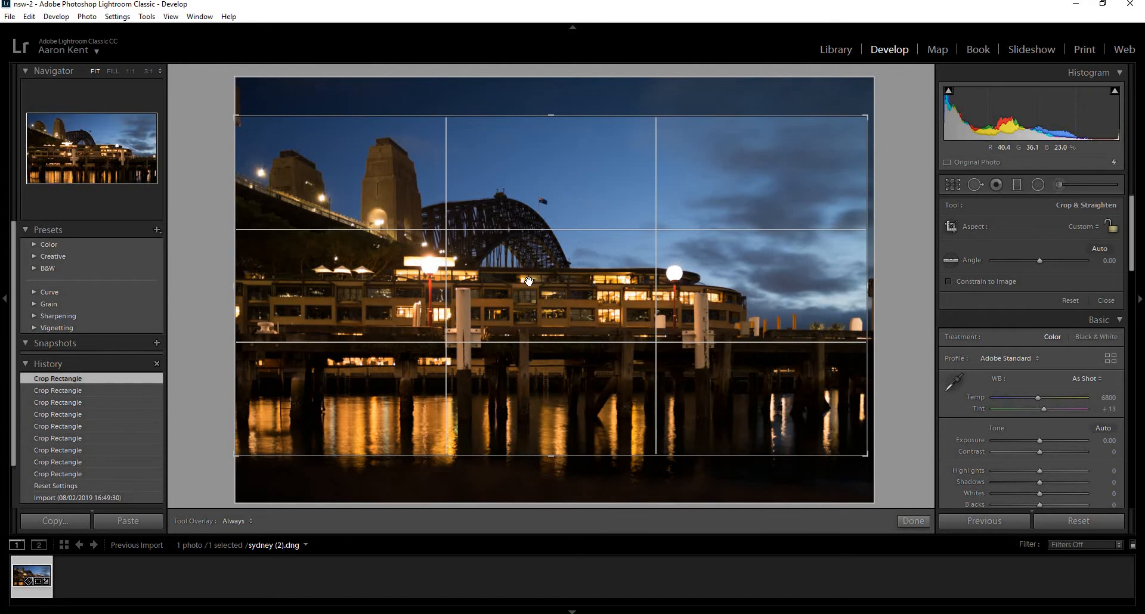
pyautogui.press('Return')
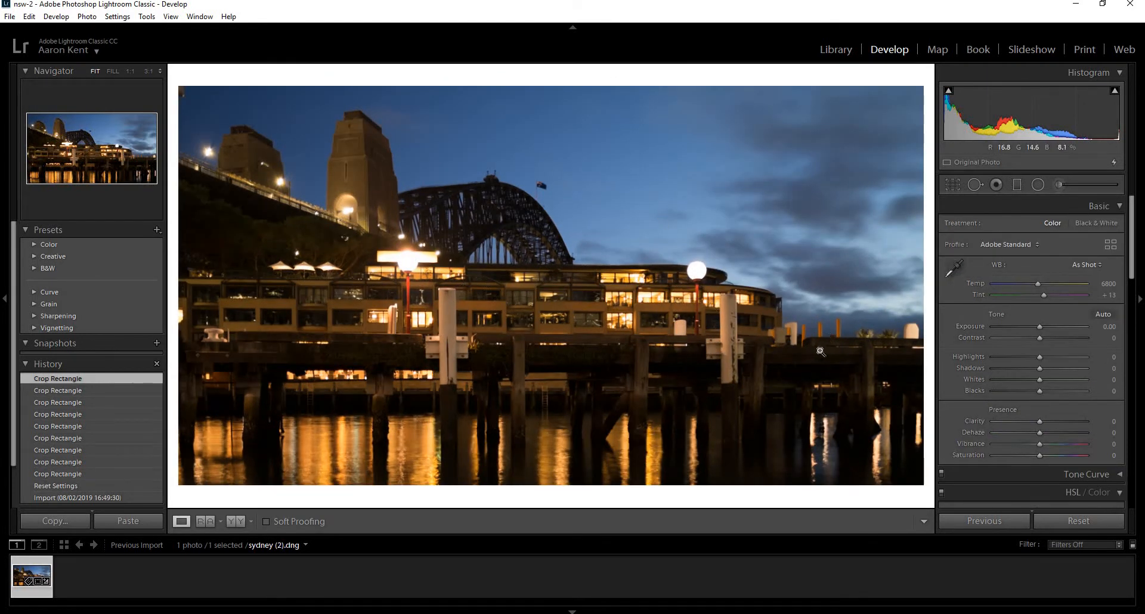
# Set a custom white balance by sampling the white wharf post left of centre as the neutral target.
pyautogui.click(954, 268)
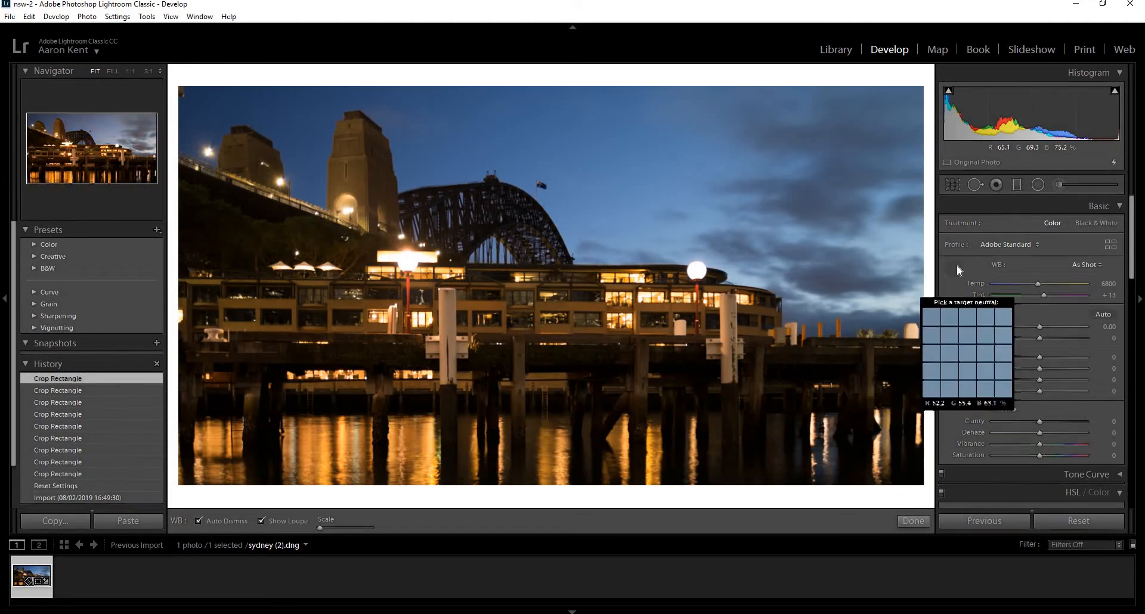
pyautogui.click(448, 317)
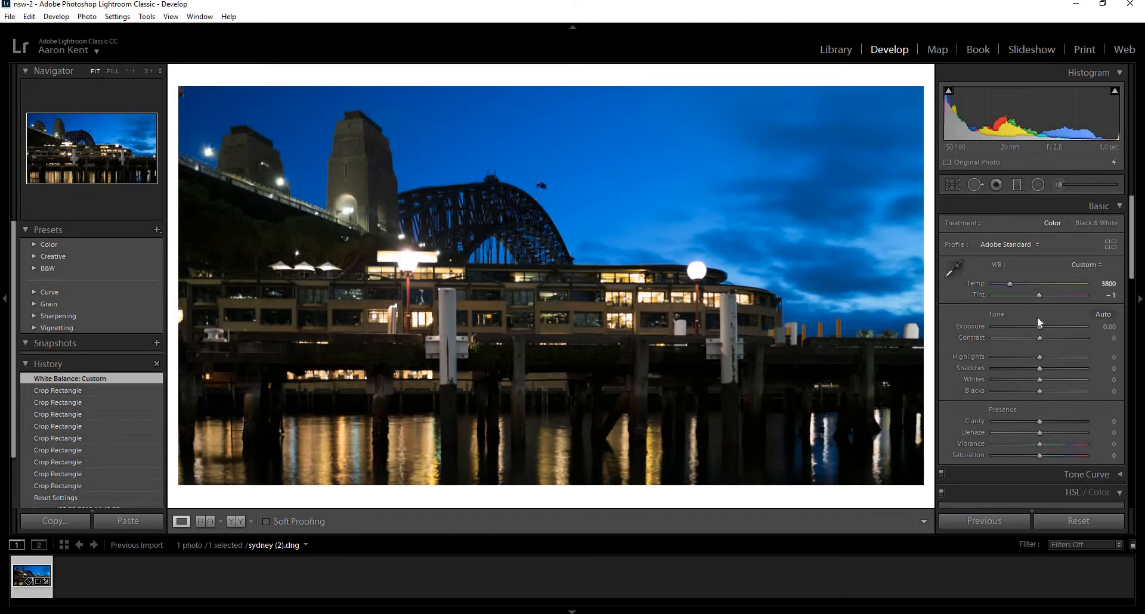
# Apply the automatic settings to the photo and reset only the Tone adjustments.
pyautogui.click(1103, 315)
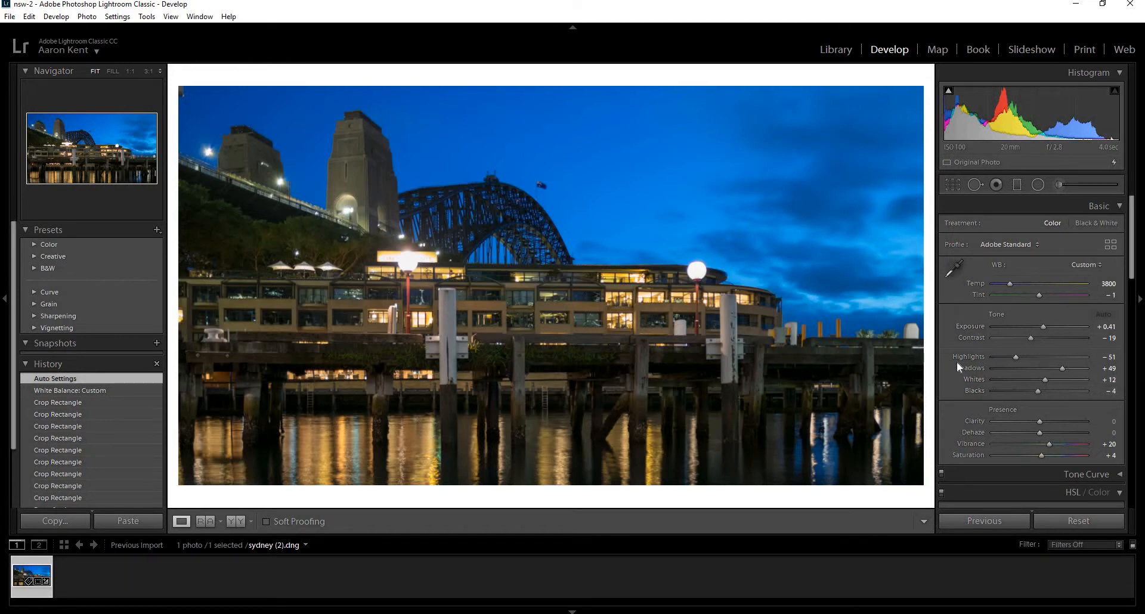
pyautogui.scroll(-5, 957, 363)
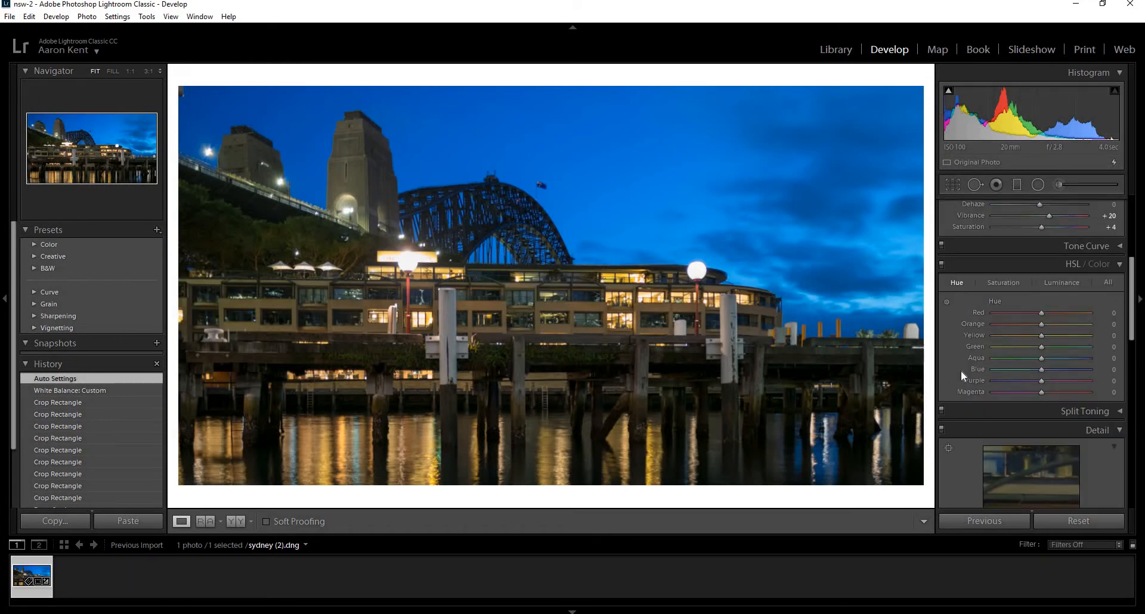
pyautogui.scroll(5, 960, 371)
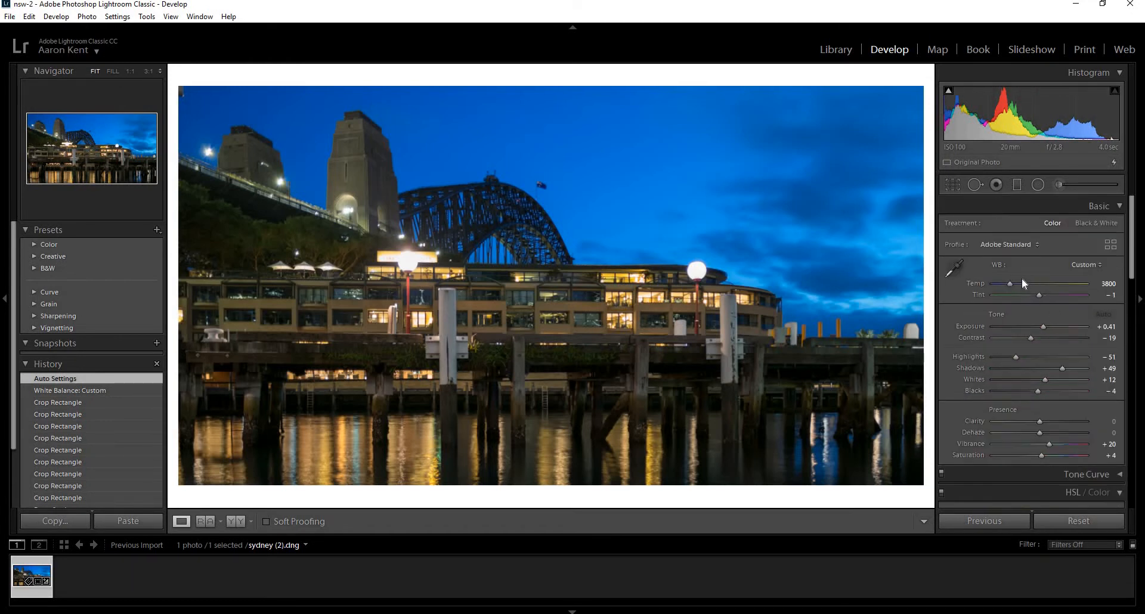
pyautogui.doubleClick(997, 314)
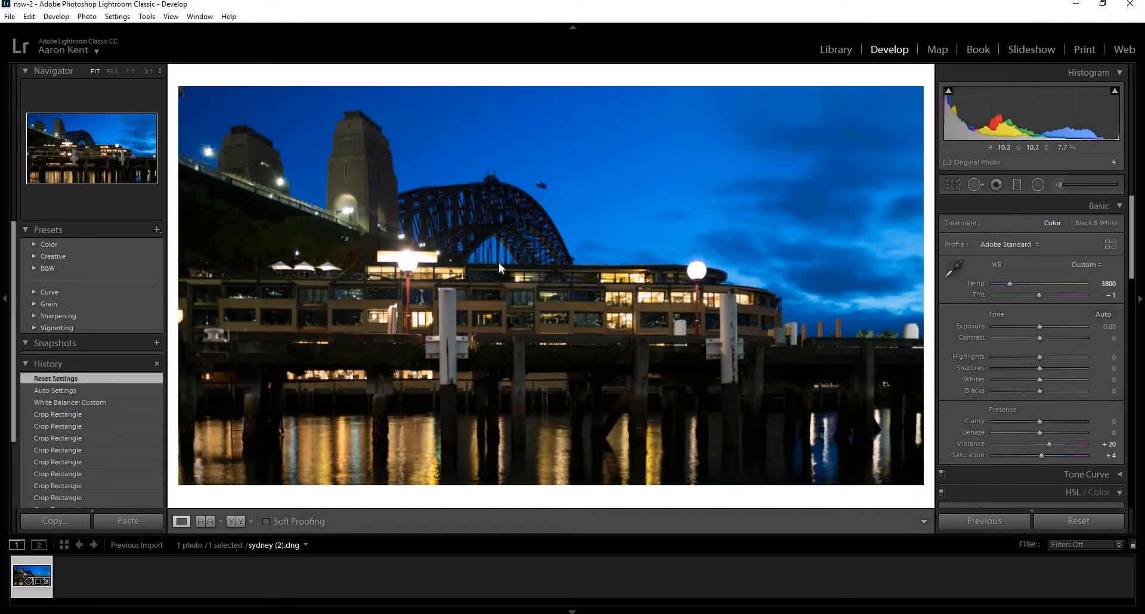
# Open the photo for editing in Adobe Photoshop CC 2019 and duplicate the Background layer.
pyautogui.rightClick(499, 266)
pyautogui.moveTo(571, 366)
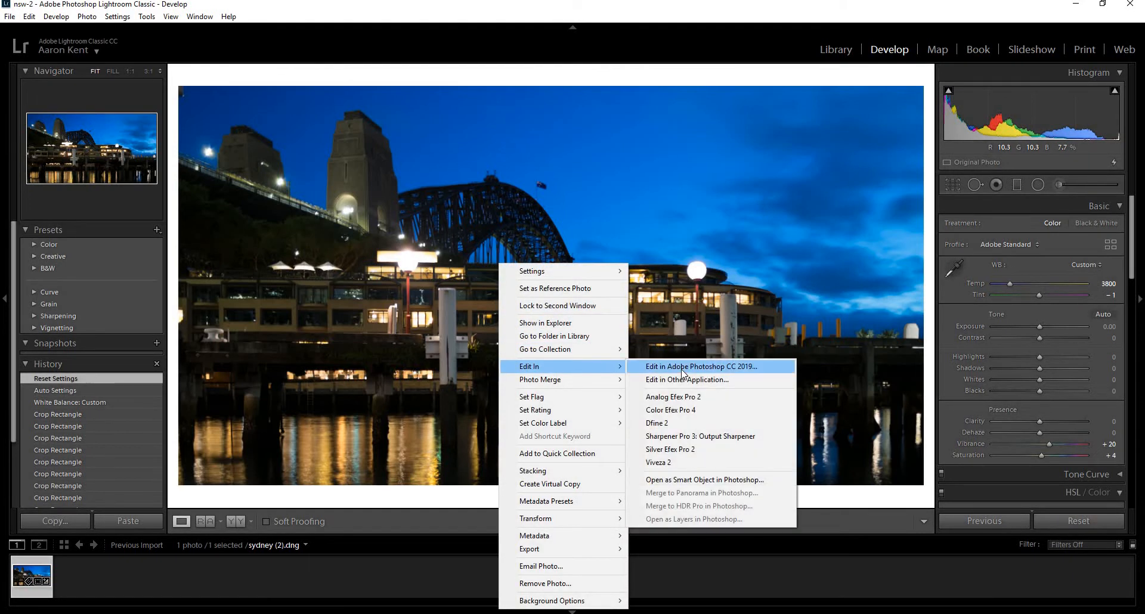
pyautogui.click(686, 367)
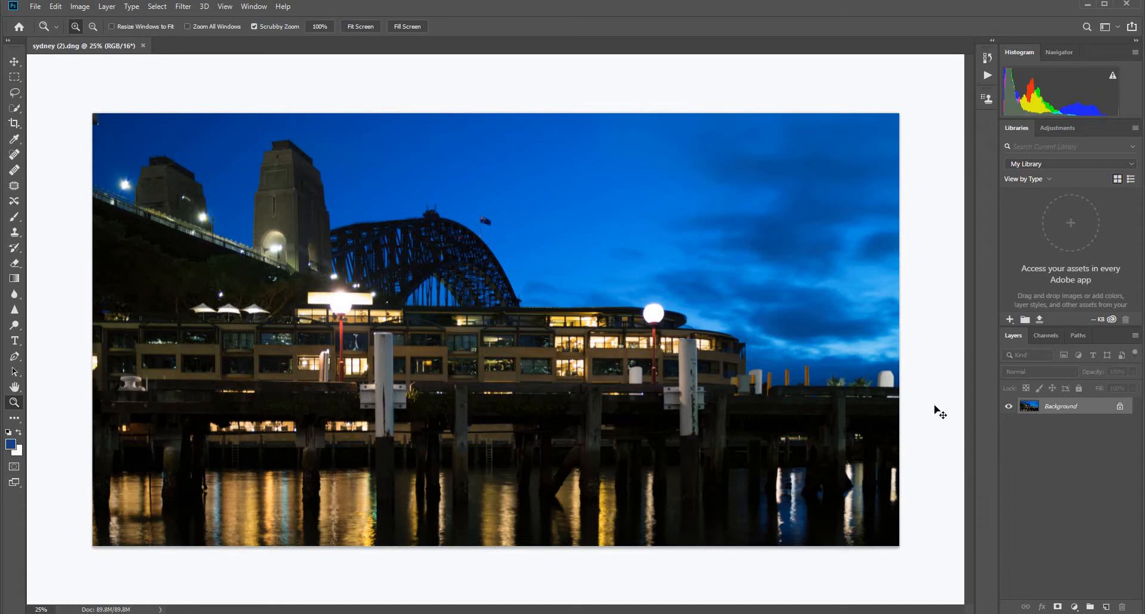
pyautogui.hotkey('ctrl', 'j')
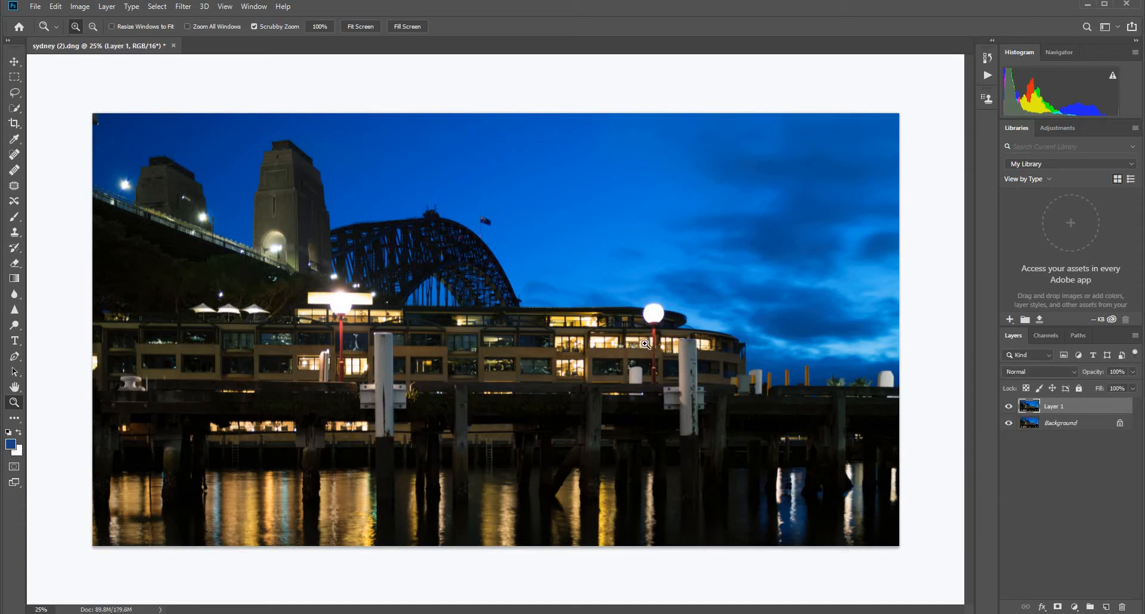
# Start a Shadows/Highlights adjustment on the duplicated layer, with shadows amount 38%, tone 46% and radius 58 px.
pyautogui.click(182, 7)
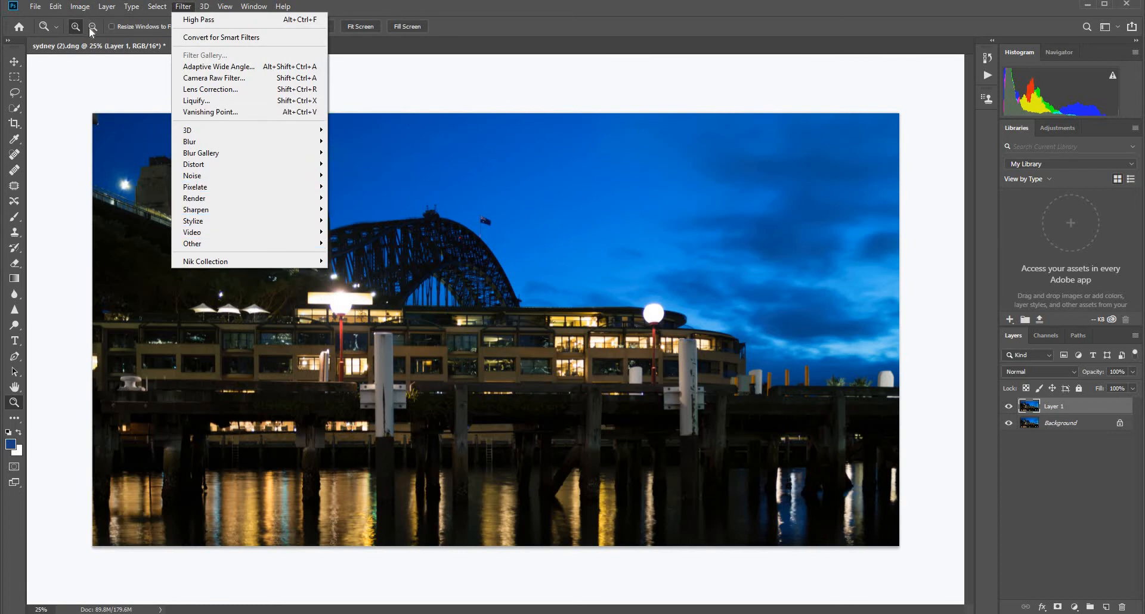
pyautogui.click(80, 5)
pyautogui.moveTo(131, 37)
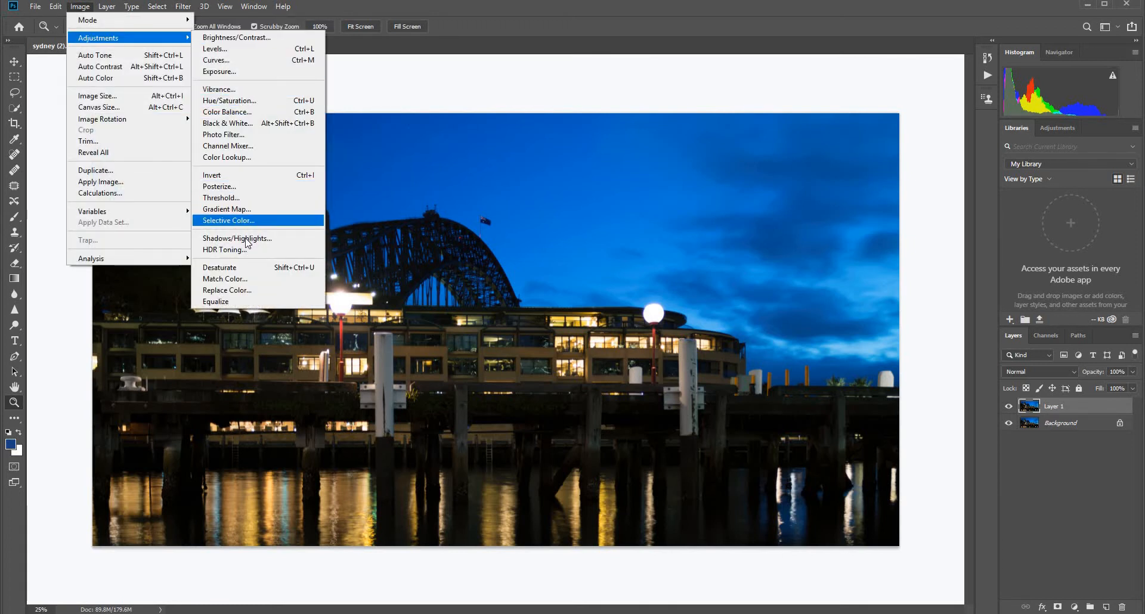
pyautogui.click(246, 239)
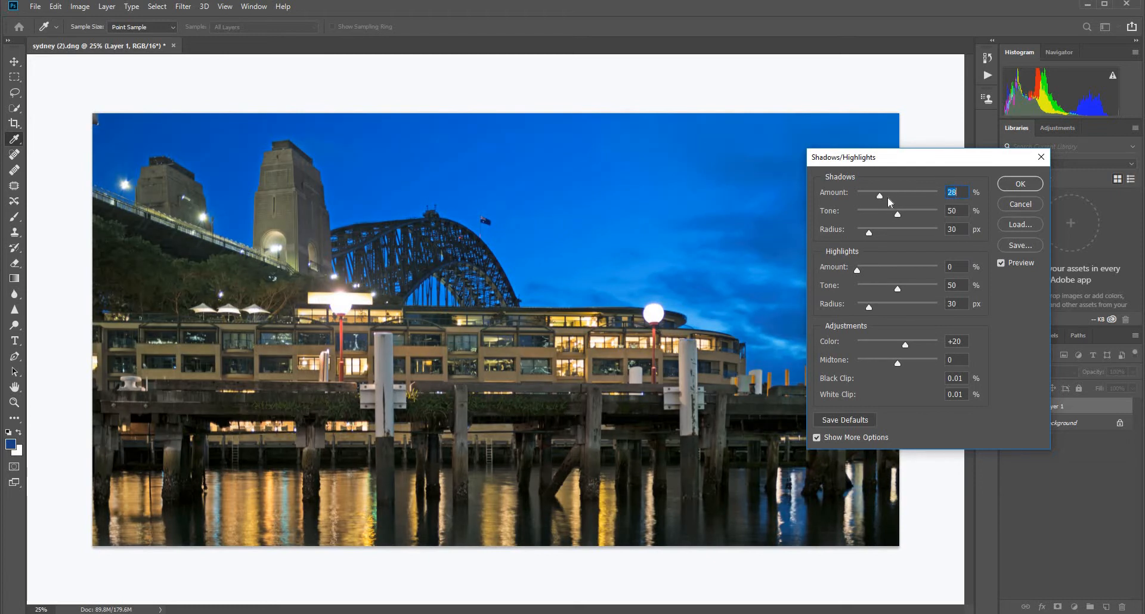
pyautogui.click(887, 197)
pyautogui.click(897, 214)
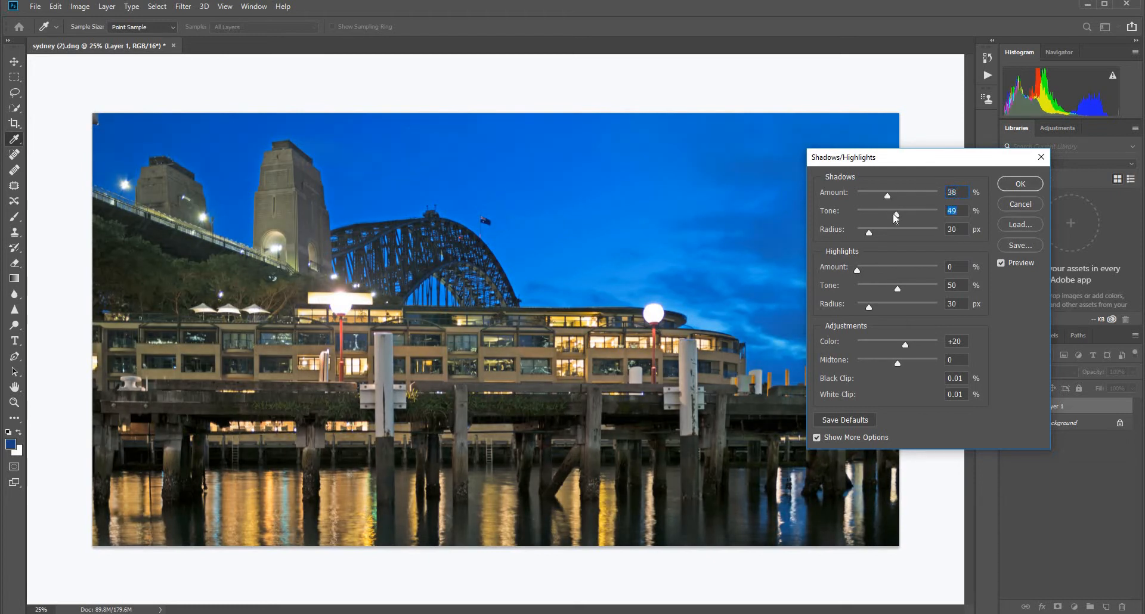
pyautogui.moveTo(894, 216); pyautogui.dragTo(880, 231)
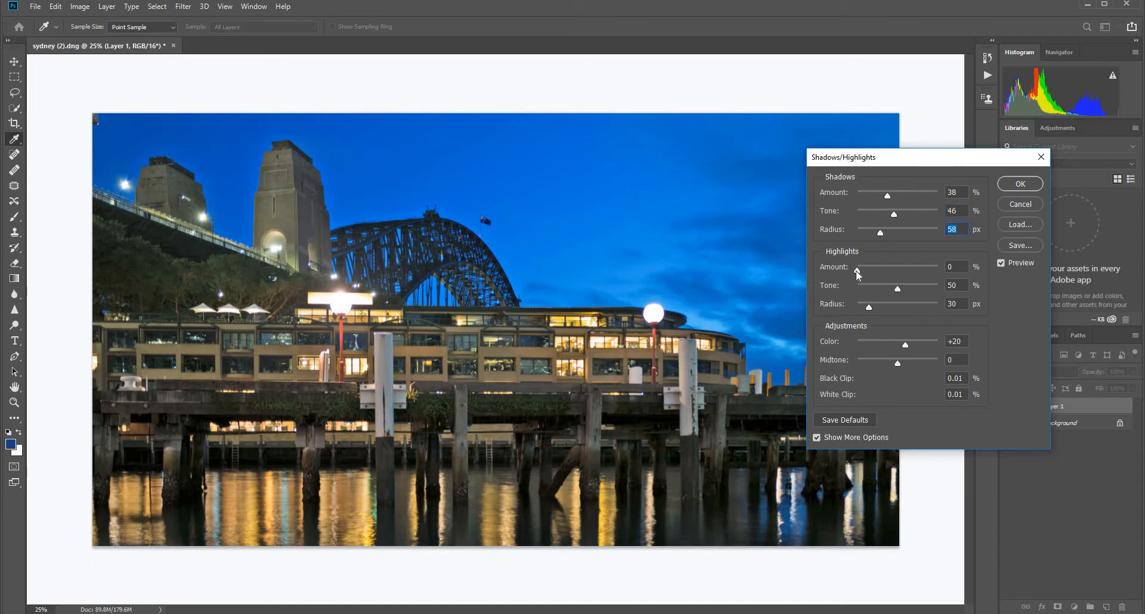
# Set the highlights to amount 10%, tone 48% and radius 72 px, fine-tune the midtone, and apply the Shadows/Highlights adjustment.
pyautogui.moveTo(857, 269); pyautogui.dragTo(888, 288)
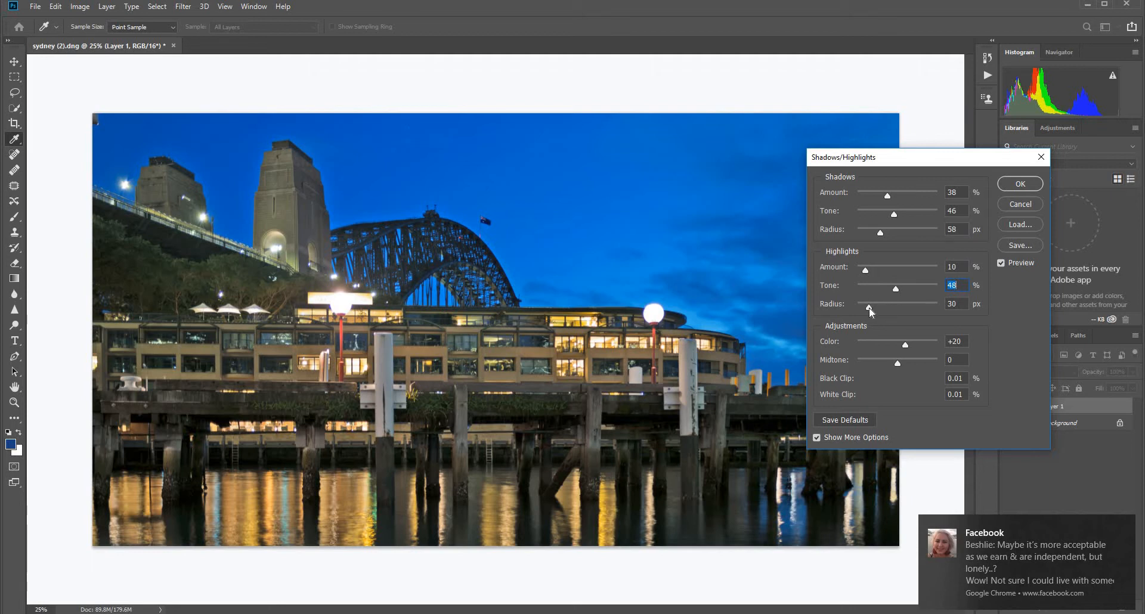
pyautogui.click(878, 307)
pyautogui.moveTo(870, 311); pyautogui.dragTo(893, 312)
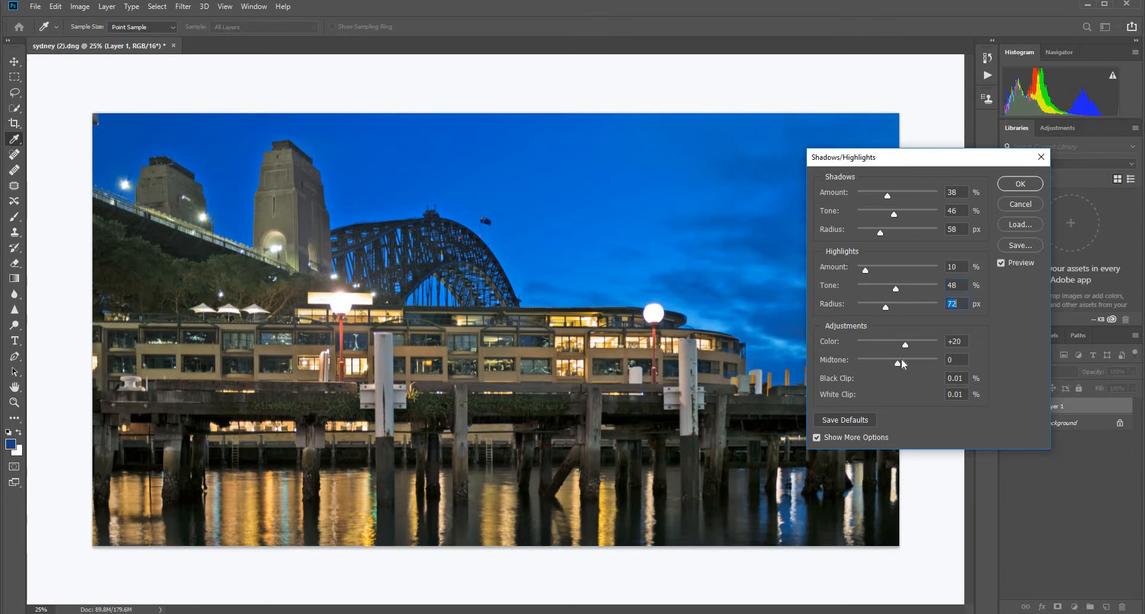
pyautogui.moveTo(900, 359); pyautogui.dragTo(899, 366)
pyautogui.click(1020, 184)
pyautogui.press('z')
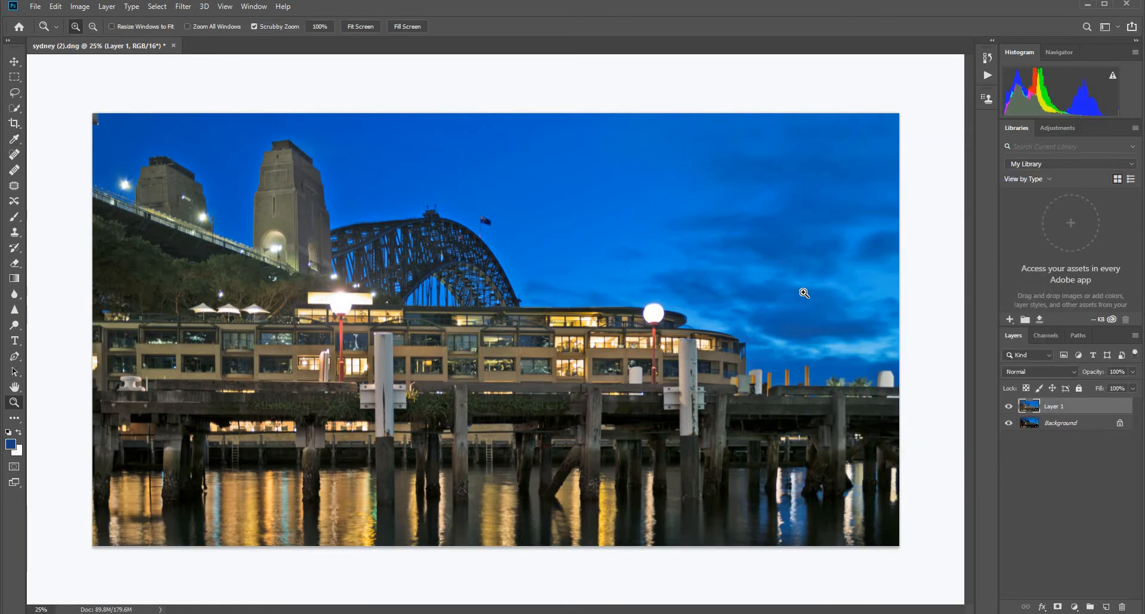
# Duplicate Layer 1 and start an Exposure adjustment on the copy, with exposure 0 and offset -0.0021.
pyautogui.hotkey('ctrl', 'j')
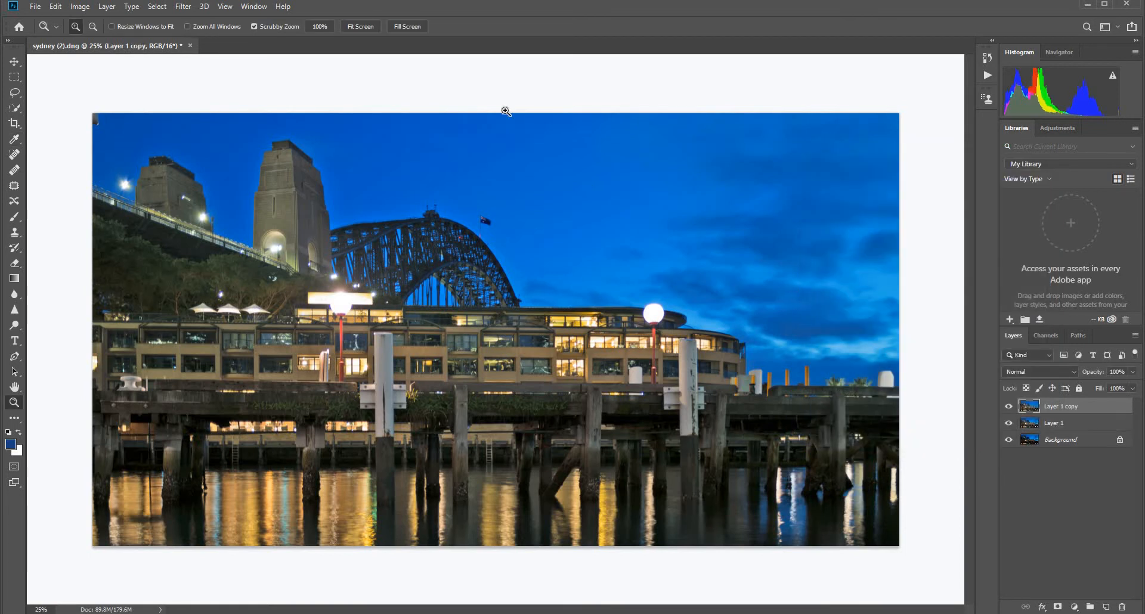
pyautogui.click(79, 7)
pyautogui.moveTo(98, 38)
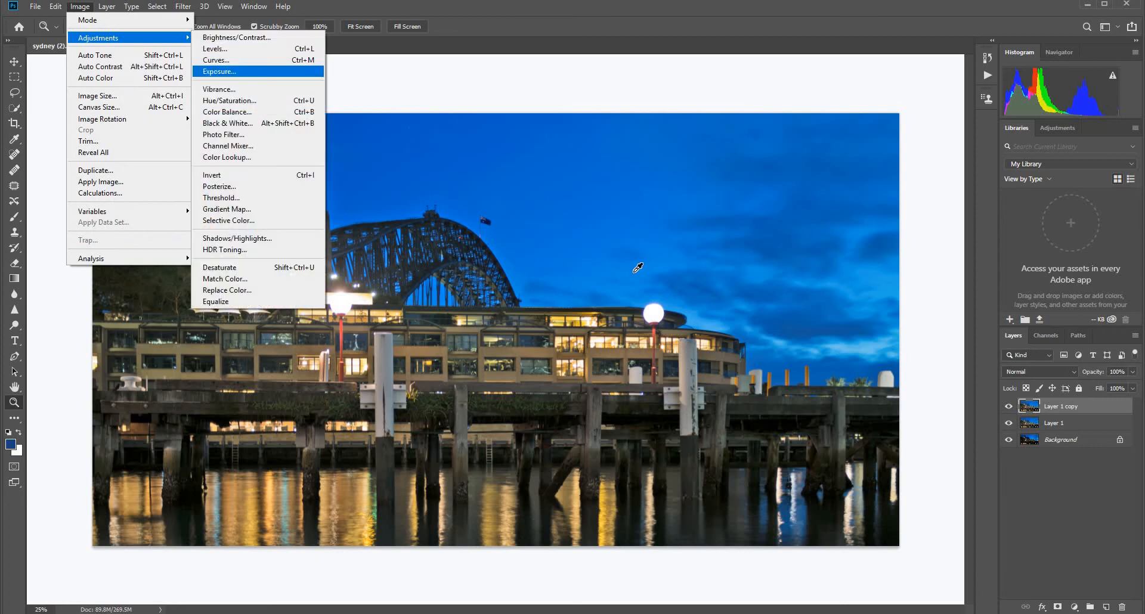
pyautogui.click(219, 71)
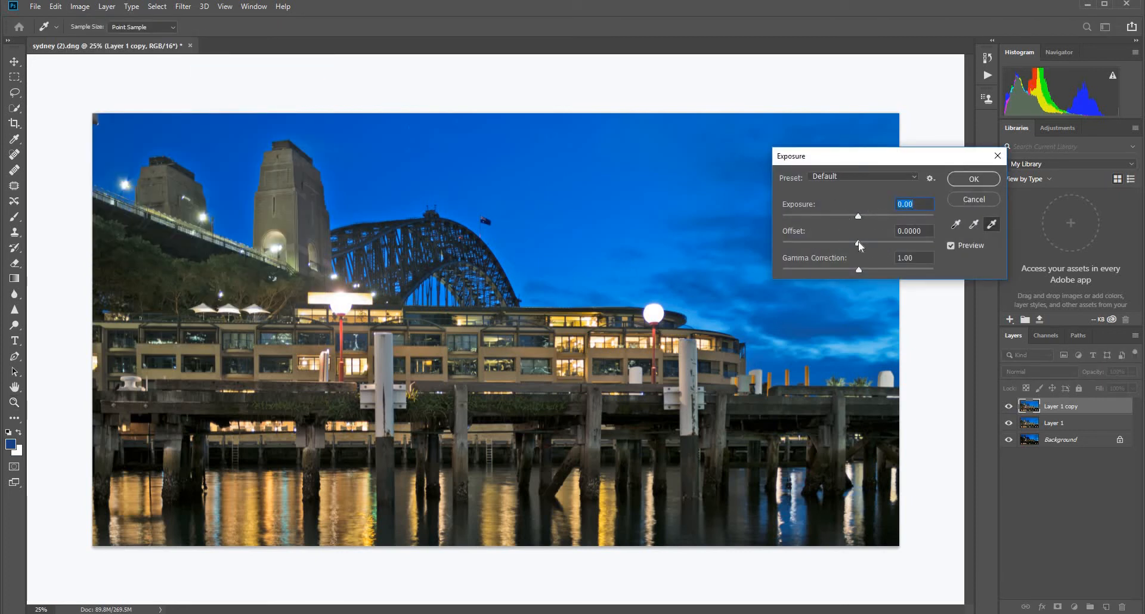
pyautogui.write('0')
pyautogui.click(857, 243)
pyautogui.moveTo(858, 245); pyautogui.dragTo(859, 247)
pyautogui.moveTo(858, 246); pyautogui.dragTo(859, 247)
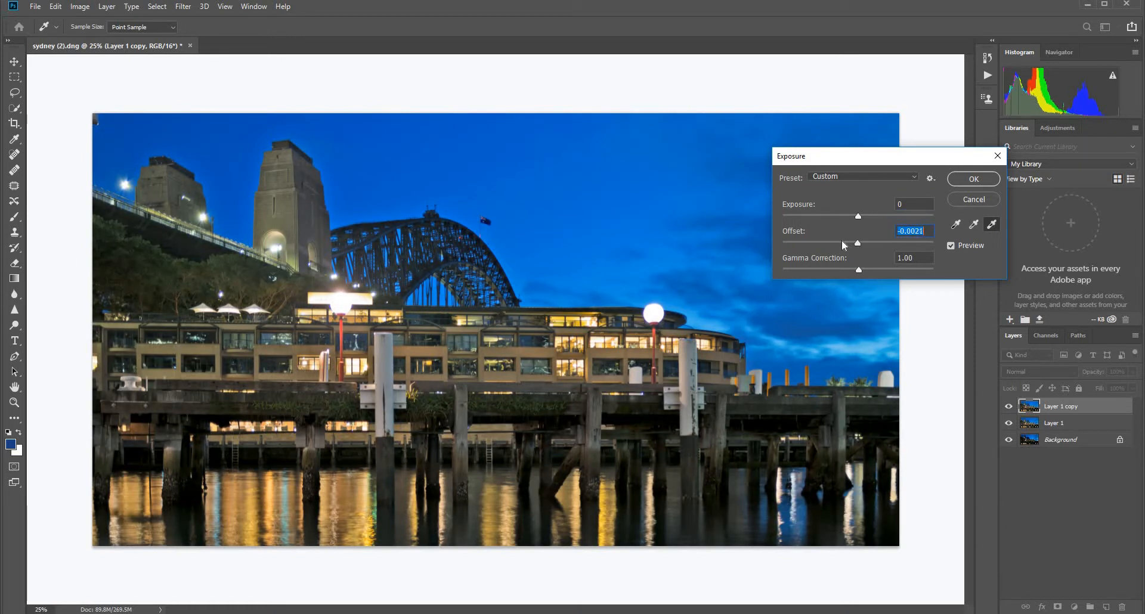
# Raise the Exposure adjustment's offset gradually to +0.0061 to lighten the shadows.
pyautogui.press('Up')
pyautogui.press('Up')
pyautogui.press('Up')
pyautogui.press('Up')
pyautogui.press('Up')
pyautogui.press('Up')
pyautogui.press('Up')
pyautogui.press('Up')
pyautogui.press('Up')
pyautogui.press('Up')
pyautogui.press('Up')
pyautogui.press('Up')
pyautogui.press('Up')
pyautogui.press('Up')
pyautogui.press('Up')
pyautogui.press('Up')
pyautogui.press('Up')
pyautogui.press('Up')
pyautogui.press('Up')
pyautogui.press('Up')
pyautogui.press('Up')
pyautogui.press('Up')
pyautogui.press('Up')
pyautogui.press('Up')
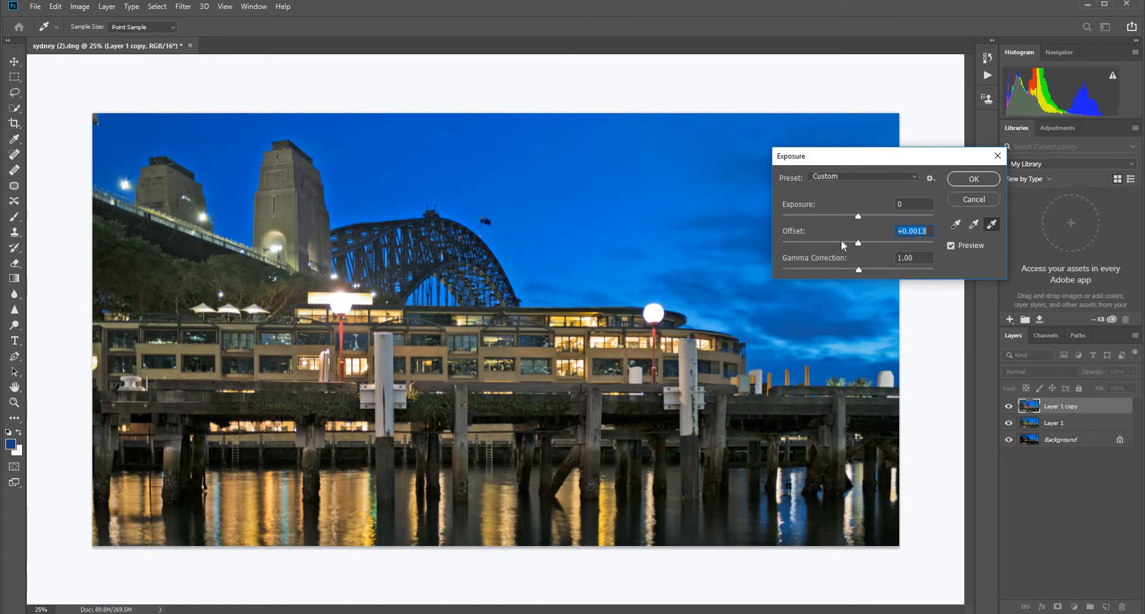
pyautogui.press('Up')
pyautogui.press('Up')
pyautogui.press('Up')
pyautogui.press('Up')
pyautogui.press('Up')
pyautogui.press('Up')
pyautogui.press('Up')
pyautogui.press('Up')
pyautogui.press('Up')
pyautogui.press('Up')
pyautogui.press('Up')
pyautogui.press('Up')
pyautogui.press('Up')
pyautogui.press('Up')
pyautogui.press('Up')
pyautogui.press('Up')
pyautogui.press('Up')
pyautogui.press('Up')
pyautogui.press('Up')
pyautogui.press('Up')
pyautogui.press('Up')
pyautogui.press('Up')
pyautogui.press('Up')
pyautogui.press('Up')
pyautogui.press('Up')
pyautogui.press('Up')
pyautogui.press('Up')
pyautogui.press('Up')
pyautogui.press('Up')
pyautogui.press('Up')
pyautogui.press('Up')
pyautogui.press('Up')
pyautogui.press('Up')
pyautogui.press('Up')
pyautogui.press('Up')
pyautogui.press('Up')
pyautogui.press('Up')
pyautogui.press('Up')
pyautogui.press('Up')
pyautogui.press('Up')
pyautogui.press('Up')
pyautogui.press('Up')
pyautogui.press('Up')
pyautogui.press('Up')
pyautogui.press('Up')
pyautogui.press('Up')
pyautogui.press('Up')
pyautogui.press('Up')
pyautogui.press('Up')
pyautogui.press('Up')
pyautogui.press('Up')
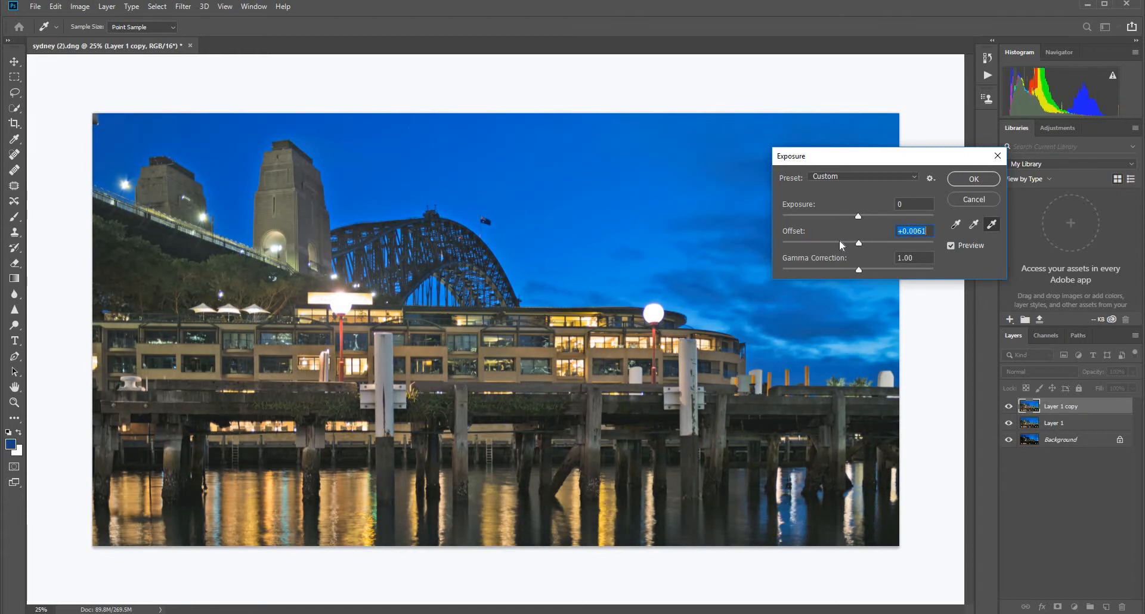
# Lower the Exposure adjustment's offset to -0.0236 to darken the shadows.
pyautogui.hotkey('shift', 'Down')
pyautogui.hotkey('shift', 'Down')
pyautogui.hotkey('shift', 'Down')
pyautogui.hotkey('shift', 'Down')
pyautogui.hotkey('shift', 'Down')
pyautogui.hotkey('shift', 'Down')
pyautogui.hotkey('shift', 'Down')
pyautogui.hotkey('shift', 'Down')
pyautogui.hotkey('shift', 'Down')
pyautogui.hotkey('shift', 'Down')
pyautogui.hotkey('shift', 'Down')
pyautogui.hotkey('shift', 'Down')
pyautogui.hotkey('shift', 'Down')
pyautogui.hotkey('shift', 'Down')
pyautogui.hotkey('shift', 'Down')
pyautogui.hotkey('shift', 'Down')
pyautogui.hotkey('shift', 'Down')
pyautogui.hotkey('shift', 'Down')
pyautogui.hotkey('shift', 'Down')
pyautogui.hotkey('shift', 'Down')
pyautogui.hotkey('shift', 'Down')
pyautogui.hotkey('shift', 'Down')
pyautogui.hotkey('shift', 'Down')
pyautogui.hotkey('shift', 'Down')
pyautogui.hotkey('shift', 'Down')
pyautogui.hotkey('shift', 'Down')
pyautogui.hotkey('shift', 'Down')
pyautogui.hotkey('shift', 'Down')
pyautogui.hotkey('shift', 'Down')
pyautogui.hotkey('shift', 'Down')
pyautogui.hotkey('shift', 'Down')
pyautogui.hotkey('shift', 'Down')
pyautogui.hotkey('shift', 'Down')
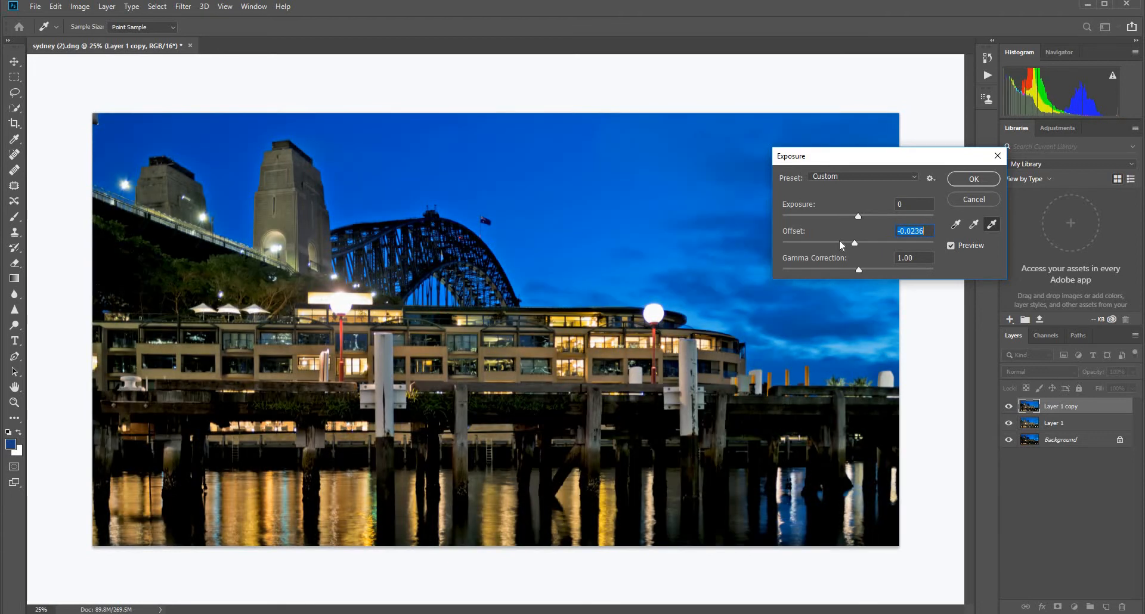
# Raise the Exposure adjustment's offset gradually to -0.0038 to open up the shadows.
pyautogui.press('Up')
pyautogui.press('Up')
pyautogui.press('Up')
pyautogui.press('Up')
pyautogui.press('Up')
pyautogui.press('Up')
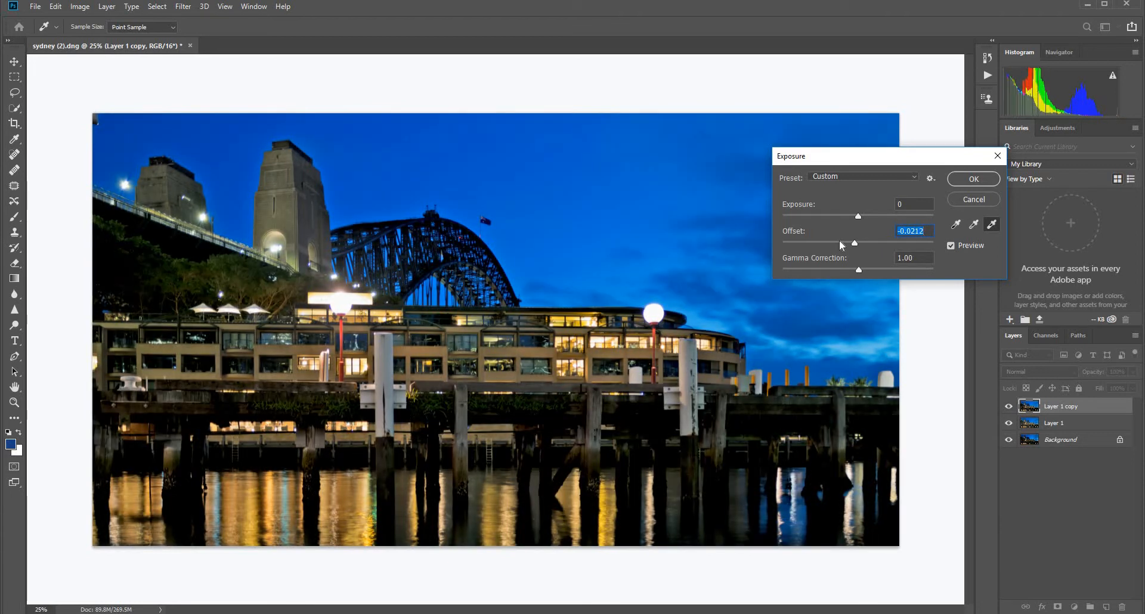
pyautogui.press('Up')
pyautogui.press('Up')
pyautogui.press('Up')
pyautogui.press('Up')
pyautogui.press('Up')
pyautogui.press('Up')
pyautogui.press('Up')
pyautogui.press('Up')
pyautogui.press('Up')
pyautogui.press('Up')
pyautogui.press('Up')
pyautogui.press('Up')
pyautogui.press('Up')
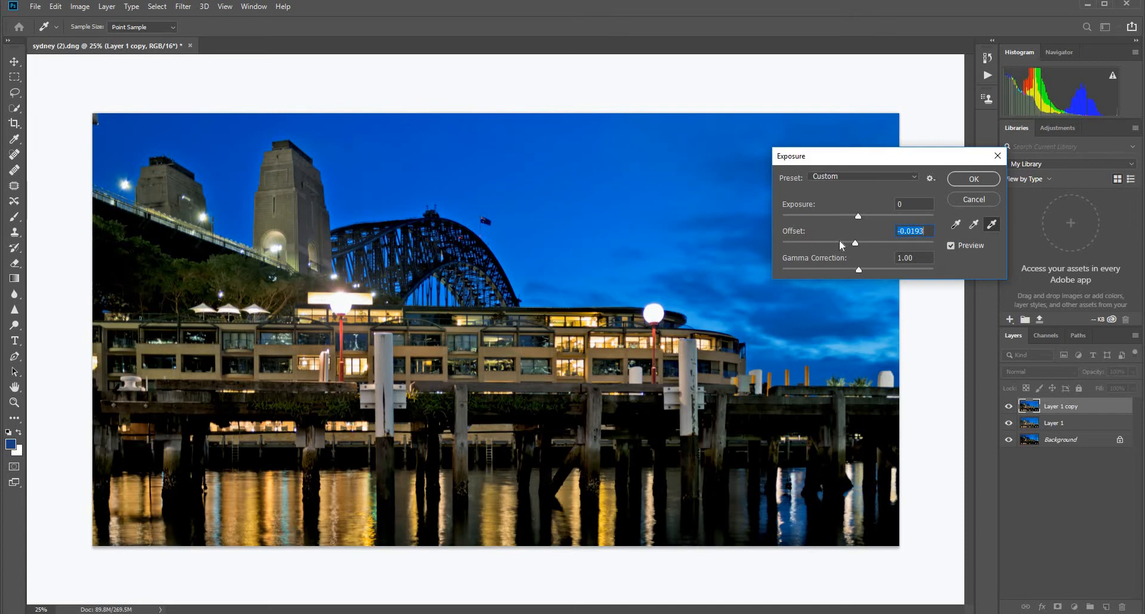
pyautogui.press('Up')
pyautogui.press('Up')
pyautogui.press('Up')
pyautogui.press('Up')
pyautogui.press('Up')
pyautogui.press('Up')
pyautogui.press('Up')
pyautogui.press('Up')
pyautogui.press('Up')
pyautogui.press('Up')
pyautogui.press('Up')
pyautogui.press('Up')
pyautogui.press('Up')
pyautogui.press('Up')
pyautogui.press('Up')
pyautogui.press('Up')
pyautogui.press('Up')
pyautogui.press('Up')
pyautogui.press('Up')
pyautogui.press('Up')
pyautogui.press('Up')
pyautogui.press('Up')
pyautogui.press('Up')
pyautogui.press('Up')
pyautogui.press('Up')
pyautogui.press('Up')
pyautogui.press('Up')
pyautogui.press('Up')
pyautogui.press('Up')
pyautogui.press('Up')
pyautogui.press('Up')
pyautogui.press('Up')
pyautogui.press('Up')
pyautogui.press('Up')
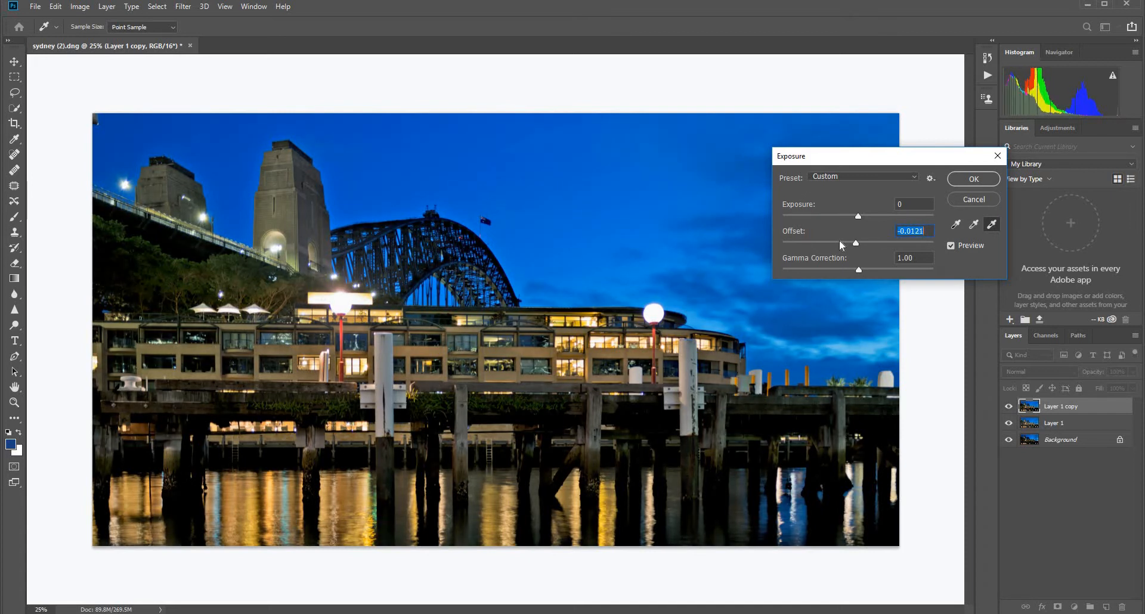
pyautogui.press('Up')
pyautogui.press('Up')
pyautogui.press('Up')
pyautogui.press('Up')
pyautogui.press('Up')
pyautogui.press('Up')
pyautogui.press('Up')
pyautogui.press('Up')
pyautogui.press('Up')
pyautogui.press('Up')
pyautogui.press('Up')
pyautogui.press('Up')
pyautogui.press('Up')
pyautogui.press('Up')
pyautogui.press('Up')
pyautogui.press('Up')
pyautogui.press('Up')
pyautogui.press('Up')
pyautogui.press('Up')
pyautogui.press('Up')
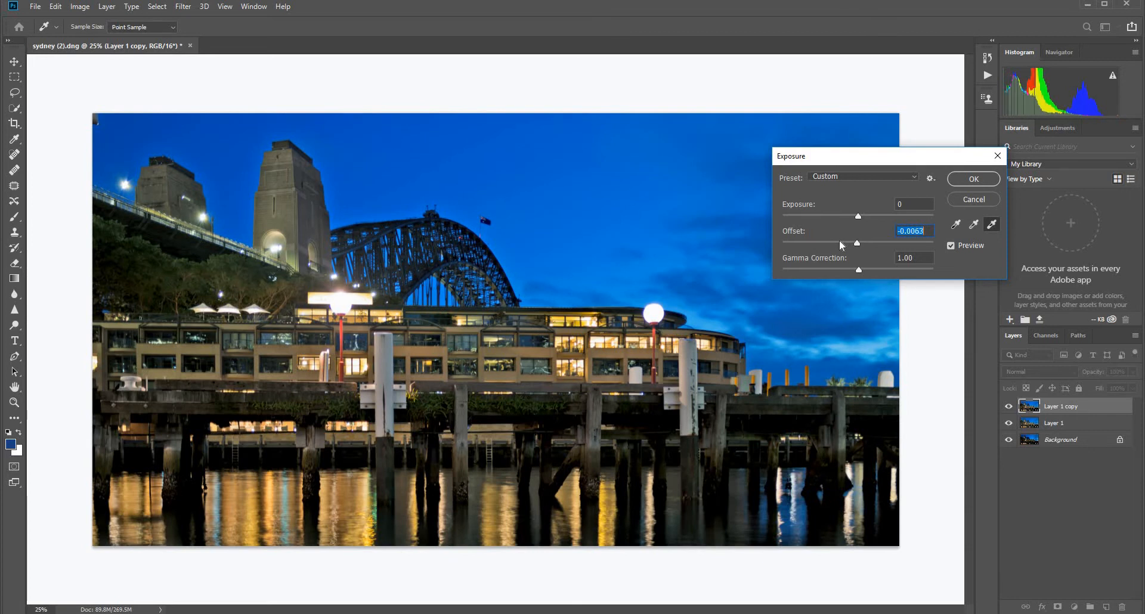
pyautogui.press('Up')
pyautogui.press('Up')
pyautogui.press('Up')
pyautogui.press('Up')
pyautogui.press('Up')
pyautogui.press('Up')
pyautogui.press('Up')
pyautogui.press('Up')
pyautogui.press('Up')
pyautogui.press('Up')
pyautogui.press('Up')
pyautogui.press('Up')
pyautogui.press('Up')
pyautogui.press('Up')
pyautogui.press('Up')
pyautogui.press('Up')
pyautogui.press('Up')
pyautogui.press('Up')
pyautogui.press('Up')
pyautogui.press('Up')
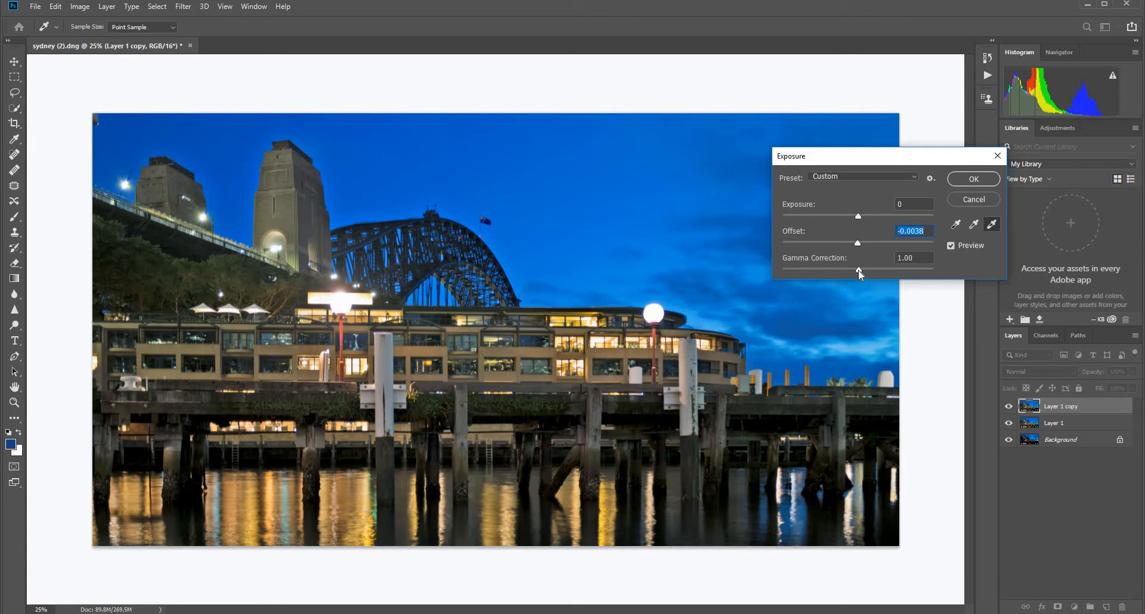
# Set the gamma correction to 1.08 and apply the Exposure adjustment.
pyautogui.moveTo(859, 272); pyautogui.dragTo(855, 273)
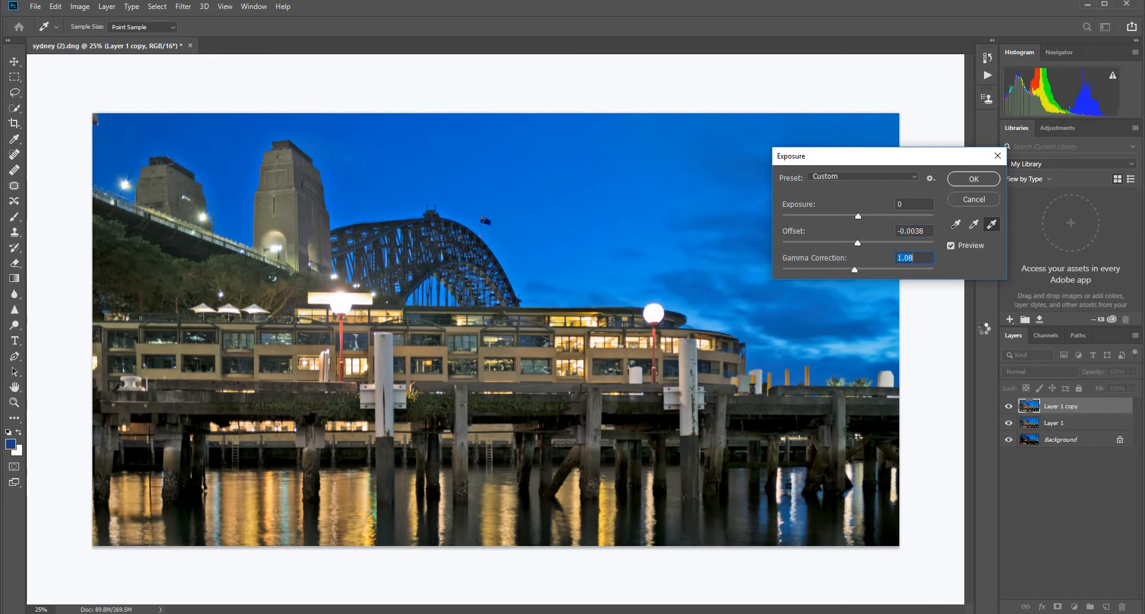
pyautogui.click(973, 178)
pyautogui.press('z')
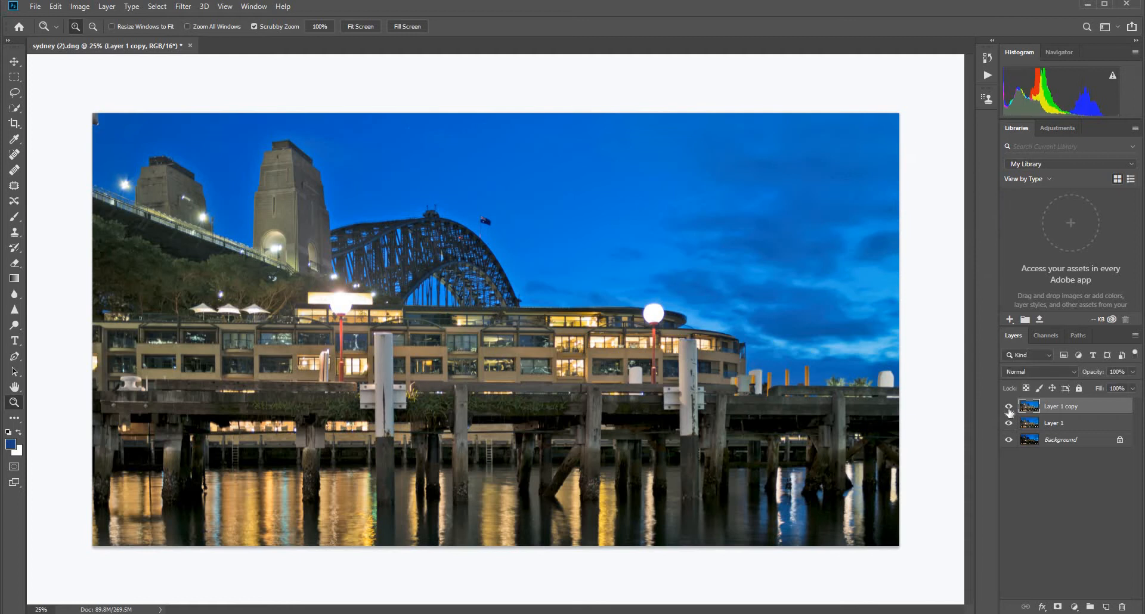
# Compare the edits by hiding and showing Layer 1 copy and Layer 1.
pyautogui.click(1008, 407)
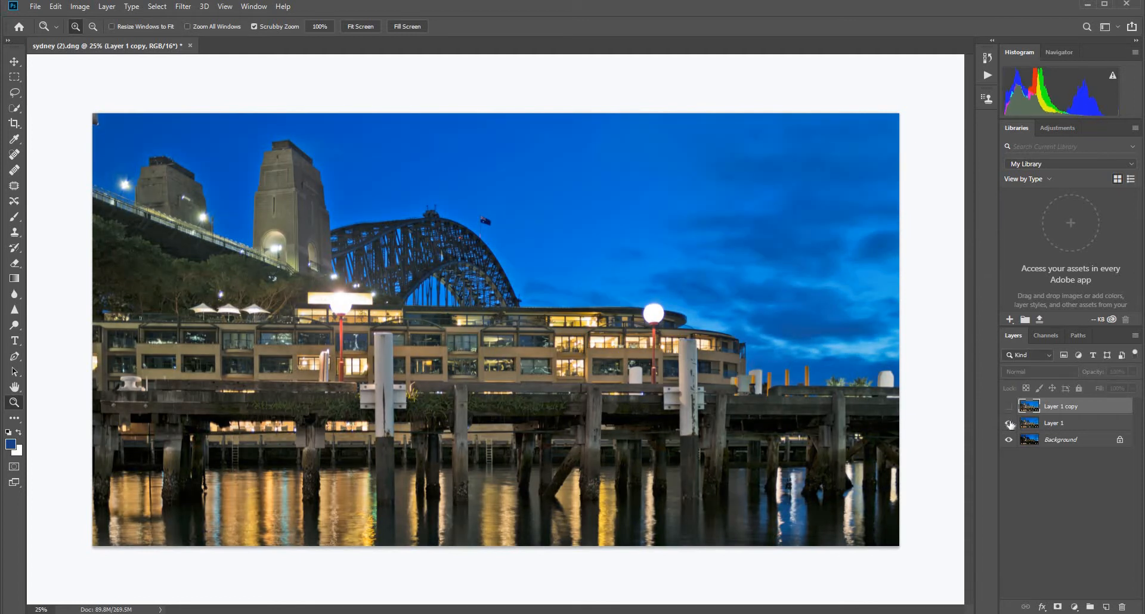
pyautogui.click(1008, 424)
pyautogui.click(1008, 408)
pyautogui.click(1009, 422)
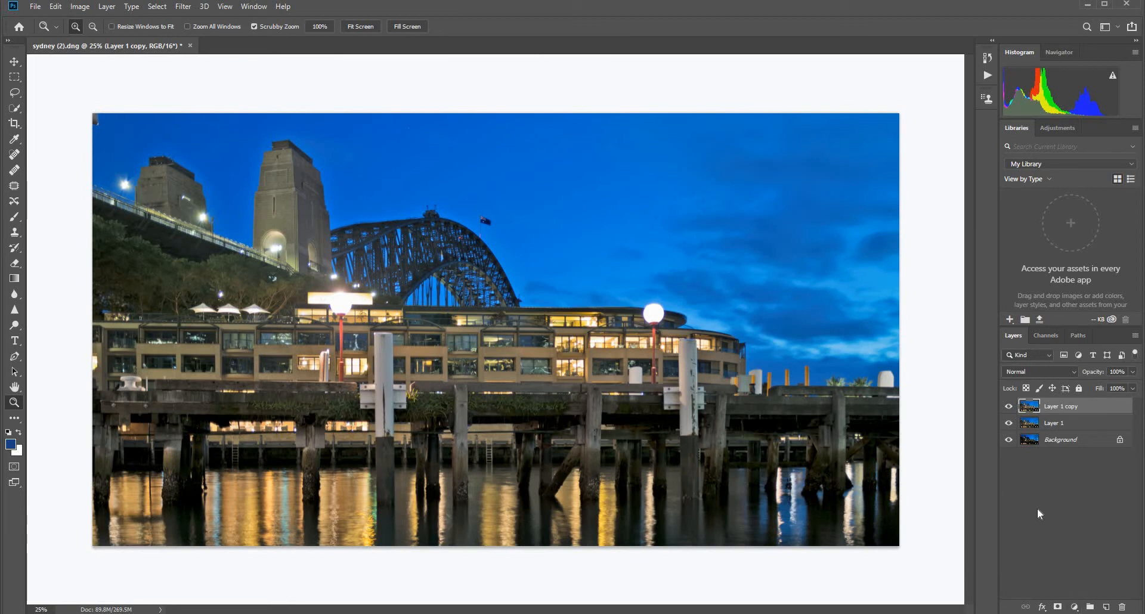
# Duplicate the Layer 1 copy layer.
pyautogui.hotkey('ctrl', 'j')
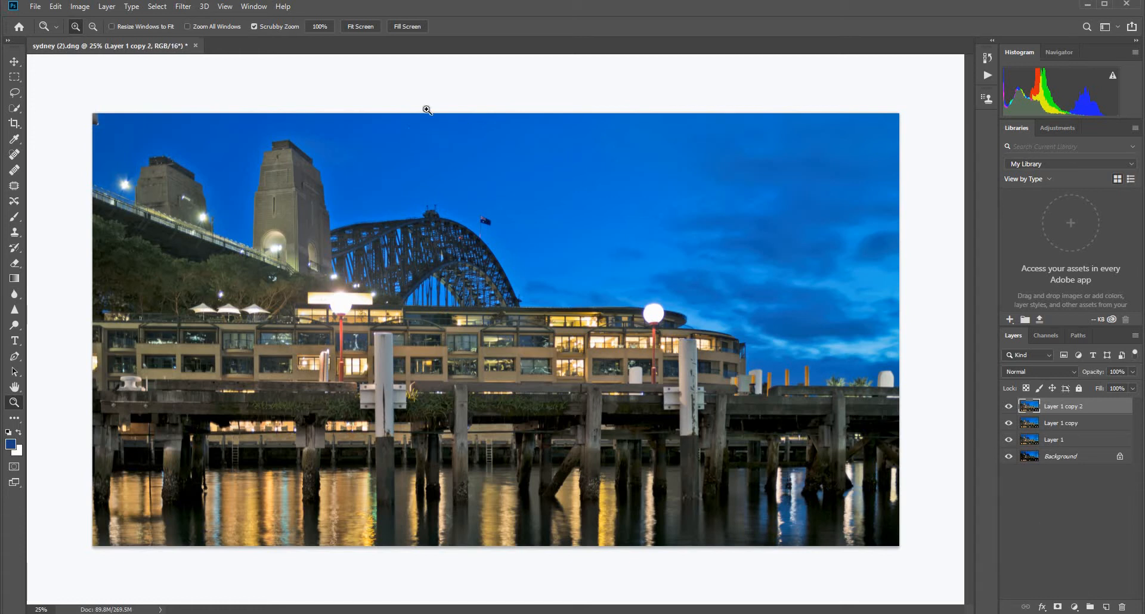
pyautogui.click(183, 7)
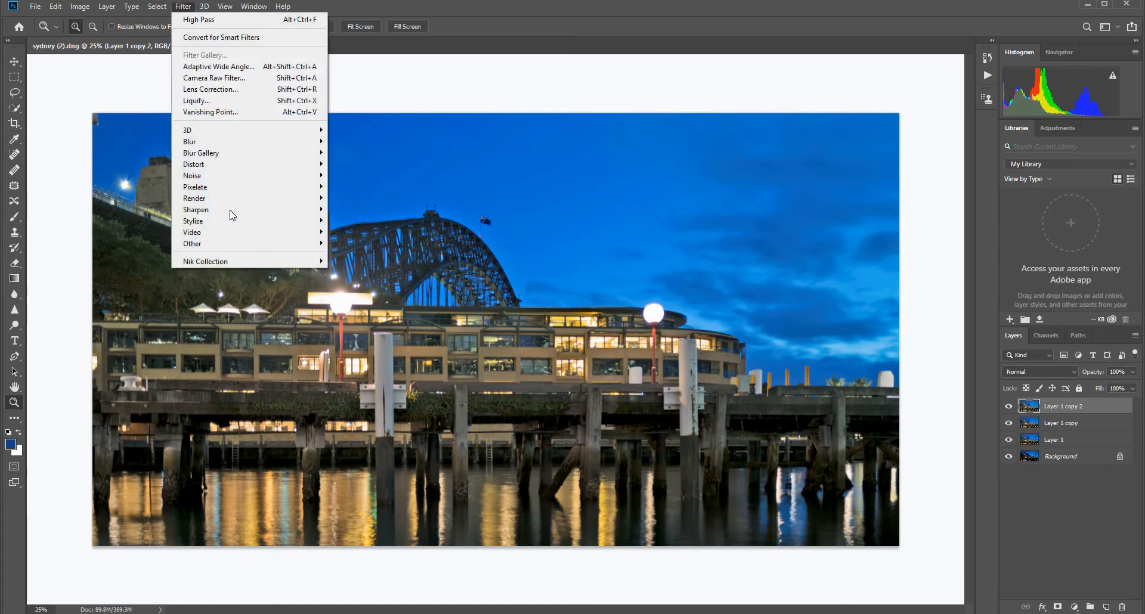
pyautogui.moveTo(284, 244)
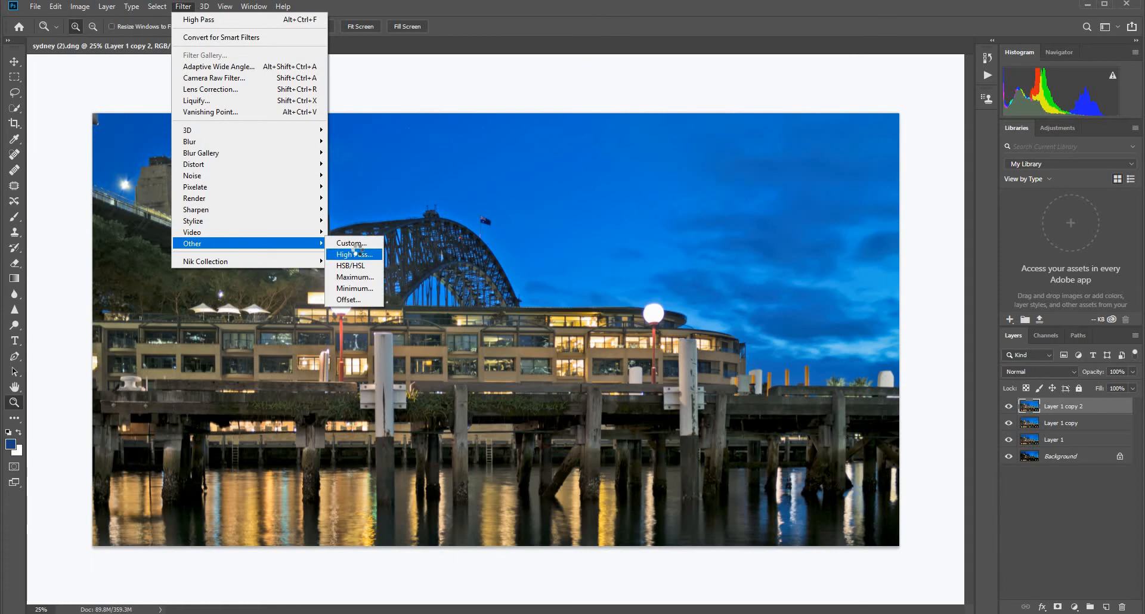
pyautogui.click(355, 254)
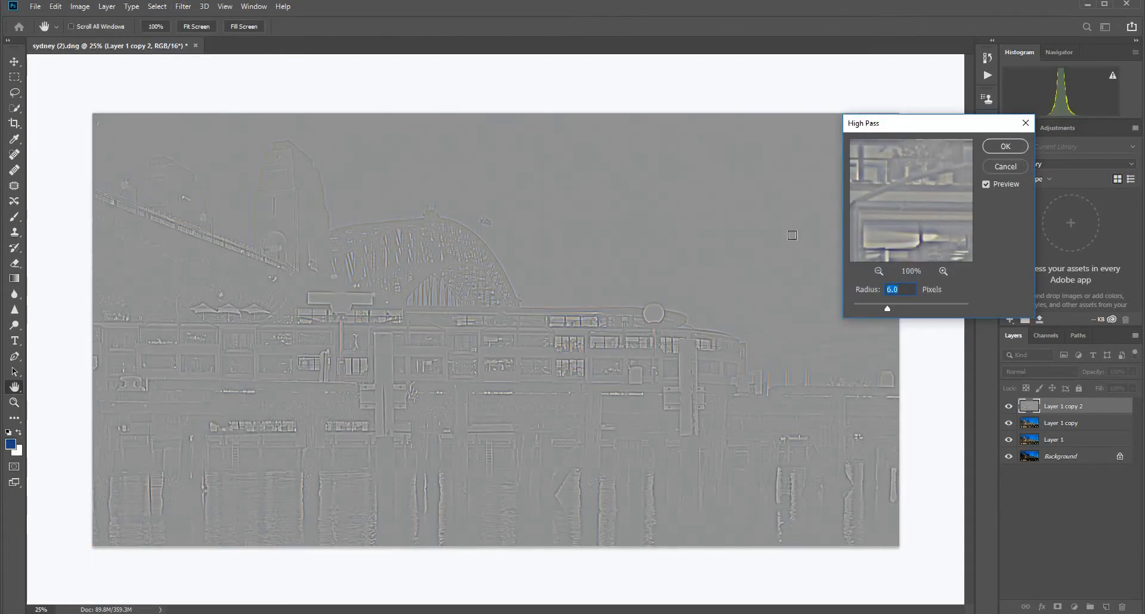
pyautogui.click(370, 349)
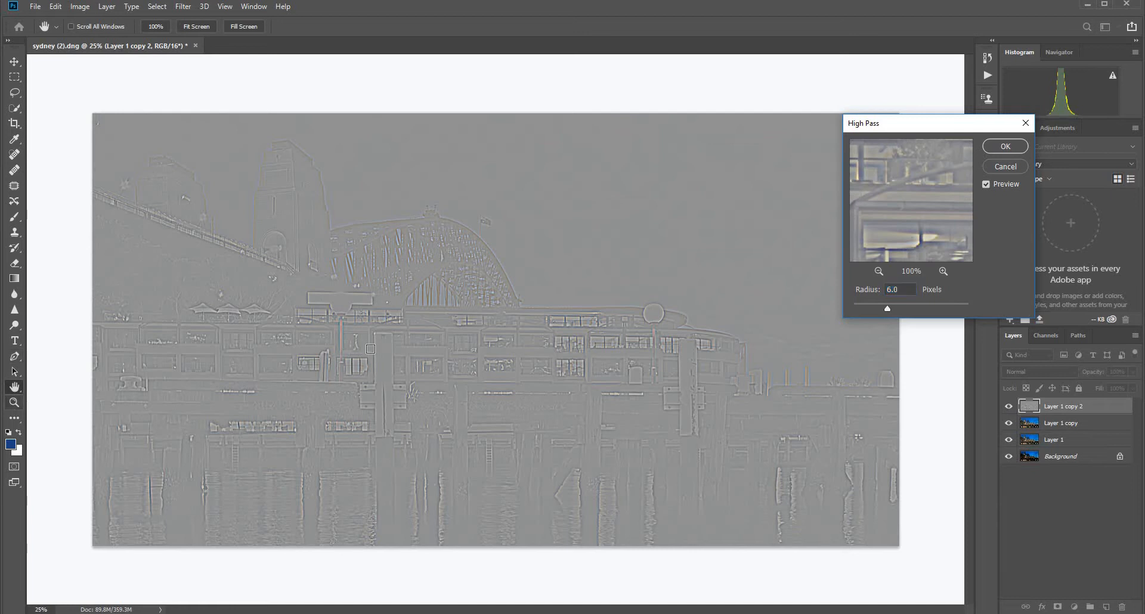
pyautogui.click(1005, 166)
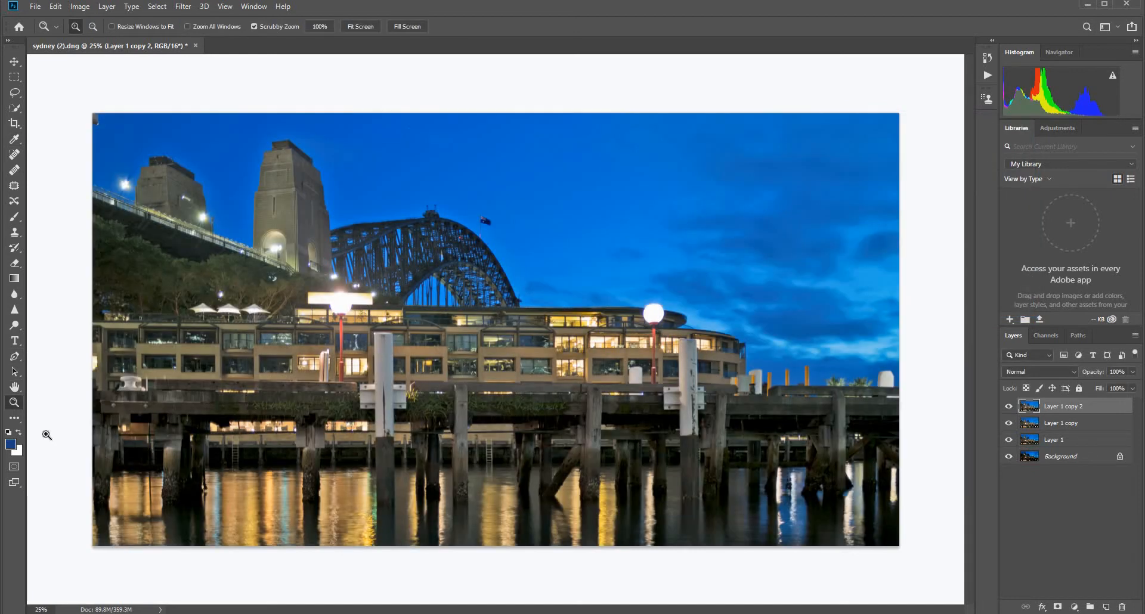
# Start a High Pass filter on Layer 1 copy 2, using the bridge's steel arch for the detail preview.
pyautogui.click(568, 336)
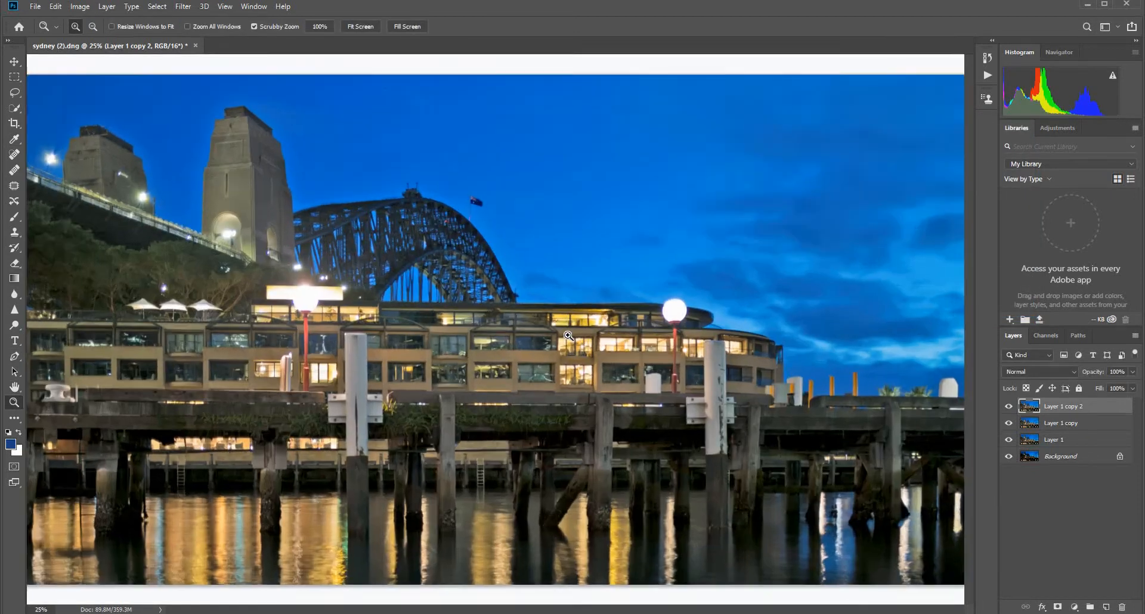
pyautogui.click(568, 336)
pyautogui.click(568, 336)
pyautogui.click(568, 335)
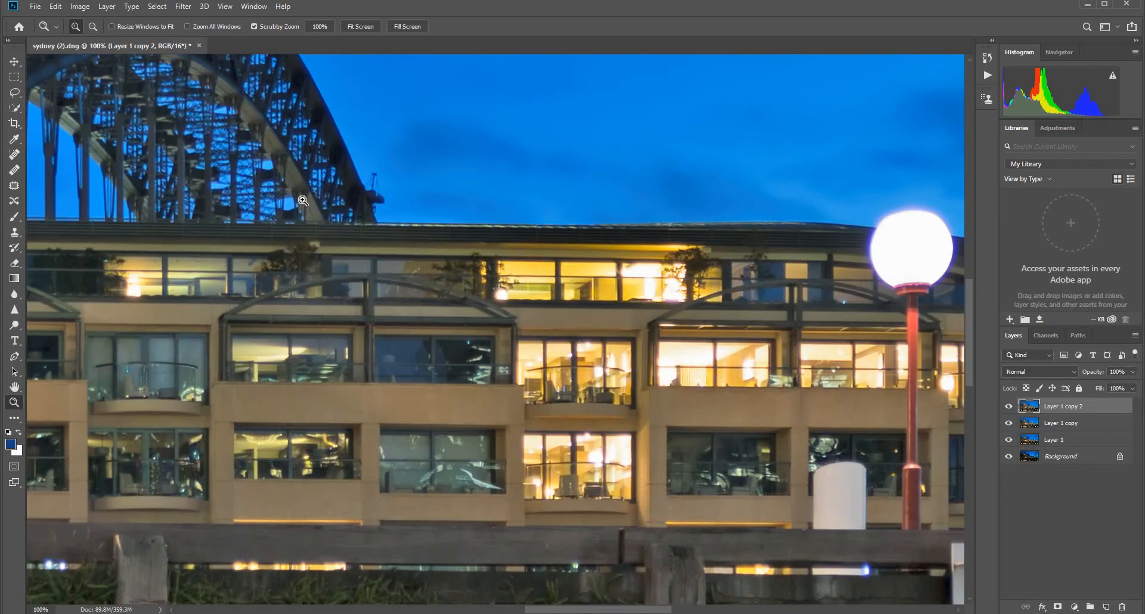
pyautogui.moveTo(243, 178)
pyautogui.mouseDown()
pyautogui.moveTo(276, 172)
pyautogui.moveTo(261, 173)
pyautogui.mouseUp()
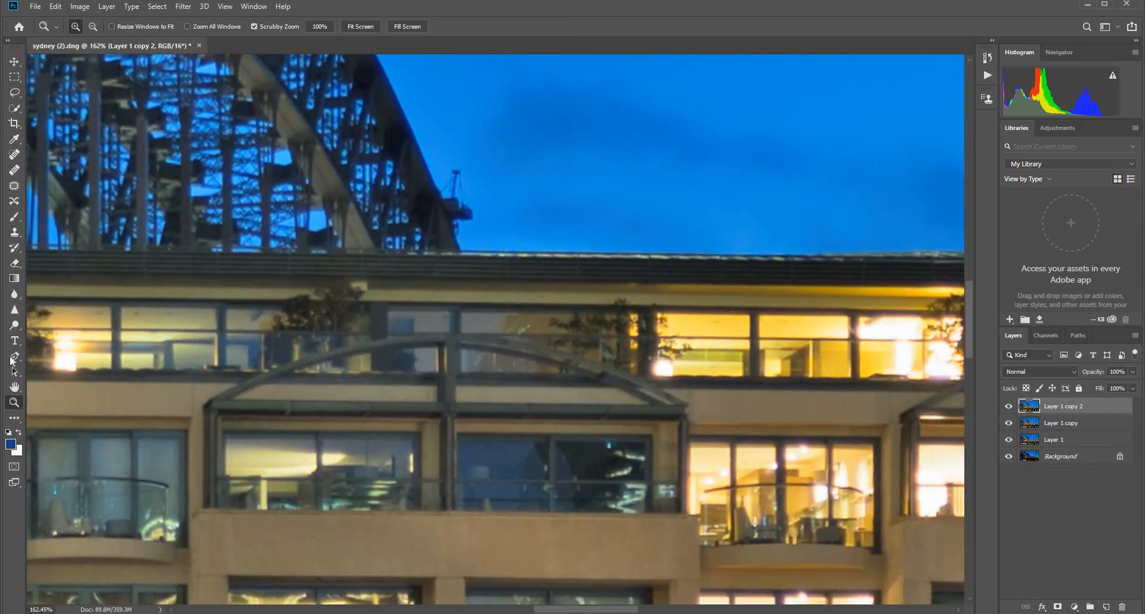
pyautogui.click(14, 386)
pyautogui.moveTo(159, 136); pyautogui.dragTo(518, 385)
pyautogui.moveTo(309, 294); pyautogui.dragTo(558, 339)
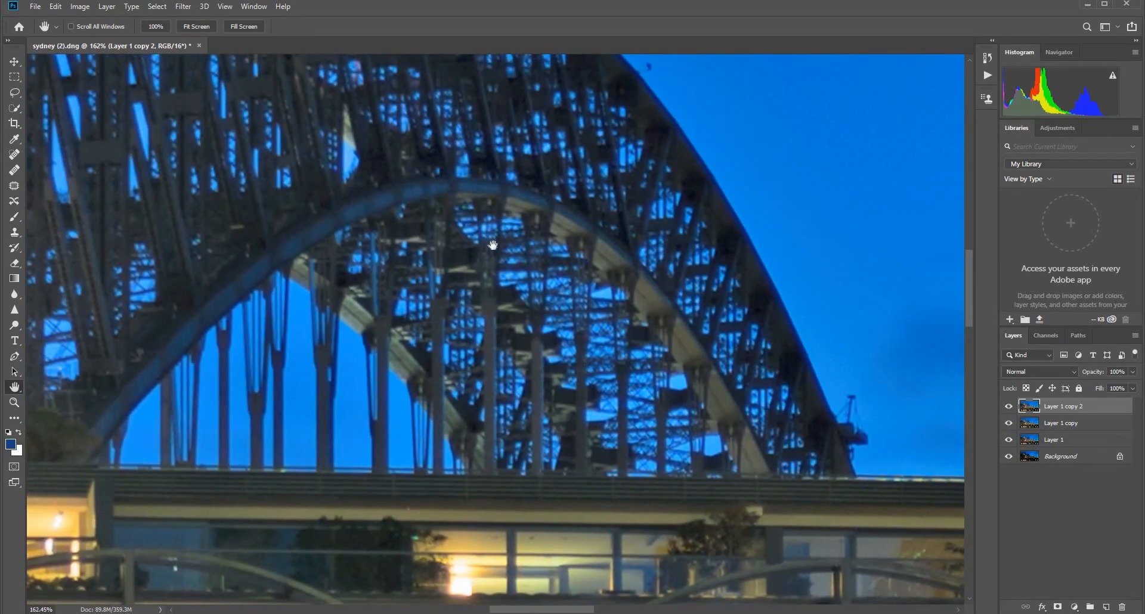
pyautogui.click(183, 6)
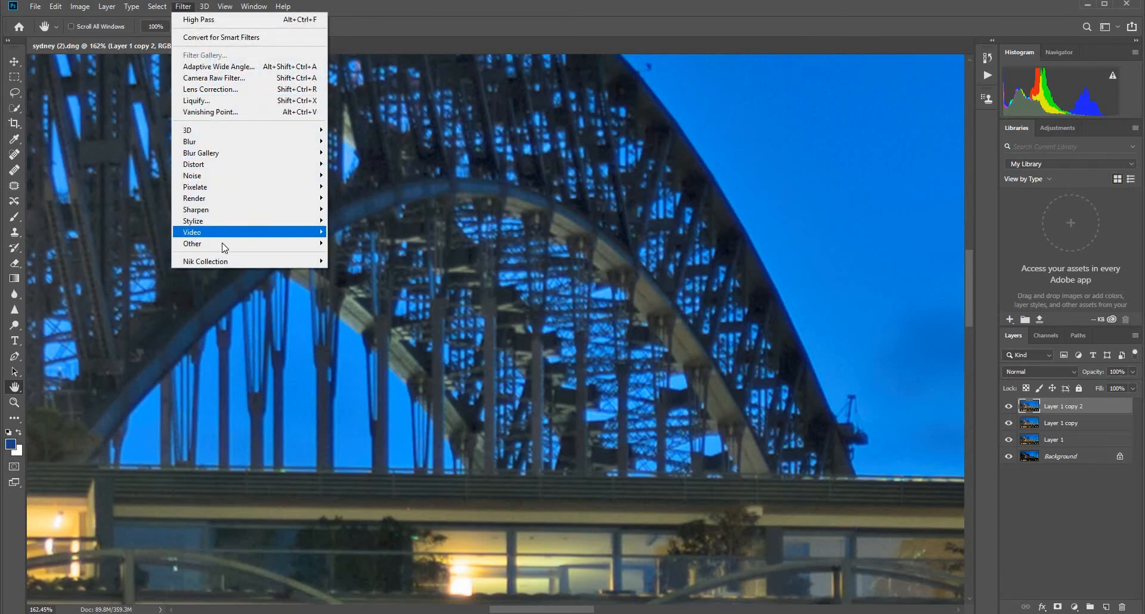
pyautogui.moveTo(229, 244)
pyautogui.click(362, 254)
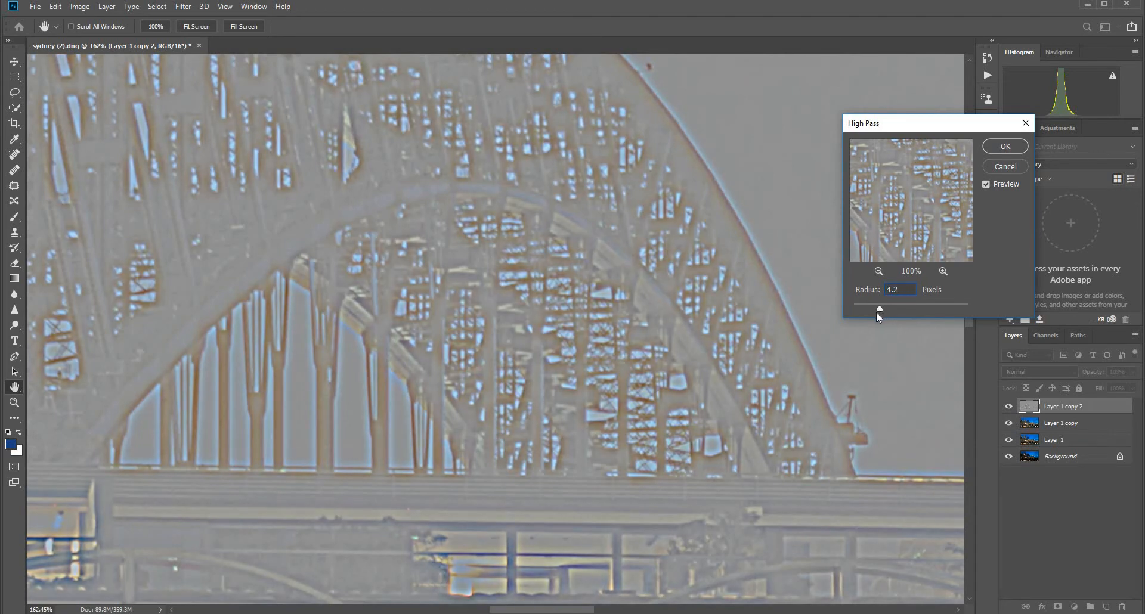
# Try several High Pass radii, settle on 6.0 pixels and apply the filter.
pyautogui.click(871, 312)
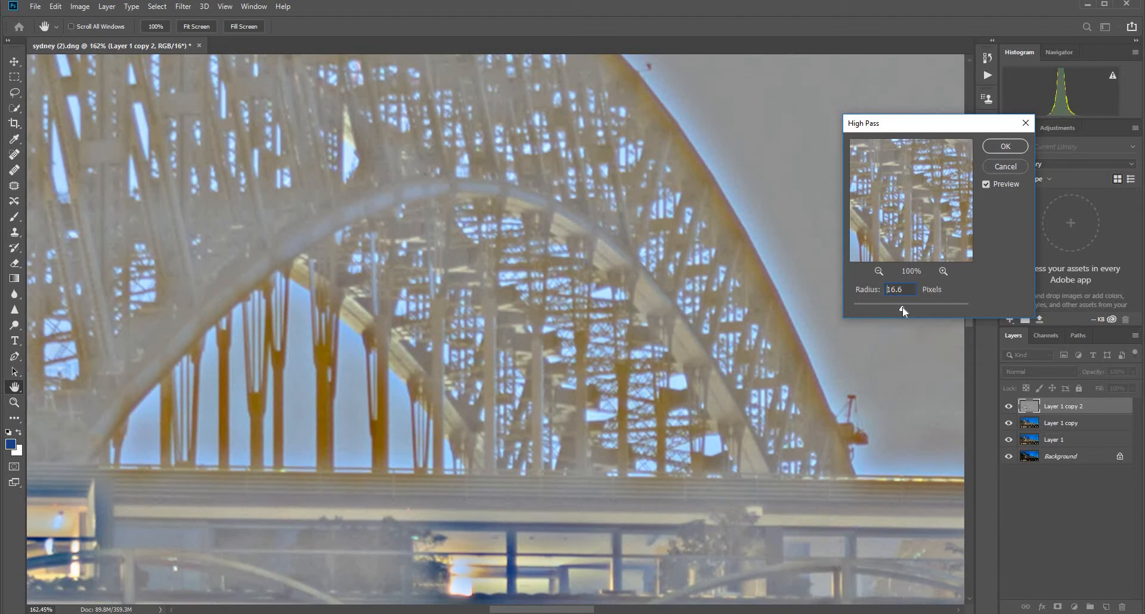
pyautogui.moveTo(946, 307); pyautogui.dragTo(952, 307)
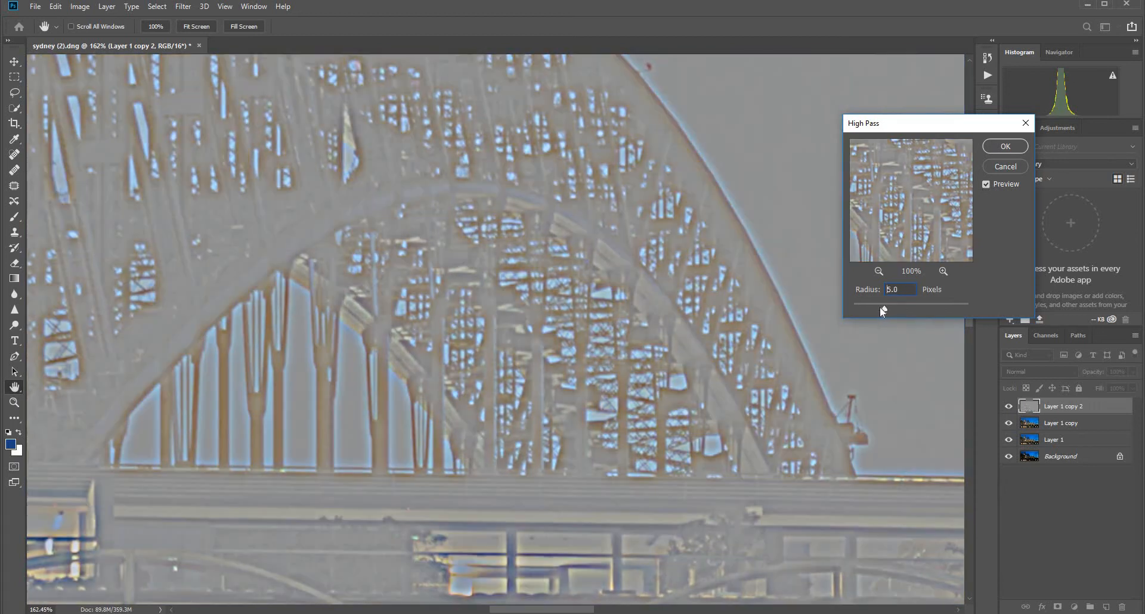
pyautogui.moveTo(879, 310); pyautogui.dragTo(872, 307)
pyautogui.moveTo(874, 309); pyautogui.dragTo(871, 309)
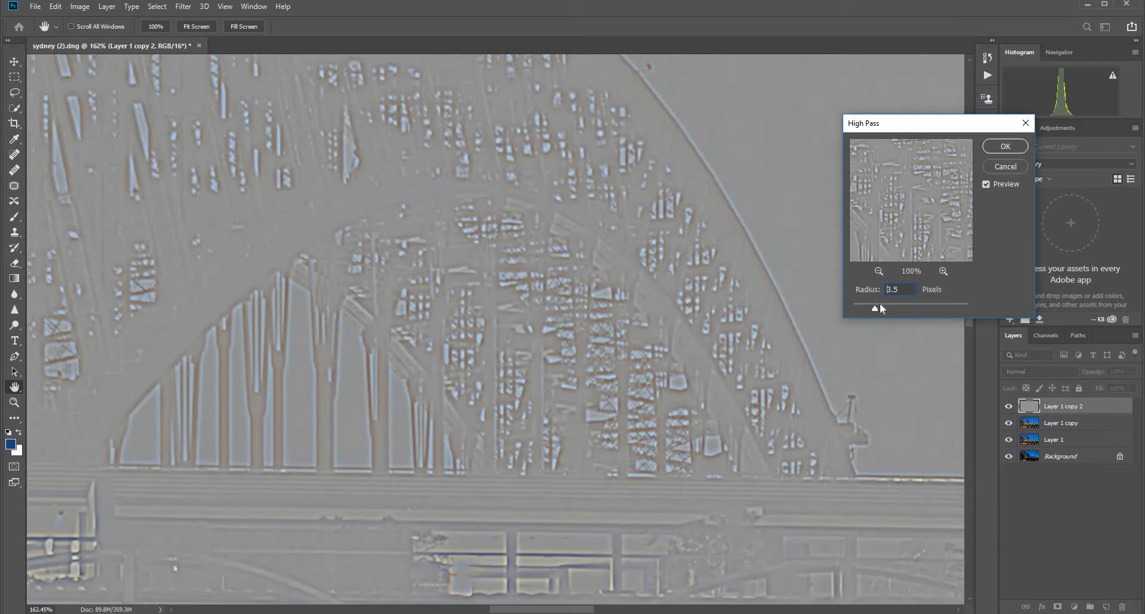
pyautogui.moveTo(887, 304); pyautogui.dragTo(888, 304)
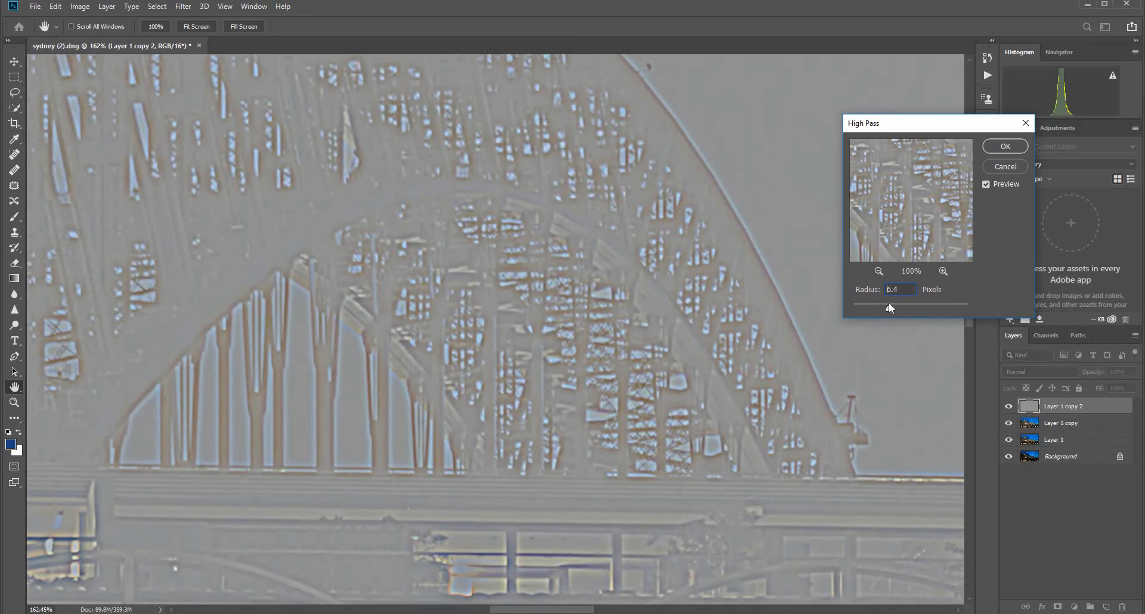
pyautogui.click(887, 305)
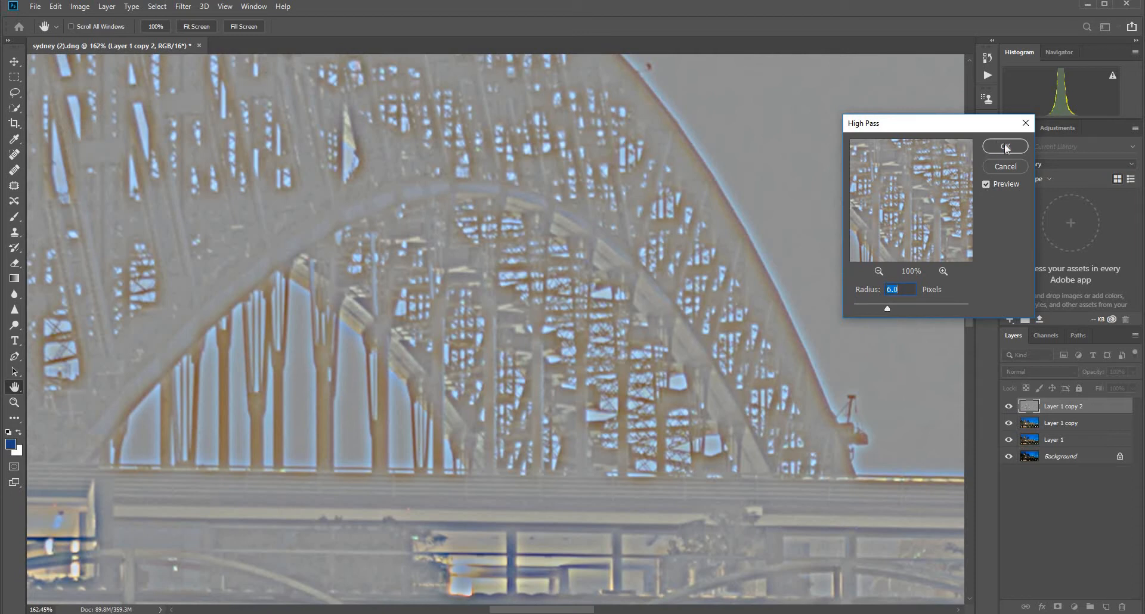
pyautogui.press('Return')
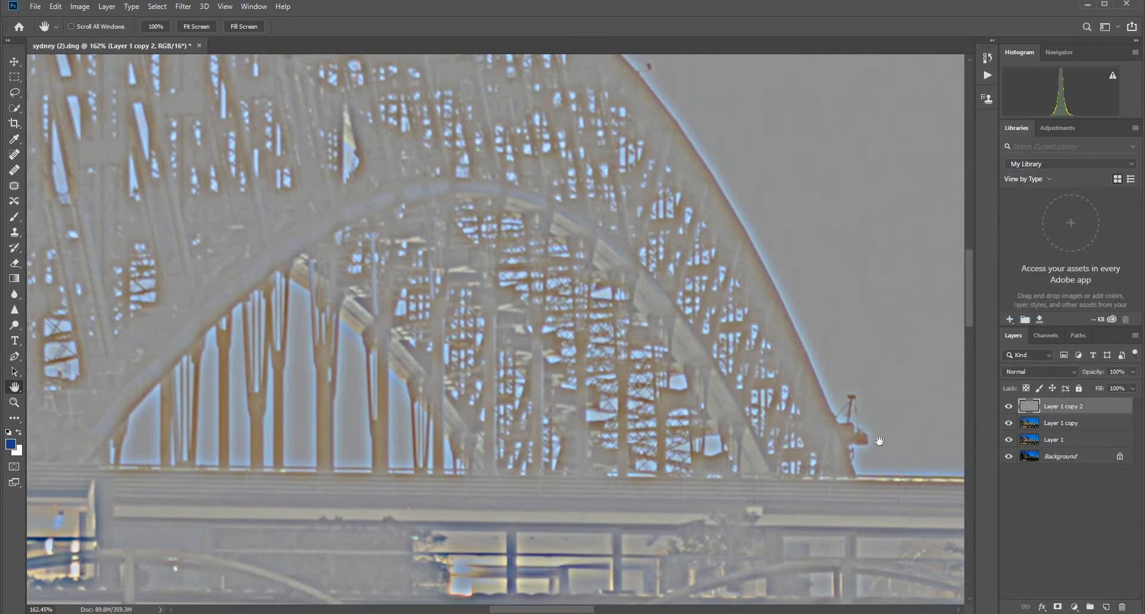
# Set the blend mode of the High Pass layer to Overlay to sharpen the photo.
pyautogui.click(1072, 372)
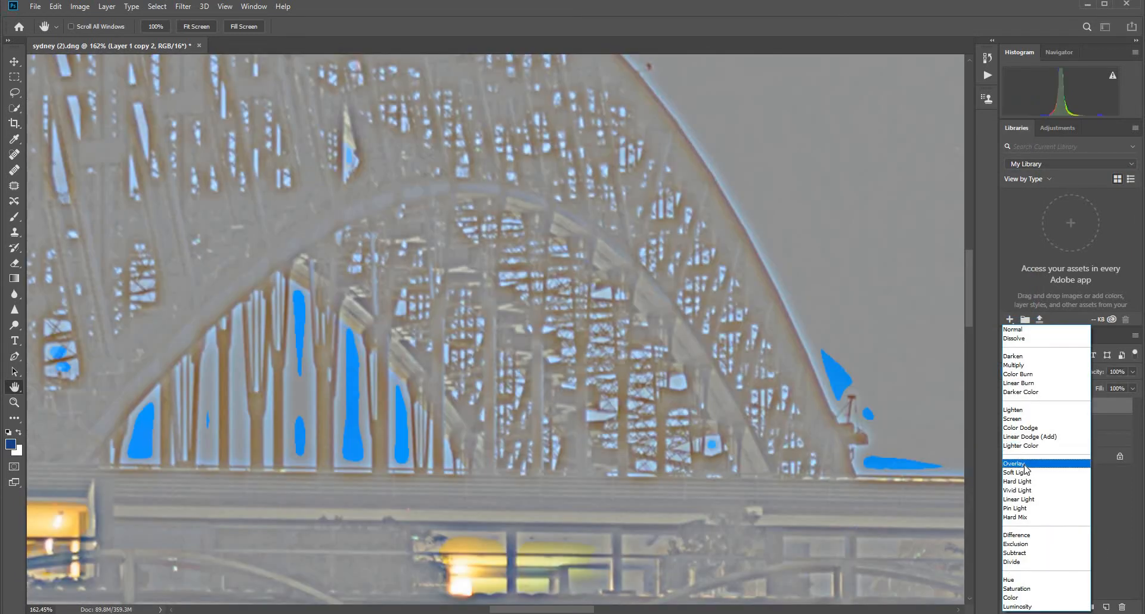
pyautogui.click(1017, 464)
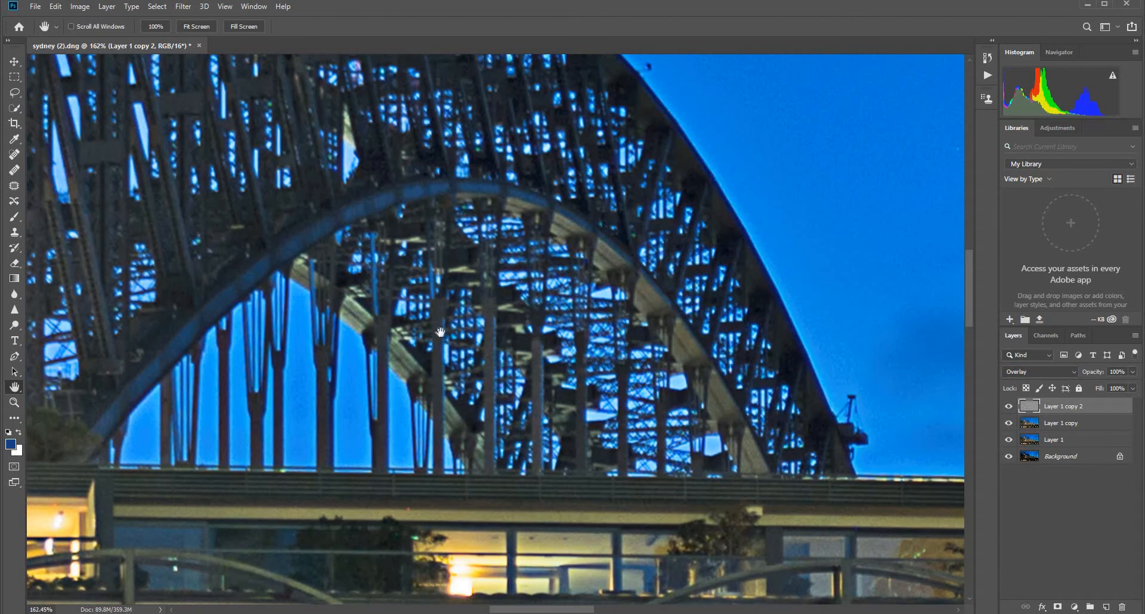
pyautogui.click(14, 404)
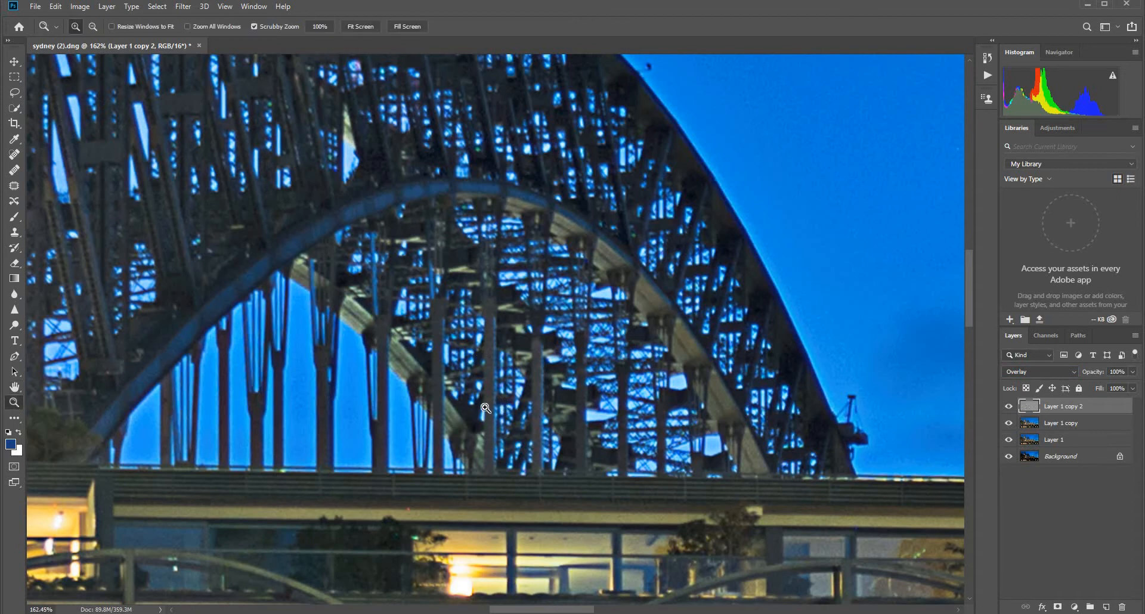
# Compare the photo with and without the High Pass layer, both as a whole and close up on the waterfront building and bridge.
pyautogui.hotkey('ctrl', '0')
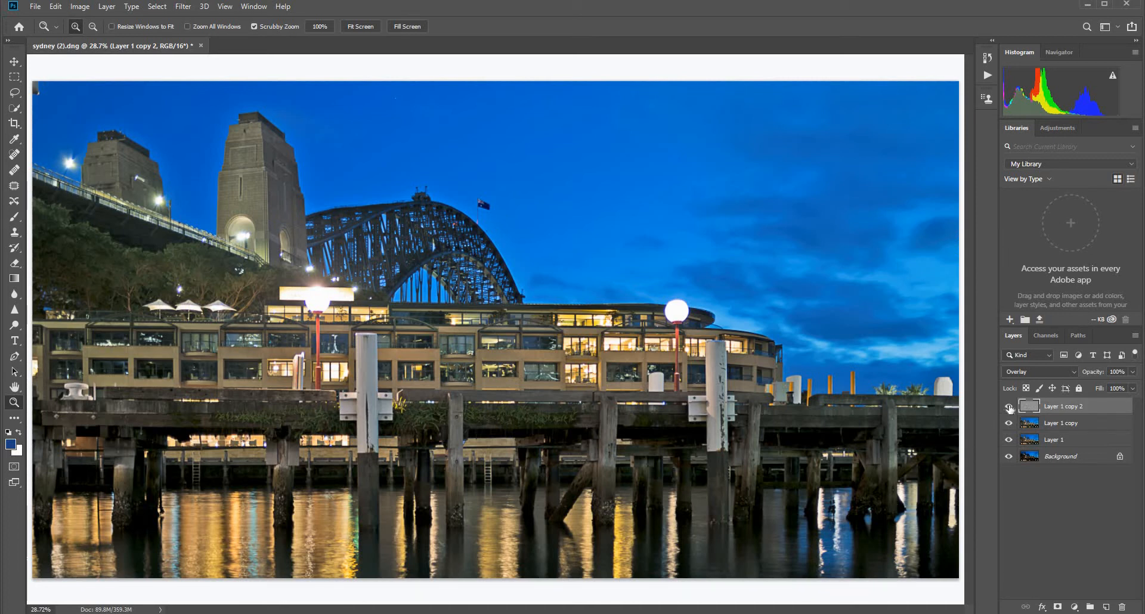
pyautogui.click(1009, 407)
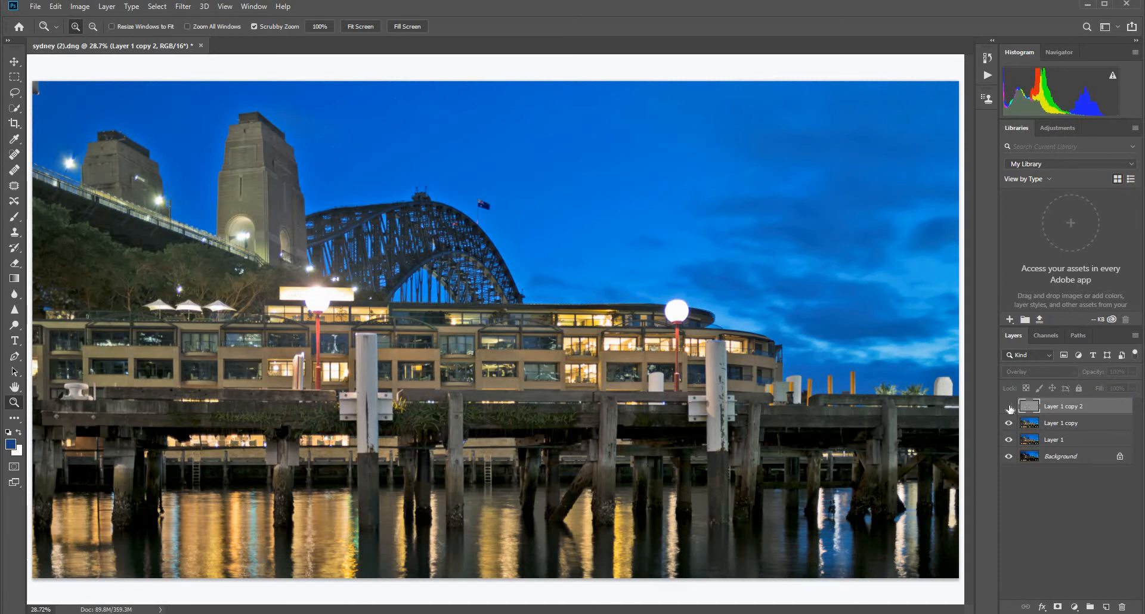
pyautogui.click(1009, 407)
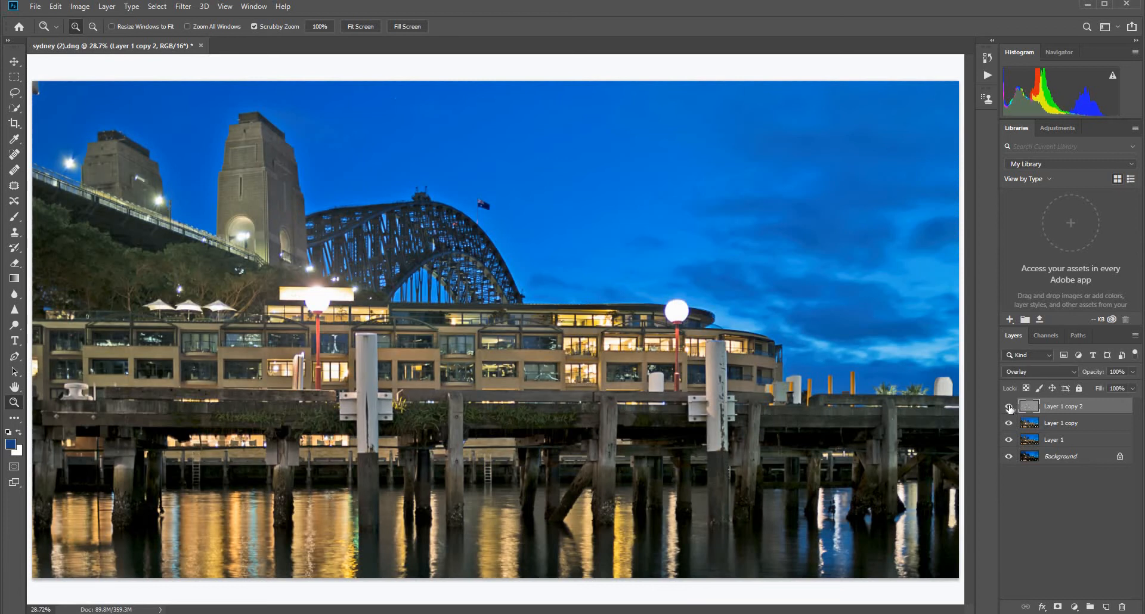
pyautogui.click(535, 366)
pyautogui.click(535, 366)
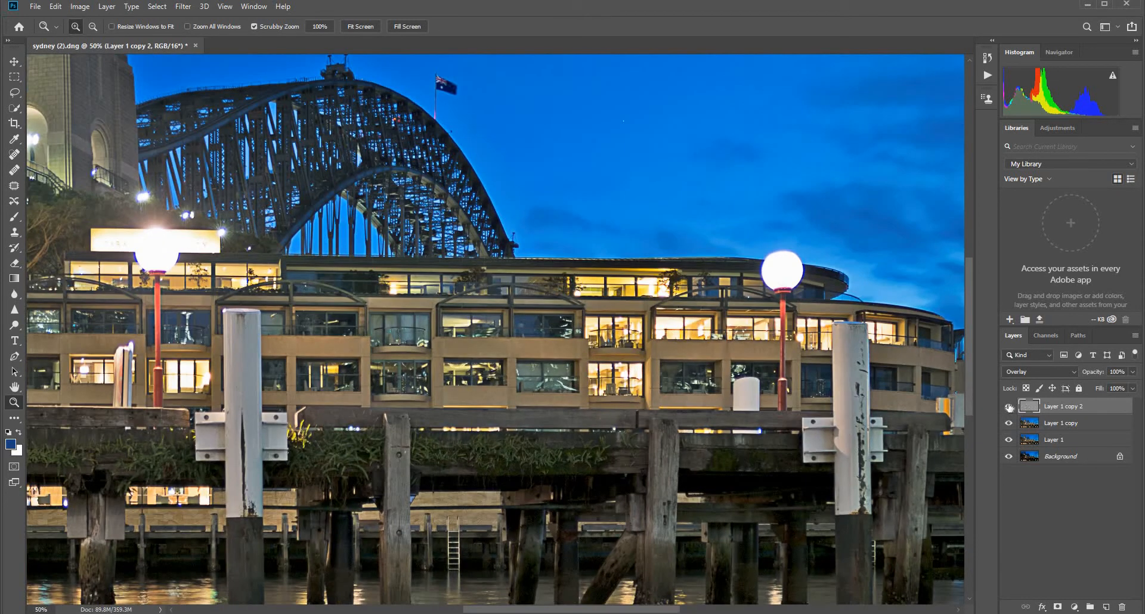
pyautogui.click(1009, 407)
pyautogui.click(1008, 406)
pyautogui.click(1009, 407)
pyautogui.click(1008, 406)
# Examine the sharpening around the lamp, white pylon and jetty with the High Pass layer hidden and shown, and inspect the wider scene.
pyautogui.click(694, 609)
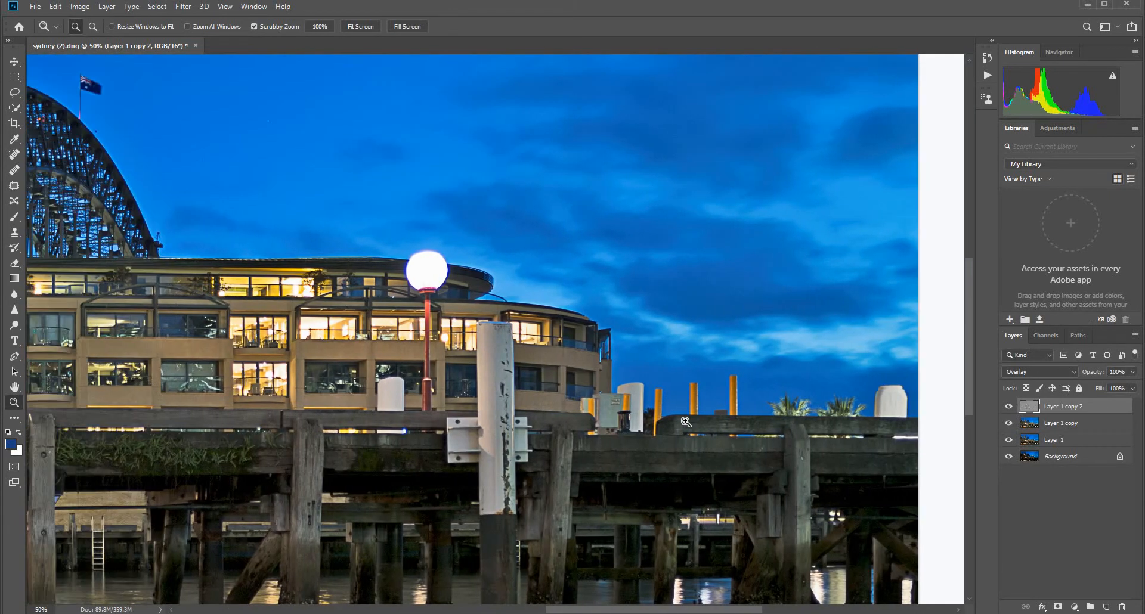
pyautogui.click(685, 421)
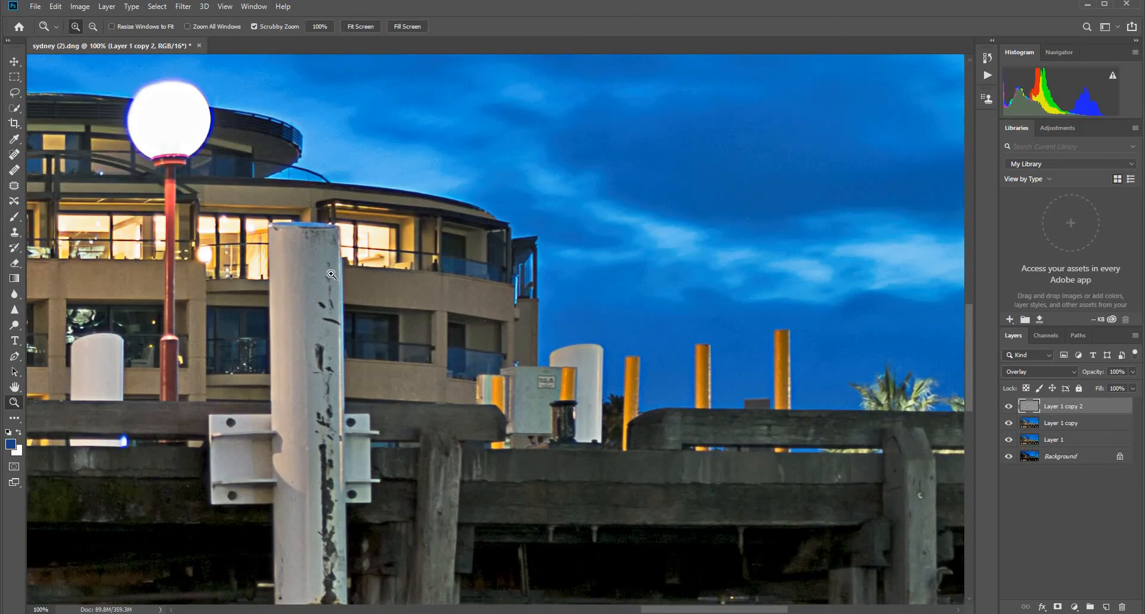
pyautogui.click(1008, 406)
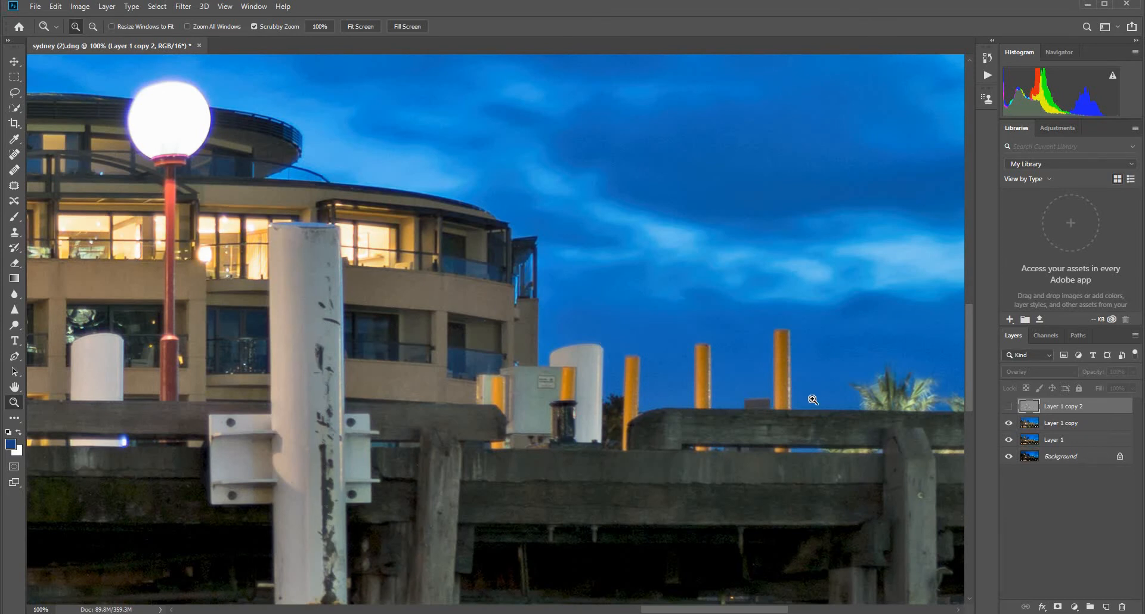
pyautogui.click(1008, 407)
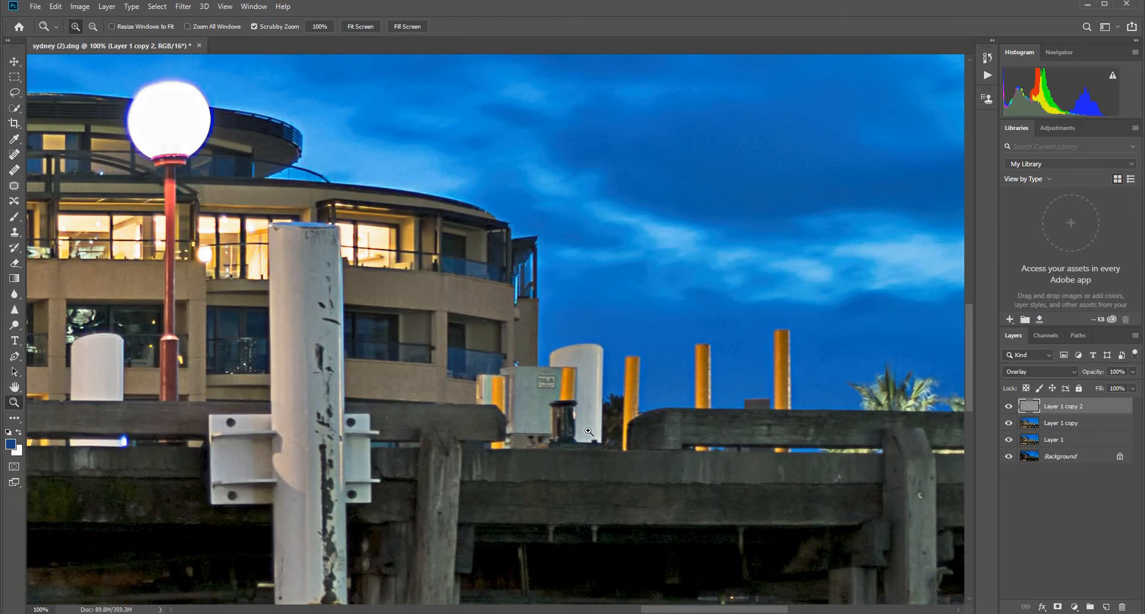
pyautogui.moveTo(563, 294); pyautogui.dragTo(495, 294)
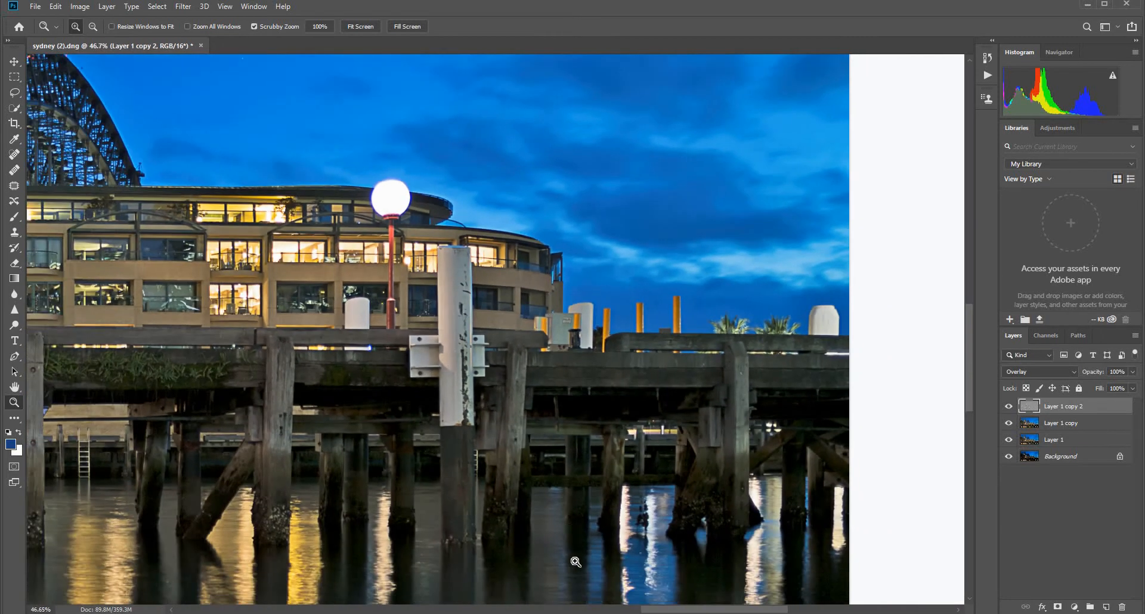
pyautogui.moveTo(557, 612); pyautogui.dragTo(509, 613)
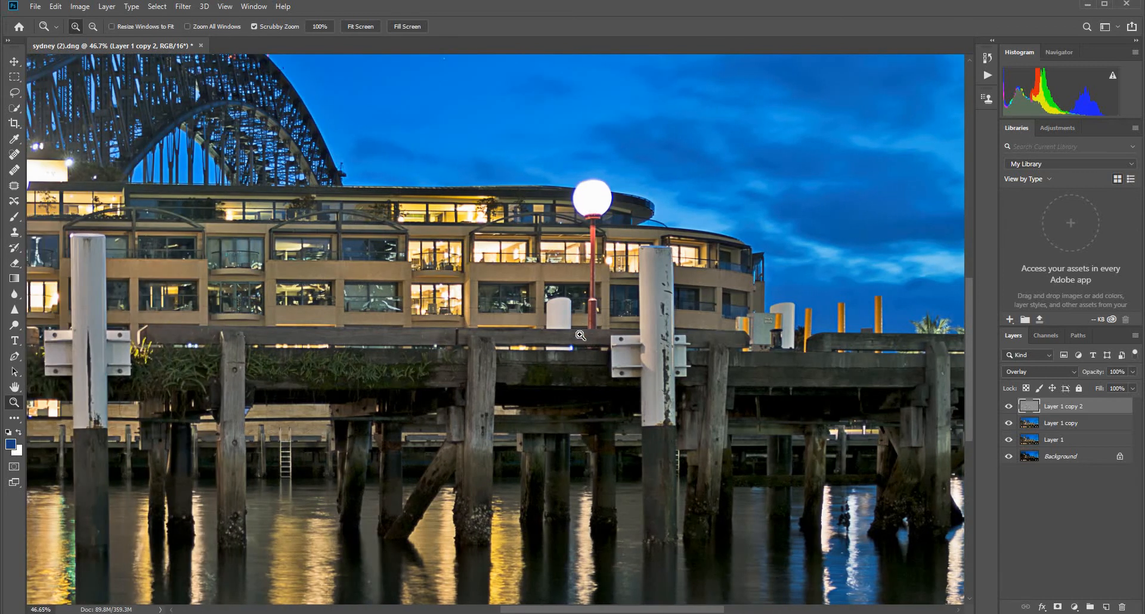
pyautogui.moveTo(591, 320); pyautogui.dragTo(563, 320)
pyautogui.moveTo(637, 609); pyautogui.dragTo(598, 609)
pyautogui.moveTo(967, 327); pyautogui.dragTo(969, 298)
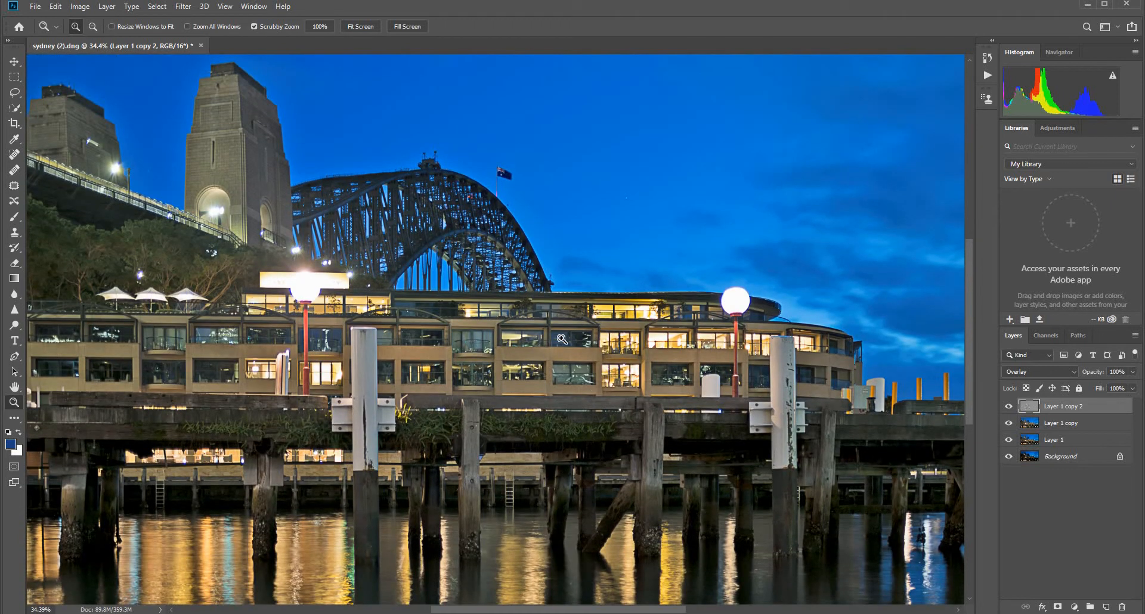
# Flatten all layers into a single Background layer and fit the whole photo in view.
pyautogui.rightClick(1069, 458)
pyautogui.click(978, 486)
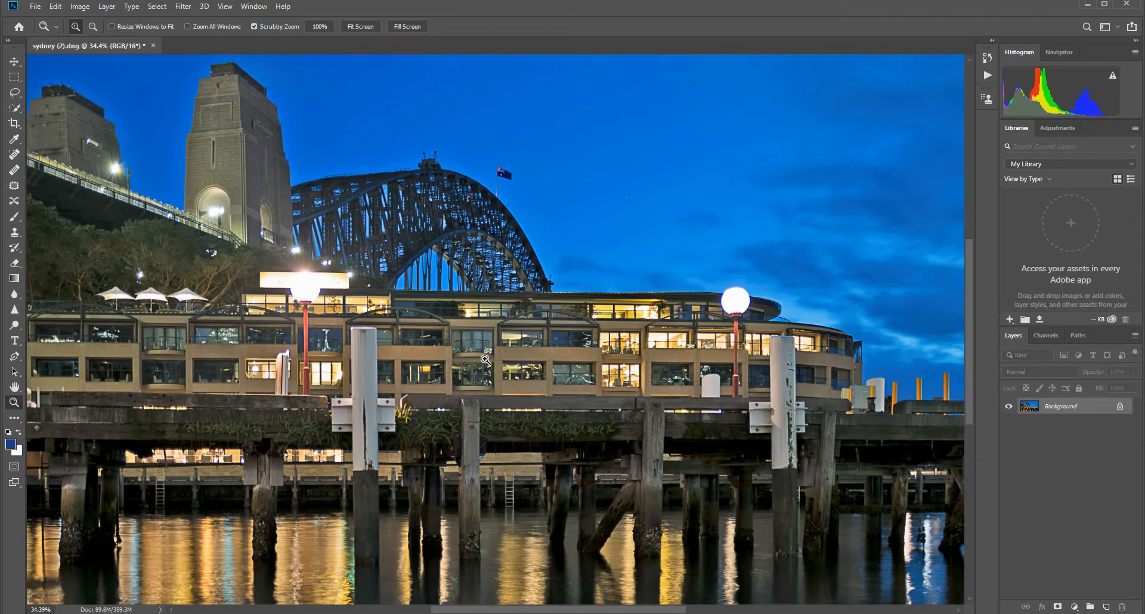
pyautogui.hotkey('ctrl', '0')
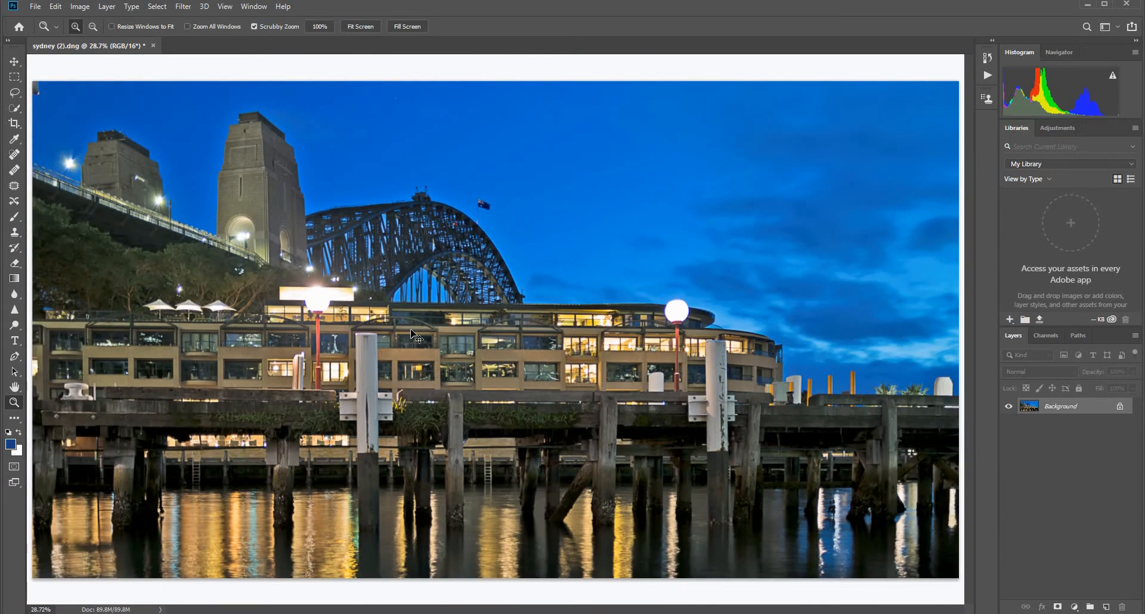
# Duplicate the Background layer and add a Selective Color adjustment layer above it using the Saturation preset.
pyautogui.hotkey('ctrl', 'j')
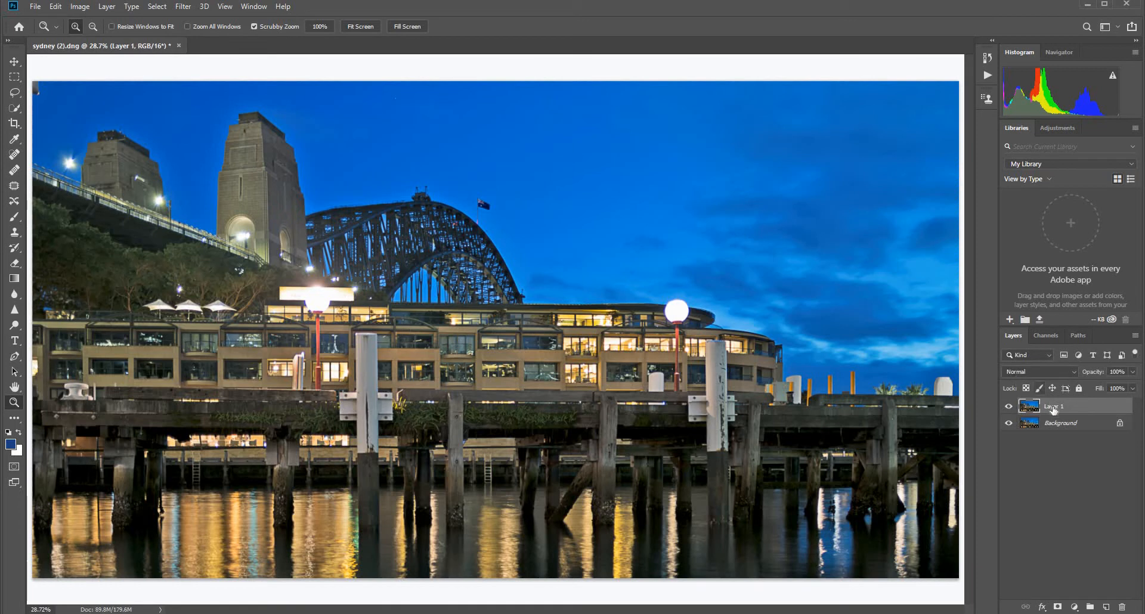
pyautogui.click(1078, 608)
pyautogui.click(1067, 582)
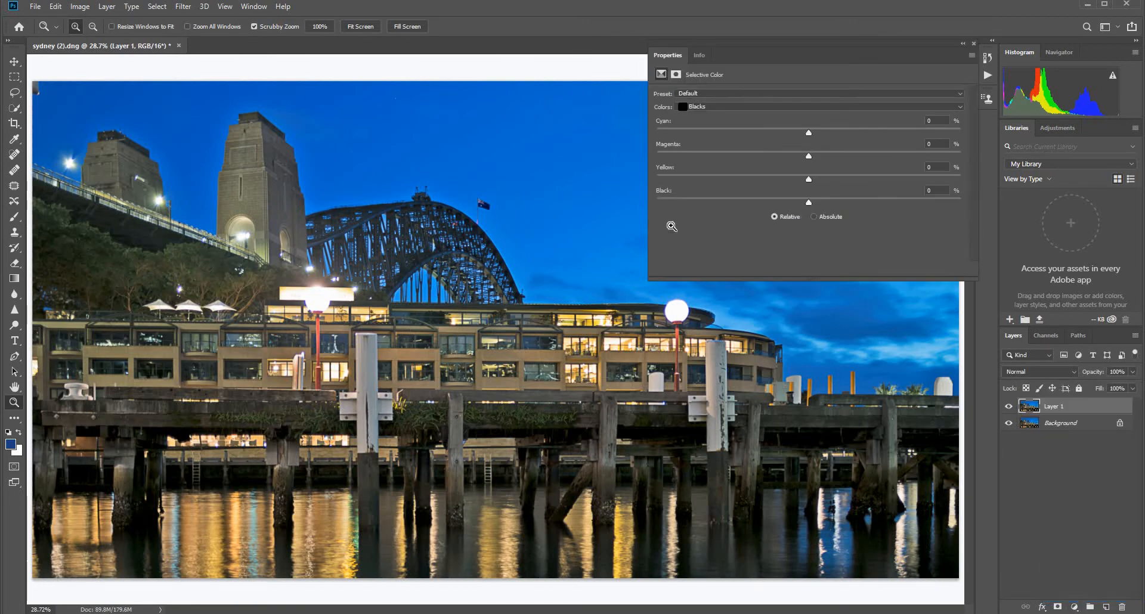
pyautogui.click(744, 95)
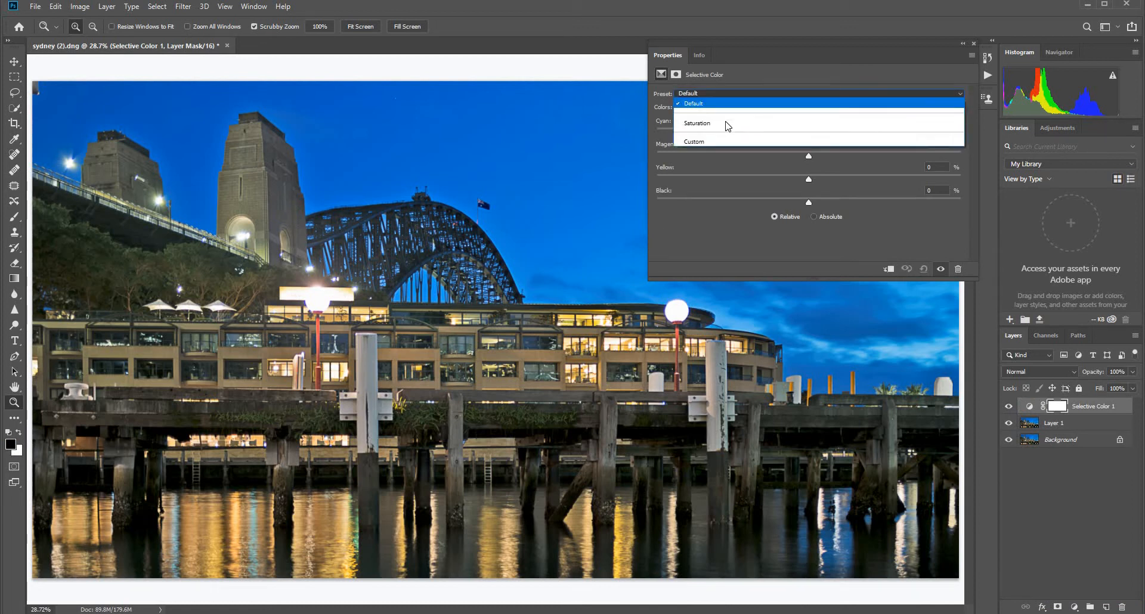
pyautogui.click(740, 122)
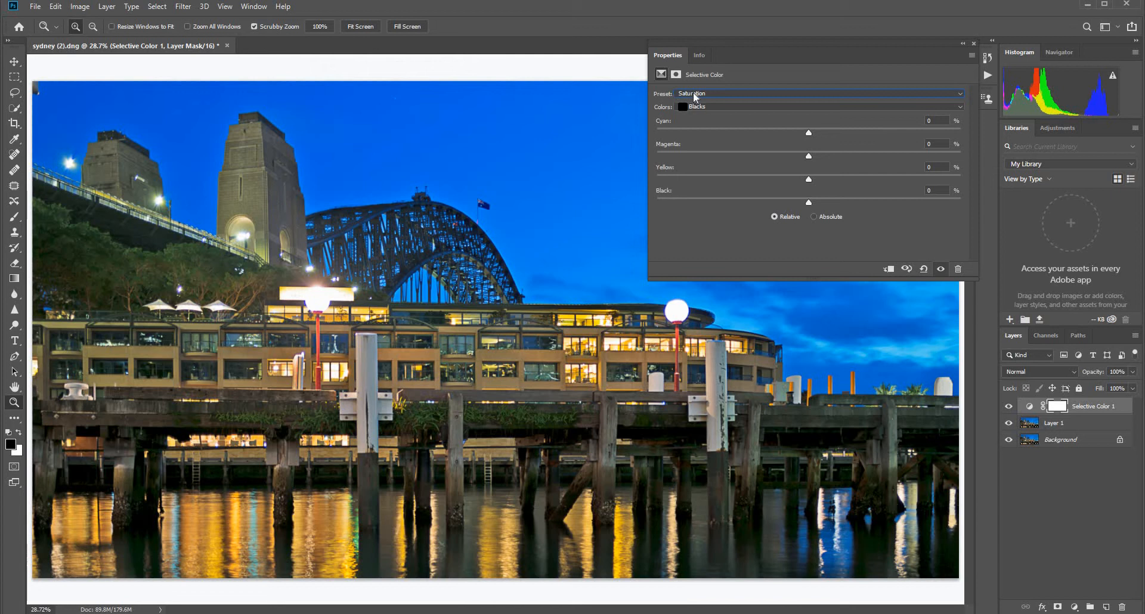
# Review the Saturation preset's Selective Color settings for the individual colour ranges, from Reds through Blues to Magentas.
pyautogui.click(733, 110)
pyautogui.click(738, 109)
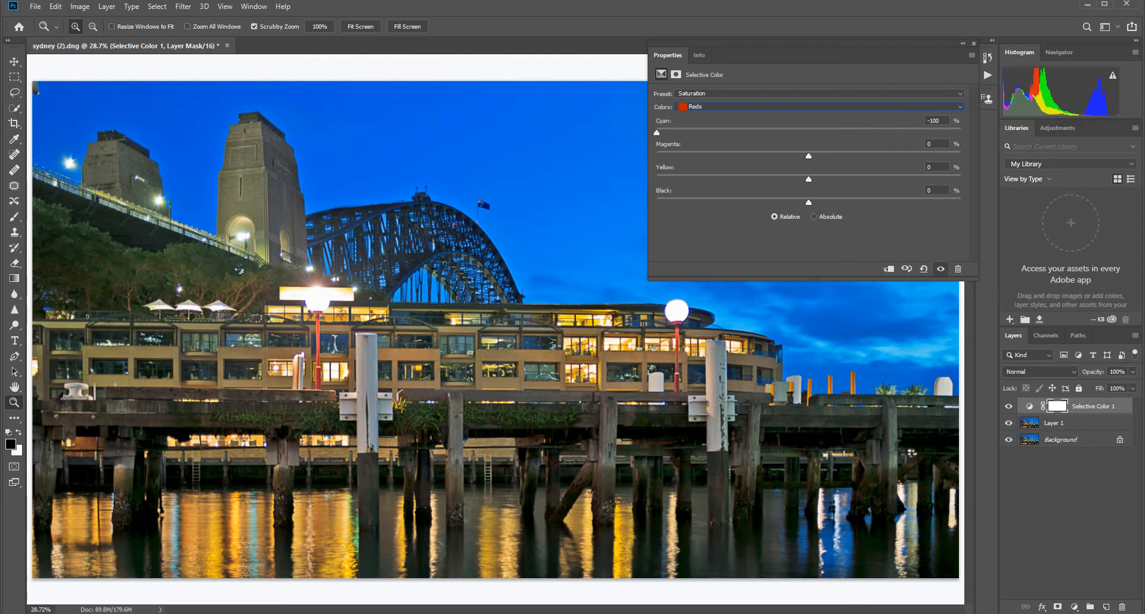
pyautogui.click(739, 108)
pyautogui.click(717, 138)
pyautogui.click(743, 106)
pyautogui.click(727, 107)
pyautogui.click(908, 139)
pyautogui.click(795, 106)
pyautogui.click(738, 155)
pyautogui.click(750, 106)
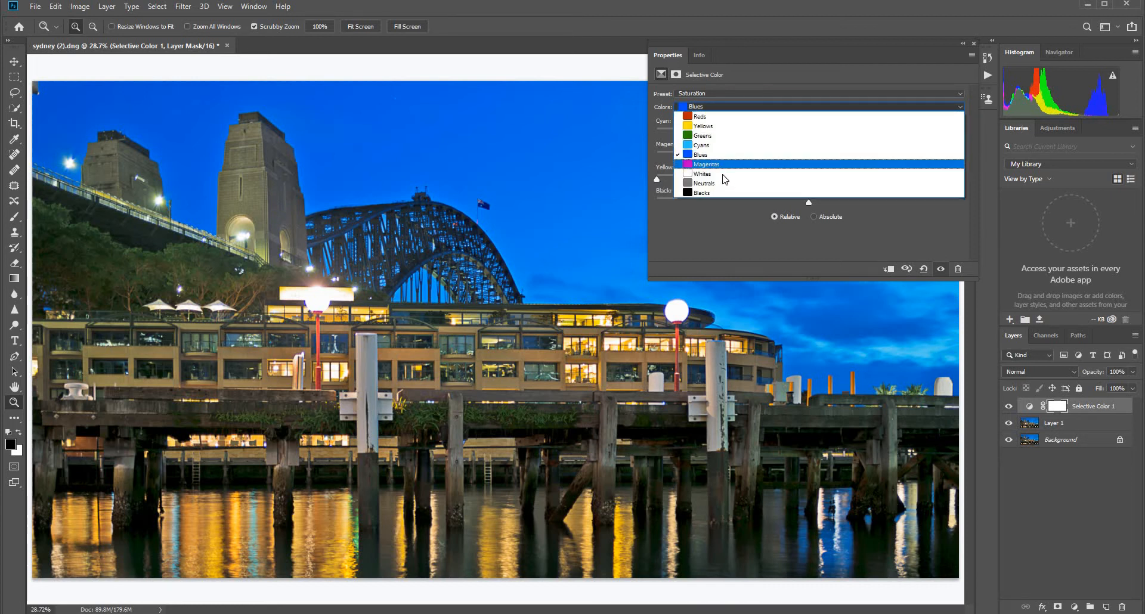
pyautogui.click(724, 165)
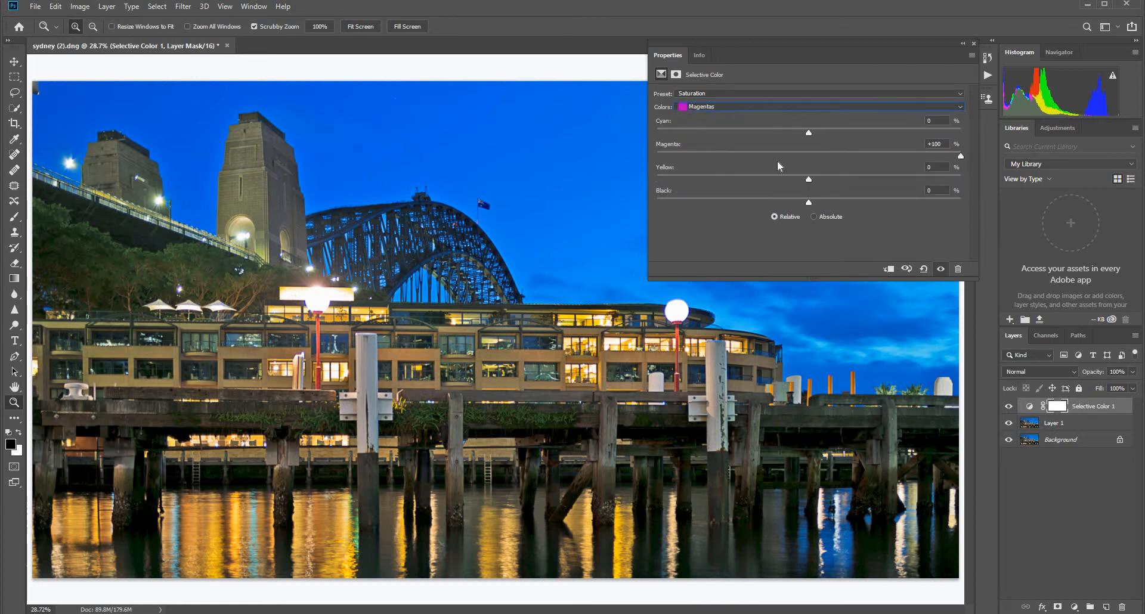
pyautogui.click(973, 43)
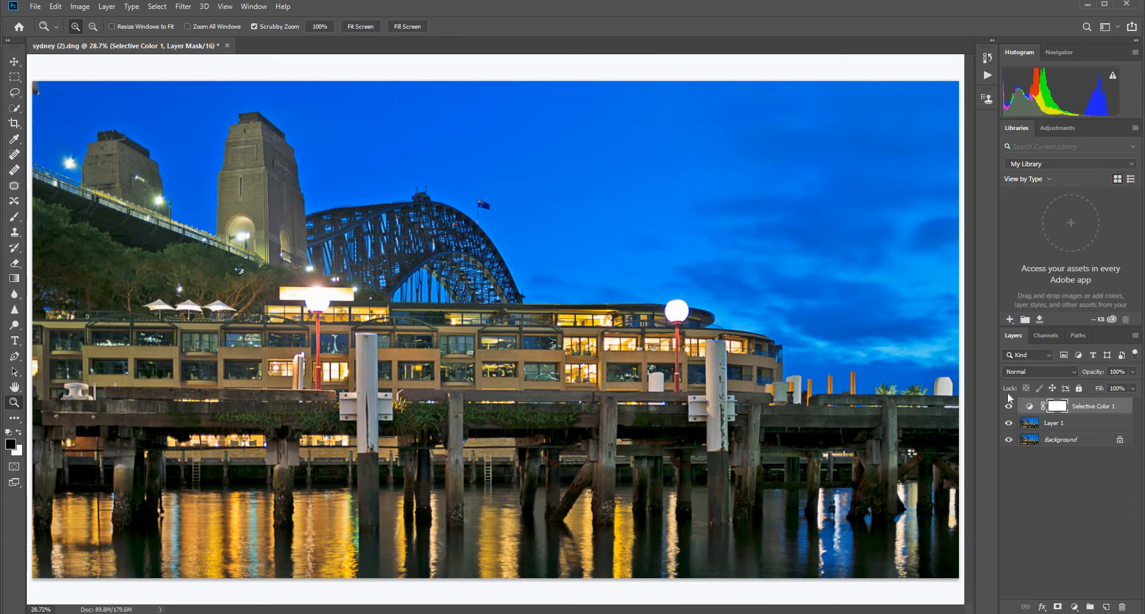
# Reduce the opacity of the Selective Color adjustment layer to 50%.
pyautogui.click(1132, 373)
pyautogui.moveTo(1134, 386); pyautogui.dragTo(1105, 390)
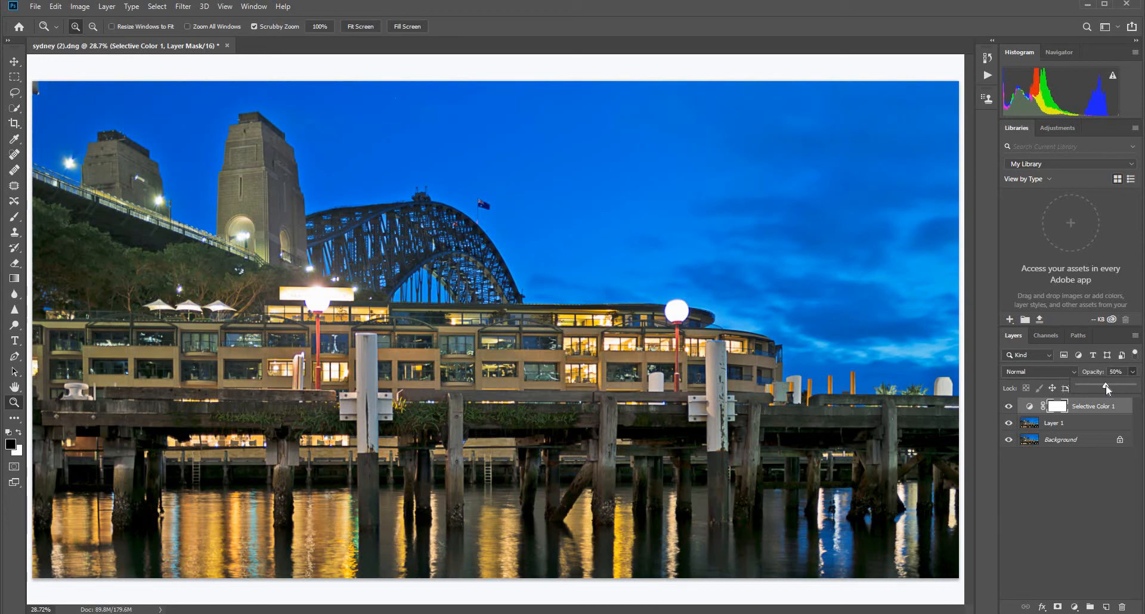
pyautogui.click(1089, 480)
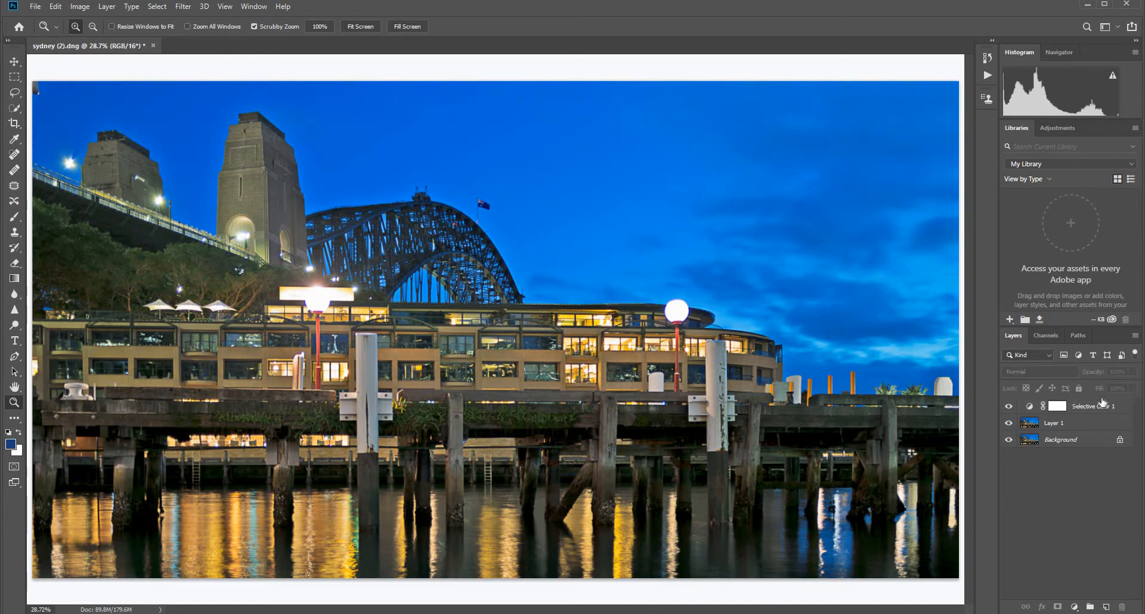
# Set the Selective Color layer's fill to 86%, comparing the photo with and without the adjustment.
pyautogui.click(1085, 408)
pyautogui.click(1133, 389)
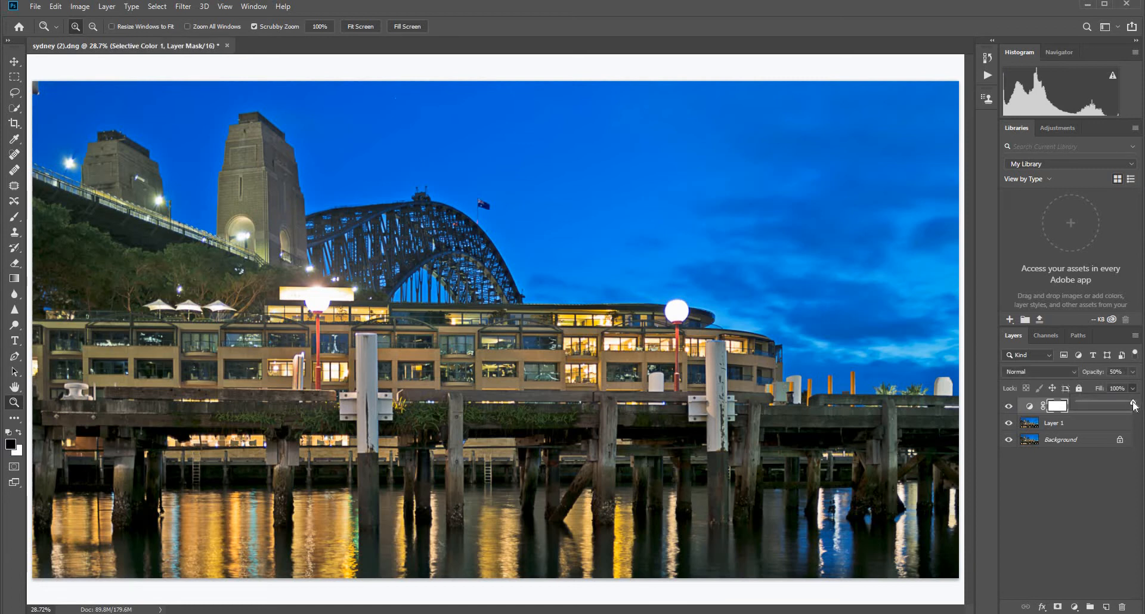
pyautogui.moveTo(1131, 403); pyautogui.dragTo(1124, 406)
pyautogui.click(1008, 407)
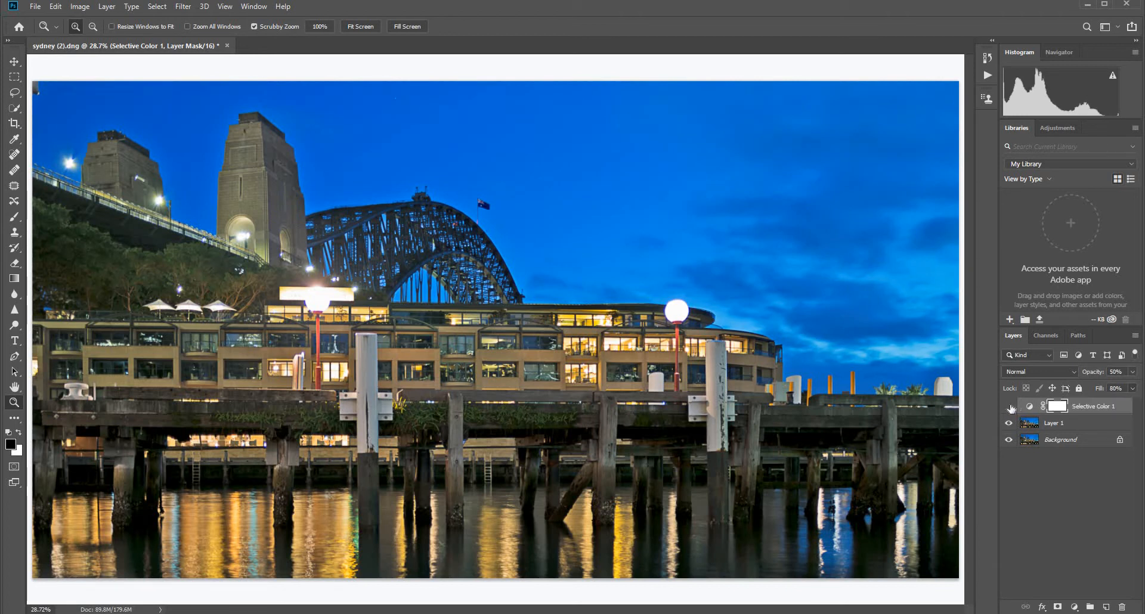
pyautogui.click(1009, 407)
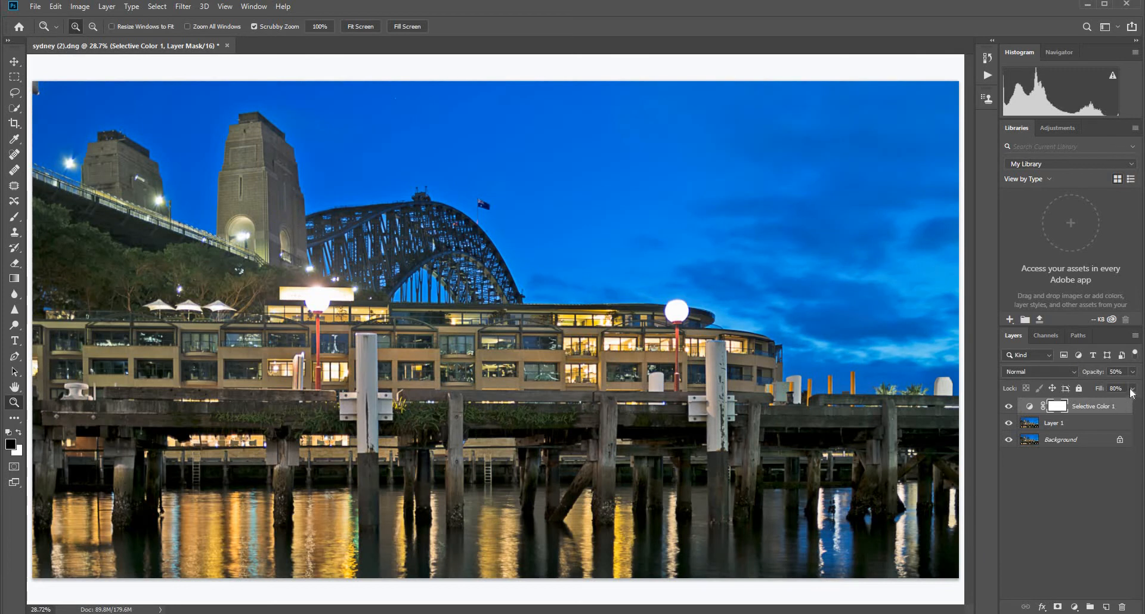
pyautogui.click(1132, 388)
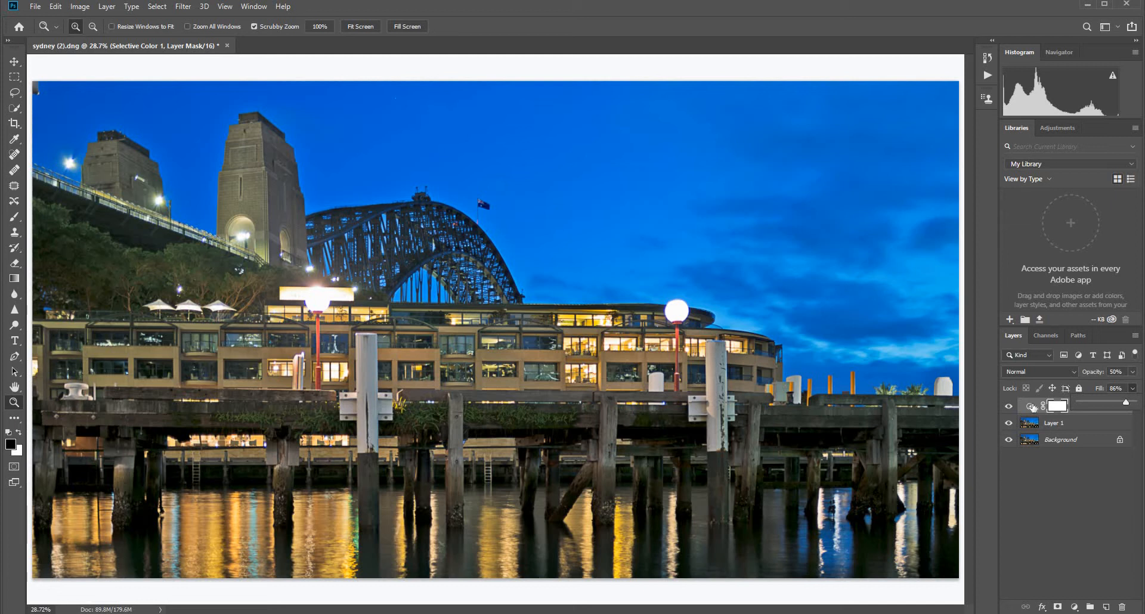
pyautogui.click(1009, 406)
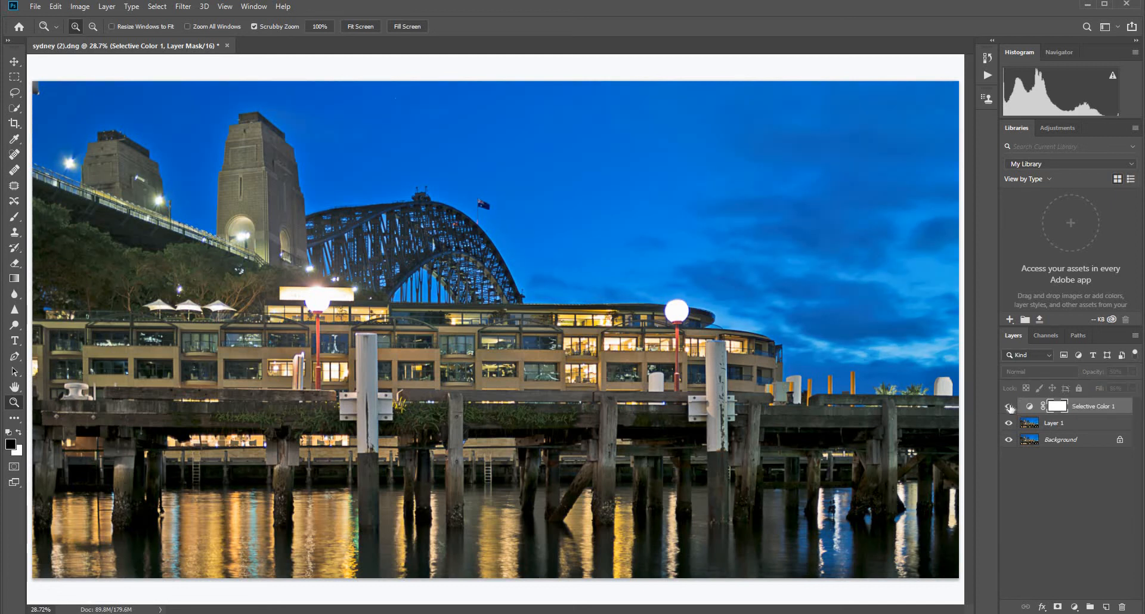
pyautogui.click(1008, 407)
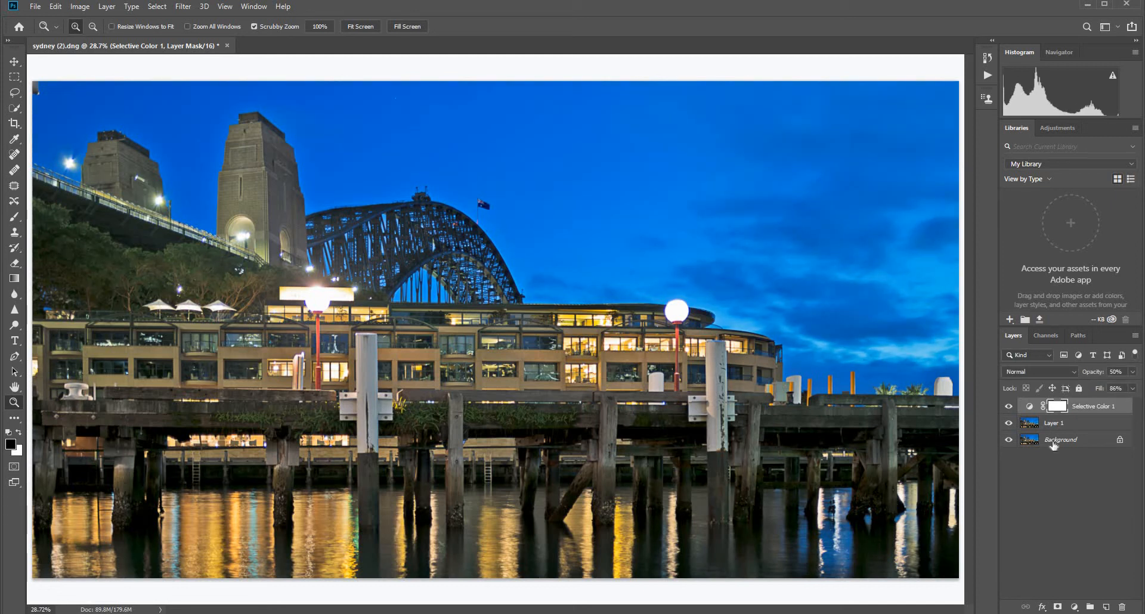
# Flatten the Selective Color adjustment and all layers into the Background, and make the Hand tool active.
pyautogui.rightClick(1088, 408)
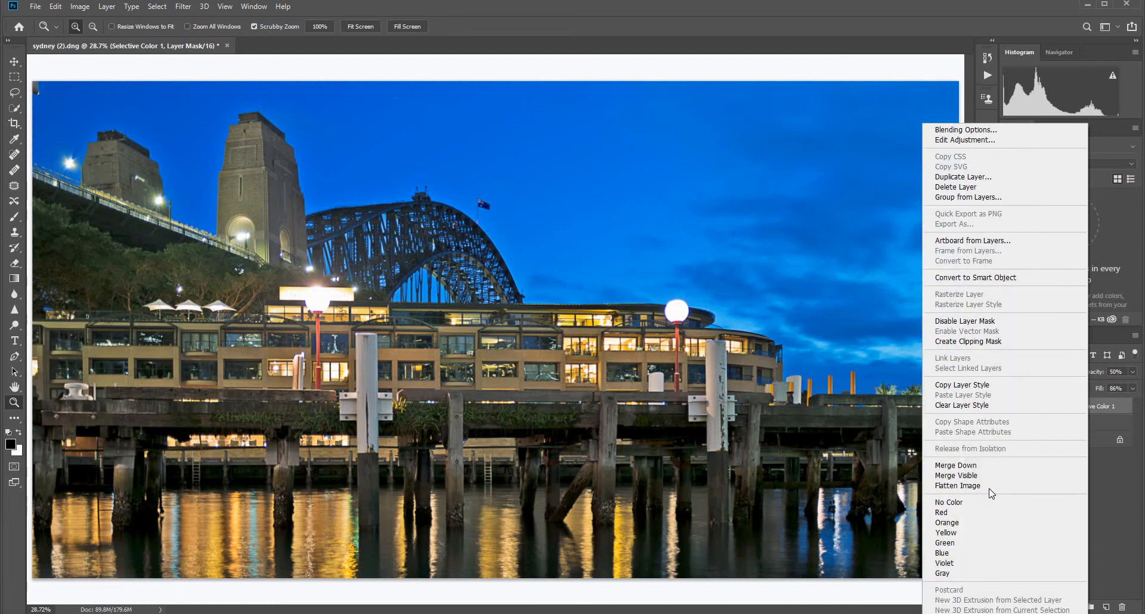
pyautogui.click(1013, 484)
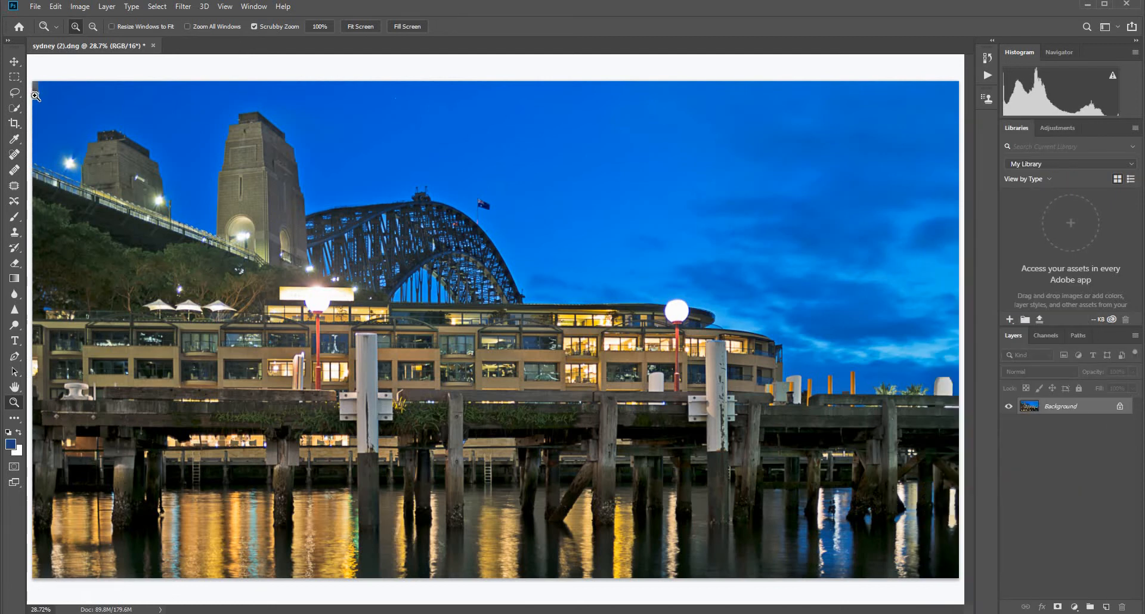
pyautogui.click(14, 156)
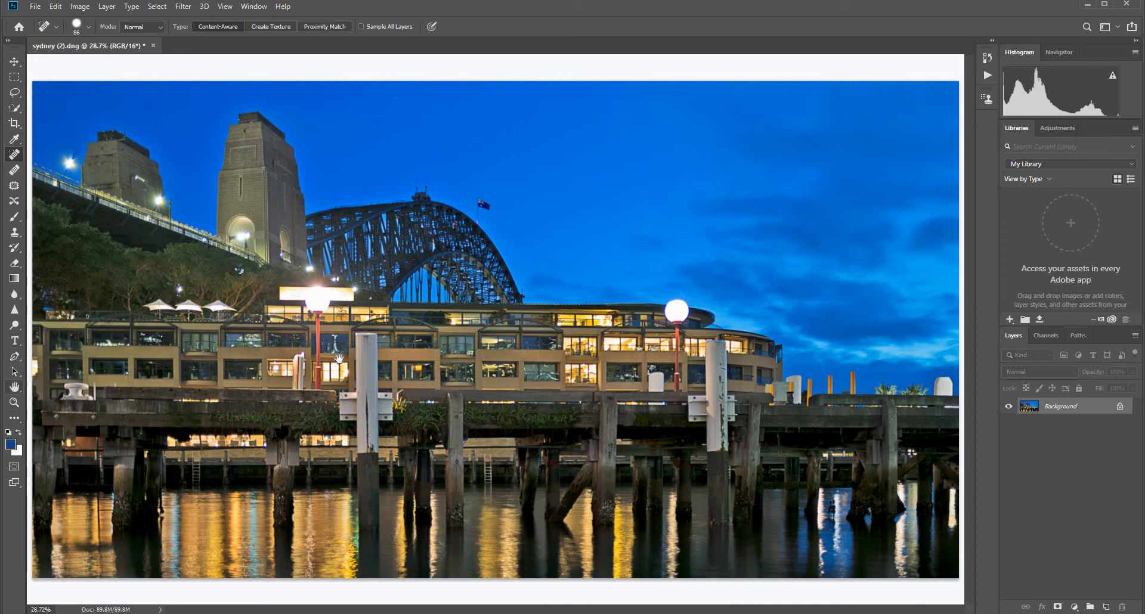
pyautogui.click(14, 387)
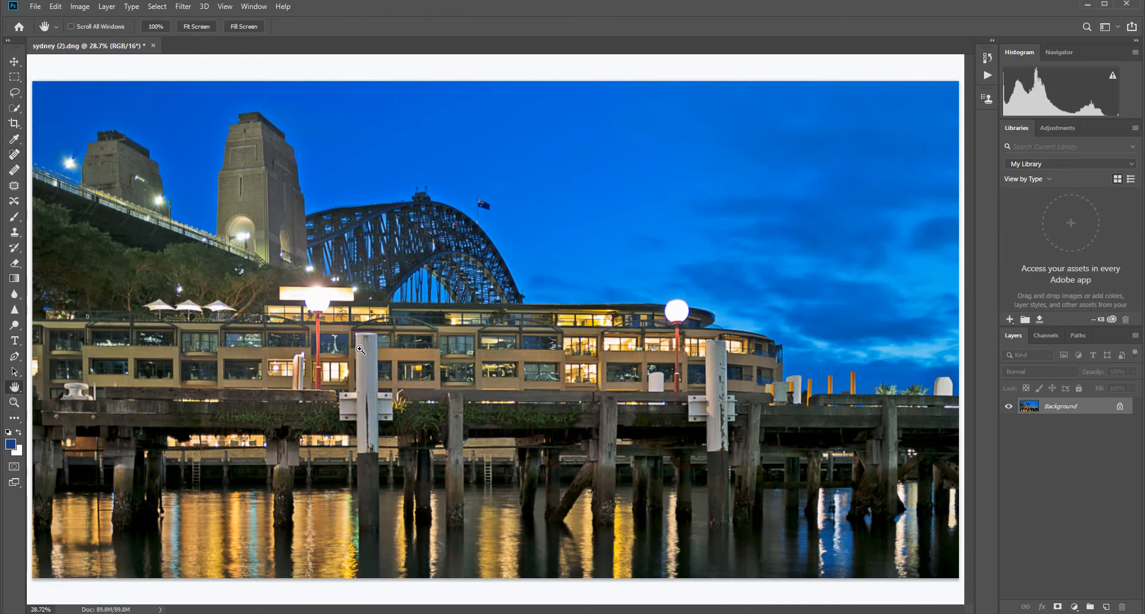
# Duplicate the Background layer and open the copy in Nik Collection's Color Efex Pro 4.
pyautogui.hotkey('ctrl', 'j')
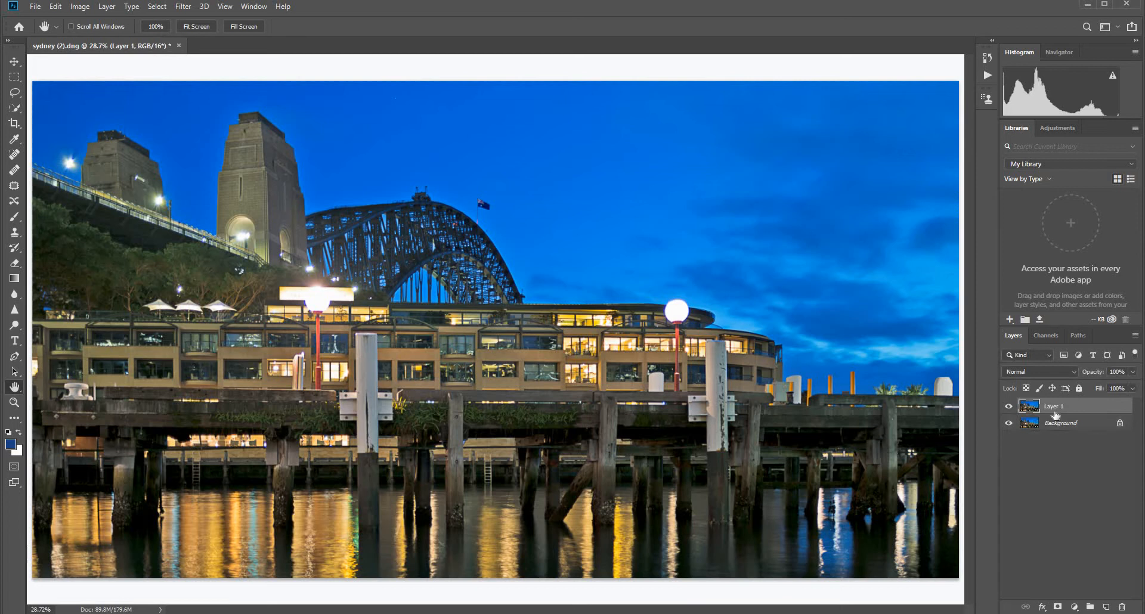
pyautogui.click(183, 8)
pyautogui.moveTo(213, 263)
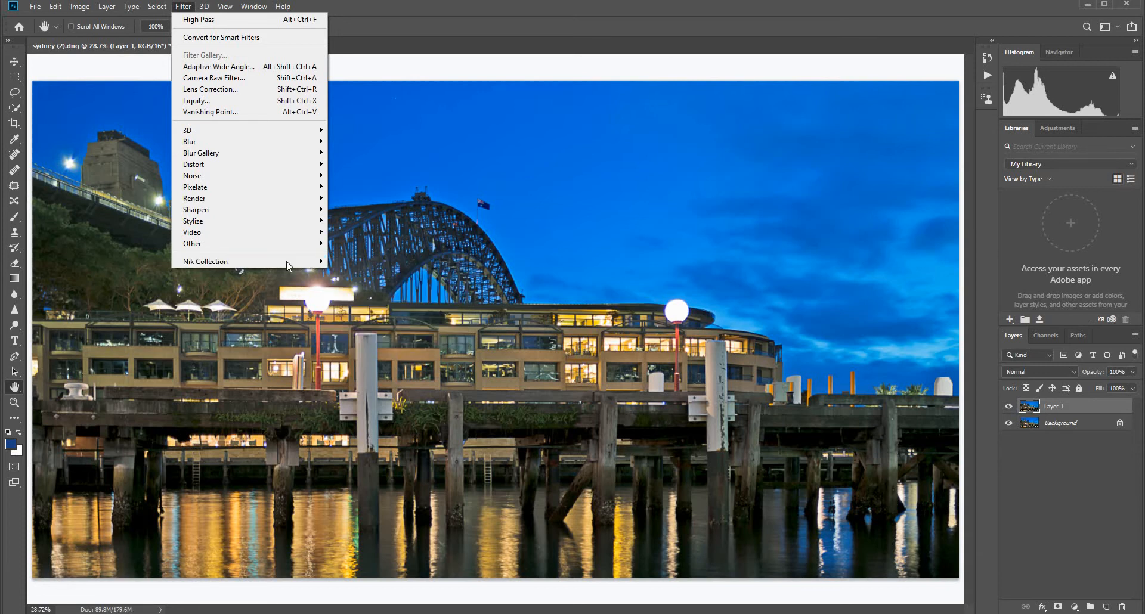
pyautogui.click(365, 273)
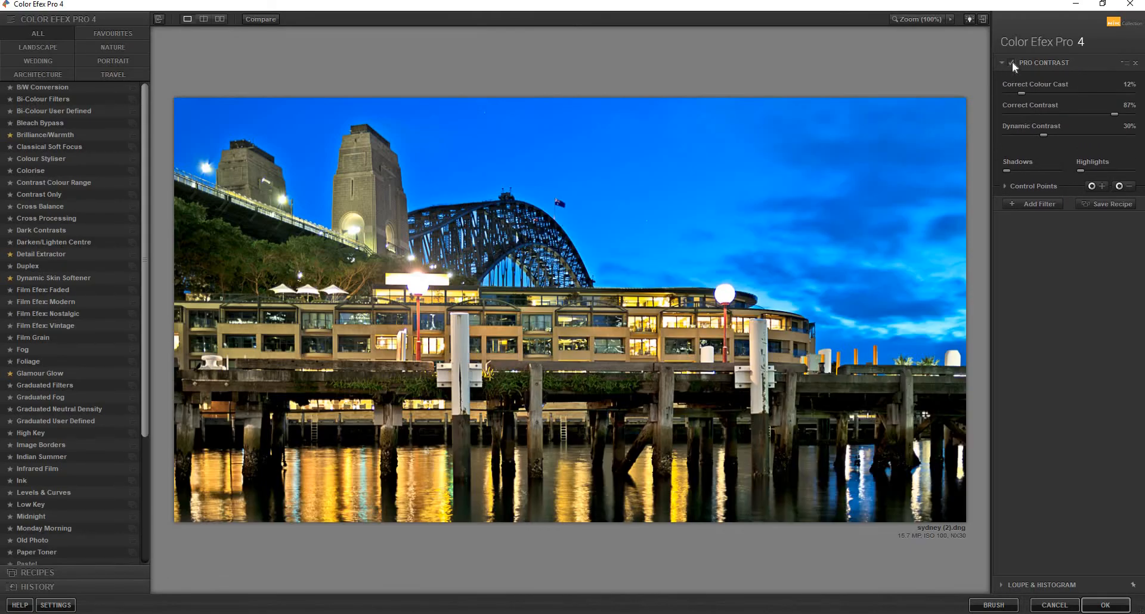
# Remove the preloaded Pro Contrast filter and add a fresh Pro Contrast filter from the full filter list.
pyautogui.click(1011, 62)
pyautogui.click(1135, 63)
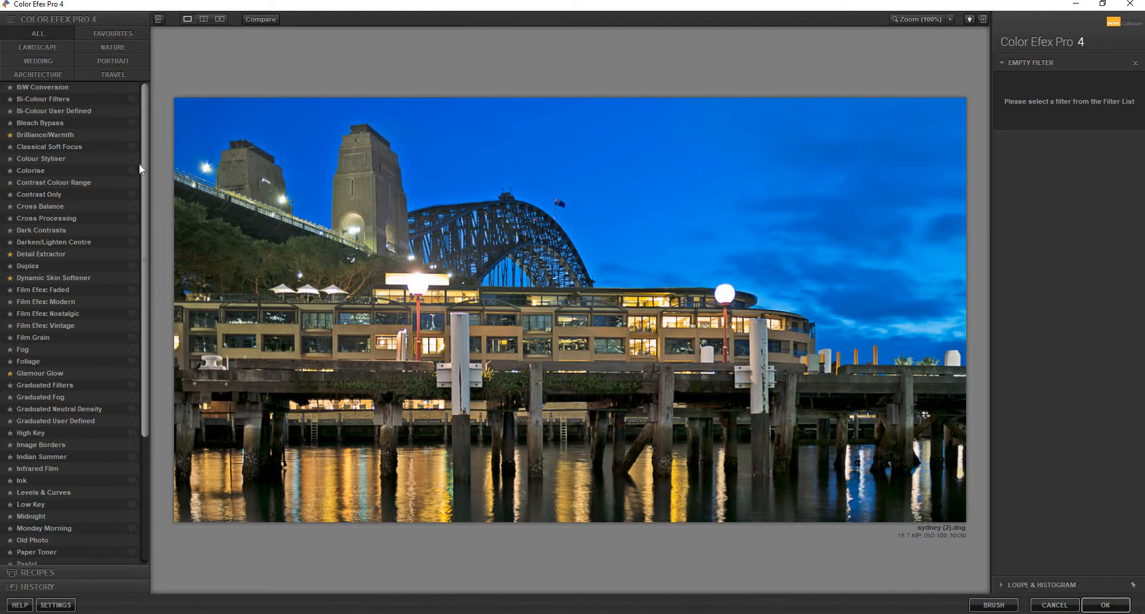
pyautogui.scroll(-5, 149, 270)
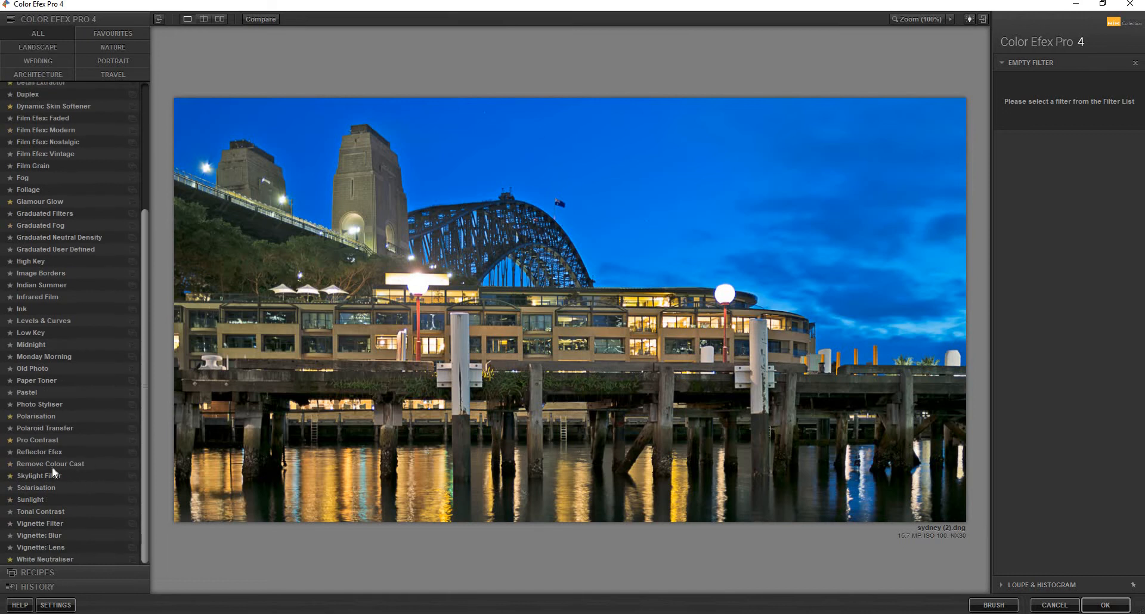
pyautogui.click(38, 440)
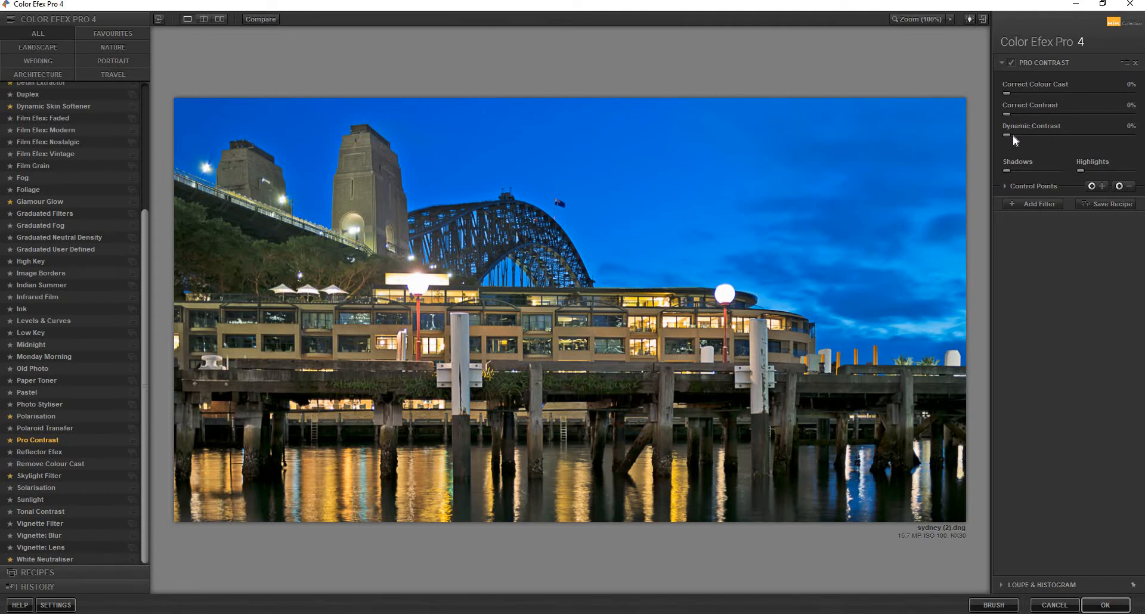
# Set Pro Contrast's Dynamic Contrast to 46% and compare the photo with and without the filter.
pyautogui.moveTo(1008, 136); pyautogui.dragTo(1075, 138)
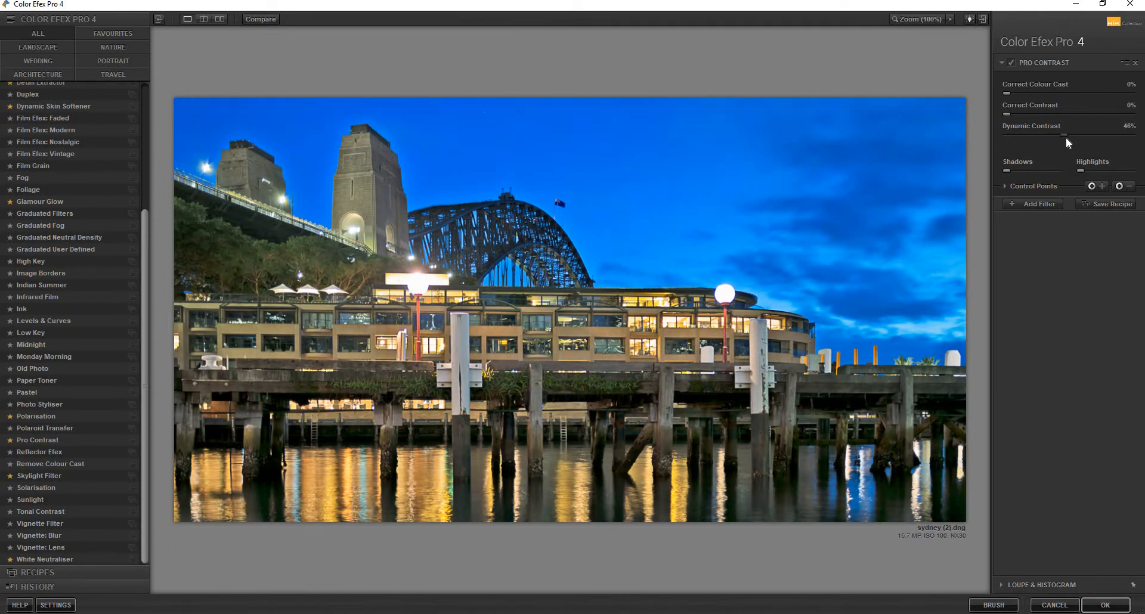
pyautogui.click(1010, 65)
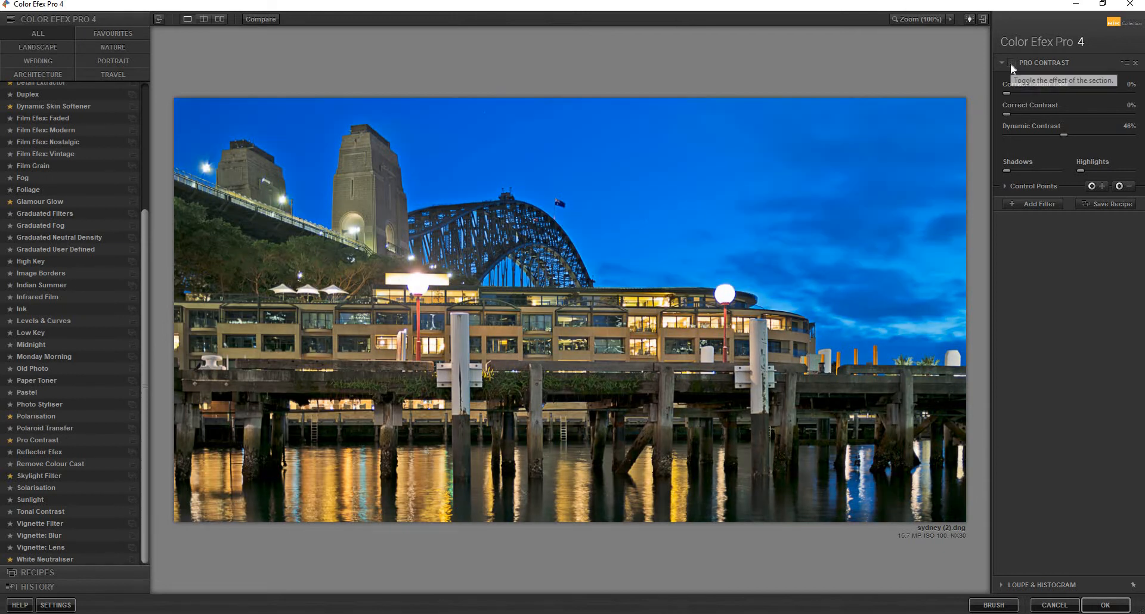
pyautogui.click(1011, 64)
pyautogui.click(1011, 65)
pyautogui.click(1011, 64)
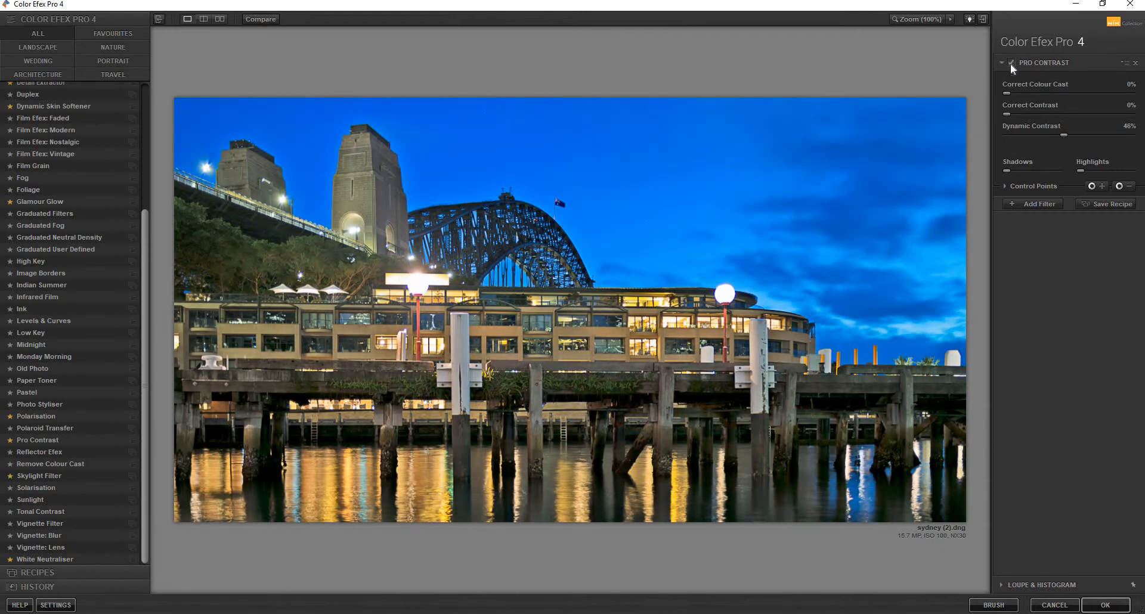
pyautogui.click(1011, 63)
pyautogui.click(1010, 63)
# Set Pro Contrast's Correct Contrast to 71%, compare the effect, and try out Correct Colour Cast at 50% before removing it.
pyautogui.moveTo(1054, 111); pyautogui.dragTo(1110, 116)
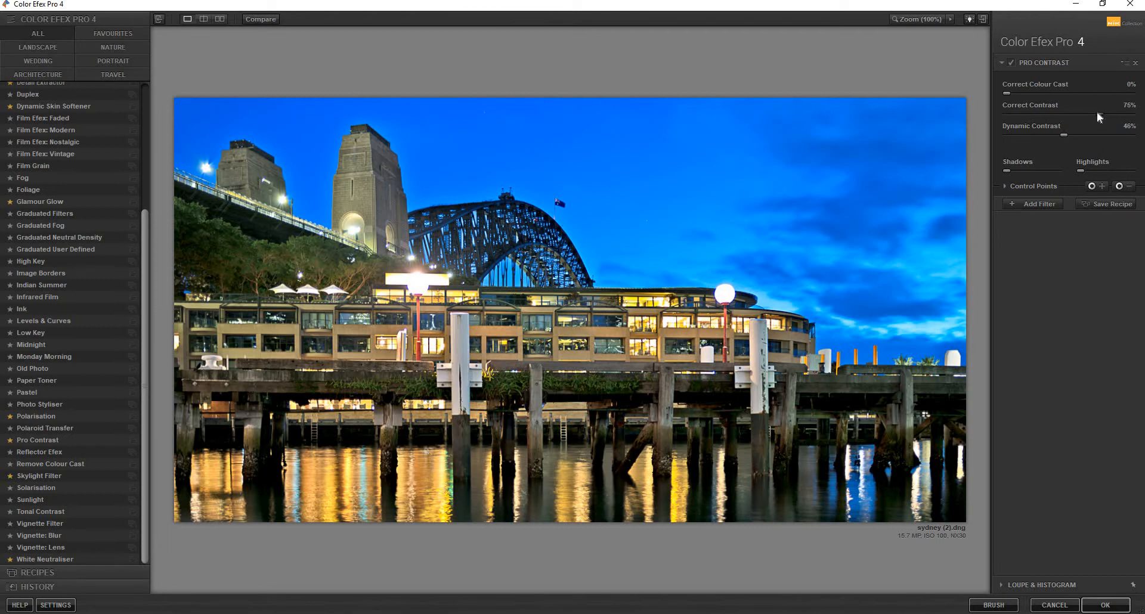
pyautogui.moveTo(1096, 113); pyautogui.dragTo(1094, 114)
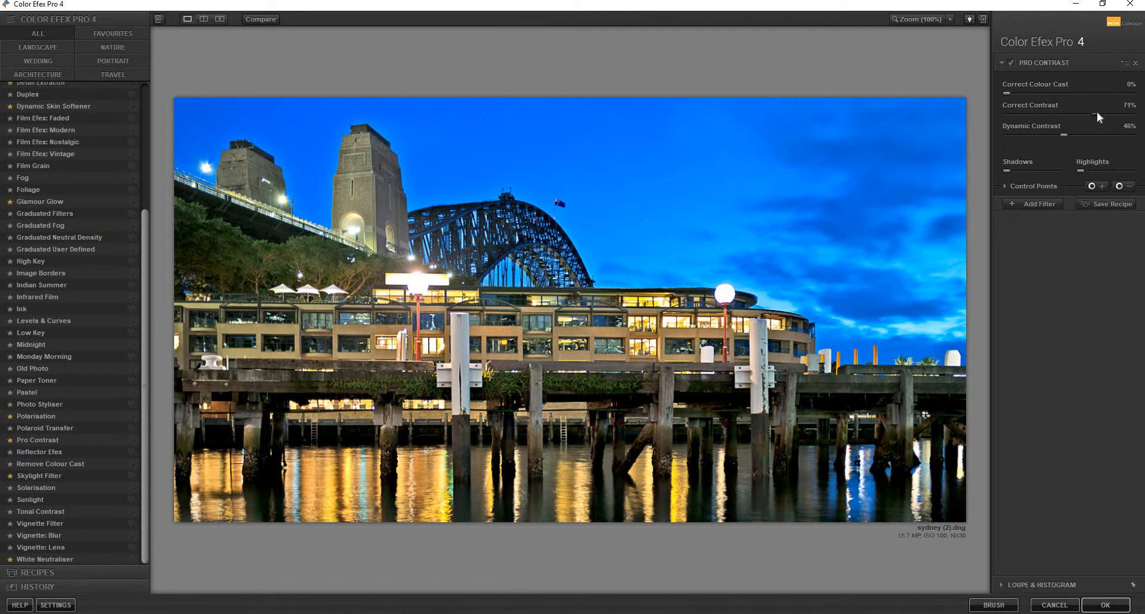
pyautogui.click(1008, 62)
pyautogui.click(1008, 63)
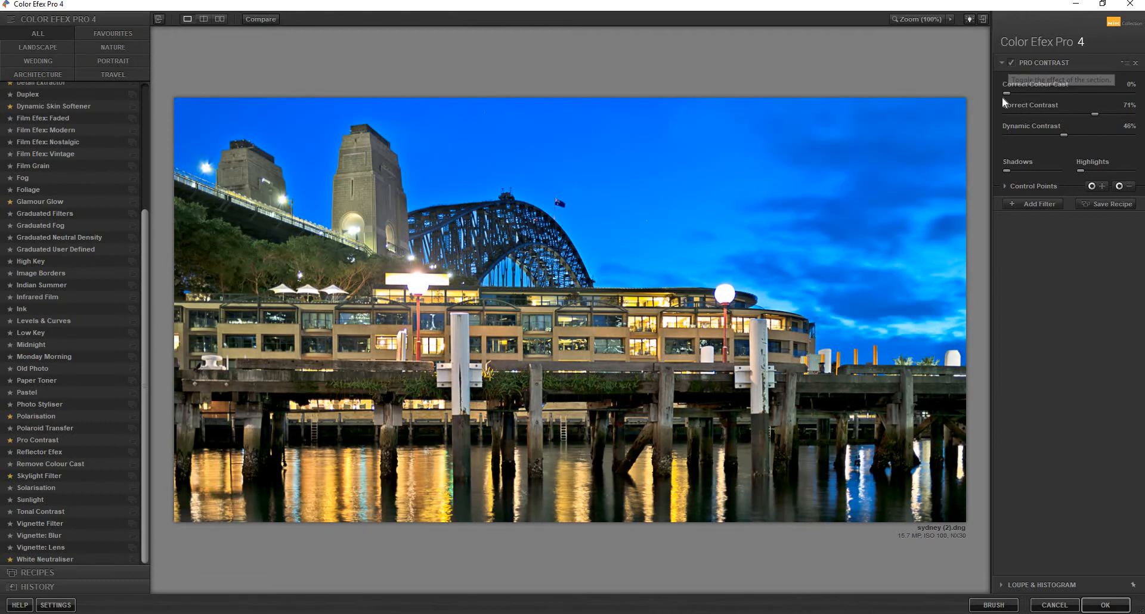
pyautogui.click(1021, 94)
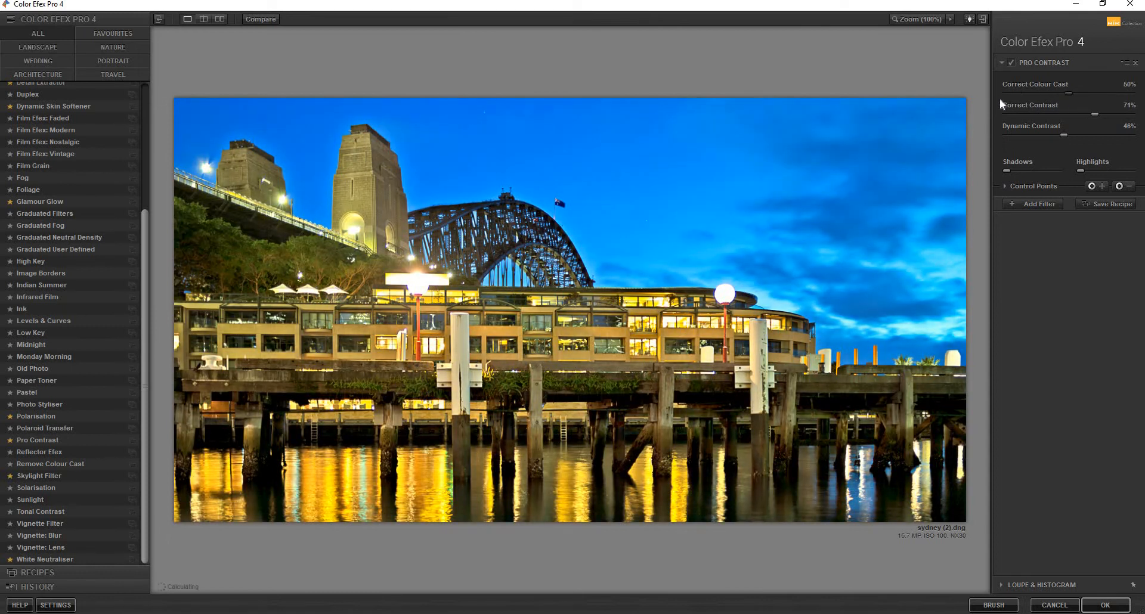
pyautogui.moveTo(1050, 93); pyautogui.dragTo(986, 94)
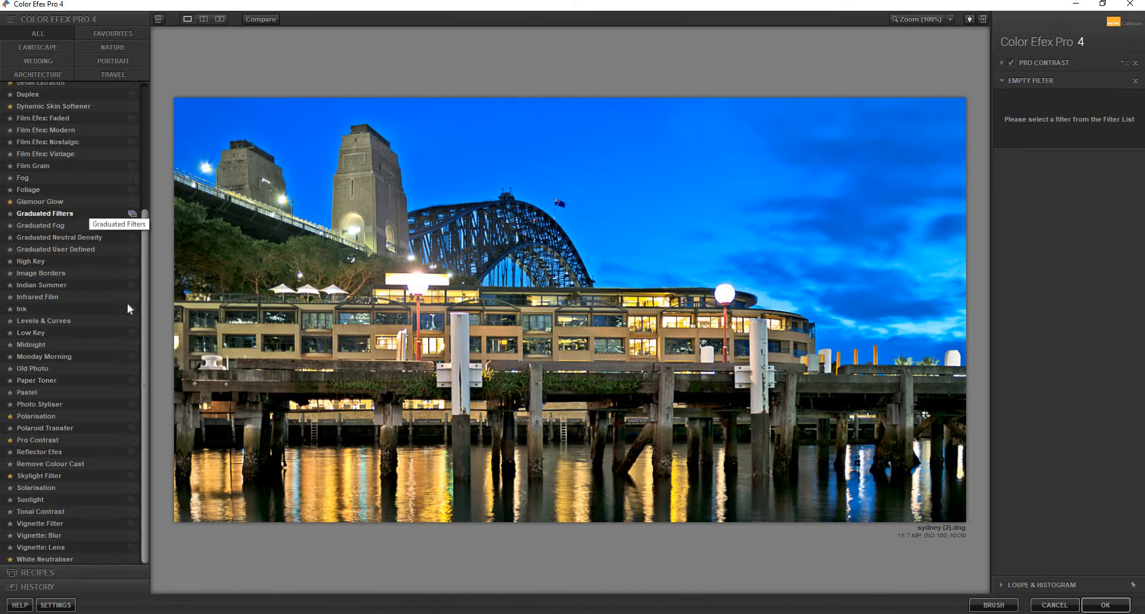
# Add Dynamic Skin Softener as a second filter while viewing the sky beside the bridge at 200%.
pyautogui.moveTo(145, 323); pyautogui.dragTo(149, 222)
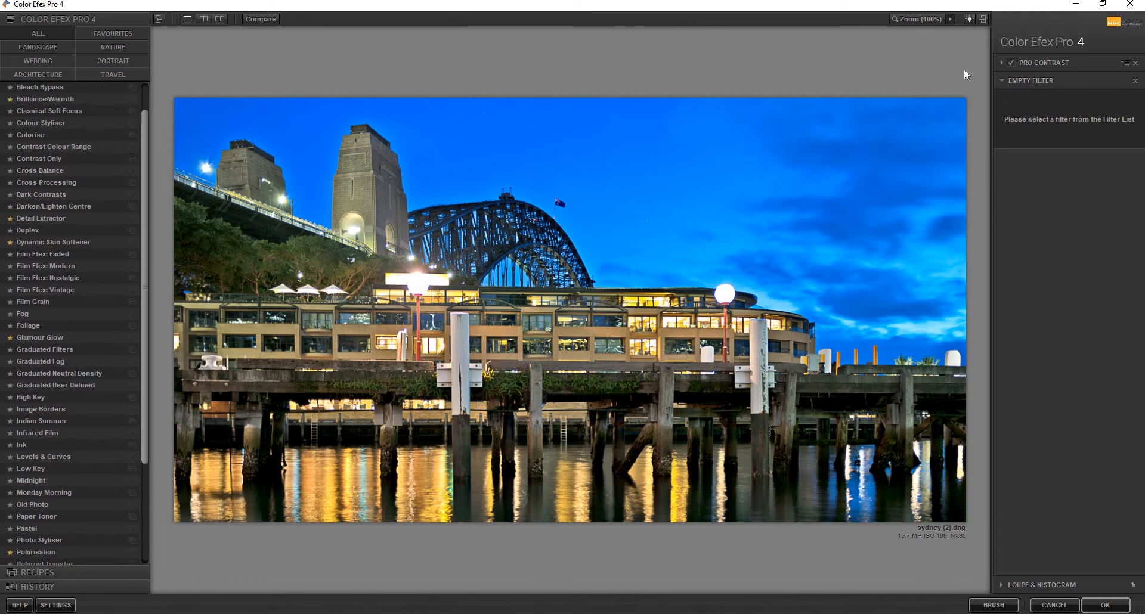
pyautogui.click(951, 19)
pyautogui.click(967, 45)
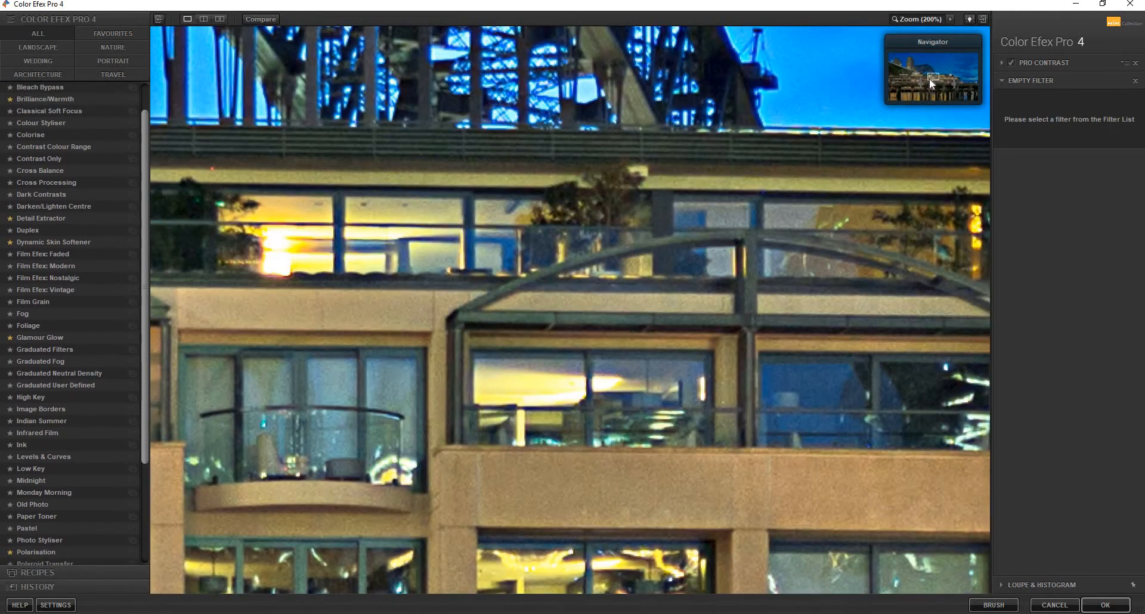
pyautogui.click(935, 67)
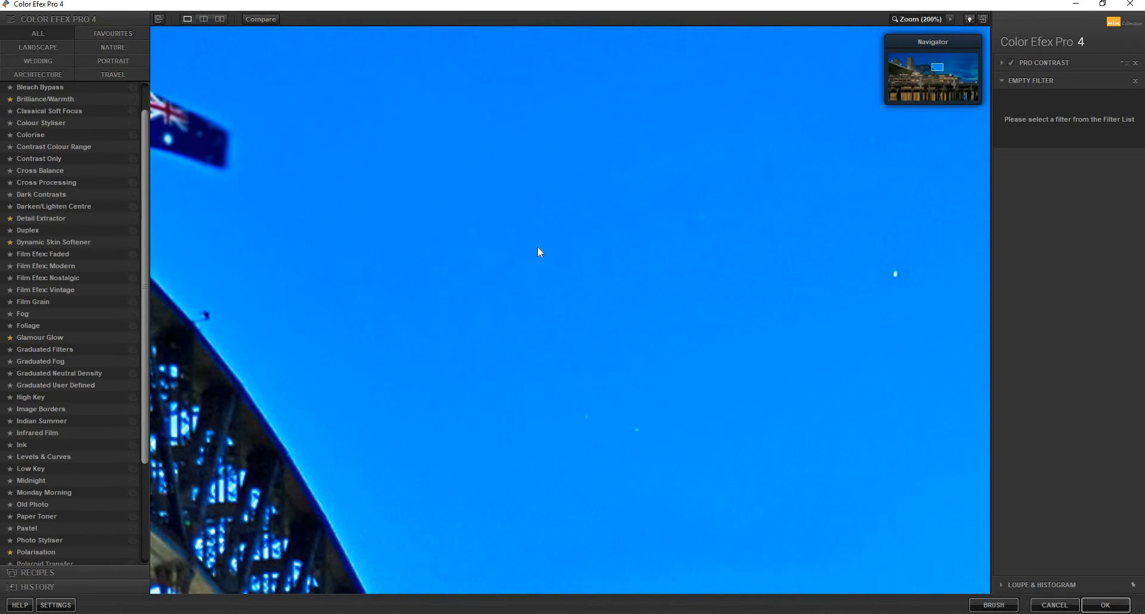
pyautogui.click(55, 242)
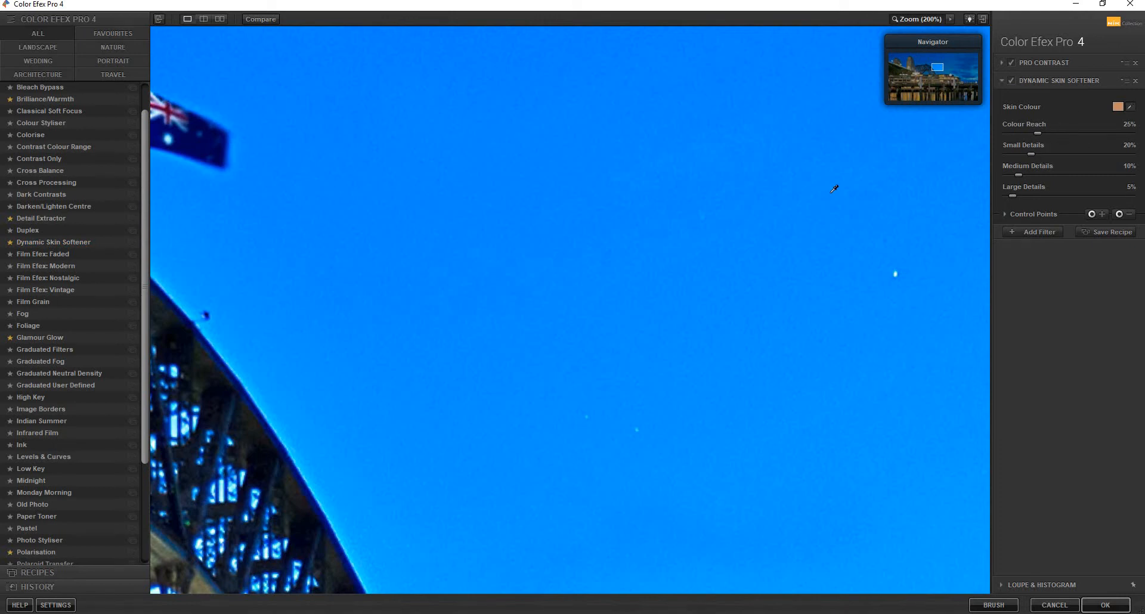
# Sample the blue sky as the skin colour and set Small Details to 90%, Medium Details to 34% and Large Details to 24%.
pyautogui.click(611, 192)
pyautogui.moveTo(1030, 154); pyautogui.dragTo(1033, 154)
pyautogui.click(1118, 153)
pyautogui.click(1035, 191)
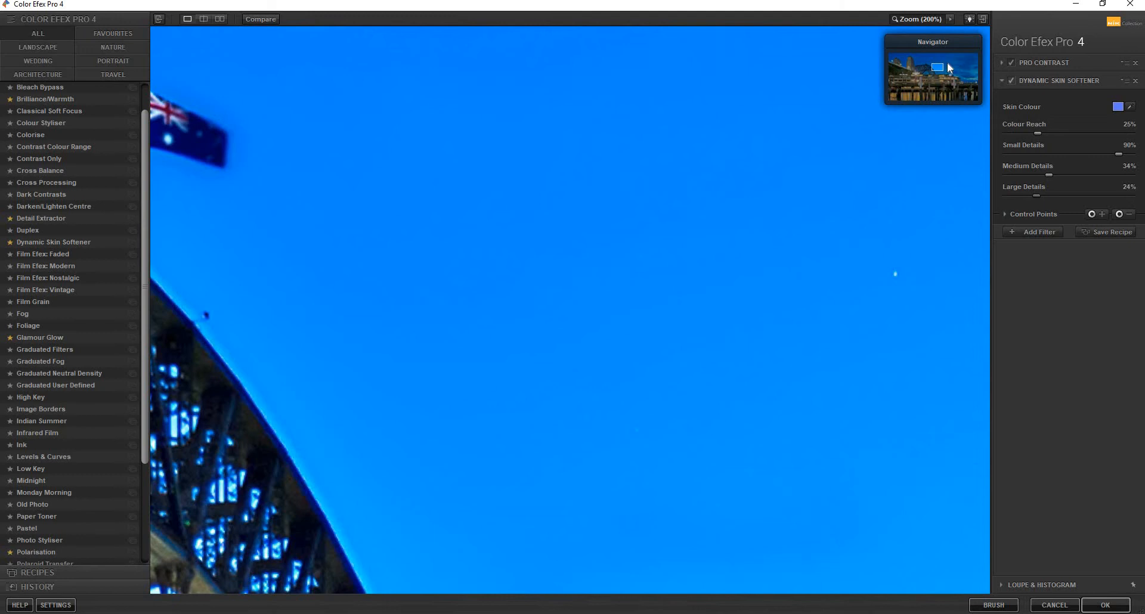
# Compare the sky with and without the Dynamic Skin Softener up close, and view the whole photo at 25%.
pyautogui.click(1013, 80)
pyautogui.click(1013, 80)
pyautogui.click(1013, 80)
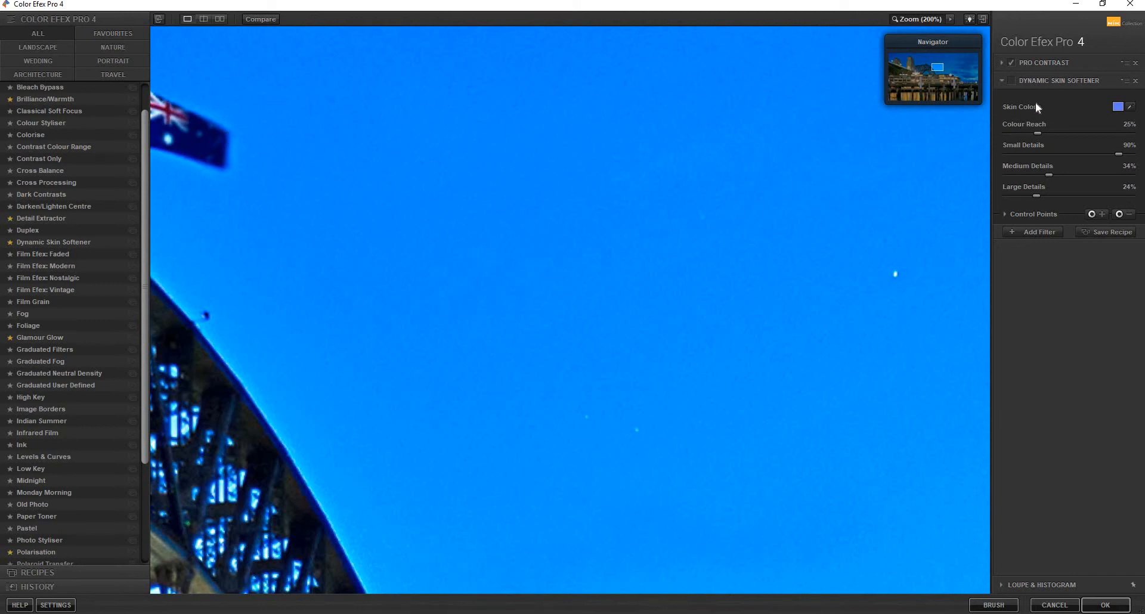
pyautogui.click(1011, 80)
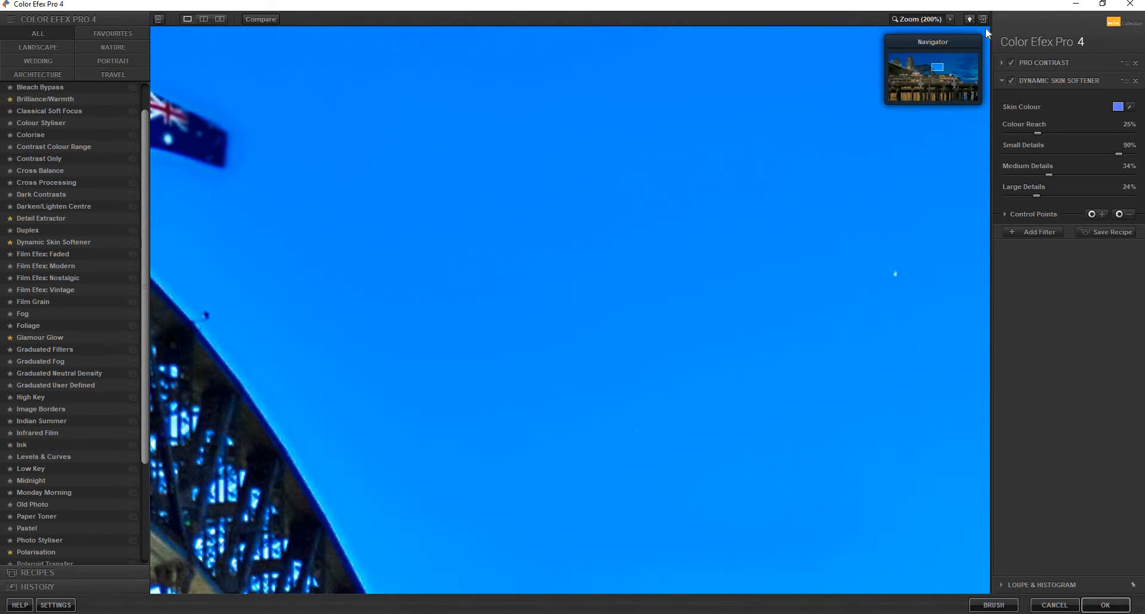
pyautogui.click(950, 19)
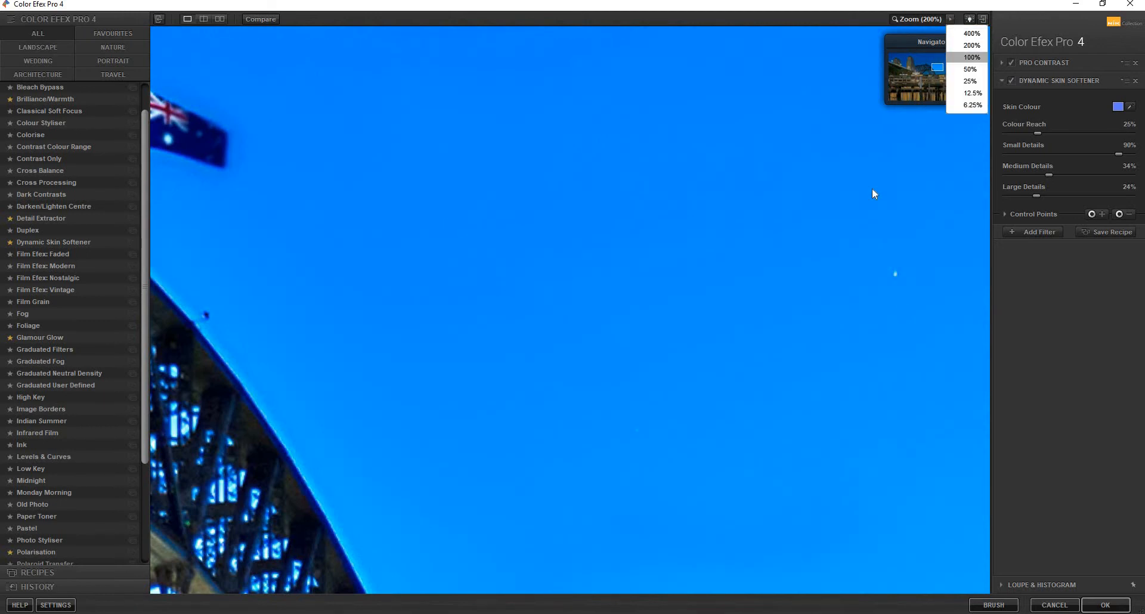
pyautogui.click(966, 69)
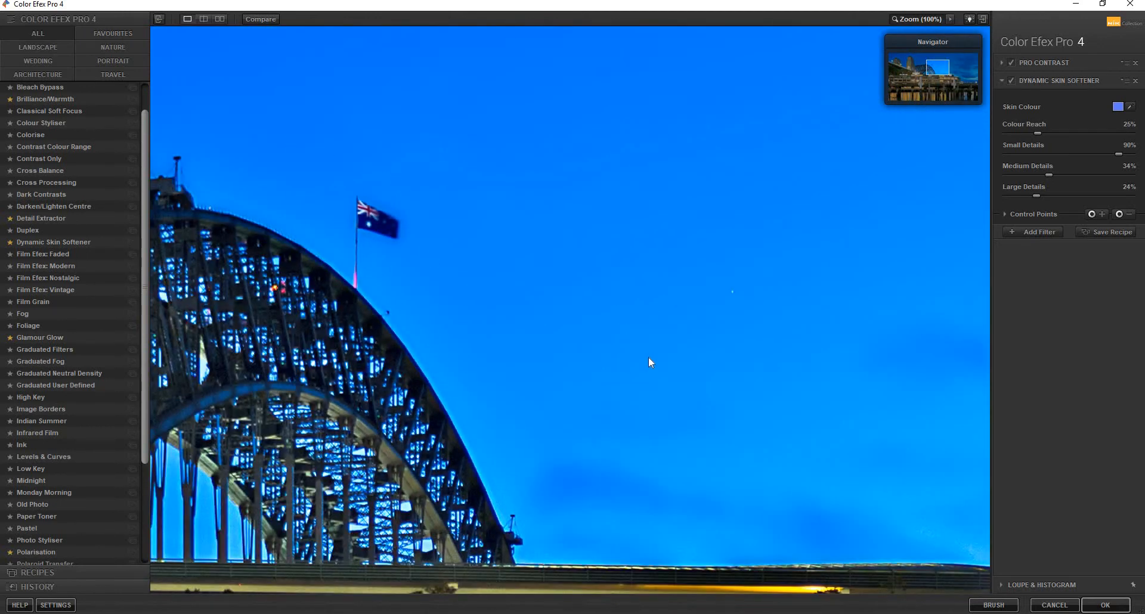
pyautogui.click(950, 19)
pyautogui.click(964, 84)
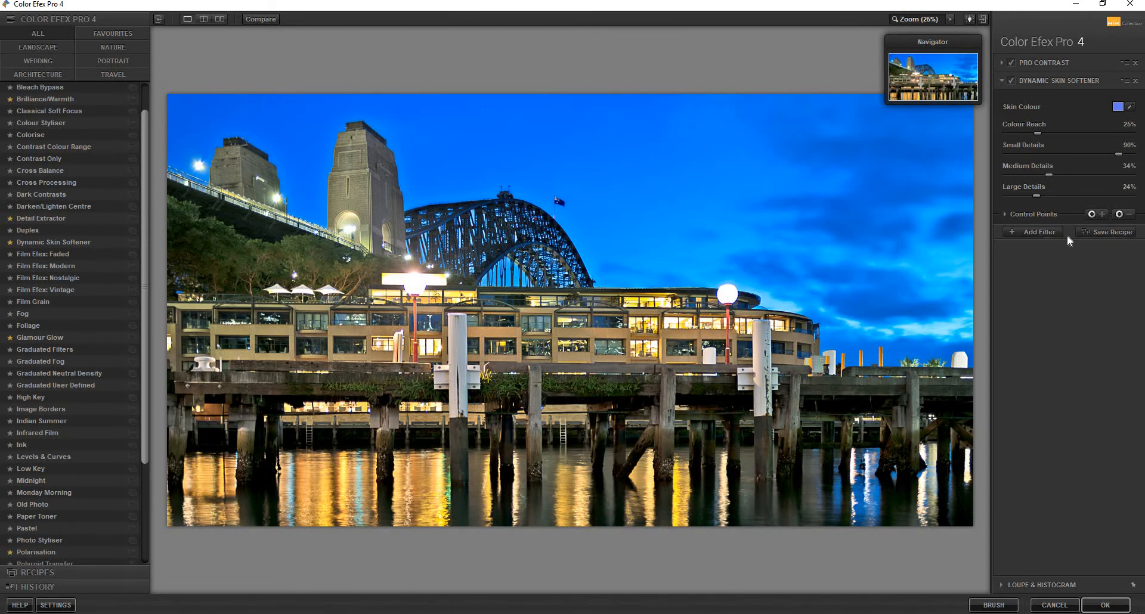
# Add another Dynamic Skin Softener filter and sample the golden water reflections as its skin colour.
pyautogui.click(1038, 235)
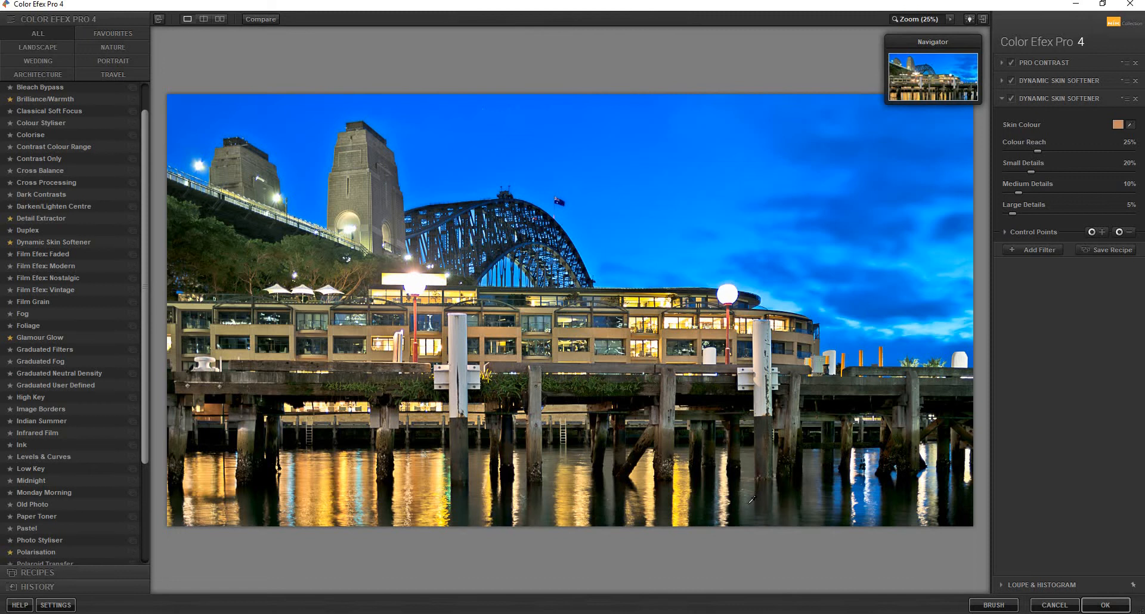
pyautogui.click(749, 502)
pyautogui.click(1129, 125)
pyautogui.click(325, 506)
# Place five negative control points in a row across the trees, bridge and sky, adjusting their radii to exclude the upper photo from softening.
pyautogui.click(1124, 233)
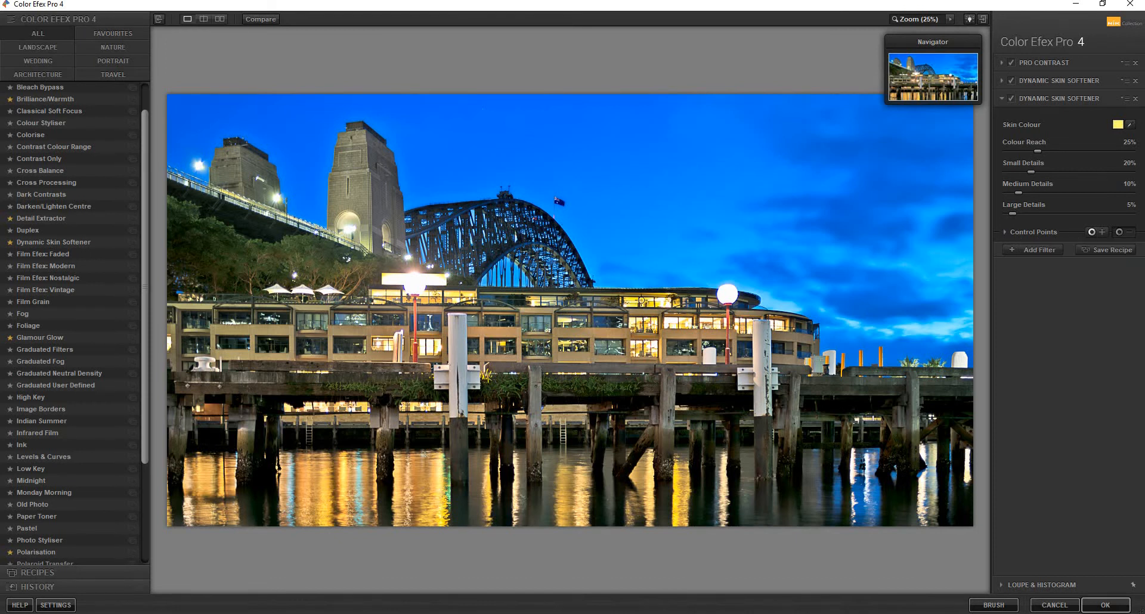
pyautogui.click(265, 249)
pyautogui.moveTo(294, 248); pyautogui.dragTo(308, 251)
pyautogui.click(433, 250)
pyautogui.moveTo(476, 251); pyautogui.dragTo(474, 250)
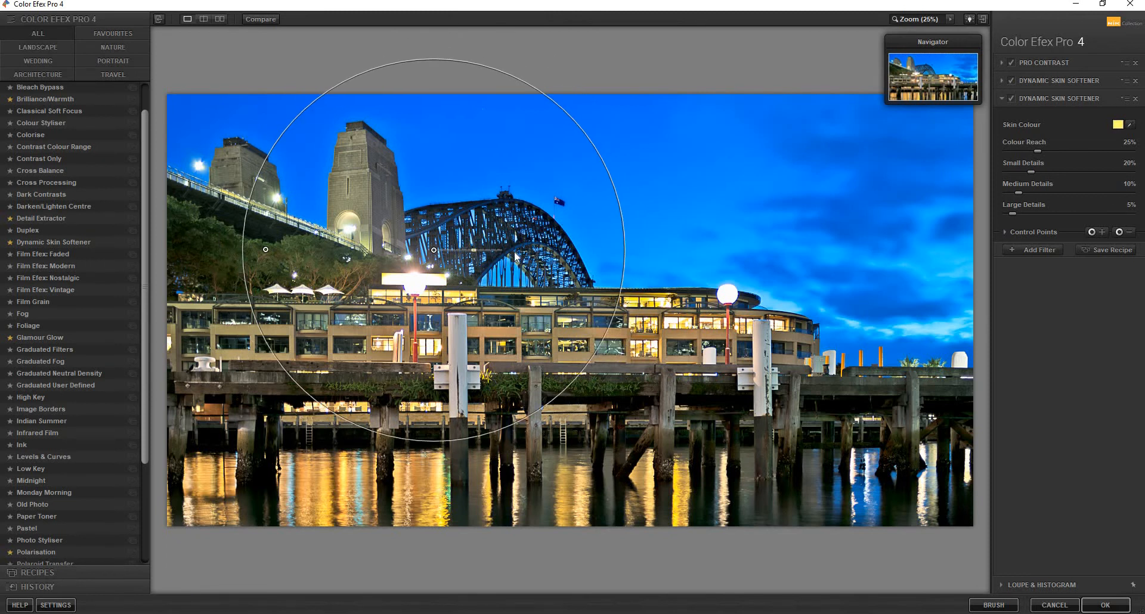
pyautogui.click(594, 251)
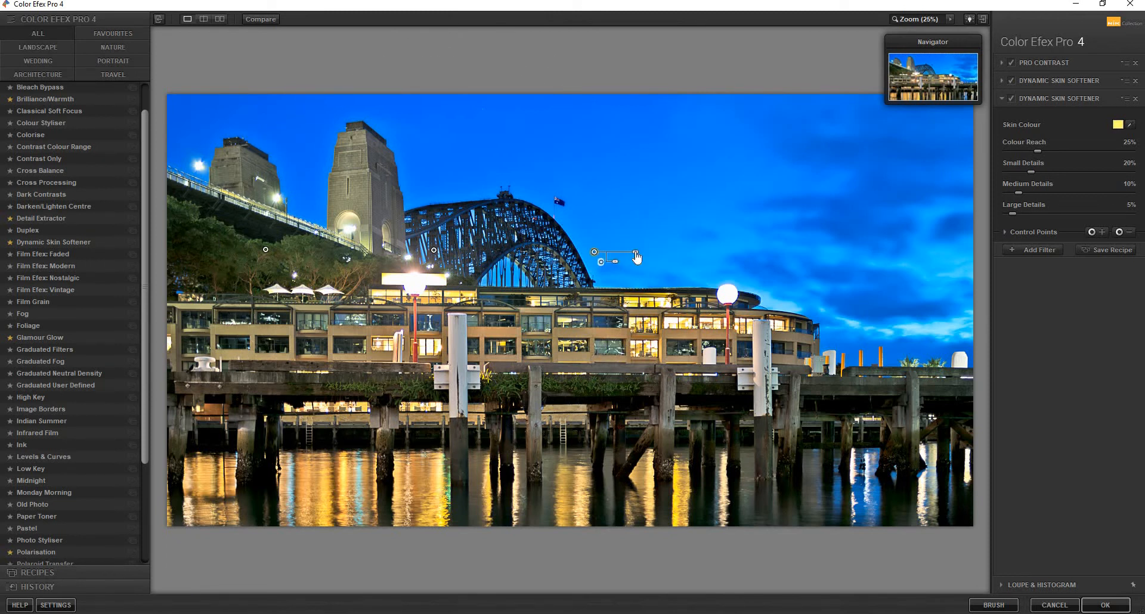
pyautogui.moveTo(638, 256); pyautogui.dragTo(636, 256)
pyautogui.click(753, 251)
pyautogui.moveTo(795, 251); pyautogui.dragTo(794, 251)
pyautogui.click(937, 250)
pyautogui.moveTo(939, 254); pyautogui.dragTo(921, 254)
# Set the second Dynamic Skin Softener's Colour Reach to 58% and its Small, Medium and Large Details to 100%.
pyautogui.moveTo(1064, 145); pyautogui.dragTo(1077, 145)
pyautogui.moveTo(1013, 214); pyautogui.dragTo(1079, 213)
pyautogui.moveTo(1049, 190); pyautogui.dragTo(1131, 213)
pyautogui.moveTo(1121, 173); pyautogui.dragTo(1131, 172)
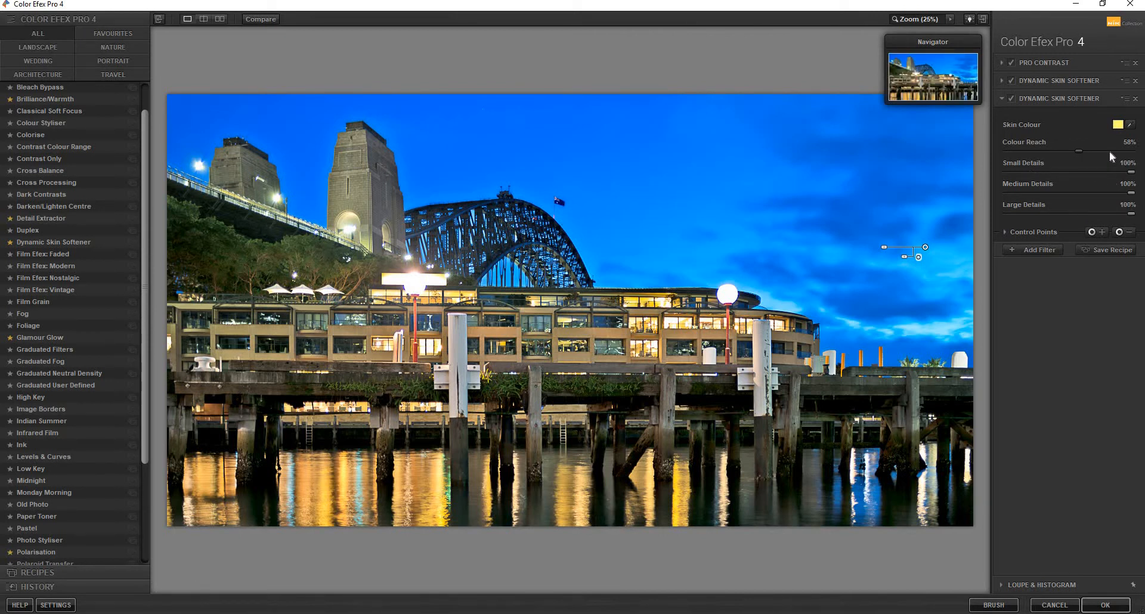
pyautogui.click(1114, 151)
pyautogui.click(1077, 151)
# Compare the photo with and without the second Dynamic Skin Softener at full view, and at 200% on the golden water reflections.
pyautogui.click(1011, 99)
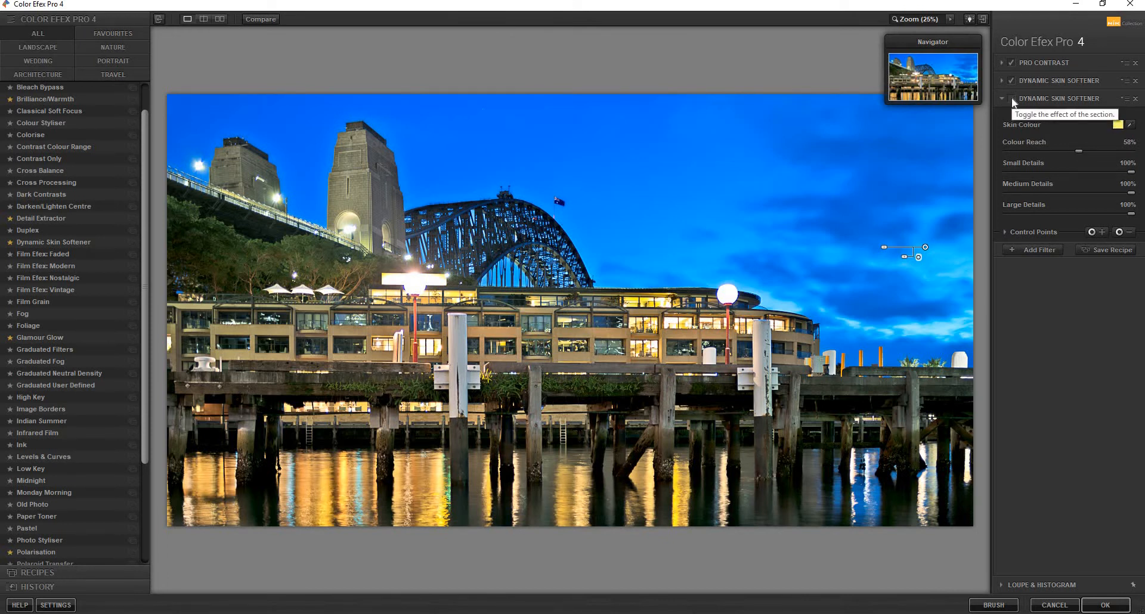
pyautogui.click(1010, 98)
pyautogui.click(950, 19)
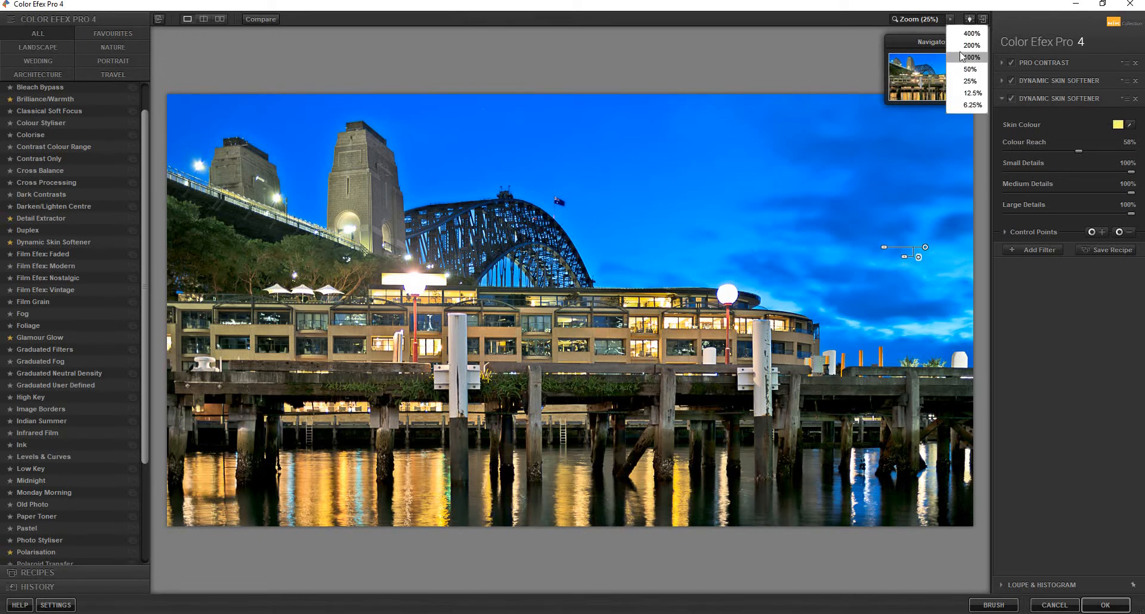
pyautogui.click(968, 45)
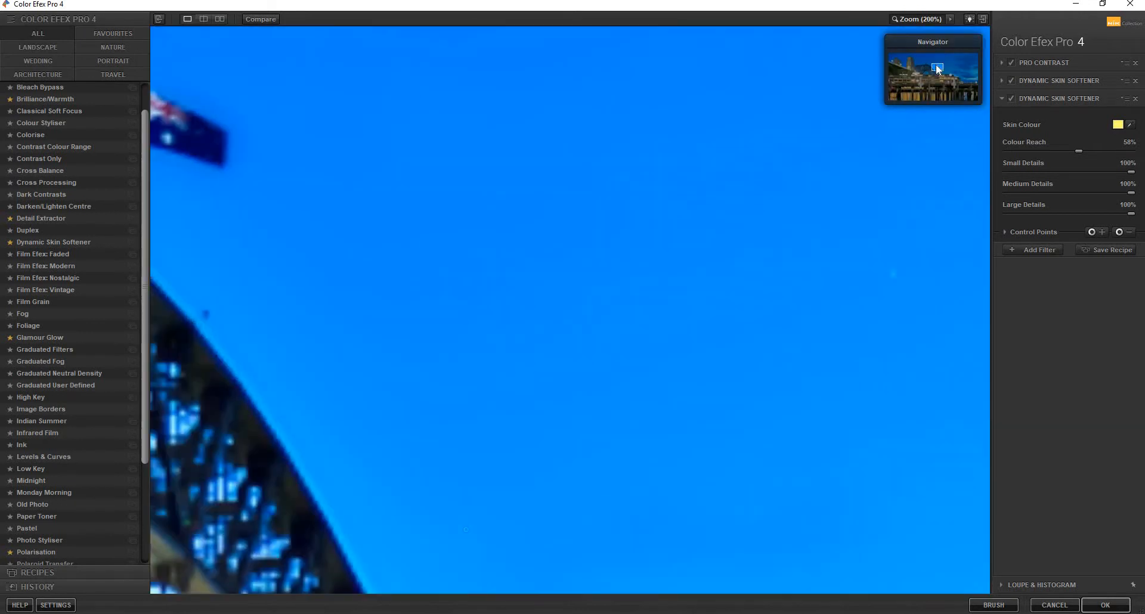
pyautogui.moveTo(928, 75); pyautogui.dragTo(908, 116)
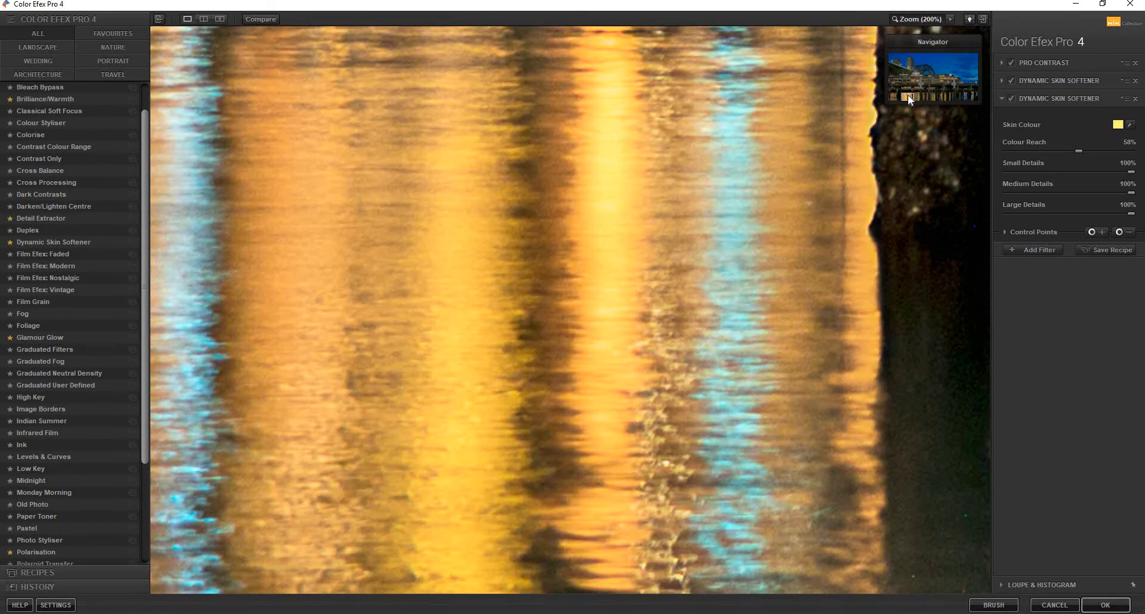
pyautogui.moveTo(911, 99); pyautogui.dragTo(907, 96)
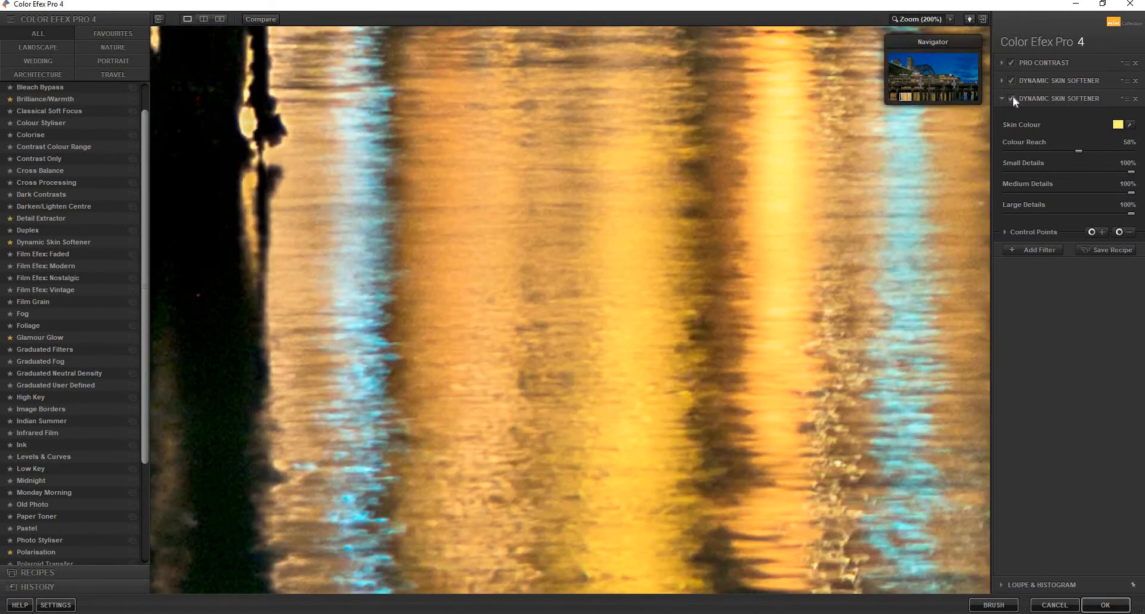
pyautogui.click(1012, 99)
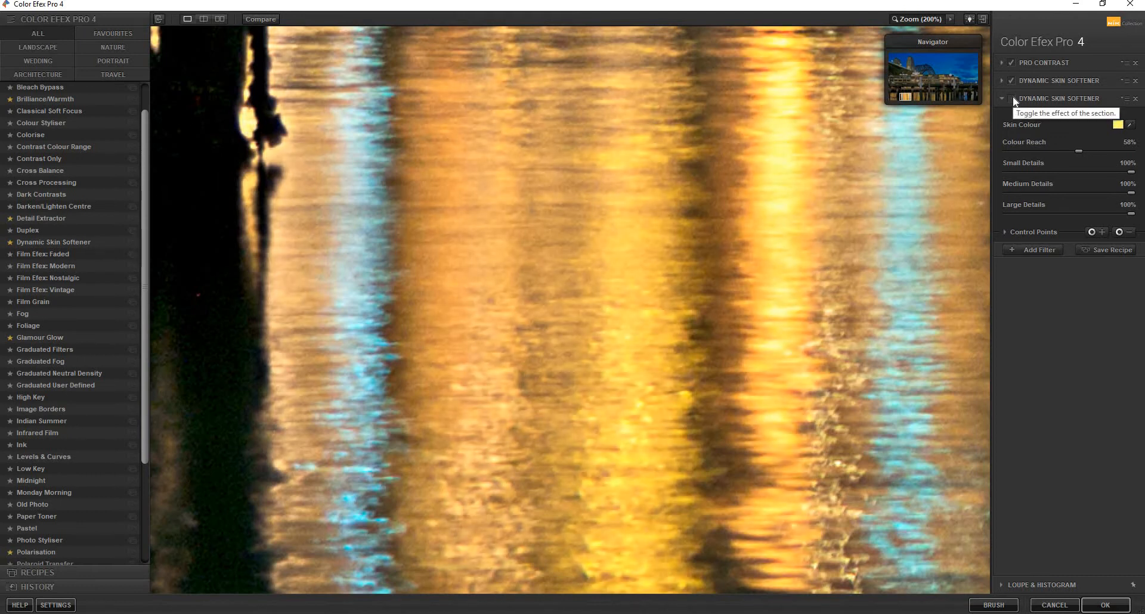
pyautogui.click(1013, 98)
pyautogui.click(1013, 98)
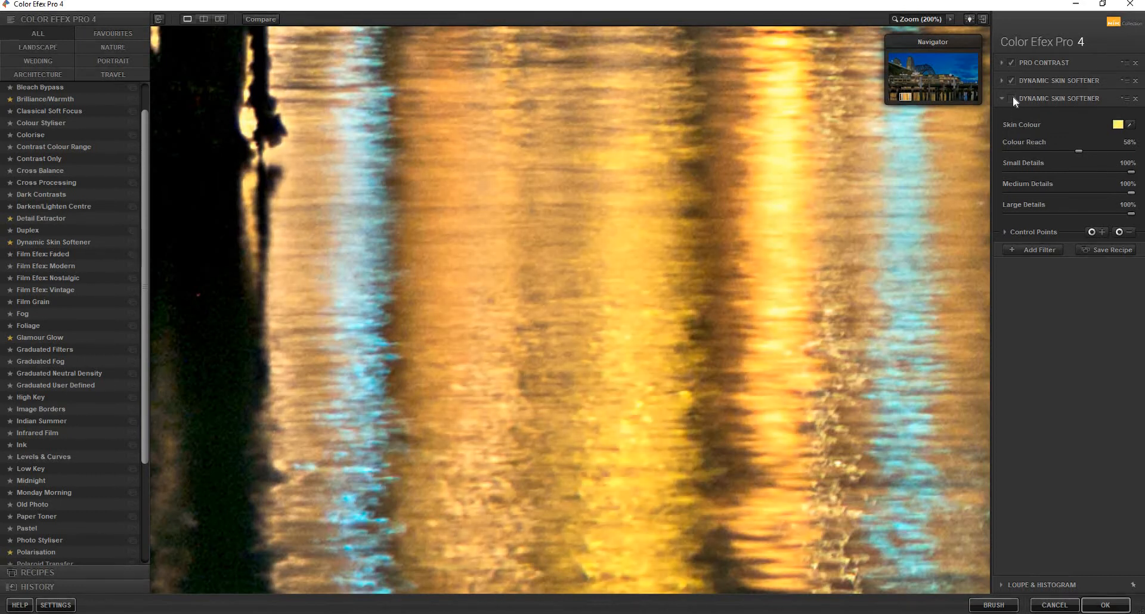
pyautogui.click(1013, 99)
pyautogui.click(1012, 97)
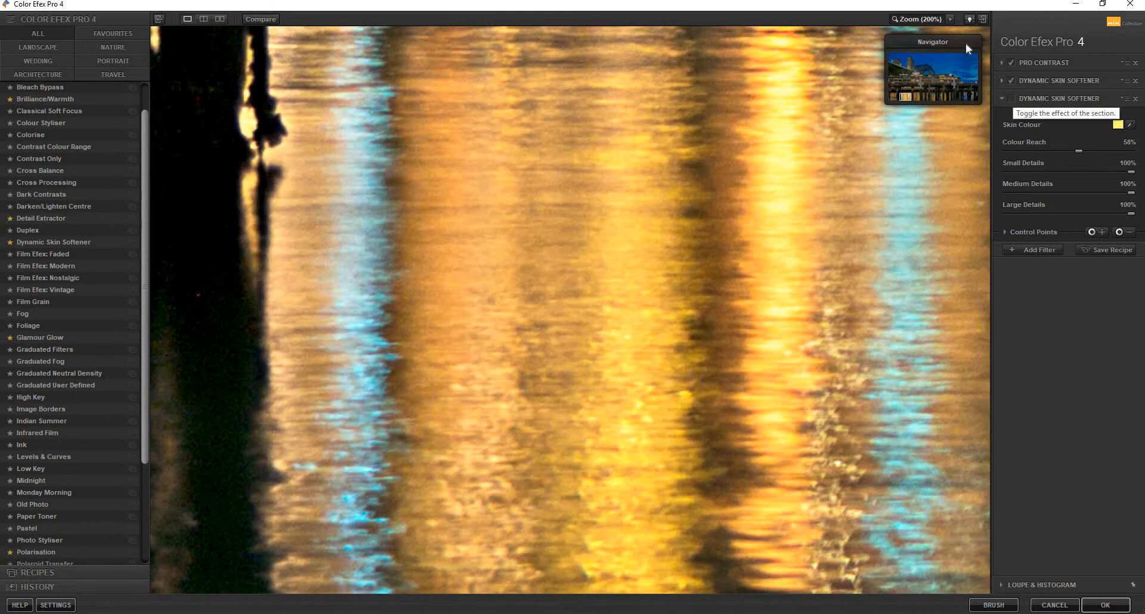
# Set the second Dynamic Skin Softener's Small Details to 21%, Medium Details to 29% and Large Details to 33%, with the filter enabled.
pyautogui.click(951, 19)
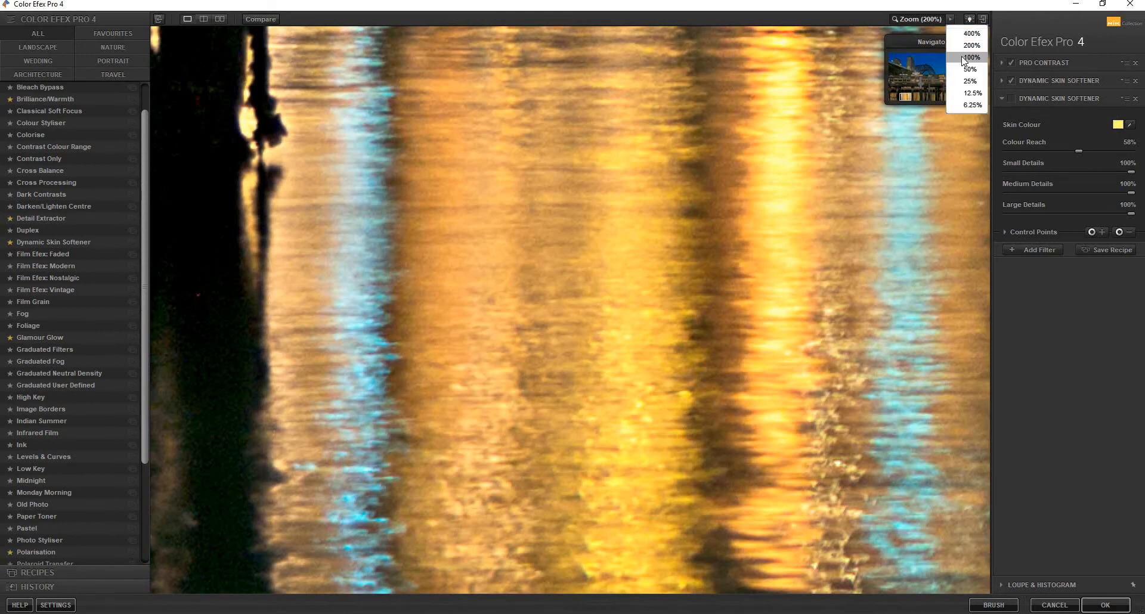
pyautogui.click(962, 55)
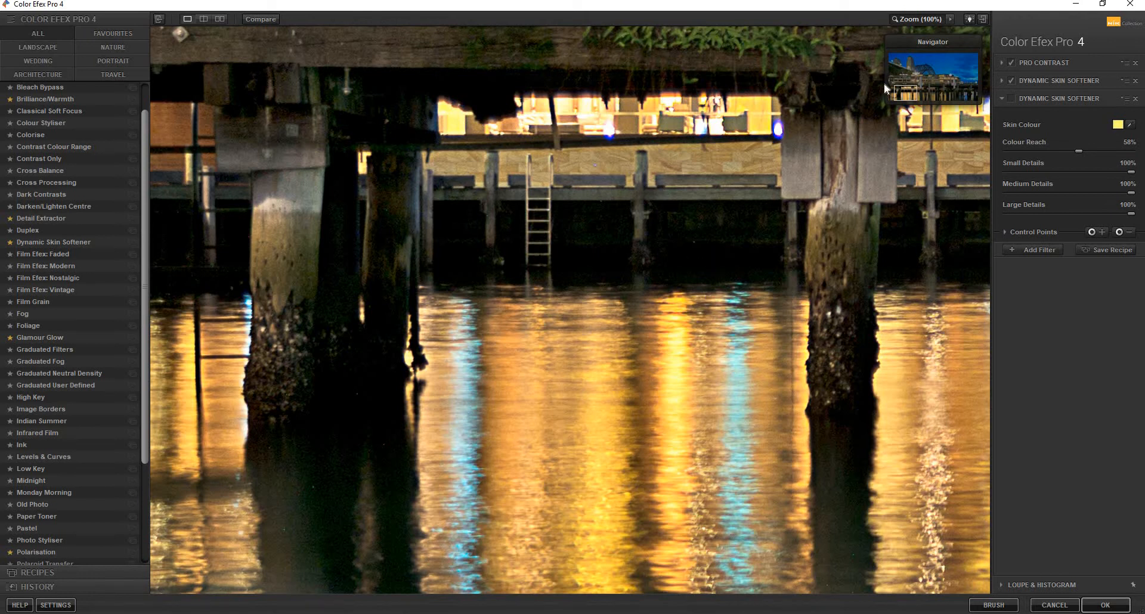
pyautogui.click(951, 19)
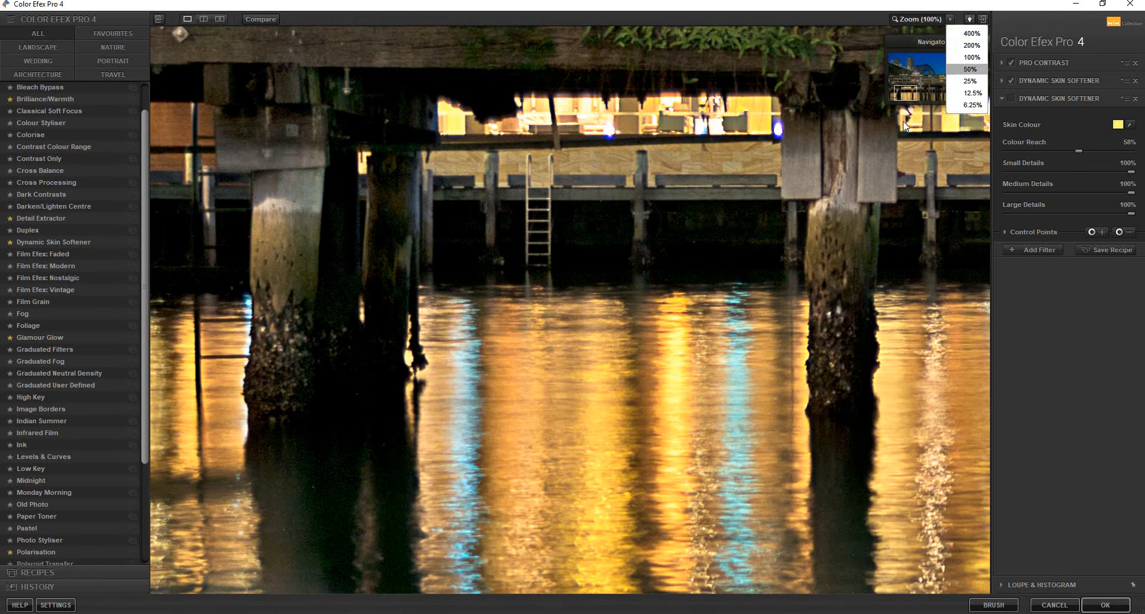
pyautogui.click(962, 64)
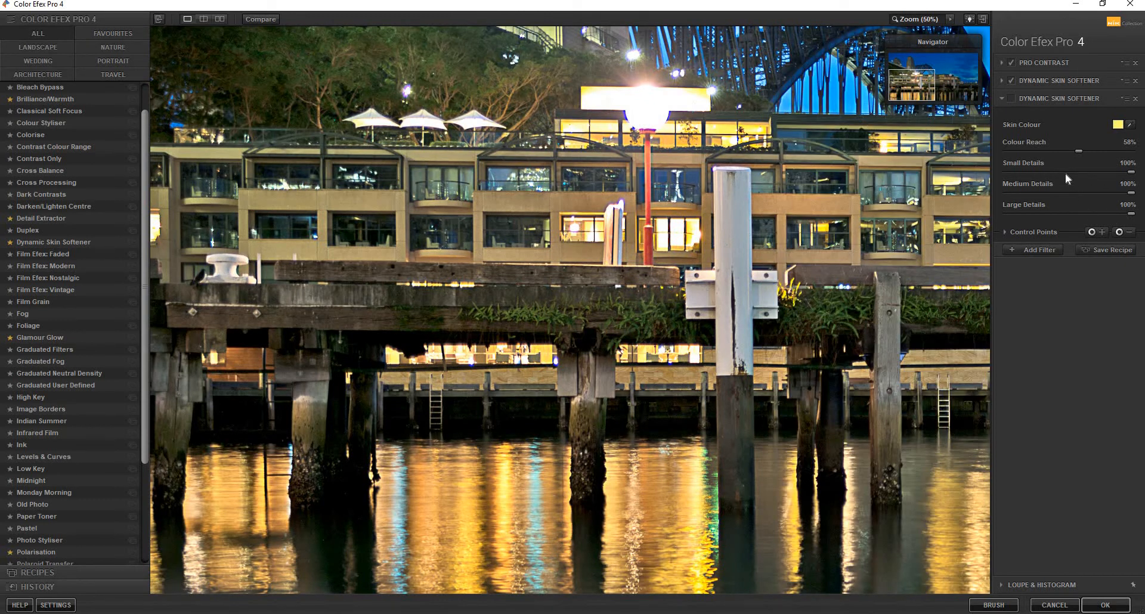
pyautogui.click(1065, 192)
pyautogui.click(1065, 212)
pyautogui.click(1010, 98)
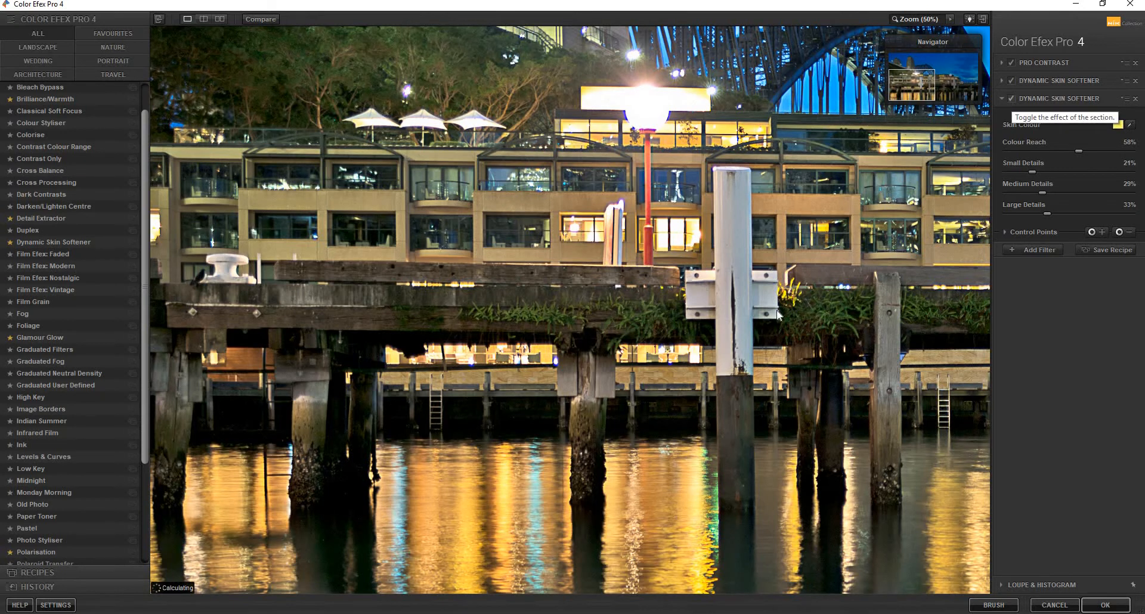
# View the whole photo at 25% and set the second Dynamic Skin Softener's Small Details to about 41%.
pyautogui.click(950, 19)
pyautogui.click(970, 81)
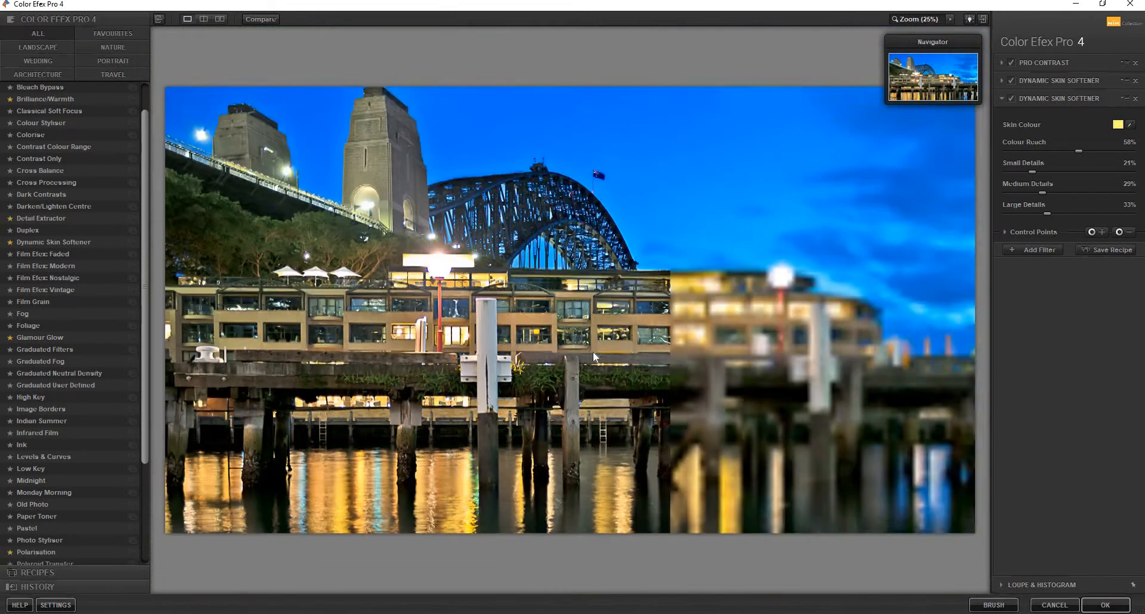
pyautogui.click(1011, 99)
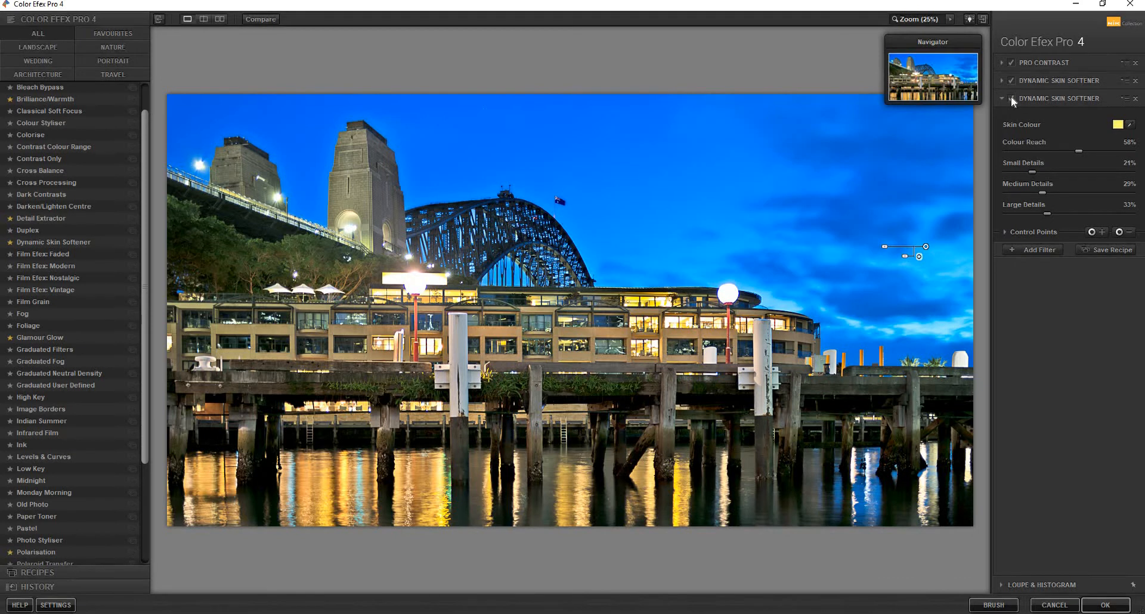
pyautogui.click(1058, 171)
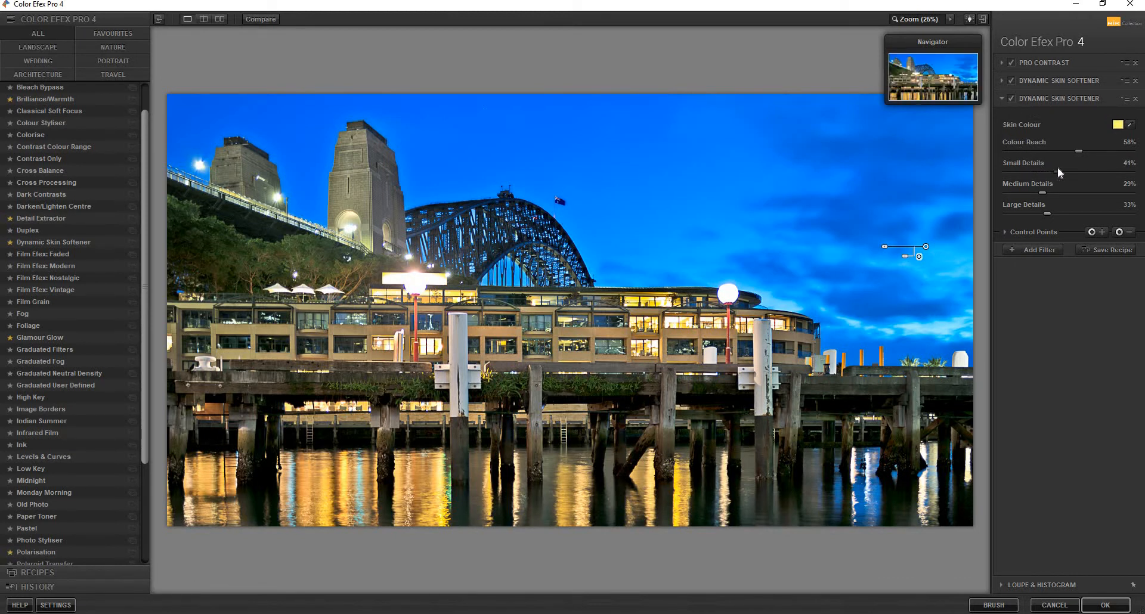
pyautogui.moveTo(1057, 170); pyautogui.dragTo(1055, 169)
# Add a Polarisation filter with Rotate set to 115° and Strength set to 87%.
pyautogui.click(1009, 249)
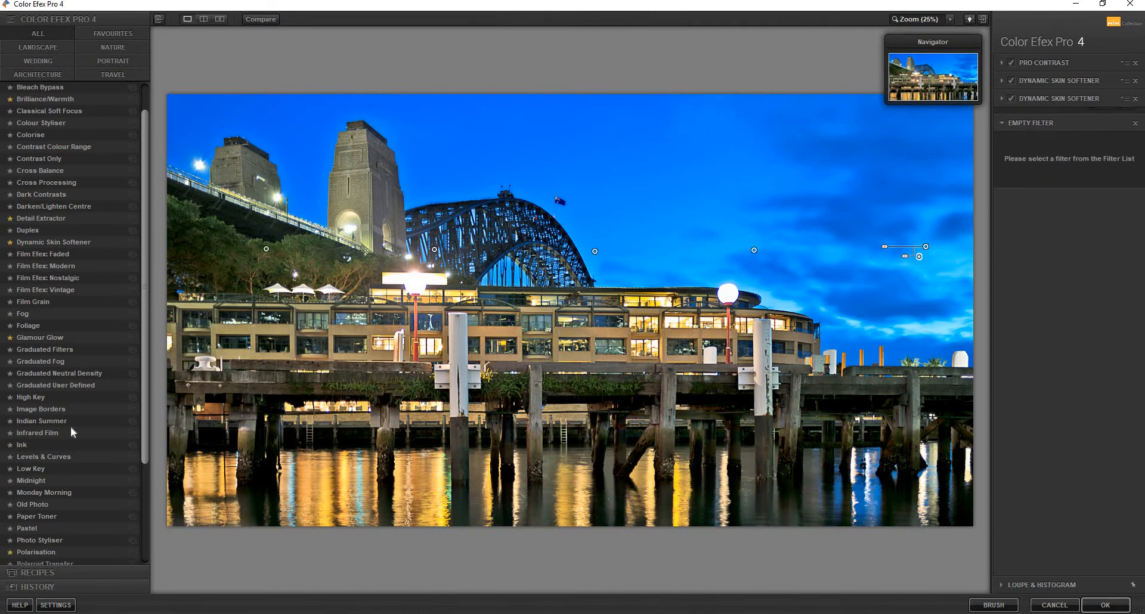
pyautogui.scroll(-3, 141, 362)
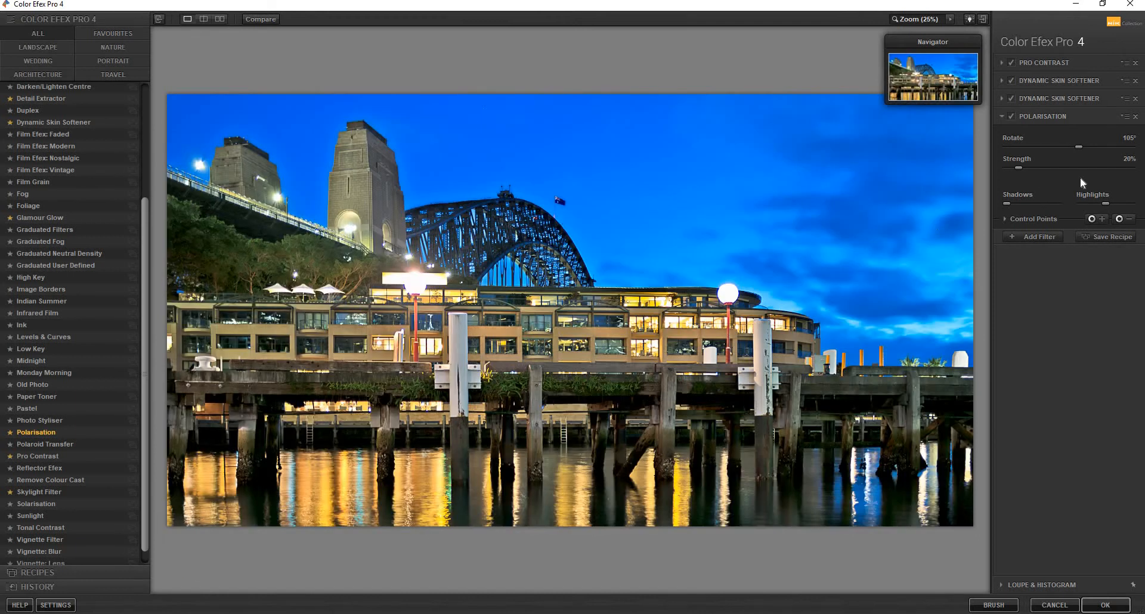
pyautogui.moveTo(1017, 168); pyautogui.dragTo(1105, 172)
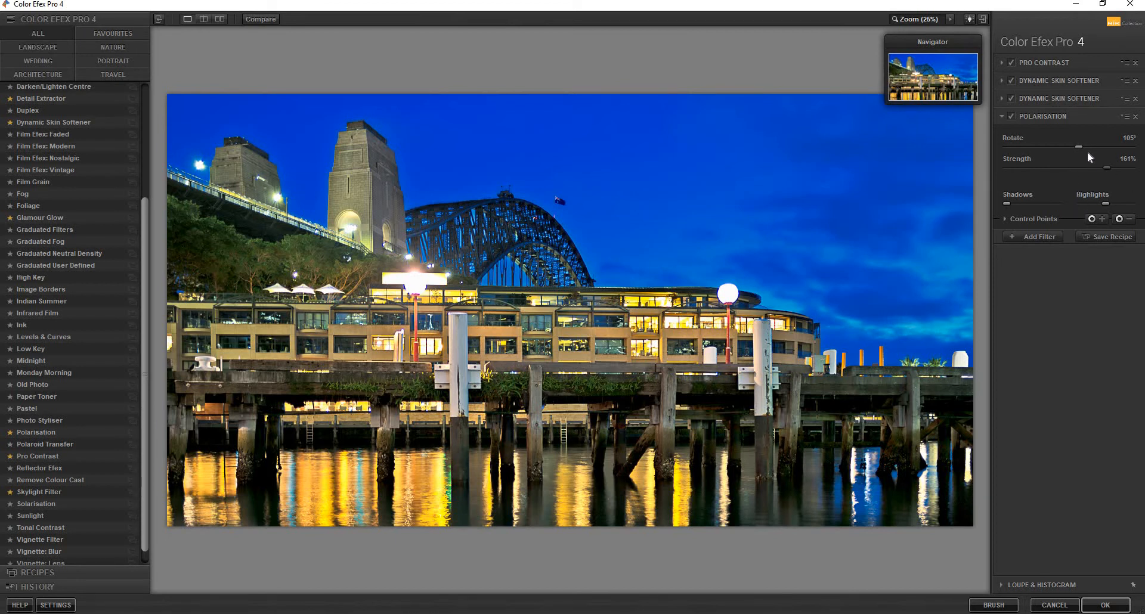
pyautogui.moveTo(1096, 146); pyautogui.dragTo(1092, 146)
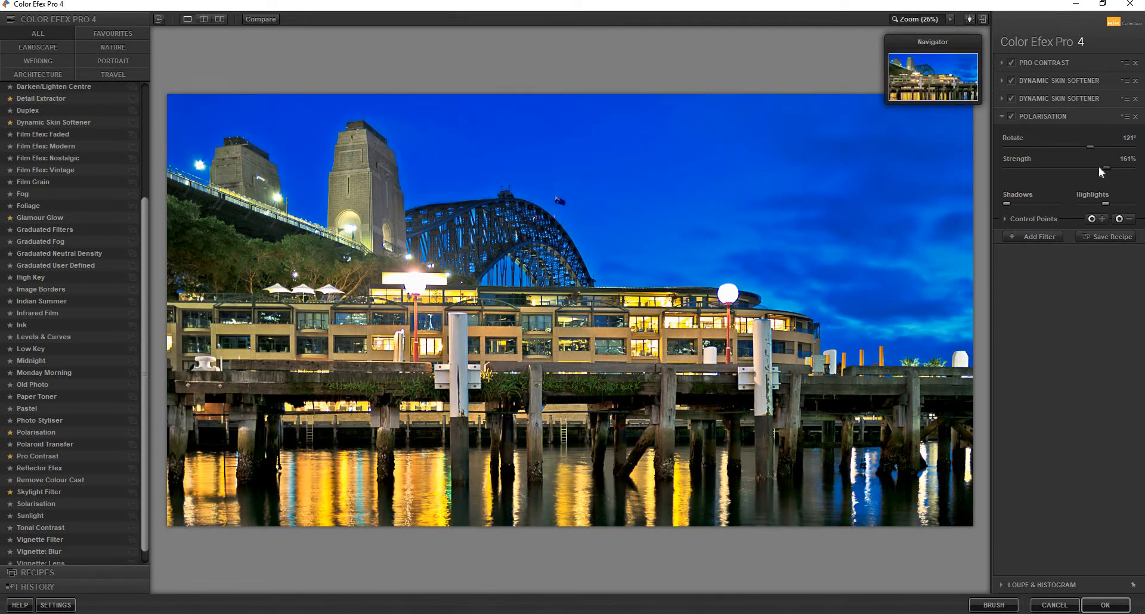
pyautogui.click(1098, 167)
pyautogui.moveTo(1092, 147); pyautogui.dragTo(1088, 147)
pyautogui.moveTo(1080, 168); pyautogui.dragTo(1058, 168)
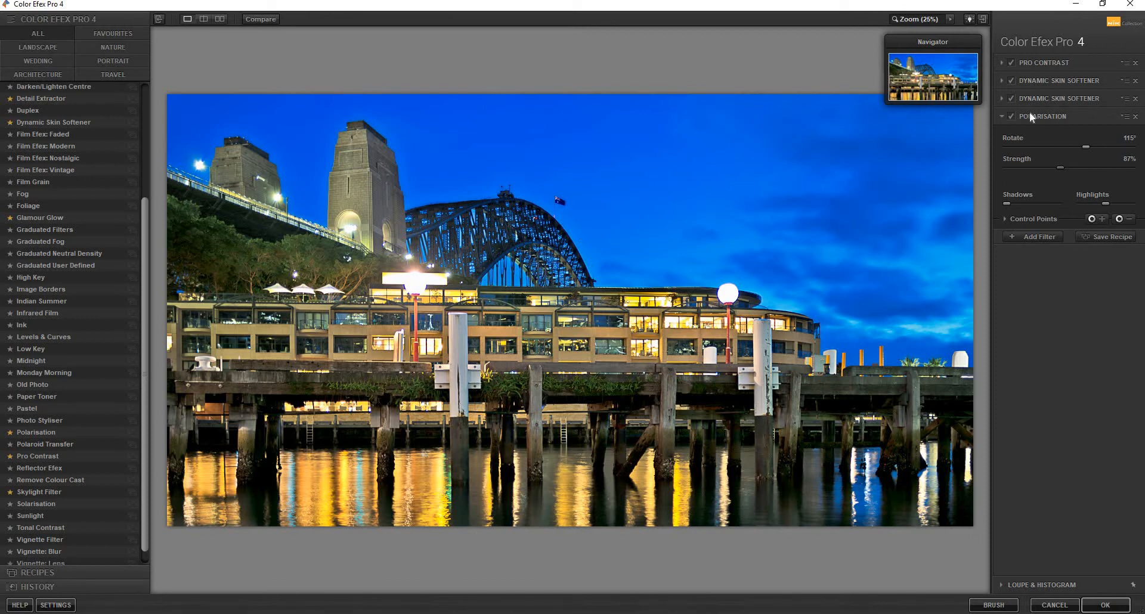
# Compare the photo with and without the Polarisation filter.
pyautogui.click(1012, 115)
pyautogui.click(1012, 116)
pyautogui.click(1013, 115)
pyautogui.click(1013, 116)
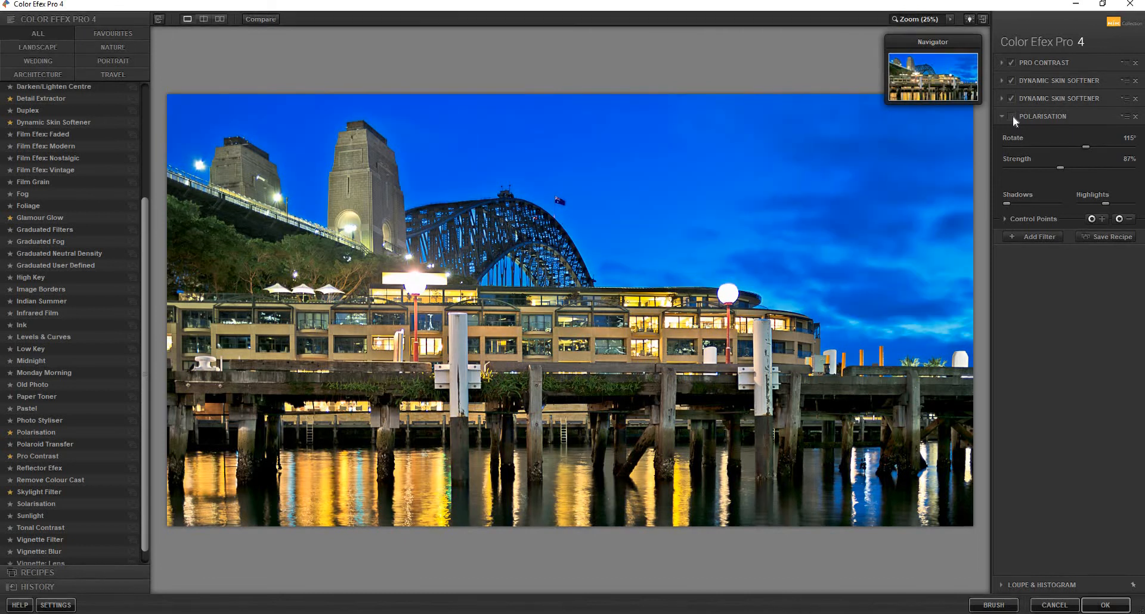
pyautogui.click(1012, 115)
pyautogui.click(1012, 116)
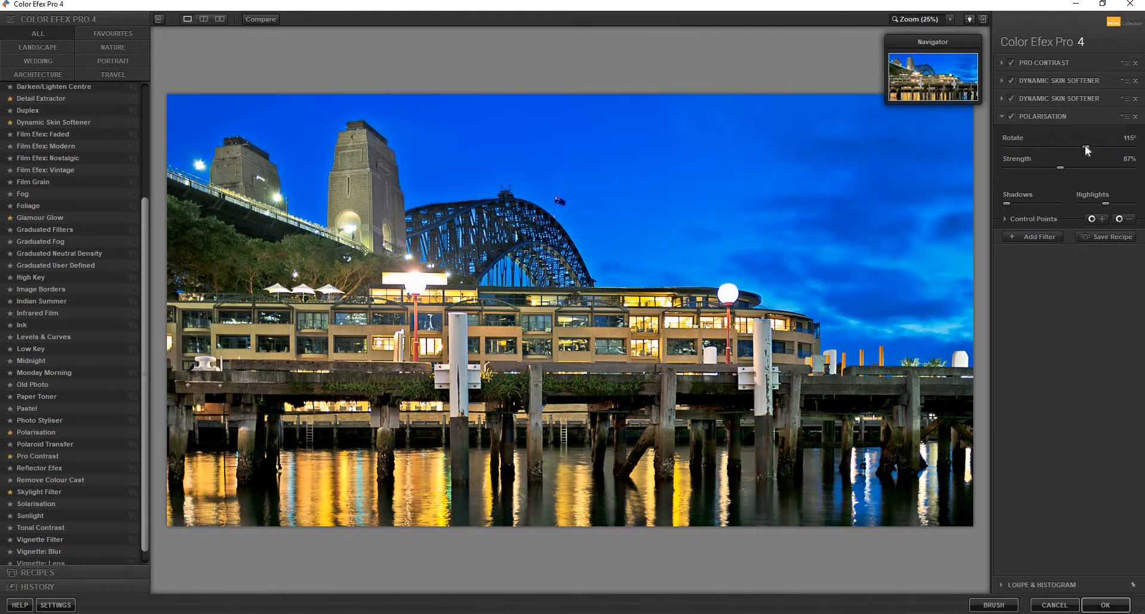
# Set the Polarisation filter's Rotate to 138° and Strength to 66%, comparing the photo with and without the filter.
pyautogui.moveTo(1085, 145); pyautogui.dragTo(1076, 146)
pyautogui.click(1103, 147)
pyautogui.click(1012, 117)
pyautogui.click(1013, 116)
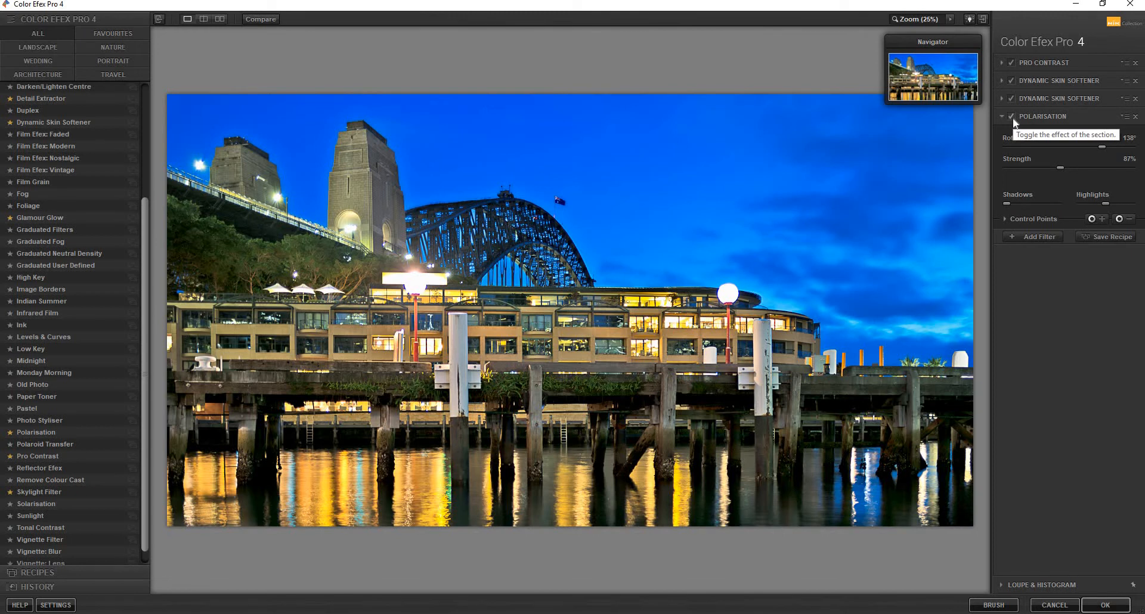
pyautogui.click(1012, 117)
pyautogui.click(1012, 117)
pyautogui.click(1013, 117)
pyautogui.click(1012, 117)
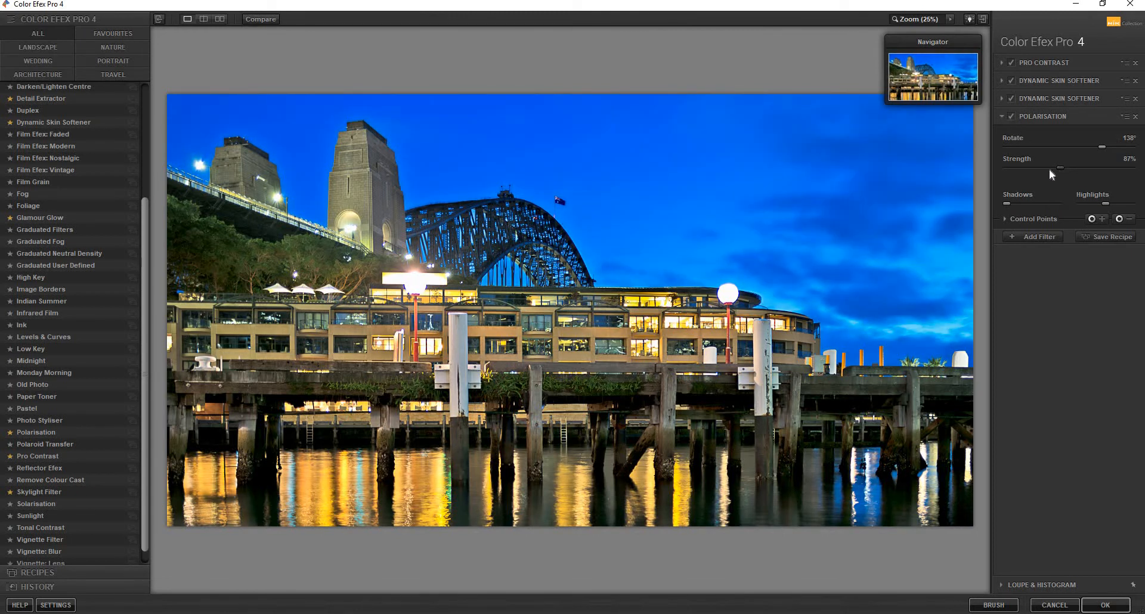
pyautogui.click(1046, 168)
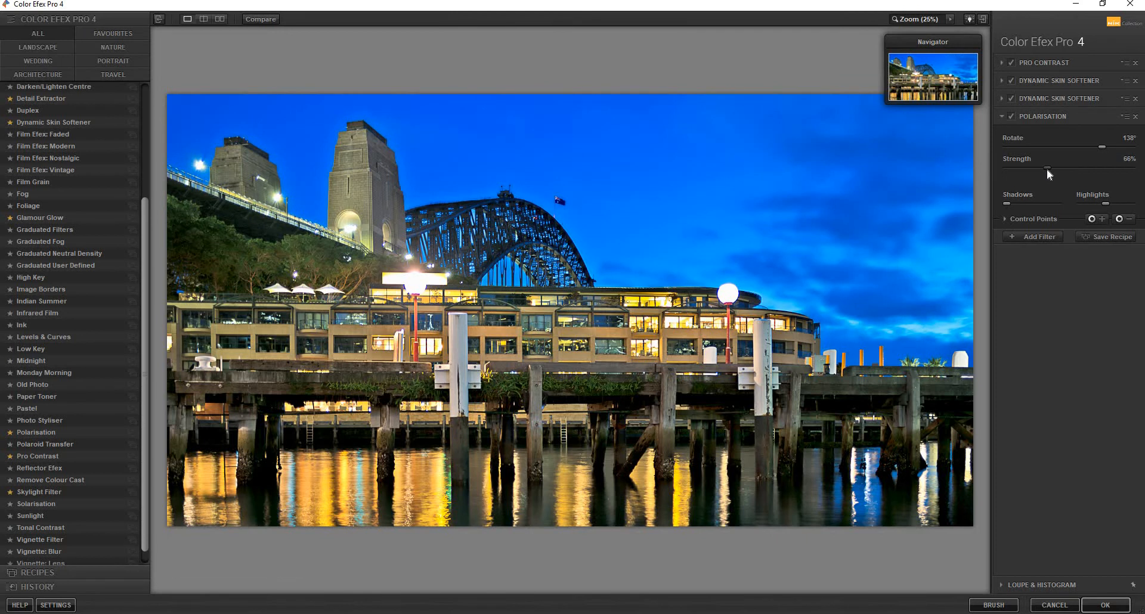
pyautogui.click(1012, 116)
pyautogui.click(1013, 116)
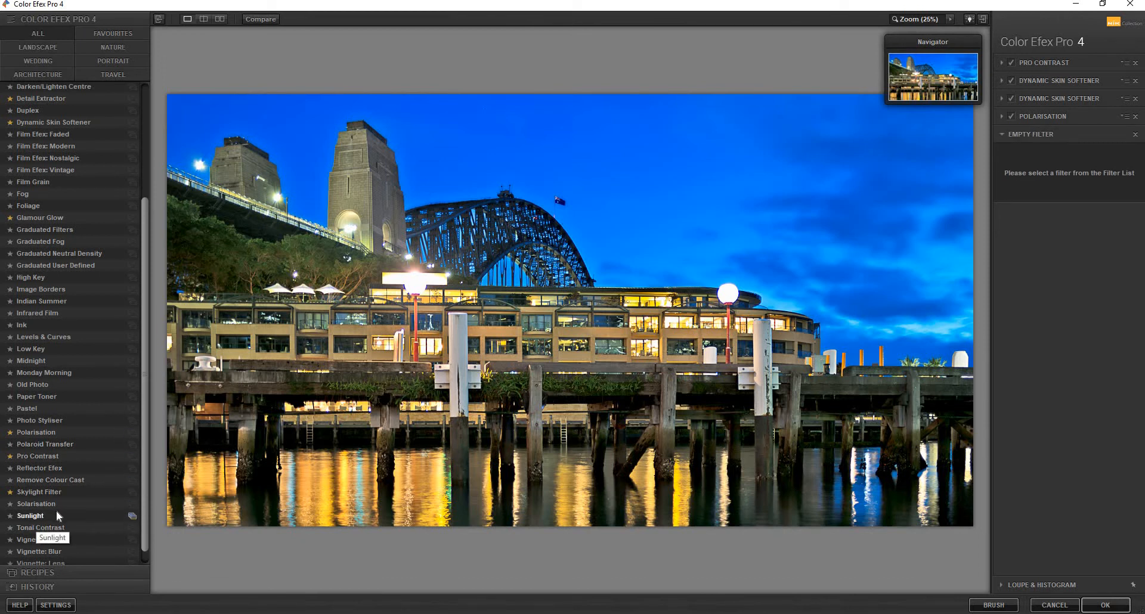
# Try a Glamour Glow filter with Glow Warmth at -1%, comparing the photo with and without it.
pyautogui.moveTo(145, 430); pyautogui.dragTo(161, 457)
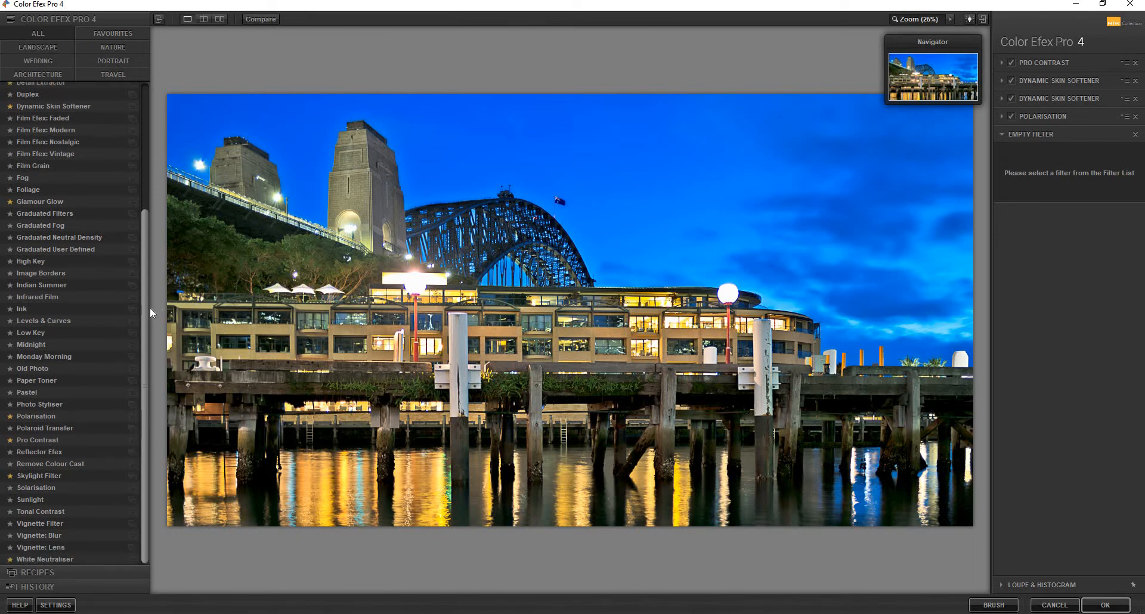
pyautogui.moveTo(146, 281); pyautogui.dragTo(107, 260)
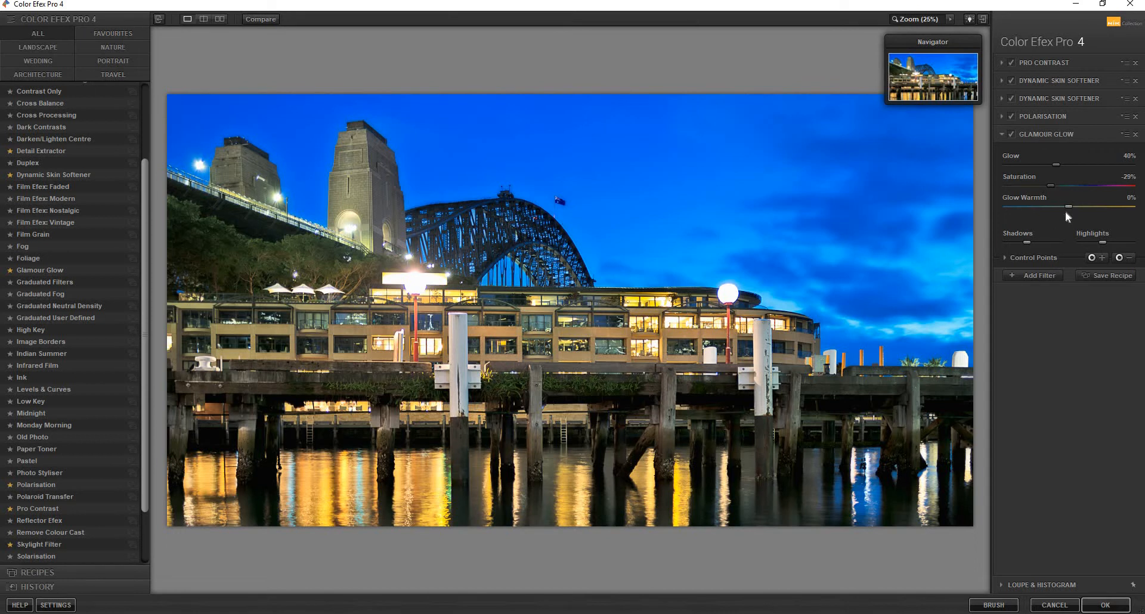
pyautogui.moveTo(1068, 207)
pyautogui.mouseDown()
pyautogui.moveTo(1079, 208)
pyautogui.moveTo(1067, 207)
pyautogui.mouseUp()
pyautogui.click(1011, 134)
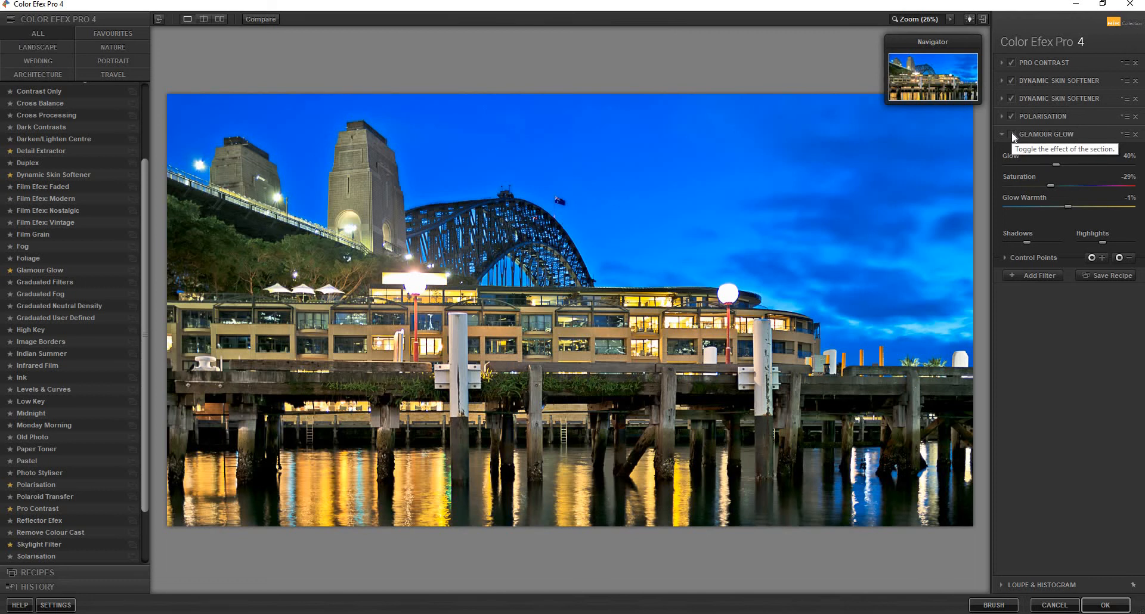
pyautogui.click(1011, 134)
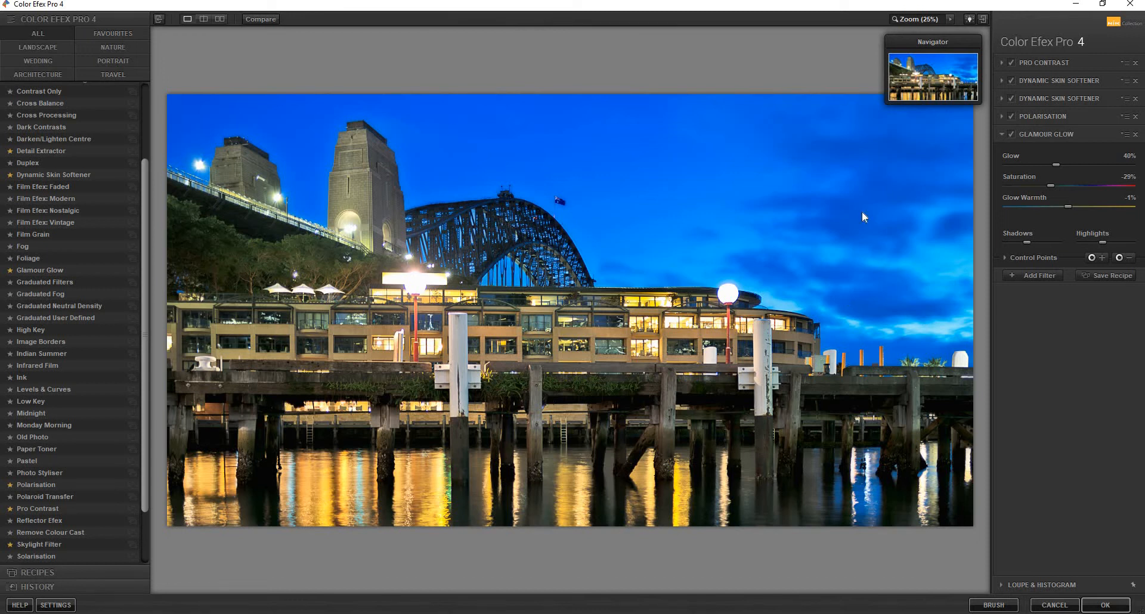
pyautogui.click(1011, 135)
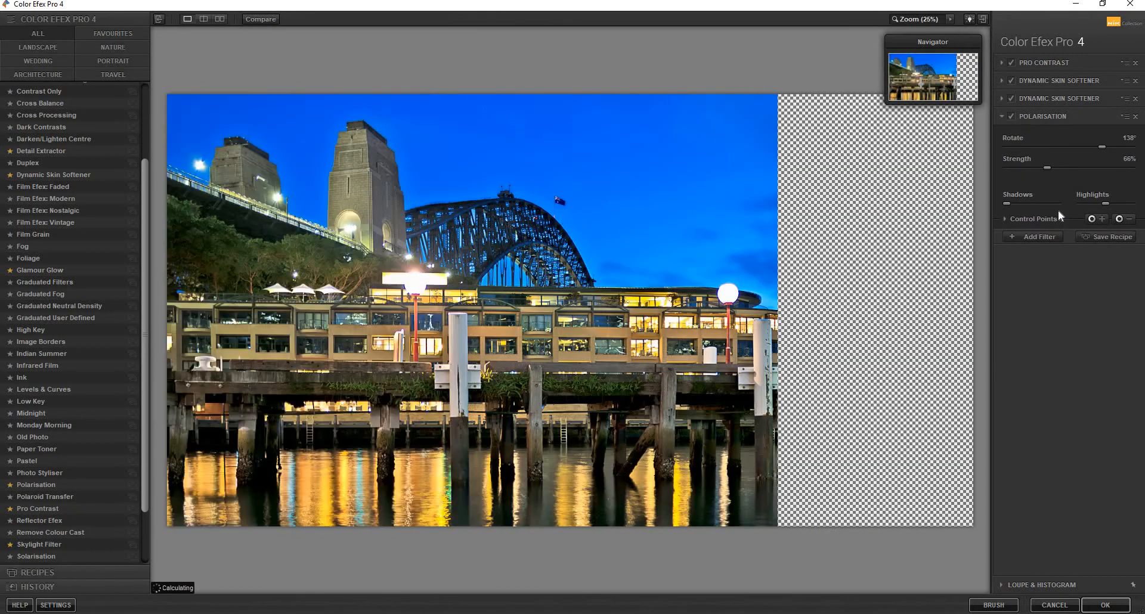
# Apply the filter stack to the photo in Photoshop and compare the image with and without the Color Efex Pro 4 layer.
pyautogui.click(1105, 605)
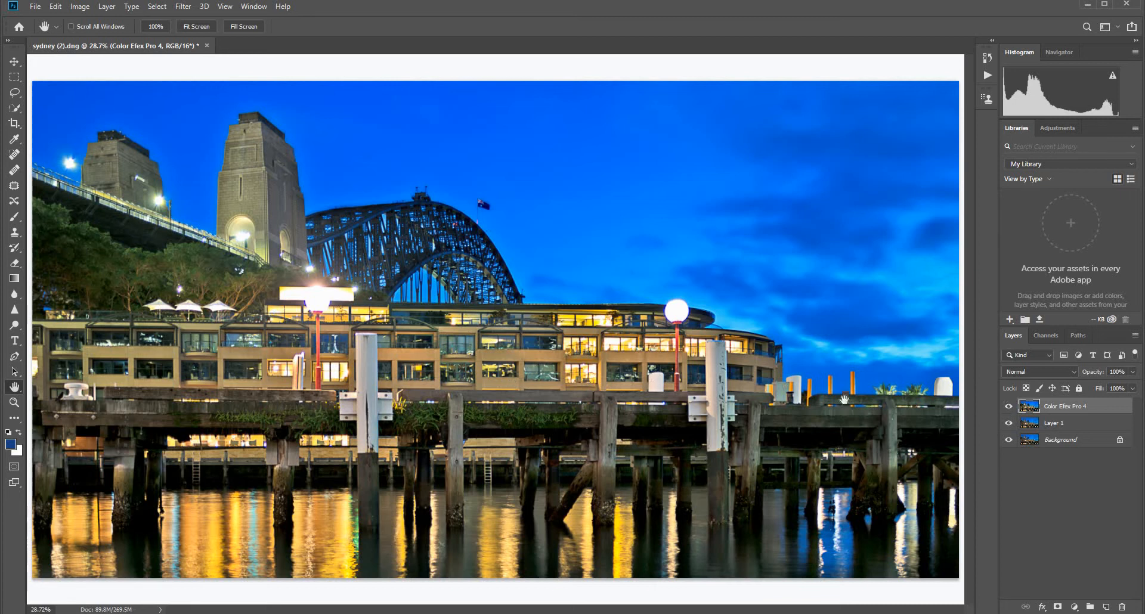
pyautogui.click(1008, 406)
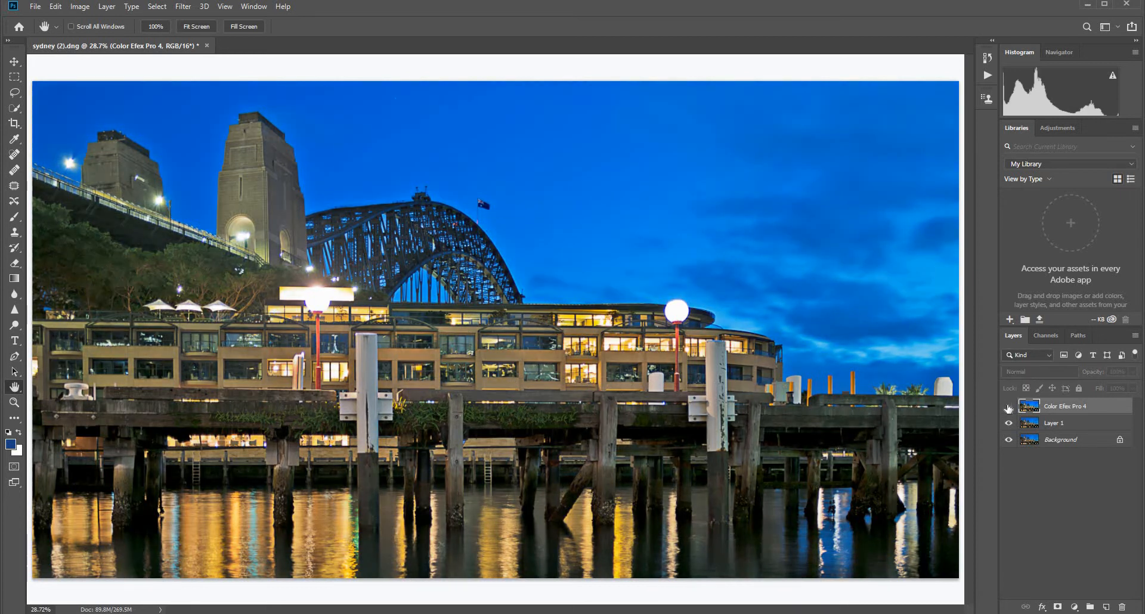
pyautogui.click(1008, 406)
pyautogui.click(1008, 406)
pyautogui.click(1008, 407)
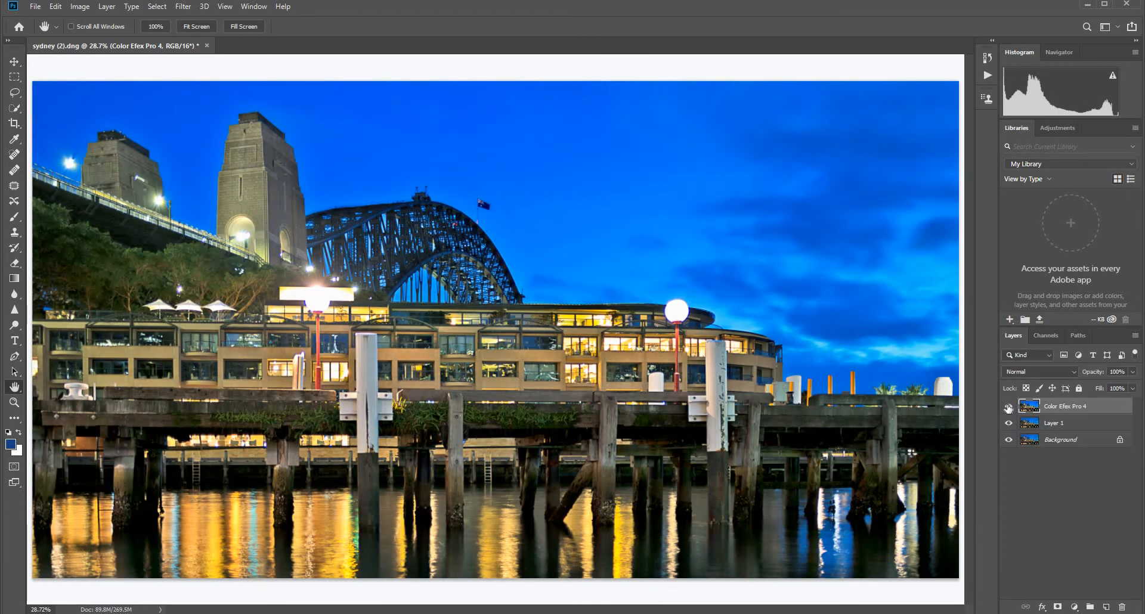
# Compare the photo with and without the Color Efex Pro 4 and Layer 1 layers.
pyautogui.click(1008, 407)
pyautogui.click(1008, 407)
pyautogui.click(1009, 411)
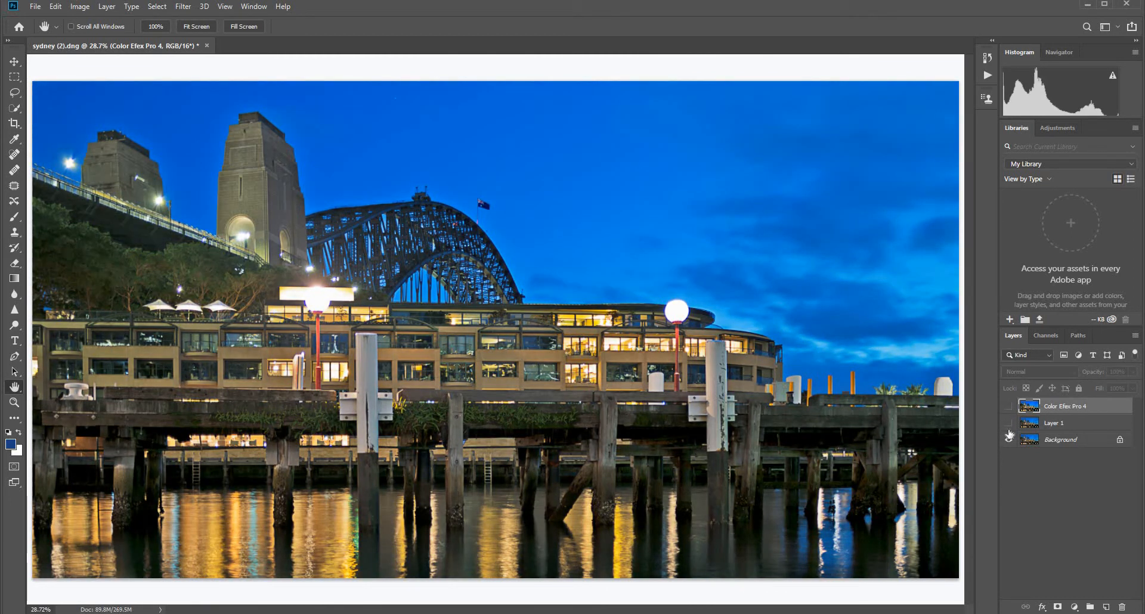
pyautogui.click(1009, 409)
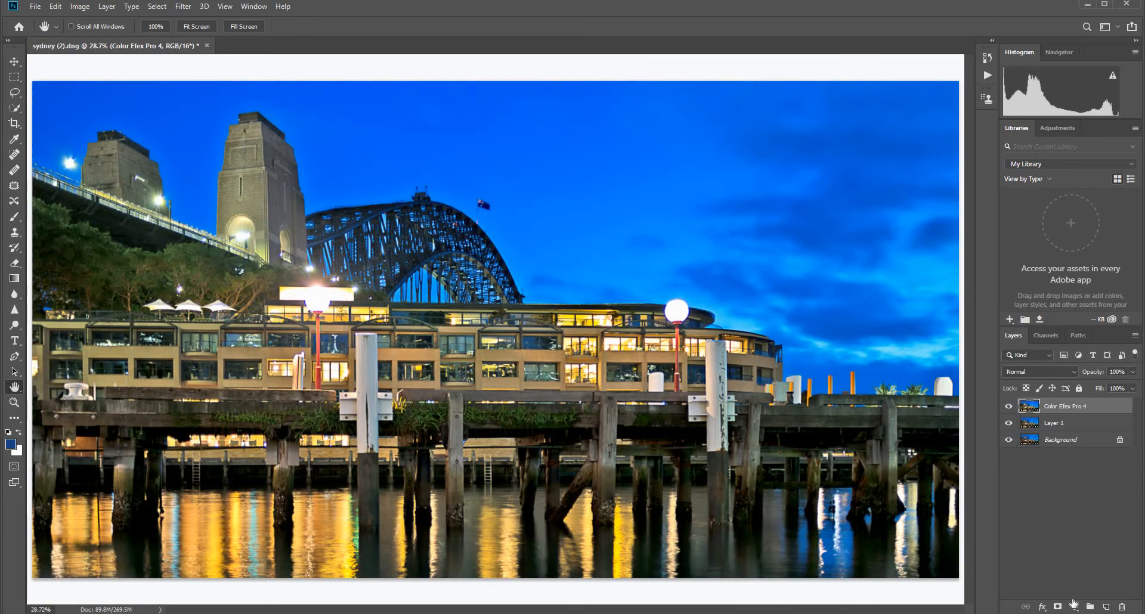
# Add a Levels adjustment layer with the midtones at 1.06 and a slightly lowered white input level.
pyautogui.click(1074, 606)
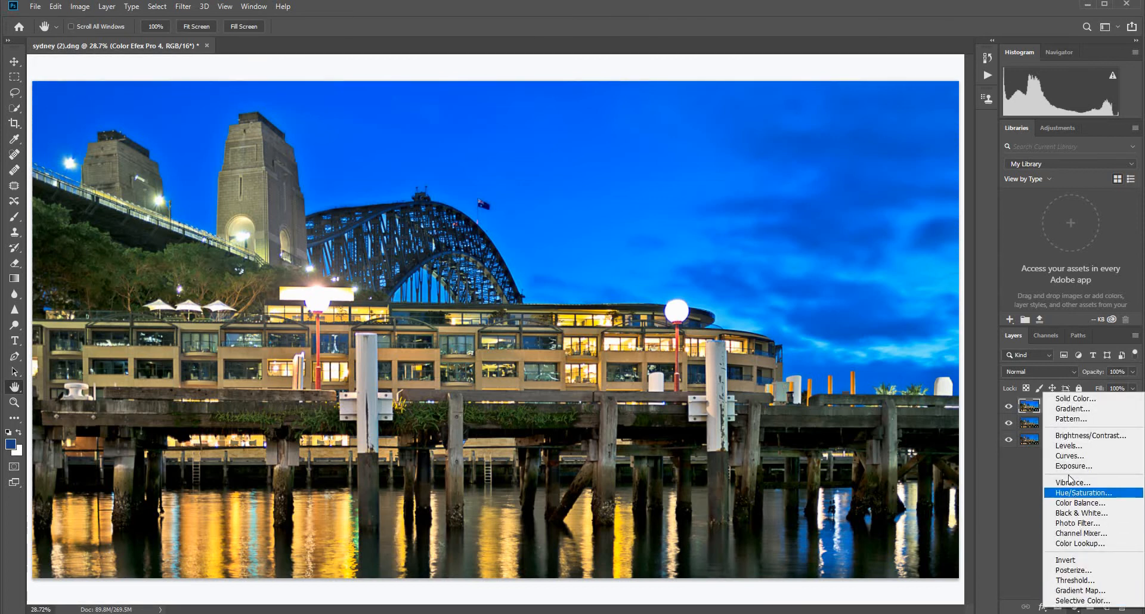
pyautogui.click(1066, 447)
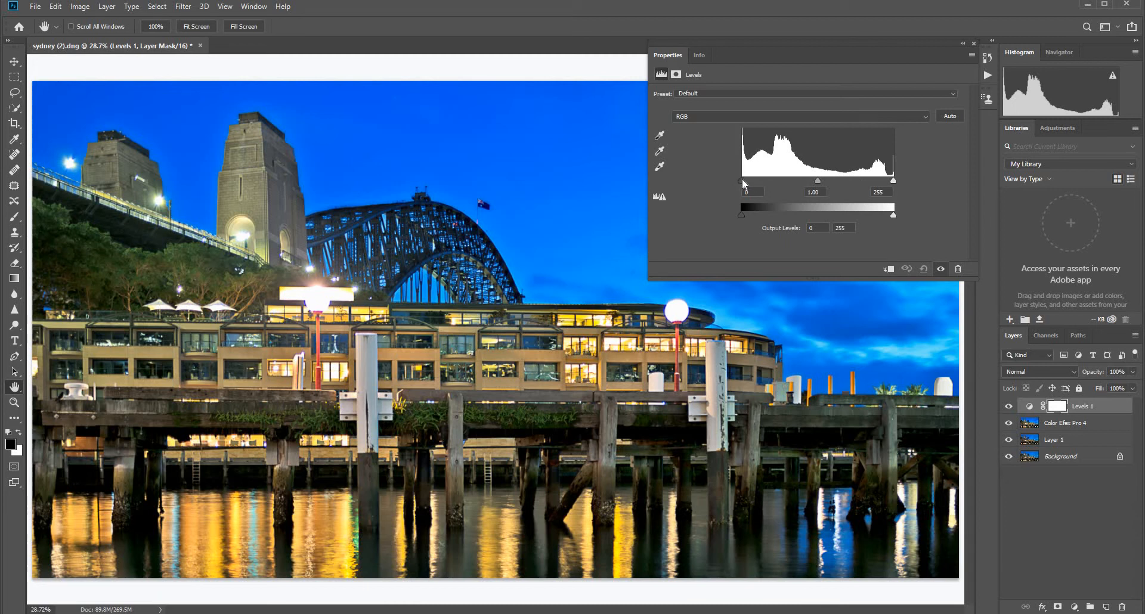
pyautogui.moveTo(742, 179)
pyautogui.mouseDown()
pyautogui.moveTo(793, 181)
pyautogui.moveTo(727, 181)
pyautogui.mouseUp()
pyautogui.moveTo(818, 180); pyautogui.dragTo(810, 180)
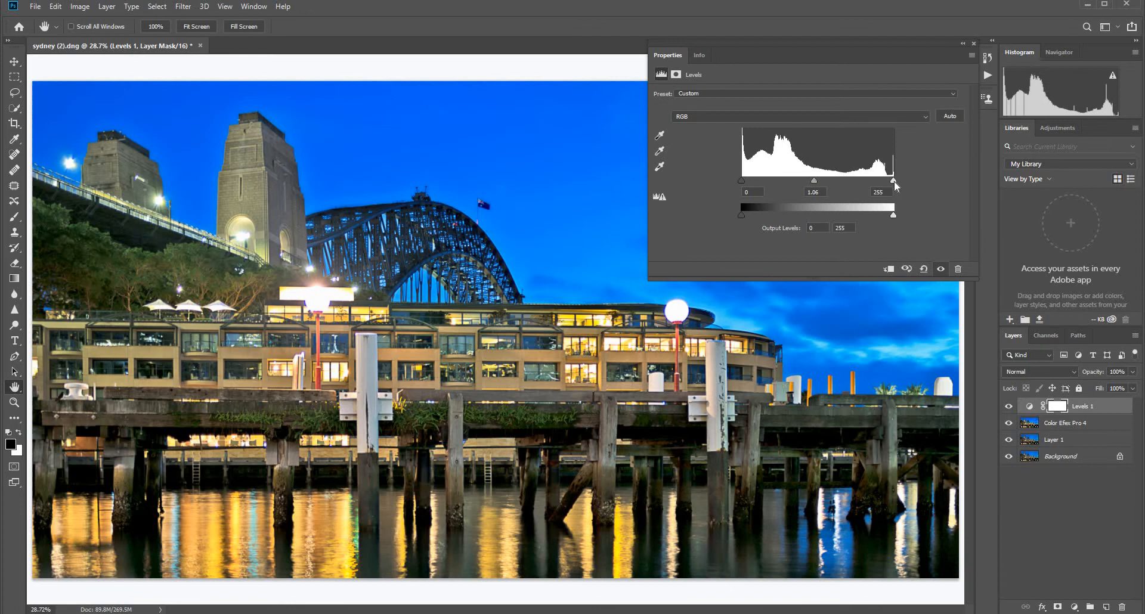
pyautogui.moveTo(893, 181); pyautogui.dragTo(887, 188)
pyautogui.moveTo(888, 180); pyautogui.dragTo(890, 180)
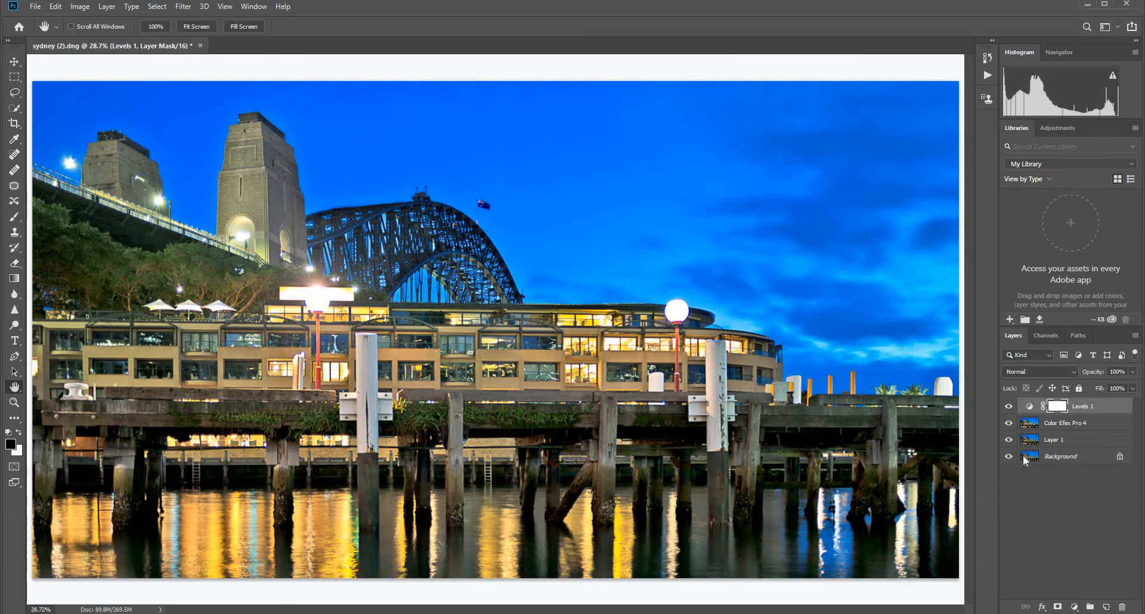
# Flatten the image and duplicate the Background layer.
pyautogui.rightClick(1082, 410)
pyautogui.click(974, 485)
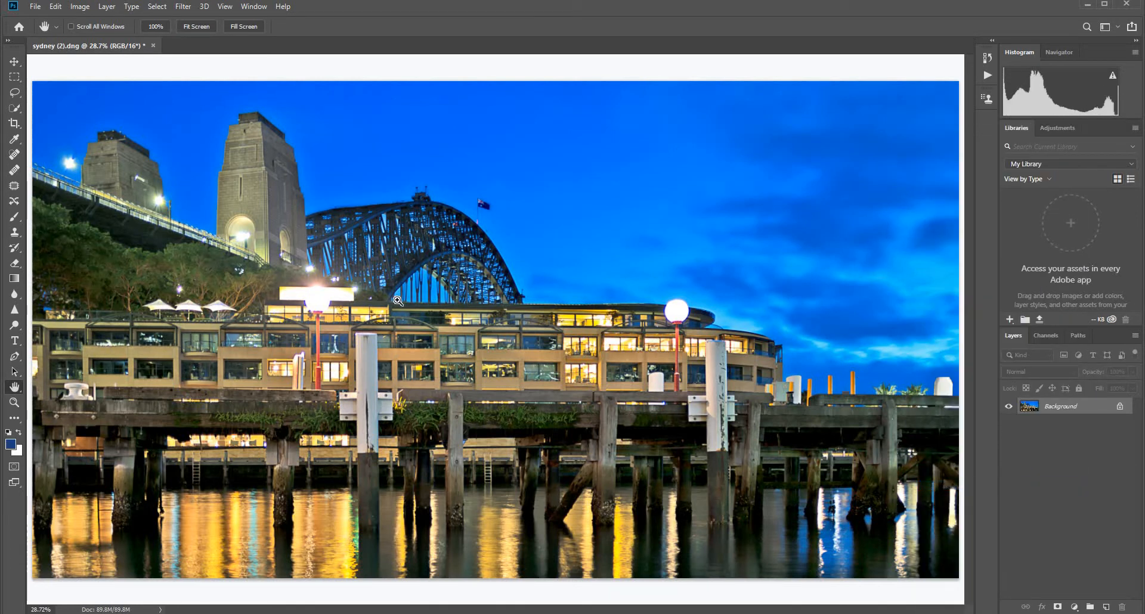
pyautogui.hotkey('ctrl', 'j')
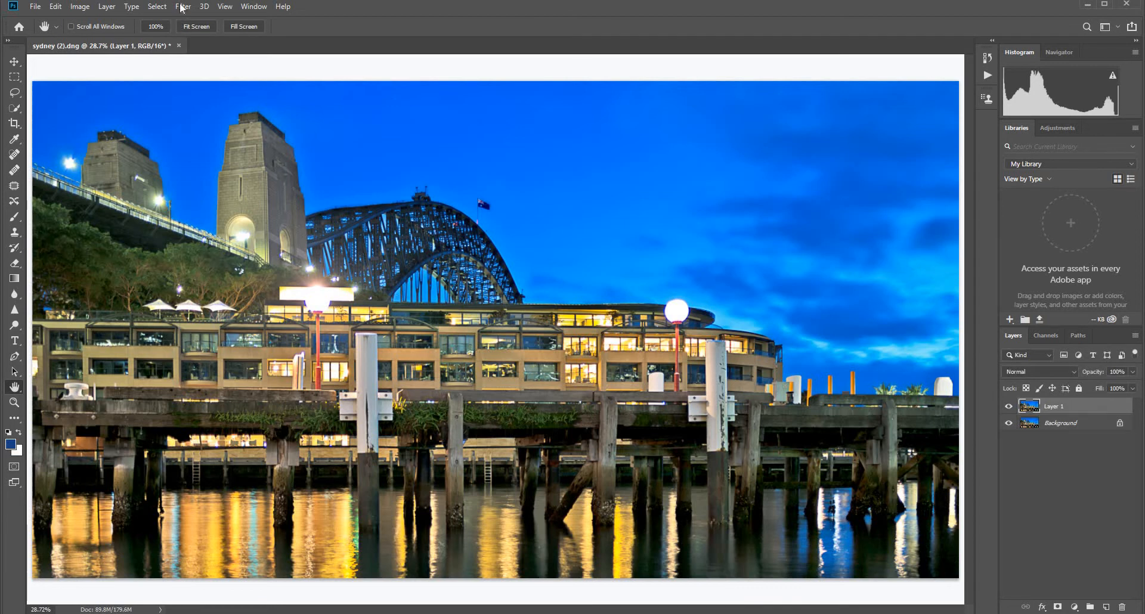
# Open the Camera Raw Filter on the duplicated layer and set Clarity to +13 and Dehaze to +8.
pyautogui.click(182, 6)
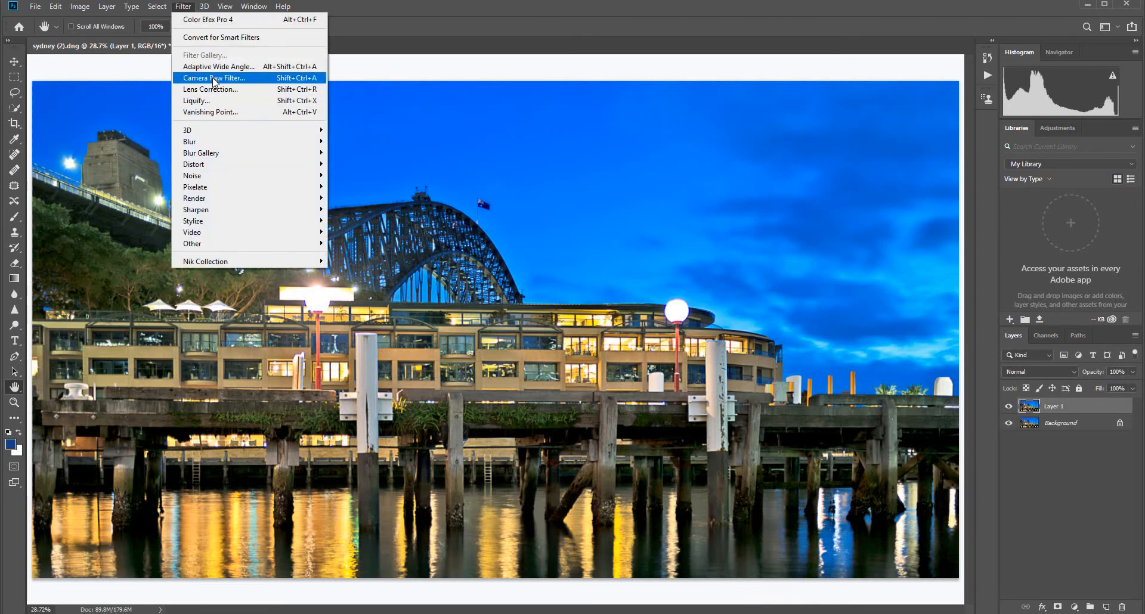
pyautogui.press('Return')
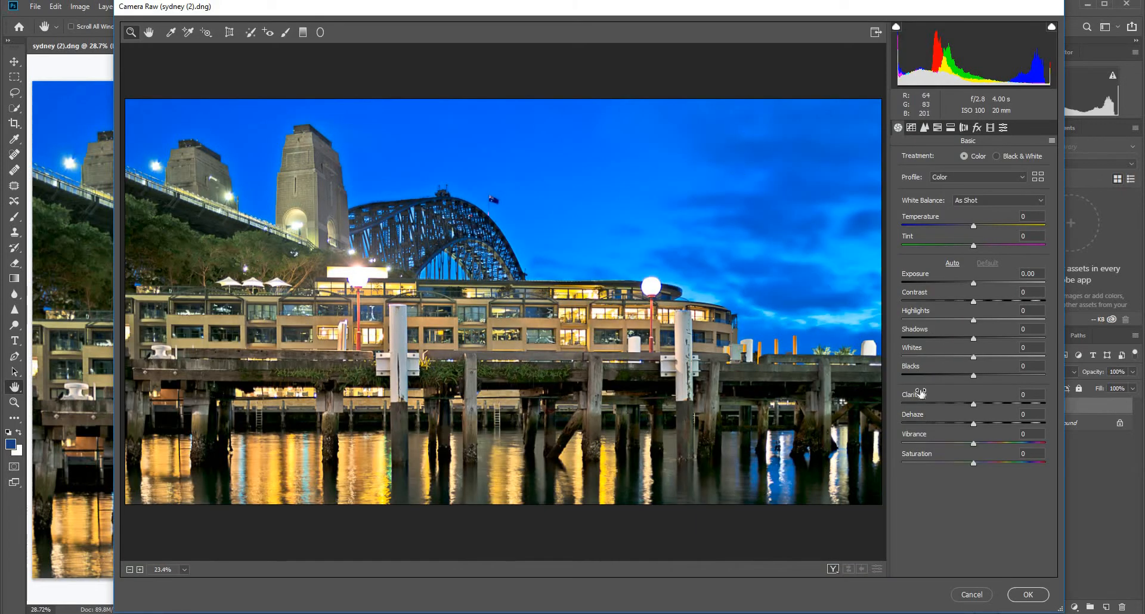
pyautogui.click(552, 329)
pyautogui.click(553, 329)
pyautogui.click(553, 329)
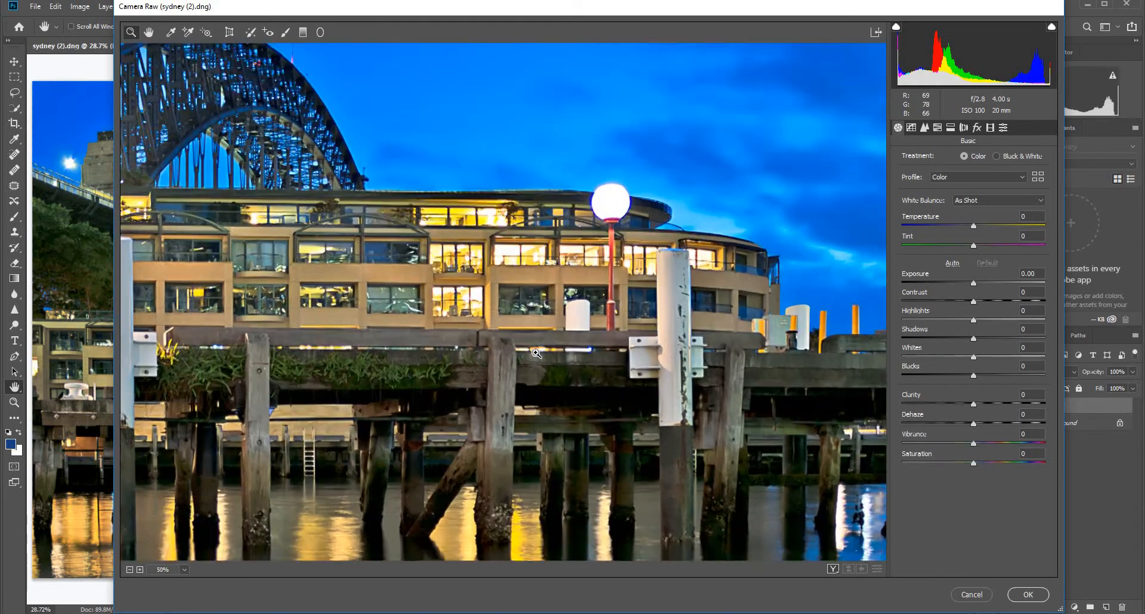
pyautogui.click(475, 296)
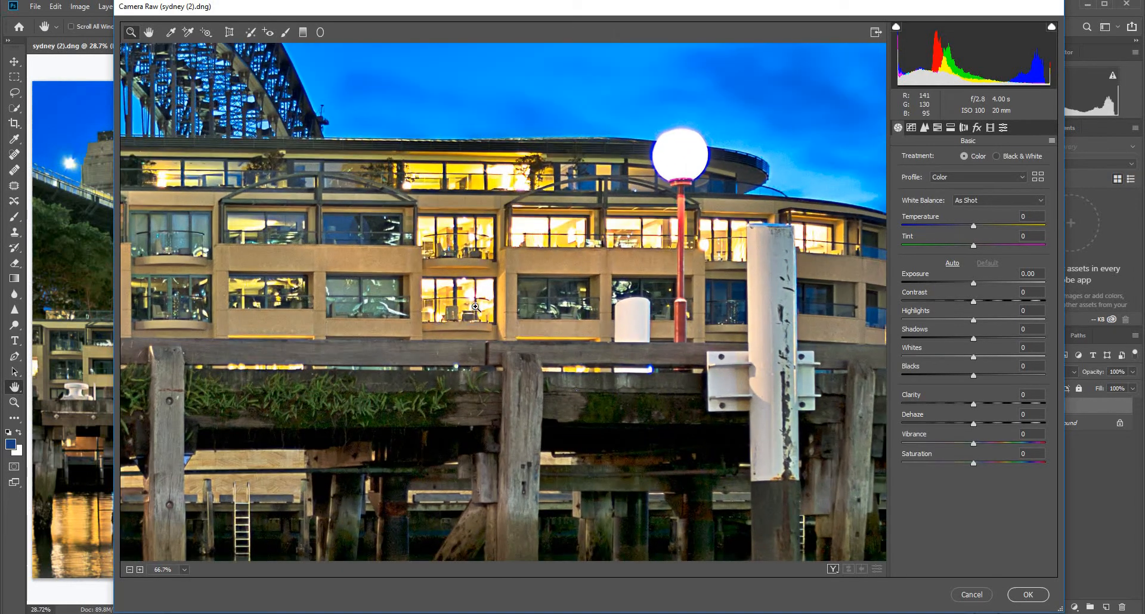
pyautogui.moveTo(537, 278); pyautogui.dragTo(491, 330)
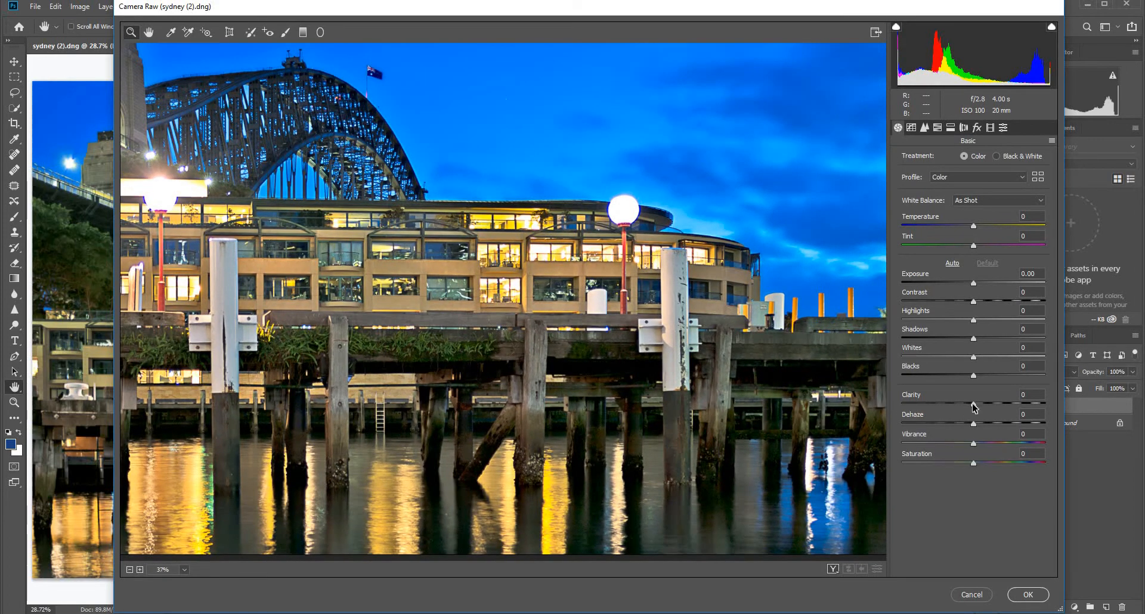
pyautogui.moveTo(971, 403); pyautogui.dragTo(973, 404)
pyautogui.moveTo(976, 403); pyautogui.dragTo(975, 403)
pyautogui.moveTo(974, 424); pyautogui.dragTo(1000, 422)
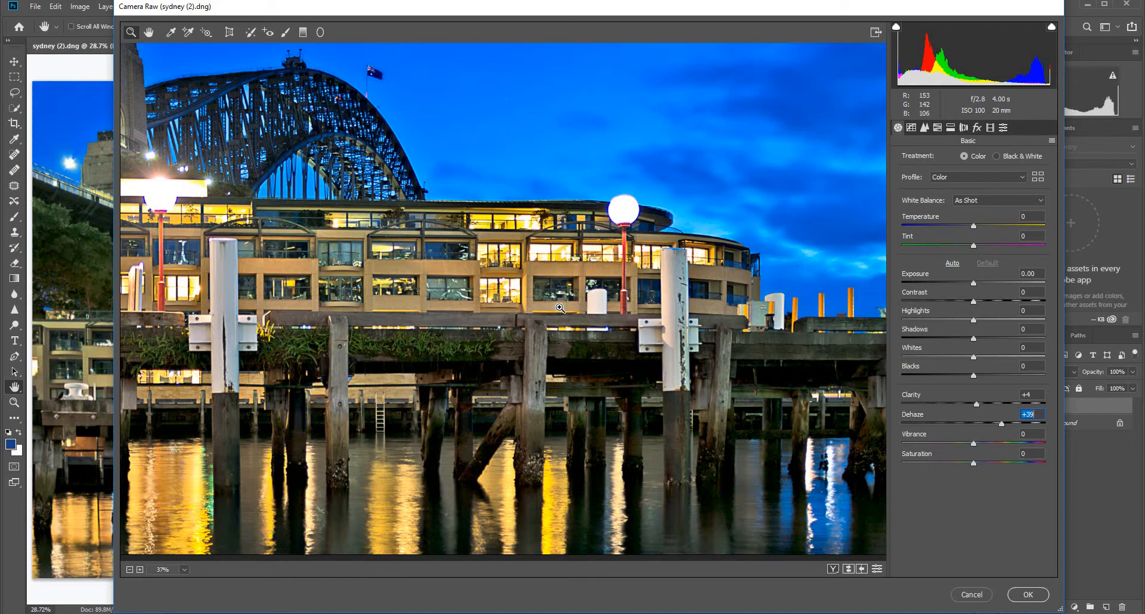
pyautogui.hotkey('ctrl', '0')
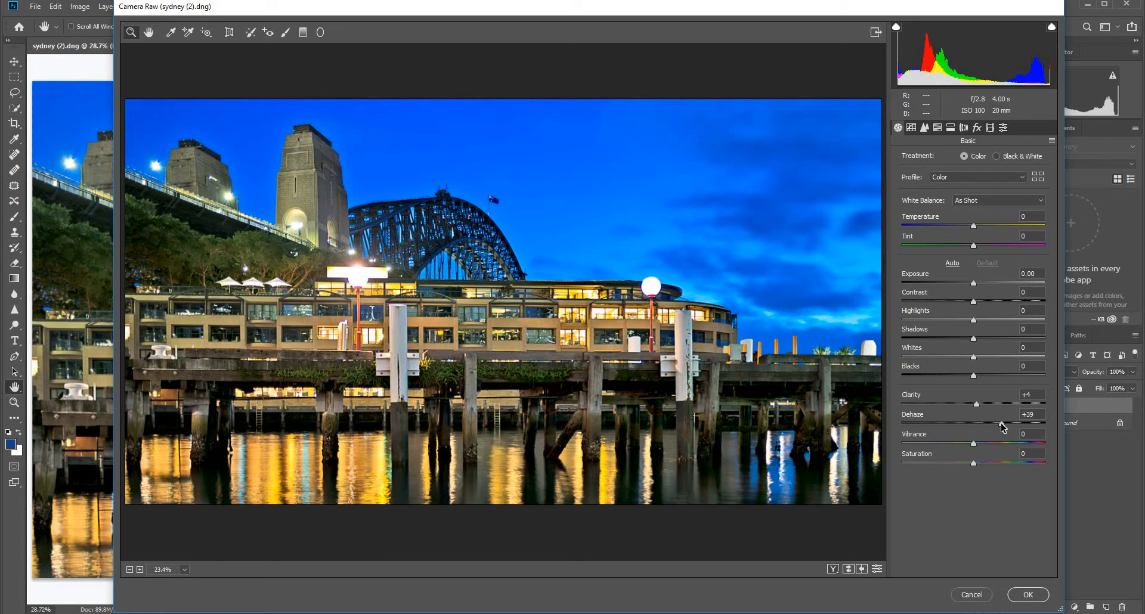
pyautogui.moveTo(1002, 425); pyautogui.dragTo(989, 405)
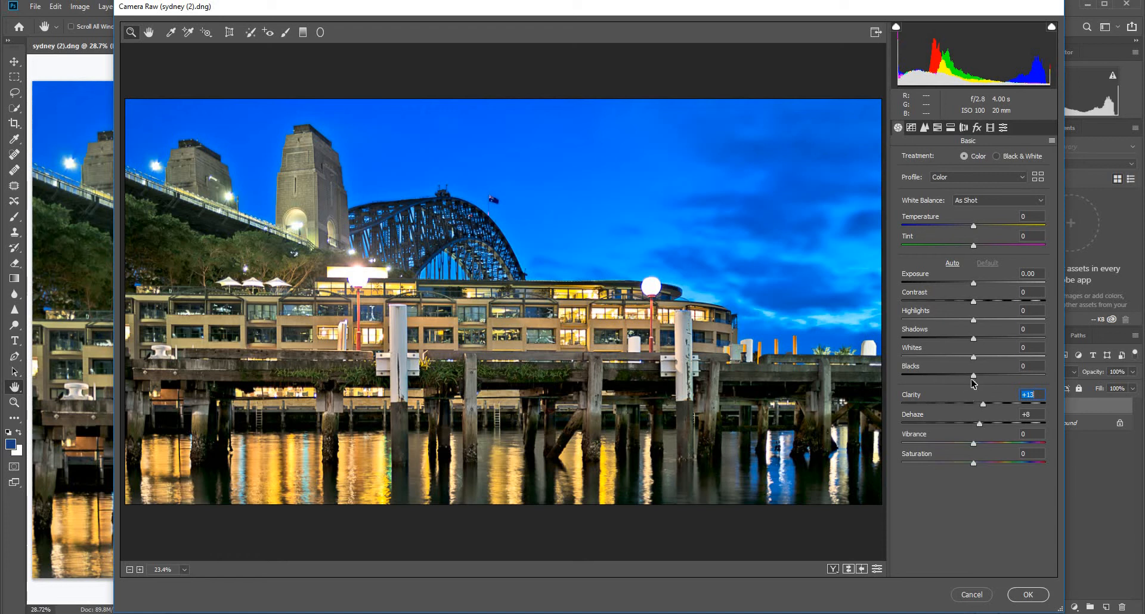
# Set Blacks to +4 and Highlights to +2, and reset Whites to 0 after trying +20.
pyautogui.moveTo(973, 374)
pyautogui.mouseDown()
pyautogui.moveTo(1013, 379)
pyautogui.moveTo(978, 376)
pyautogui.mouseUp()
pyautogui.moveTo(973, 357)
pyautogui.mouseDown()
pyautogui.moveTo(1007, 357)
pyautogui.moveTo(988, 356)
pyautogui.mouseUp()
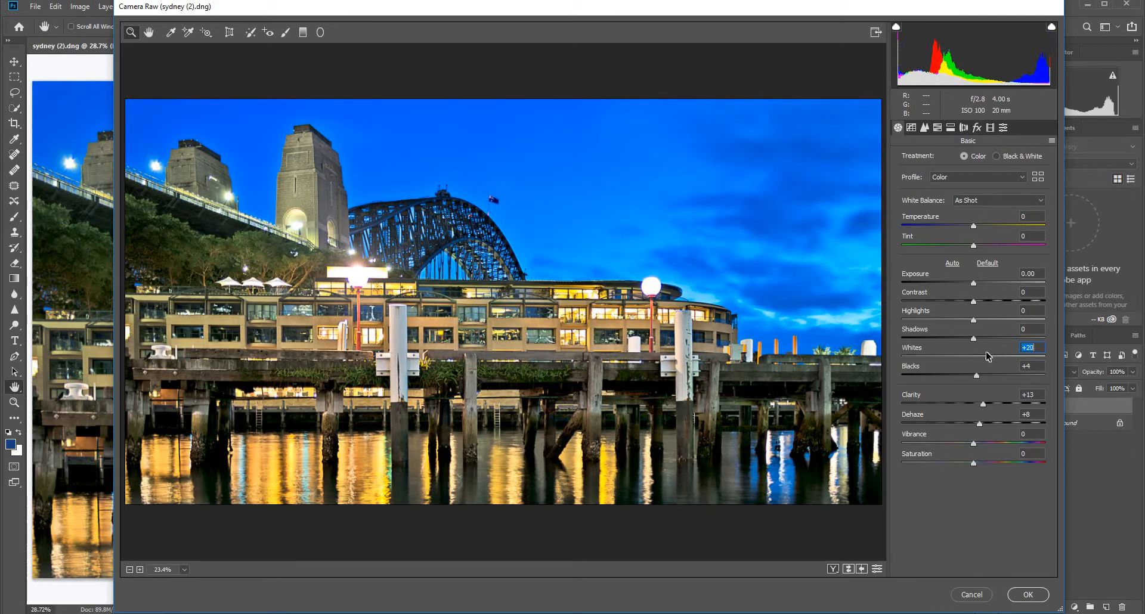
pyautogui.doubleClick(984, 356)
pyautogui.moveTo(972, 321)
pyautogui.mouseDown()
pyautogui.moveTo(994, 320)
pyautogui.moveTo(979, 321)
pyautogui.mouseUp()
pyautogui.click(1007, 320)
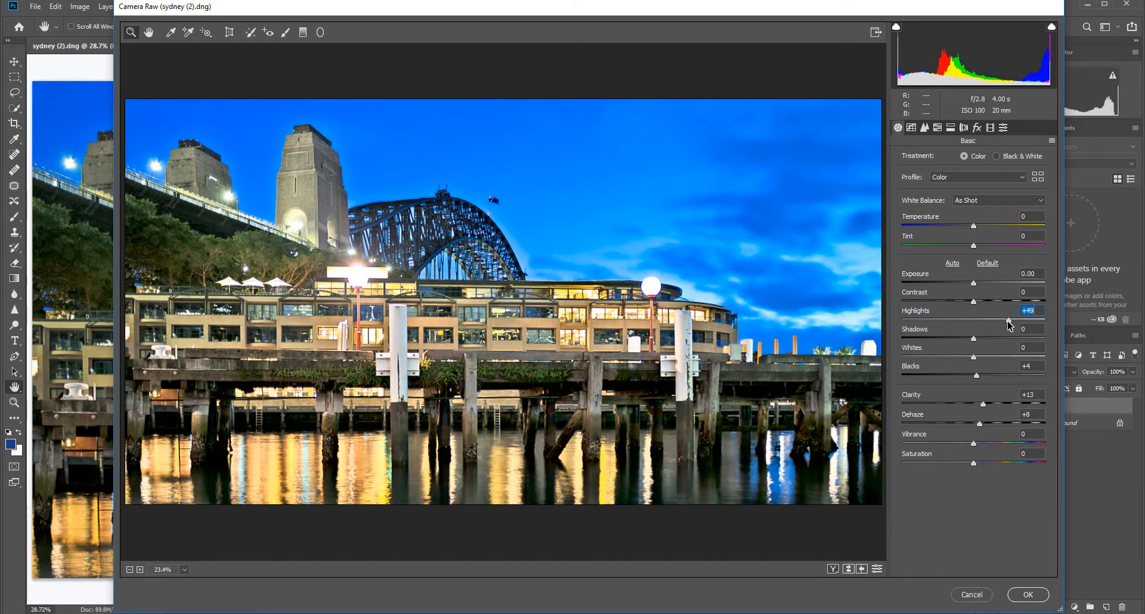
pyautogui.moveTo(1009, 325); pyautogui.dragTo(976, 322)
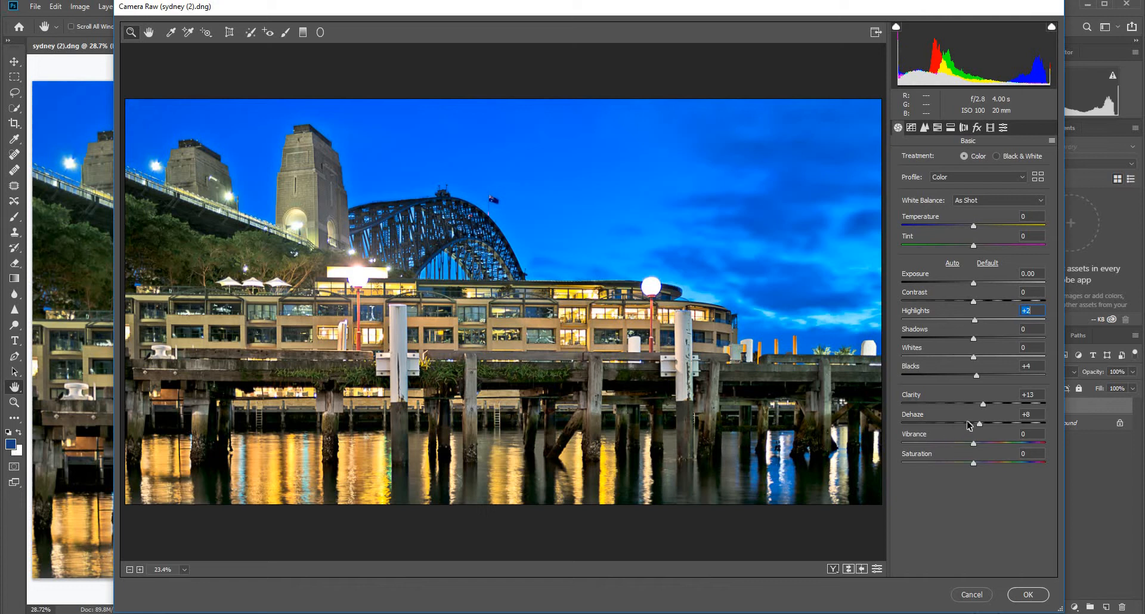
# Try the parametric Tone Curve with Lights at +18, reset Lights to 0 and try the Darks adjustment.
pyautogui.click(914, 130)
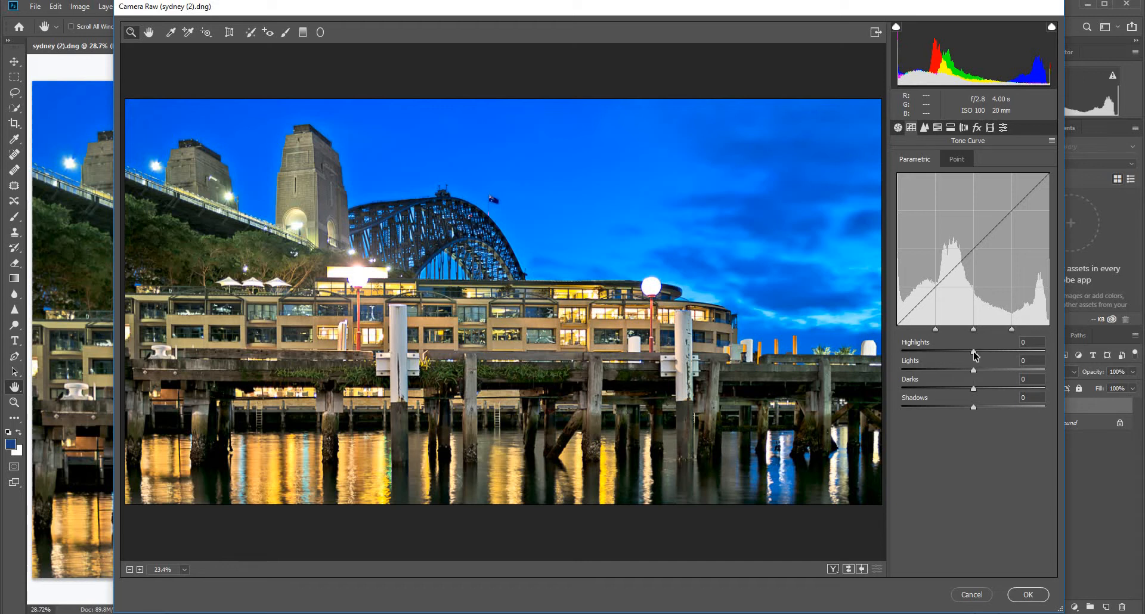
pyautogui.moveTo(974, 352)
pyautogui.mouseDown()
pyautogui.moveTo(999, 352)
pyautogui.moveTo(969, 356)
pyautogui.moveTo(982, 371)
pyautogui.mouseUp()
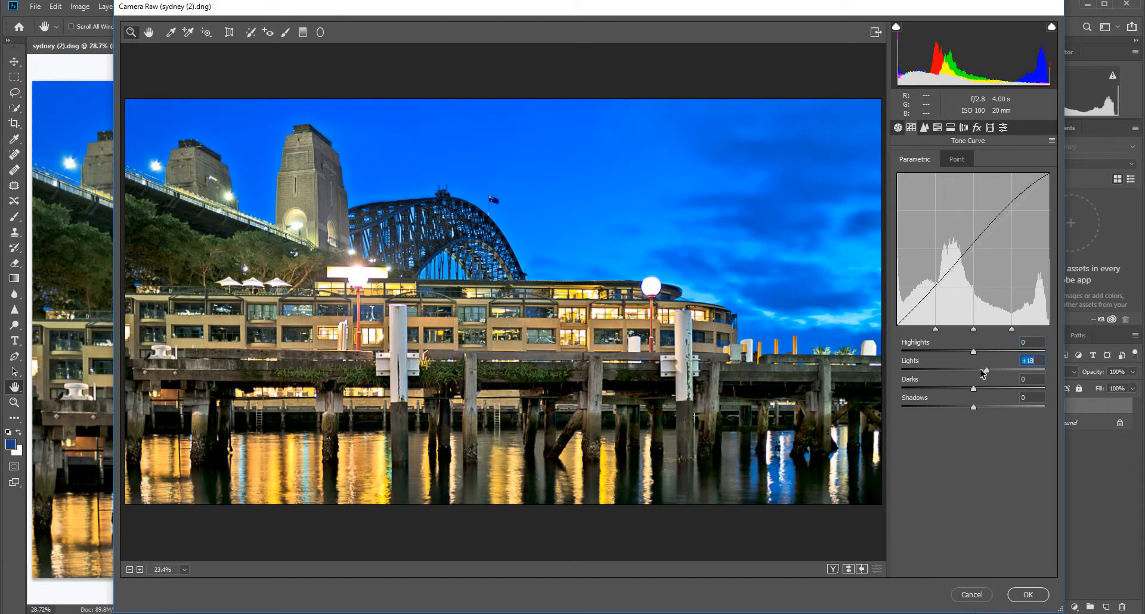
pyautogui.doubleClick(982, 371)
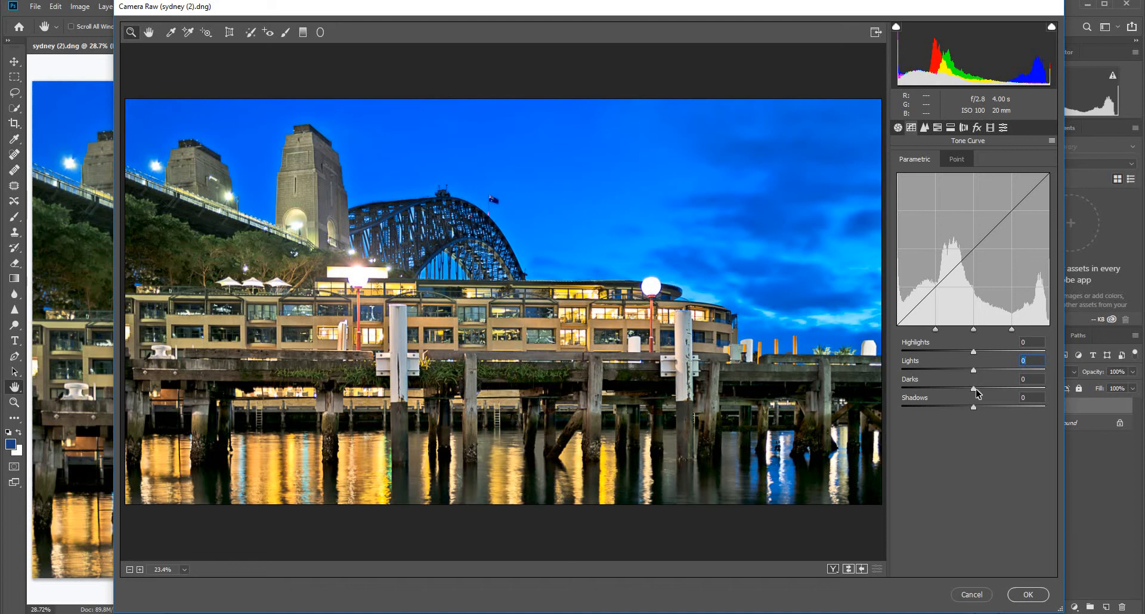
pyautogui.moveTo(973, 389); pyautogui.dragTo(979, 412)
# Sharpen the photo with Amount 69, Radius 1.2 and Detail 41, checking the bridge and building.
pyautogui.click(924, 127)
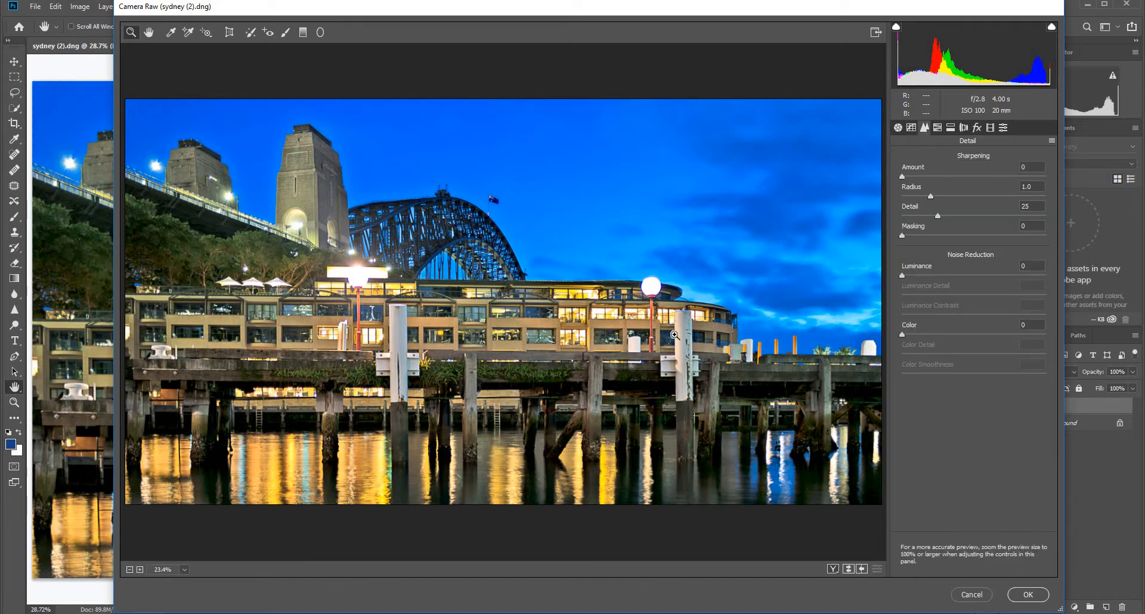
pyautogui.moveTo(610, 315); pyautogui.dragTo(862, 345)
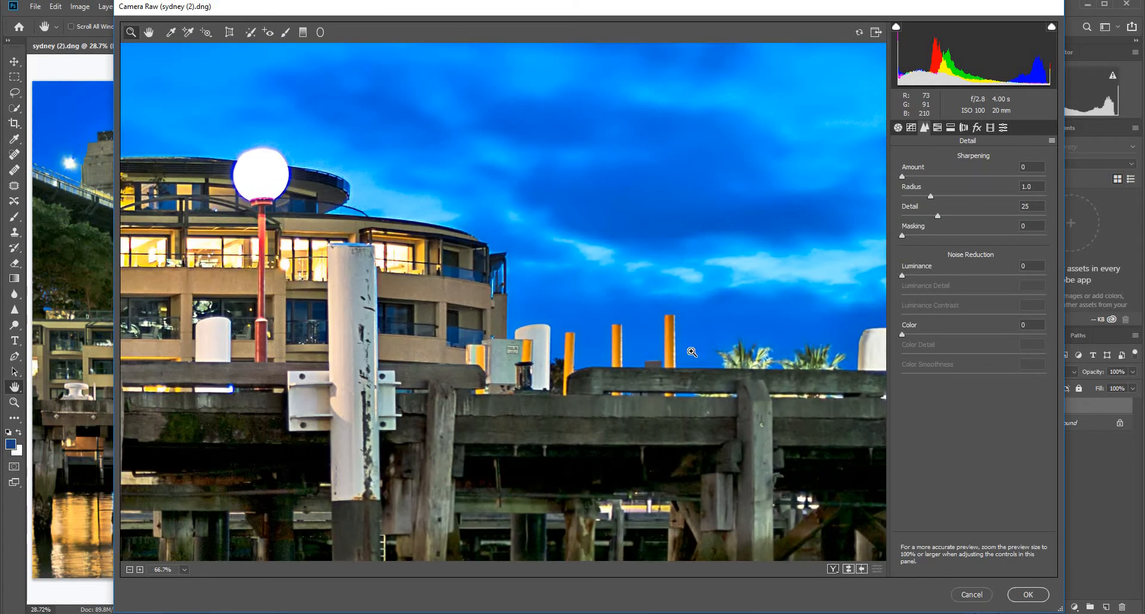
pyautogui.moveTo(901, 176); pyautogui.dragTo(988, 176)
pyautogui.click(149, 33)
pyautogui.moveTo(265, 160); pyautogui.dragTo(620, 366)
pyautogui.moveTo(322, 288); pyautogui.dragTo(585, 276)
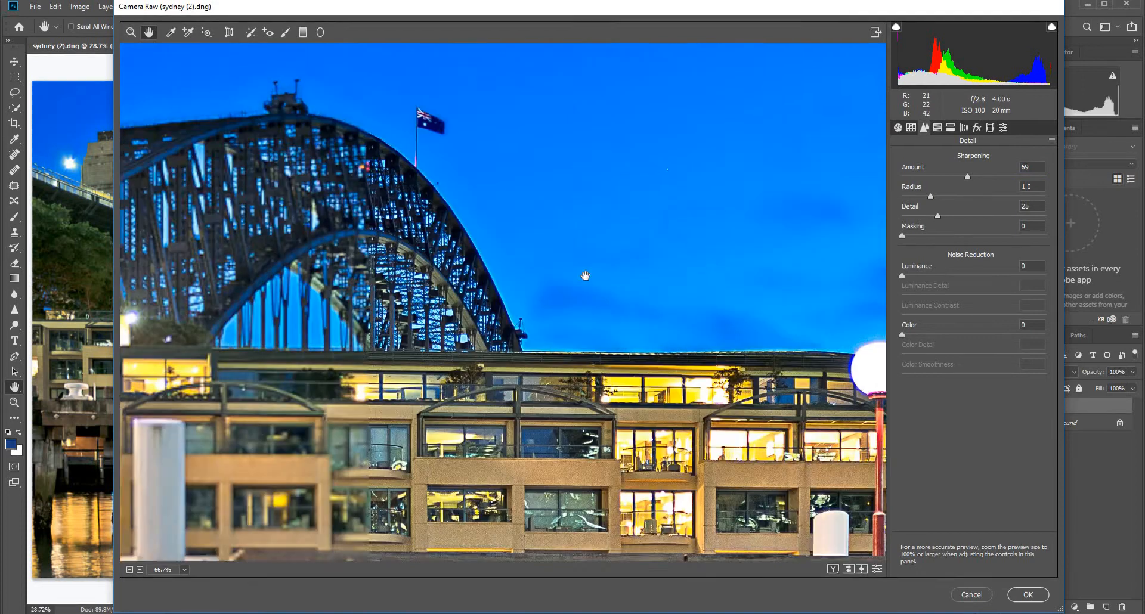
pyautogui.moveTo(576, 208); pyautogui.dragTo(600, 278)
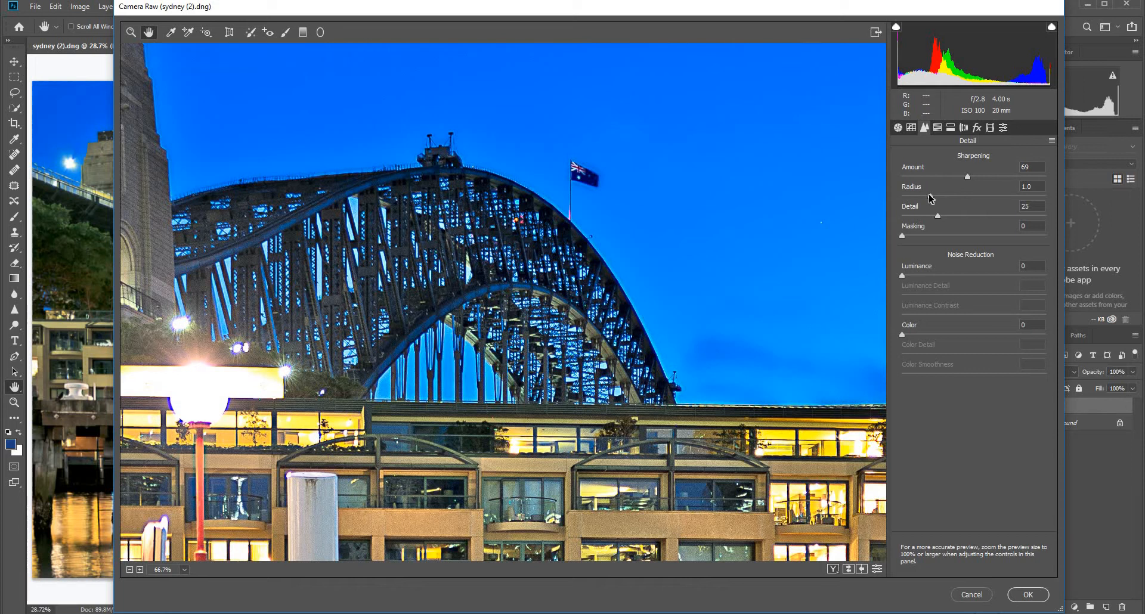
pyautogui.moveTo(931, 197)
pyautogui.mouseDown()
pyautogui.moveTo(1021, 203)
pyautogui.moveTo(943, 199)
pyautogui.mouseUp()
pyautogui.click(960, 216)
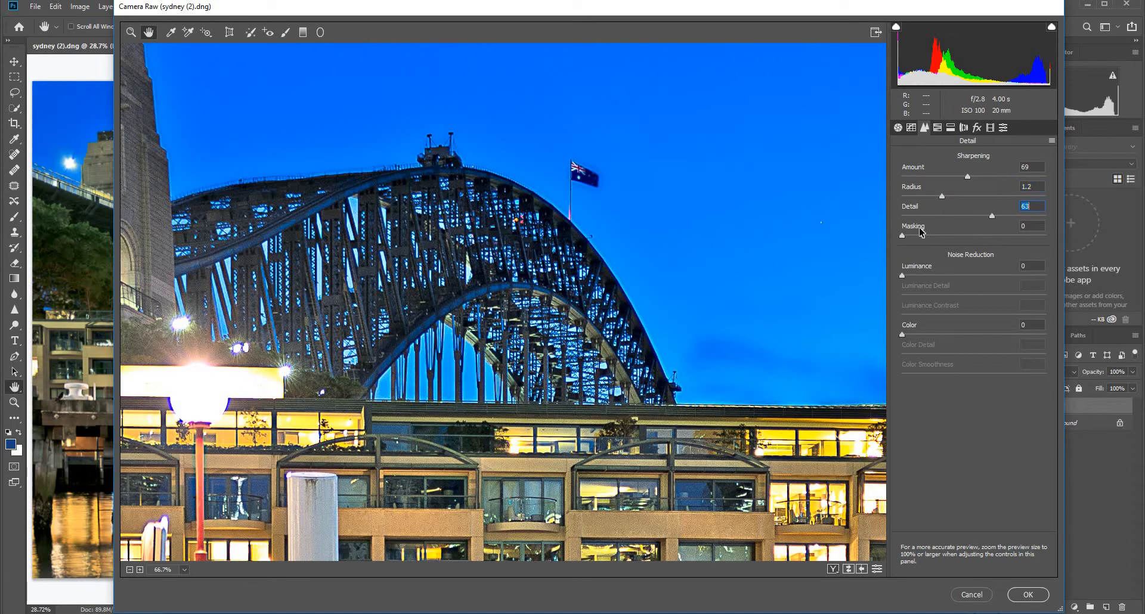
# Examine the sharpening up close where the bridge arch meets the building's roofline and the sky.
pyautogui.click(131, 33)
pyautogui.click(604, 343)
pyautogui.click(605, 344)
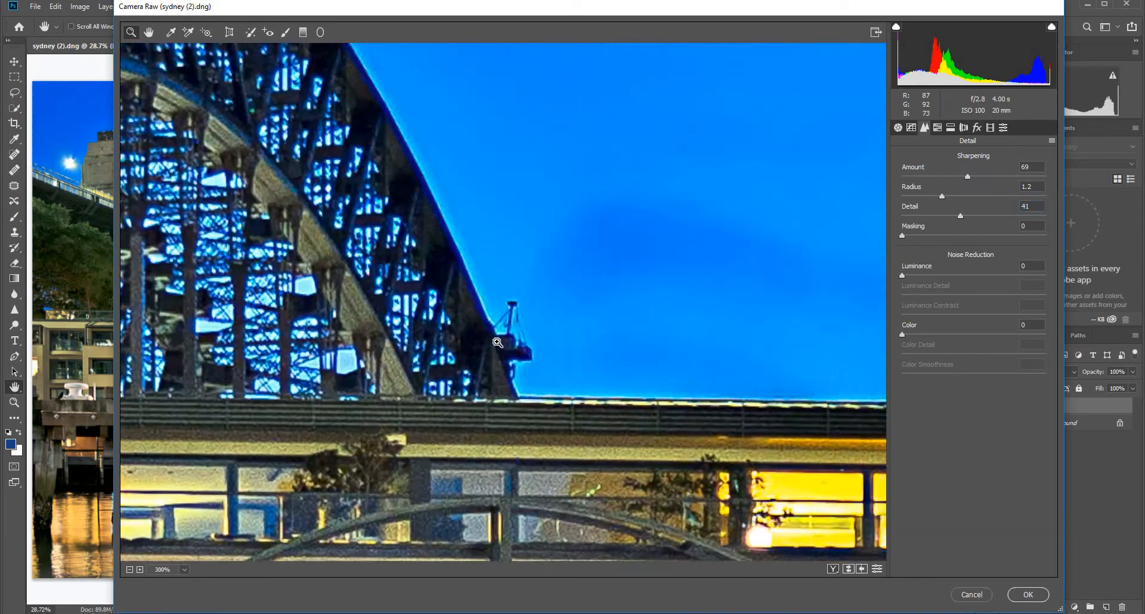
pyautogui.click(608, 345)
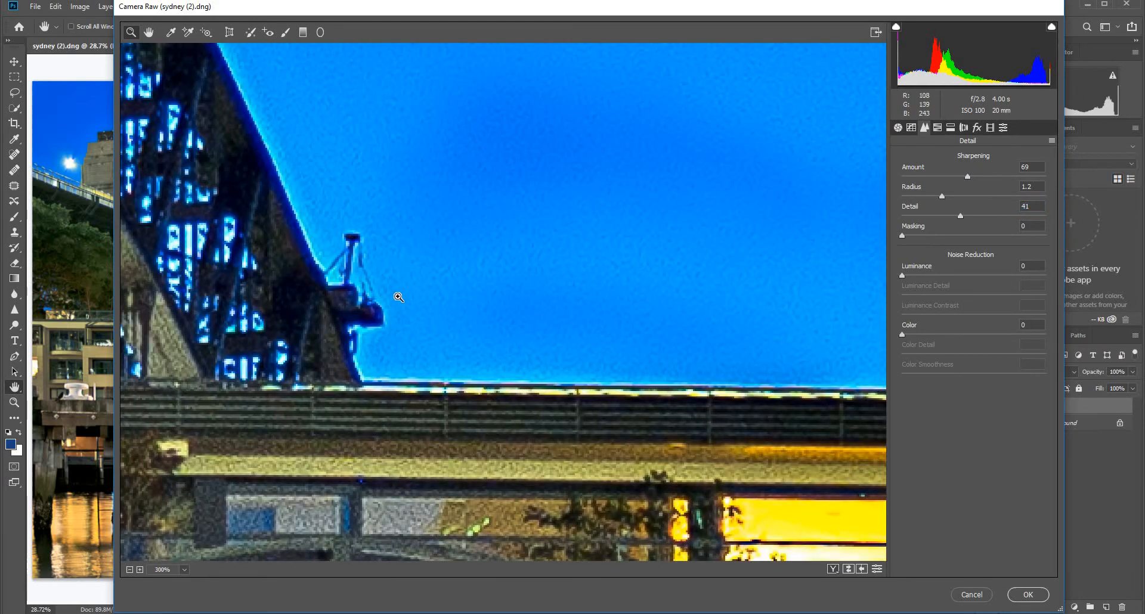
pyautogui.click(410, 273)
pyautogui.hotkey('ctrl', '-')
pyautogui.hotkey('ctrl', '-')
pyautogui.scroll(-6, 382, 321)
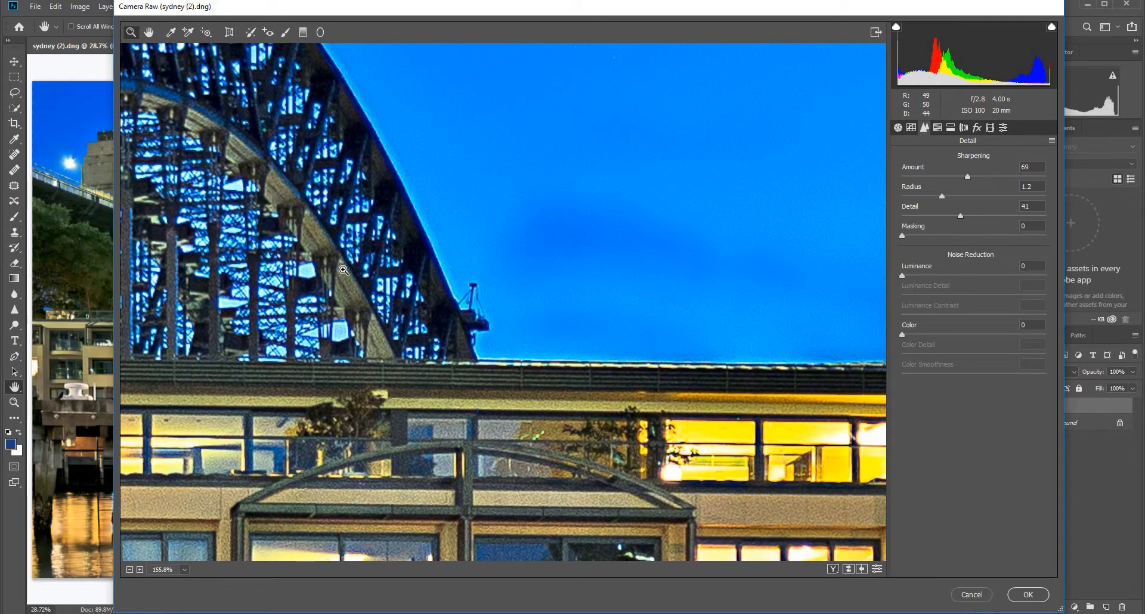
# Set the sharpening Amount to 39, Radius to 0.7 and Detail to 8.
pyautogui.moveTo(972, 180)
pyautogui.mouseDown()
pyautogui.moveTo(1036, 178)
pyautogui.moveTo(952, 183)
pyautogui.mouseUp()
pyautogui.moveTo(954, 183); pyautogui.dragTo(940, 183)
pyautogui.press('Up')
pyautogui.press('Tab')
pyautogui.click(1001, 195)
pyautogui.moveTo(933, 196); pyautogui.dragTo(954, 196)
pyautogui.moveTo(1006, 195); pyautogui.dragTo(913, 194)
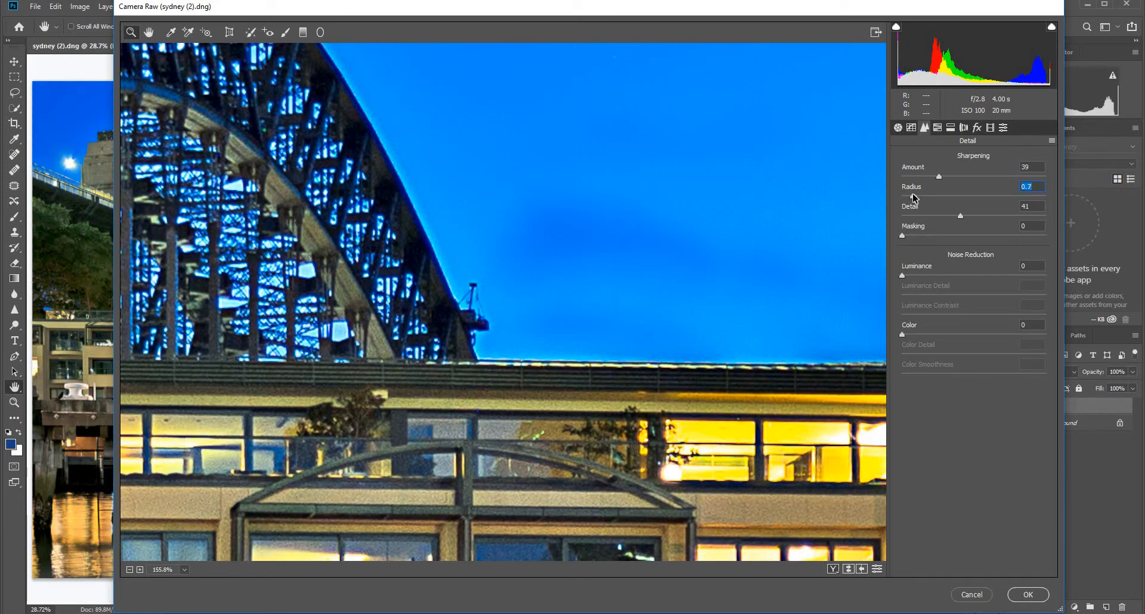
pyautogui.moveTo(960, 217); pyautogui.dragTo(1020, 216)
pyautogui.moveTo(956, 224); pyautogui.dragTo(914, 218)
# Set the noise reduction Luminance to 9 and Luminance Detail to 65.
pyautogui.moveTo(907, 276); pyautogui.dragTo(940, 279)
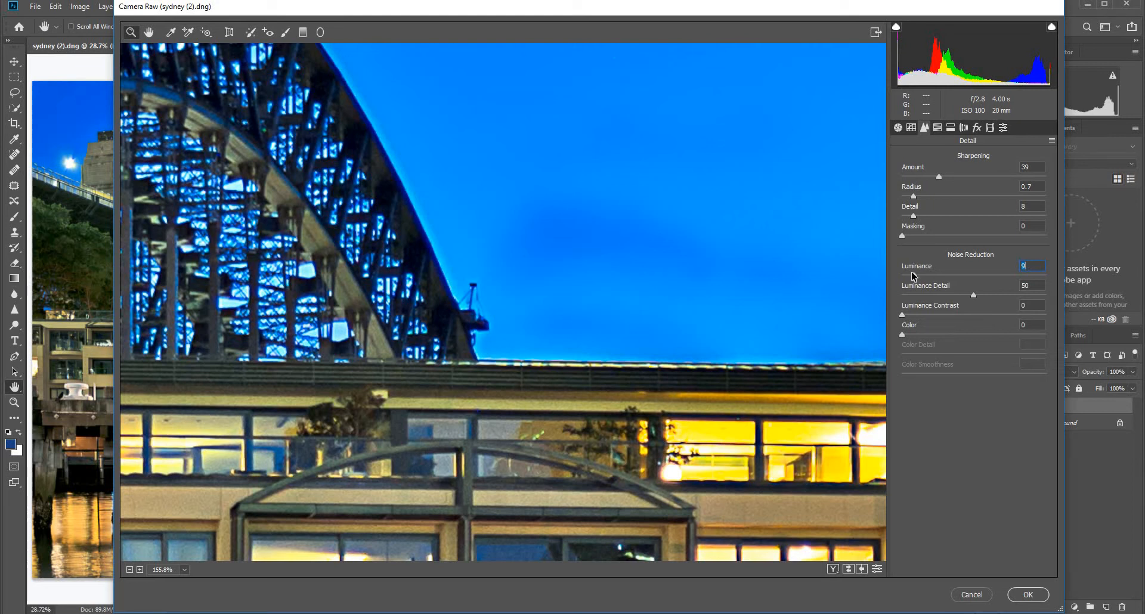
pyautogui.press('Tab')
pyautogui.moveTo(1010, 294); pyautogui.dragTo(993, 293)
# Set the noise reduction Color to 14 and Color Detail to 16, and check the sky up close.
pyautogui.click(918, 334)
pyautogui.moveTo(918, 334); pyautogui.dragTo(946, 349)
pyautogui.write('10')
pyautogui.press('Return')
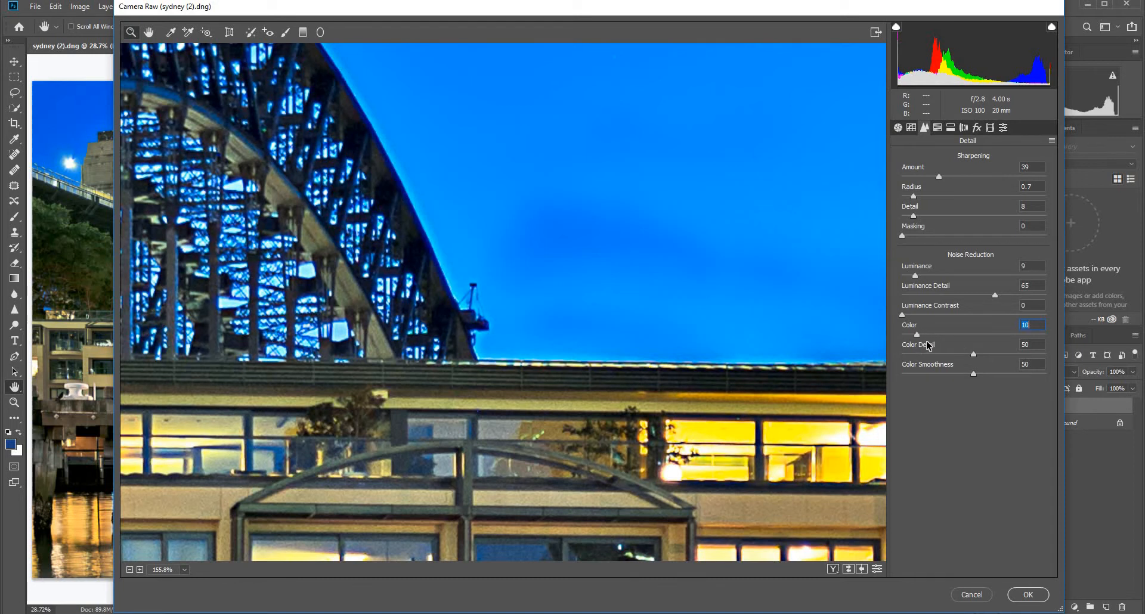
pyautogui.press('Up')
pyautogui.press('Up')
pyautogui.moveTo(1007, 337); pyautogui.dragTo(927, 339)
pyautogui.press('Tab')
pyautogui.moveTo(1003, 355); pyautogui.dragTo(927, 356)
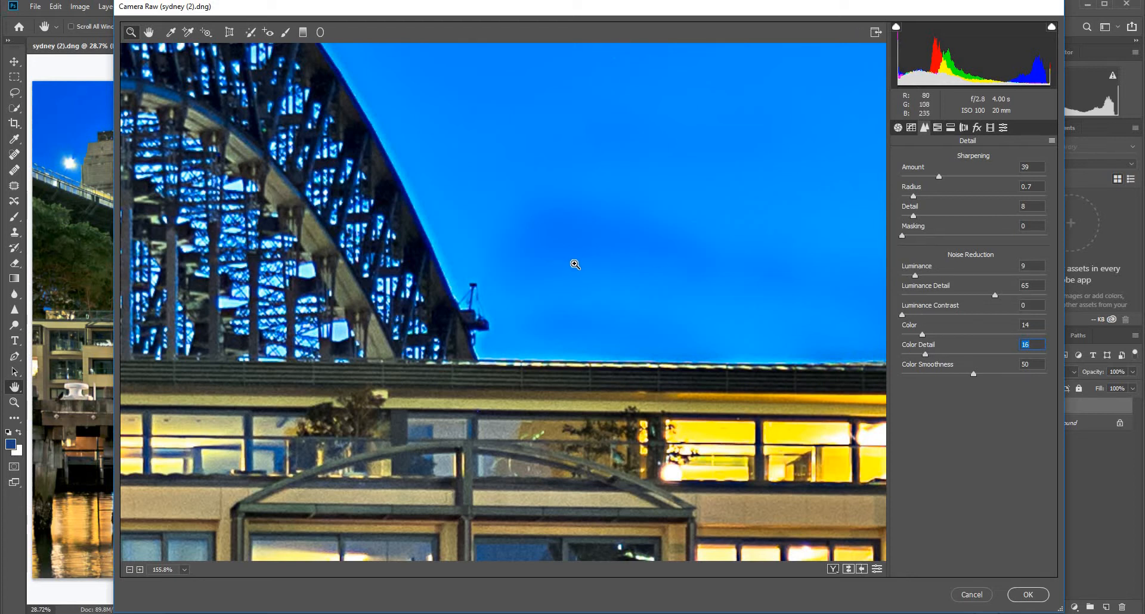
pyautogui.click(549, 290)
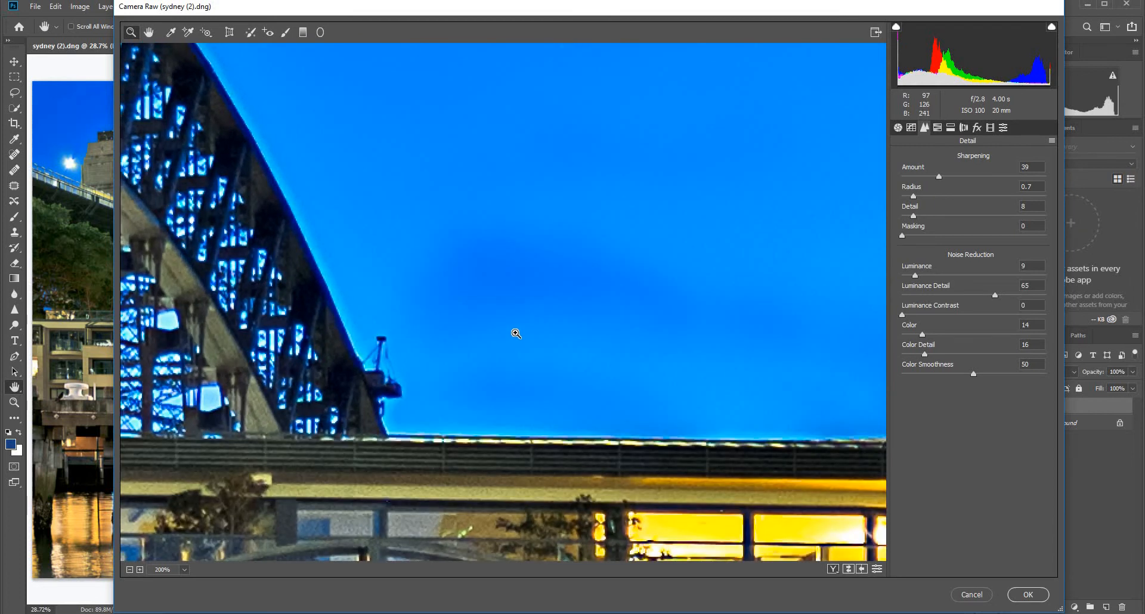
# Set the sharpening Masking to 42 while previewing the mask over the whole photo.
pyautogui.hotkey('ctrl', '0')
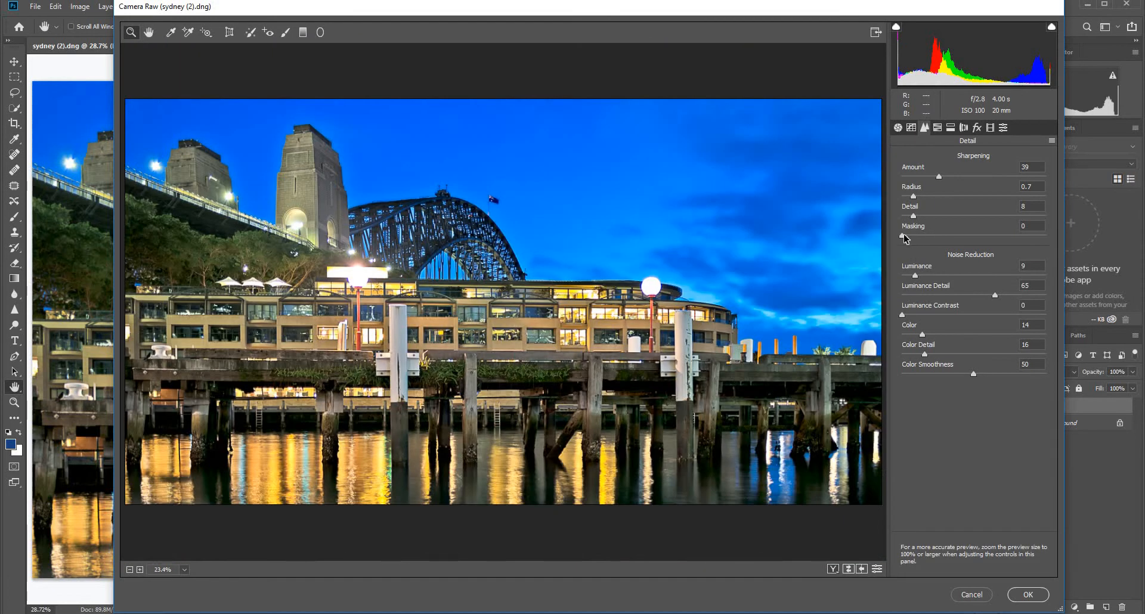
pyautogui.moveTo(903, 239); pyautogui.dragTo(941, 240)
pyautogui.keyDown('alt'); pyautogui.click(938, 236); pyautogui.keyUp('alt')
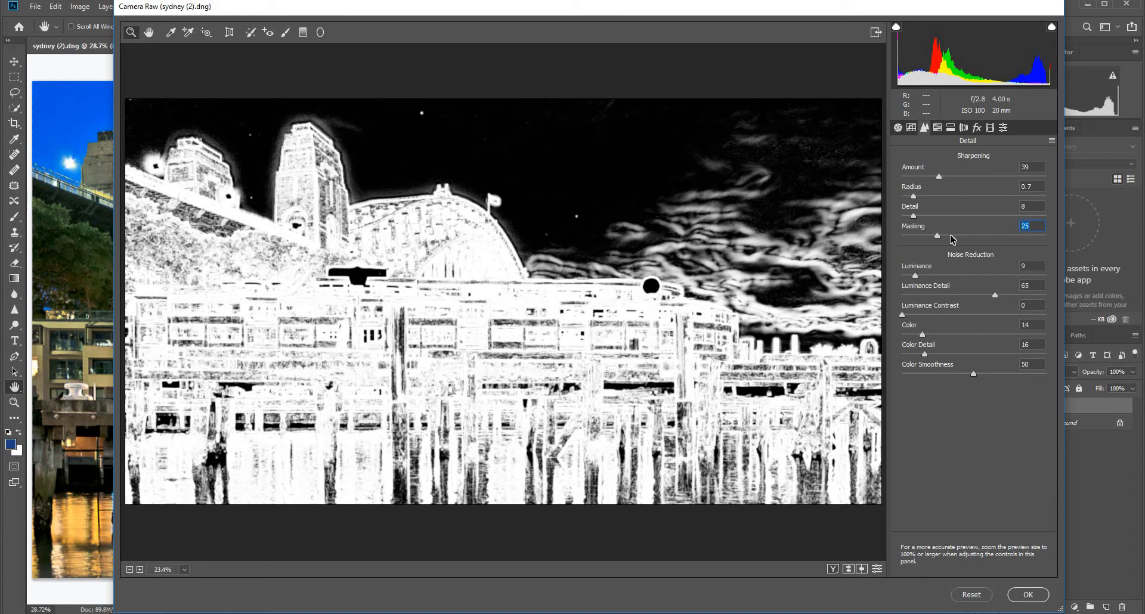
pyautogui.moveTo(952, 239); pyautogui.dragTo(964, 239)
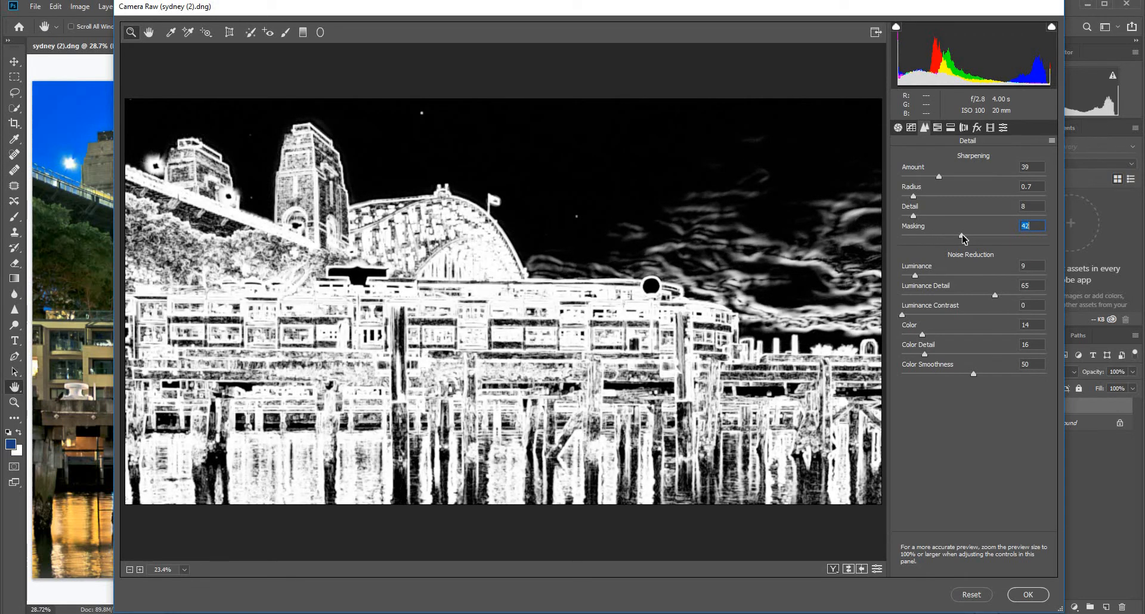
pyautogui.moveTo(964, 238); pyautogui.dragTo(963, 239)
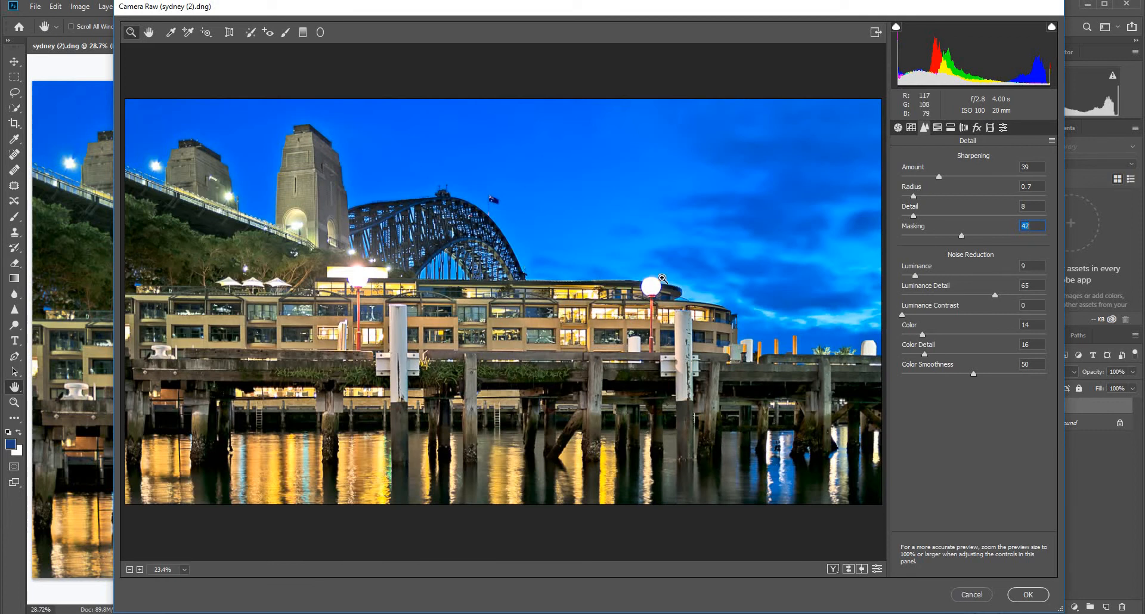
# Try split toning the highlights with Hue 194 and Saturation 5.
pyautogui.click(939, 128)
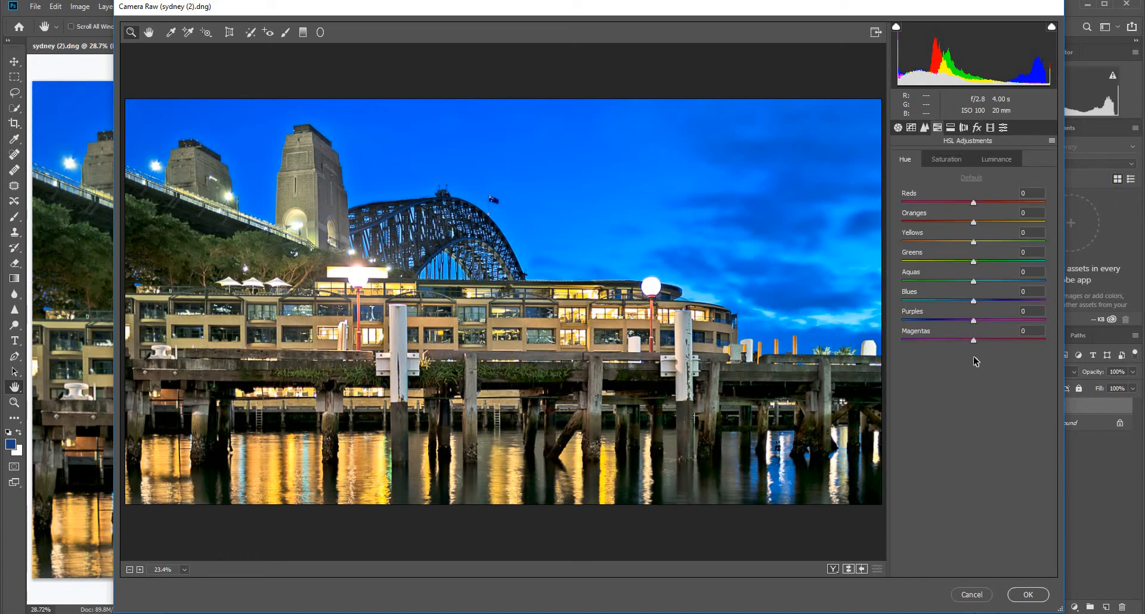
pyautogui.click(951, 128)
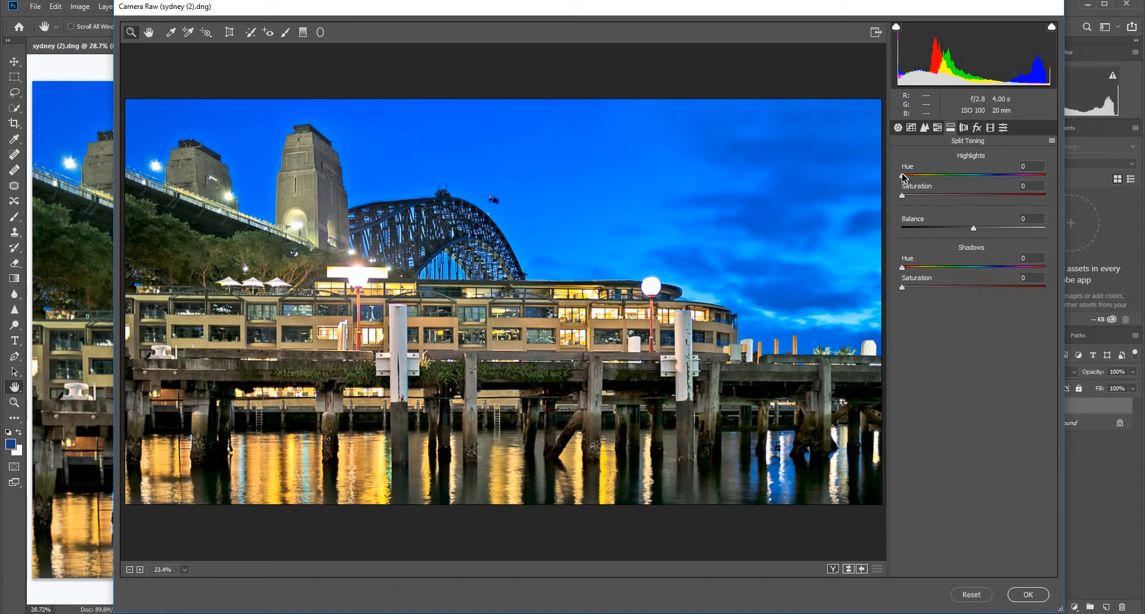
pyautogui.moveTo(902, 176); pyautogui.dragTo(980, 185)
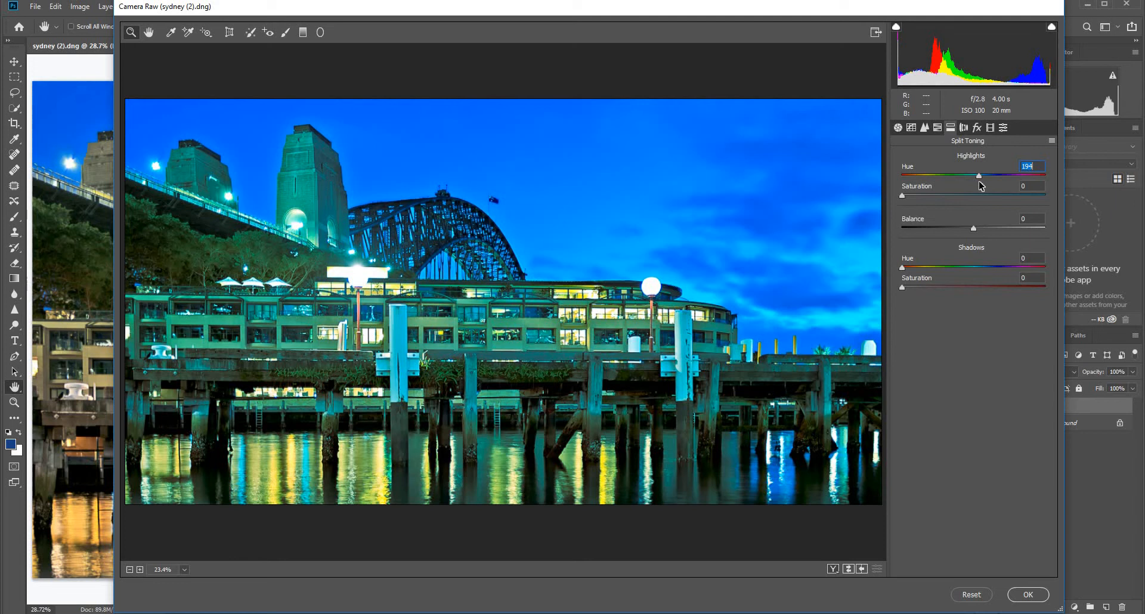
pyautogui.moveTo(980, 184); pyautogui.dragTo(979, 184)
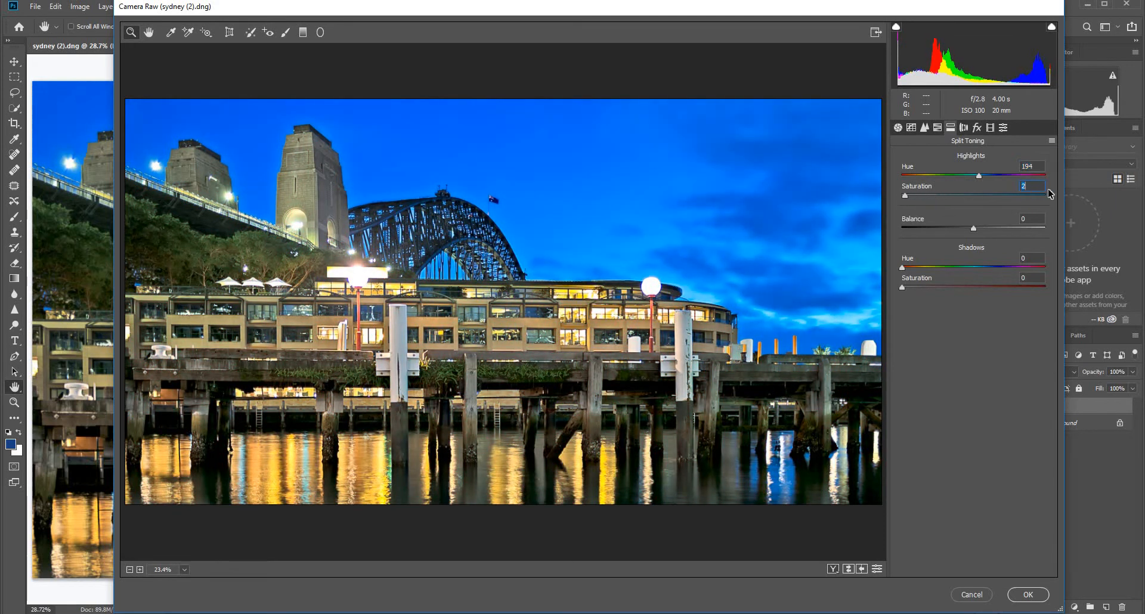
pyautogui.moveTo(912, 197); pyautogui.dragTo(1073, 192)
pyautogui.click(924, 195)
# Try split toning the shadows with Hue 60 and Saturation 7, with Balance at -21.
pyautogui.keyDown('alt'); pyautogui.click(903, 269); pyautogui.keyUp('alt')
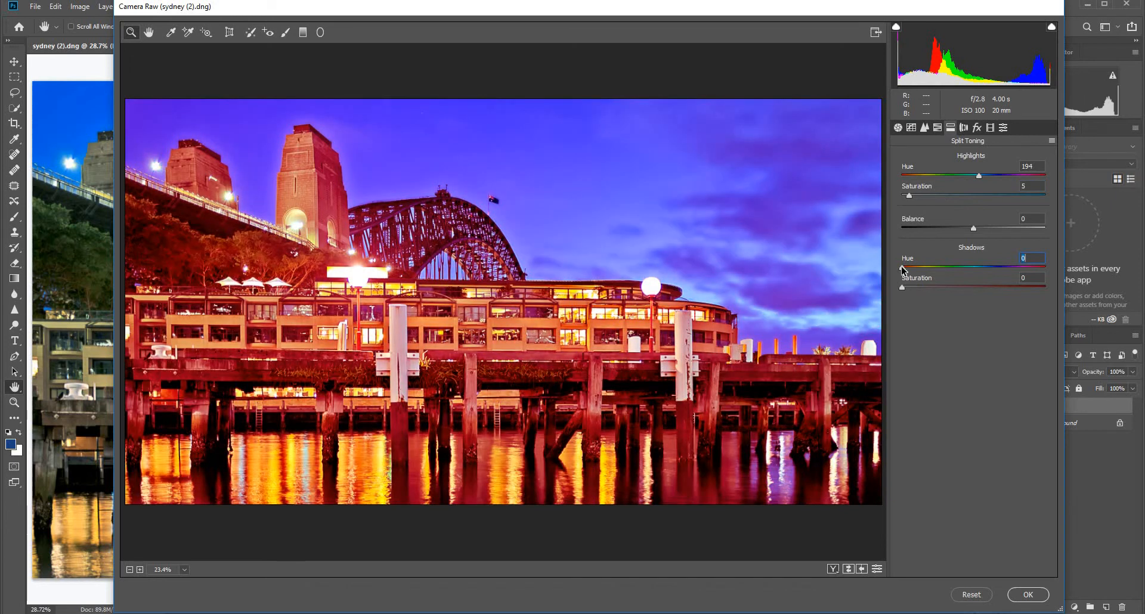
pyautogui.moveTo(903, 269); pyautogui.dragTo(992, 269)
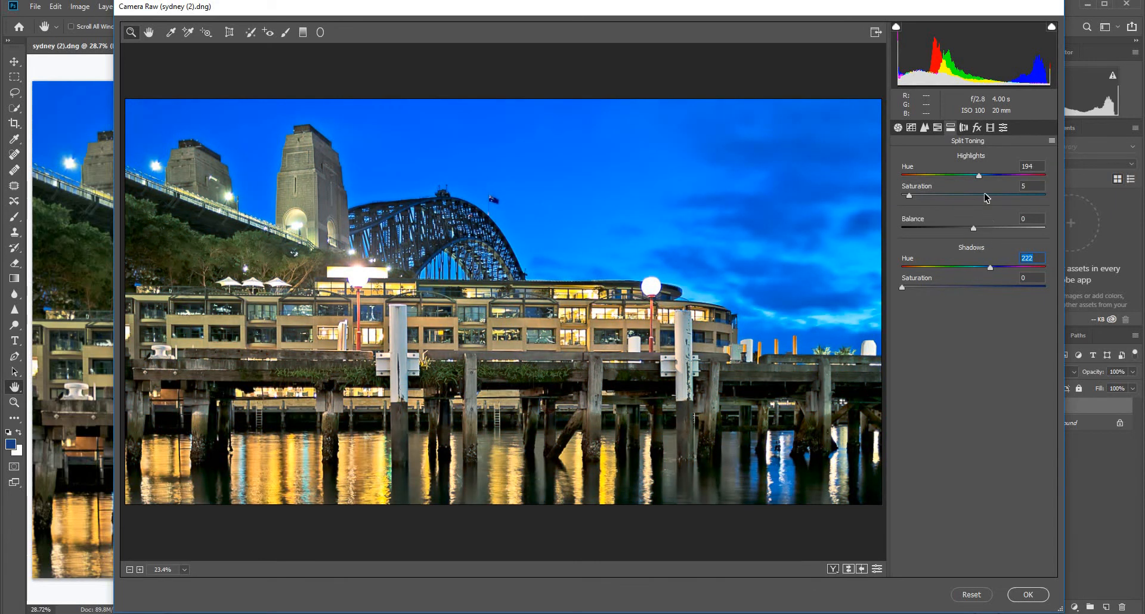
pyautogui.moveTo(991, 271); pyautogui.dragTo(910, 290)
pyautogui.moveTo(972, 230)
pyautogui.mouseDown()
pyautogui.moveTo(1023, 225)
pyautogui.moveTo(928, 226)
pyautogui.moveTo(1008, 226)
pyautogui.moveTo(931, 230)
pyautogui.moveTo(964, 234)
pyautogui.mouseUp()
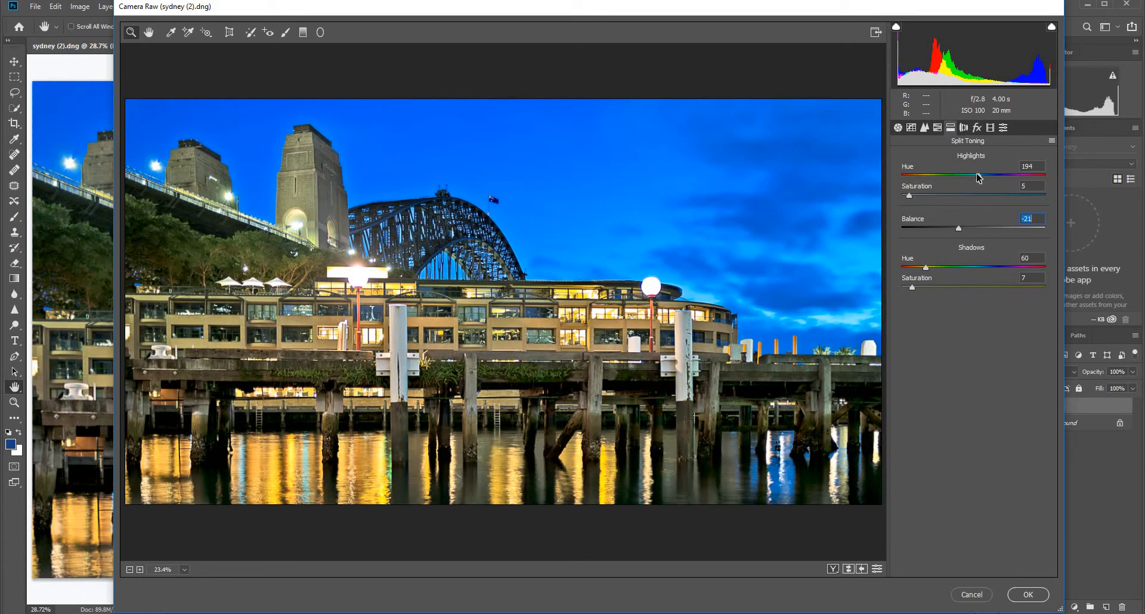
# Reset the split toning hue, saturation and balance values for highlights and shadows to 0.
pyautogui.doubleClick(909, 195)
pyautogui.doubleClick(978, 176)
pyautogui.doubleClick(961, 230)
pyautogui.doubleClick(925, 268)
pyautogui.doubleClick(912, 288)
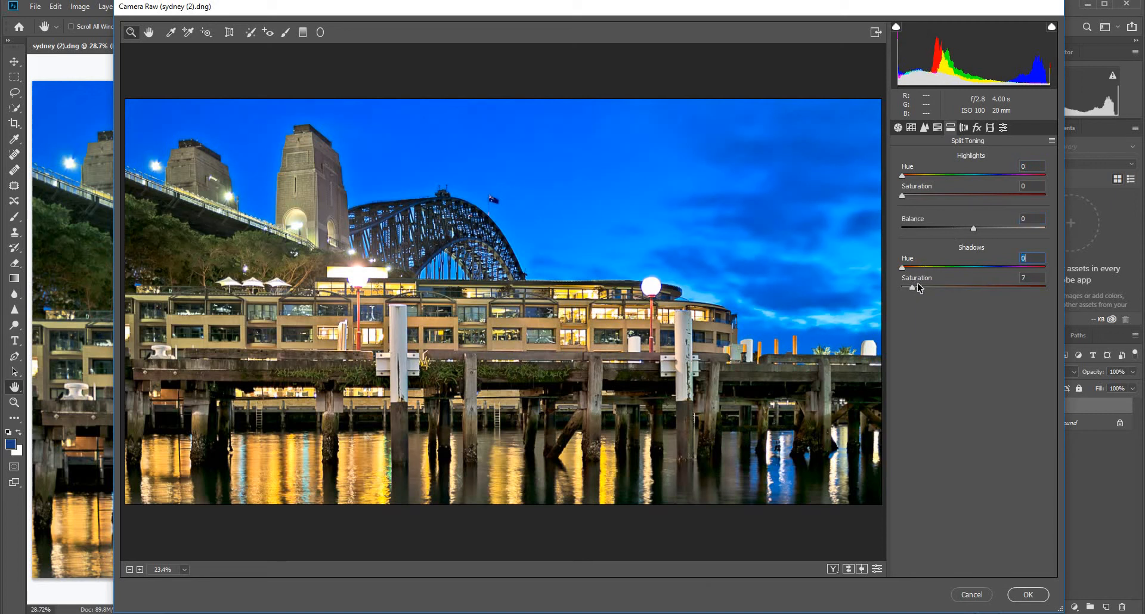
# Try transform corrections of Horizontal +1 and Aspect -9, resetting each to 0.
pyautogui.click(964, 129)
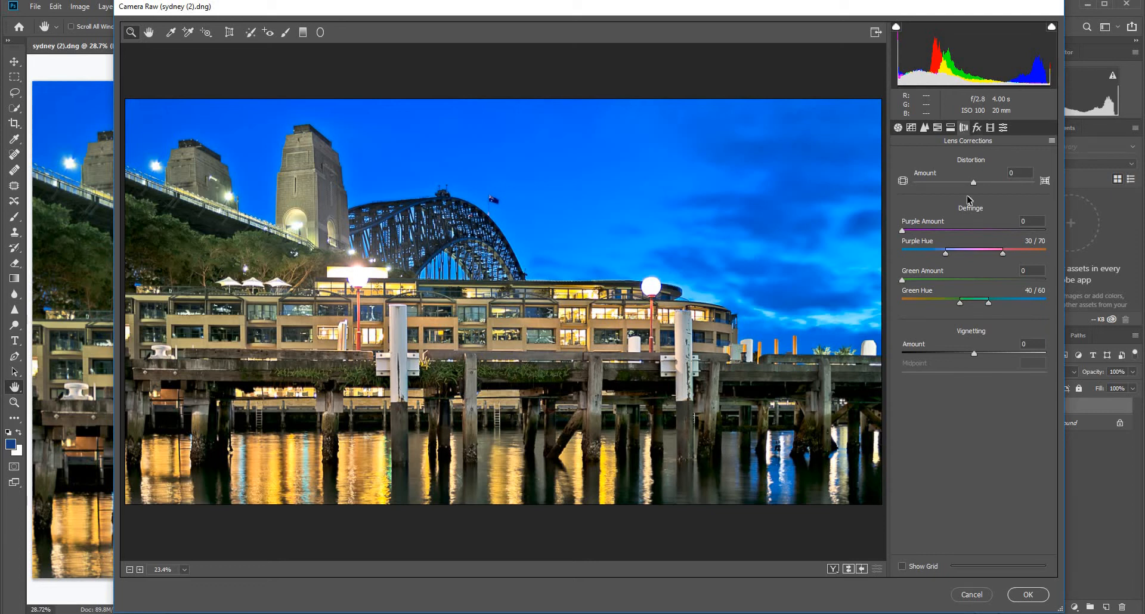
pyautogui.click(977, 128)
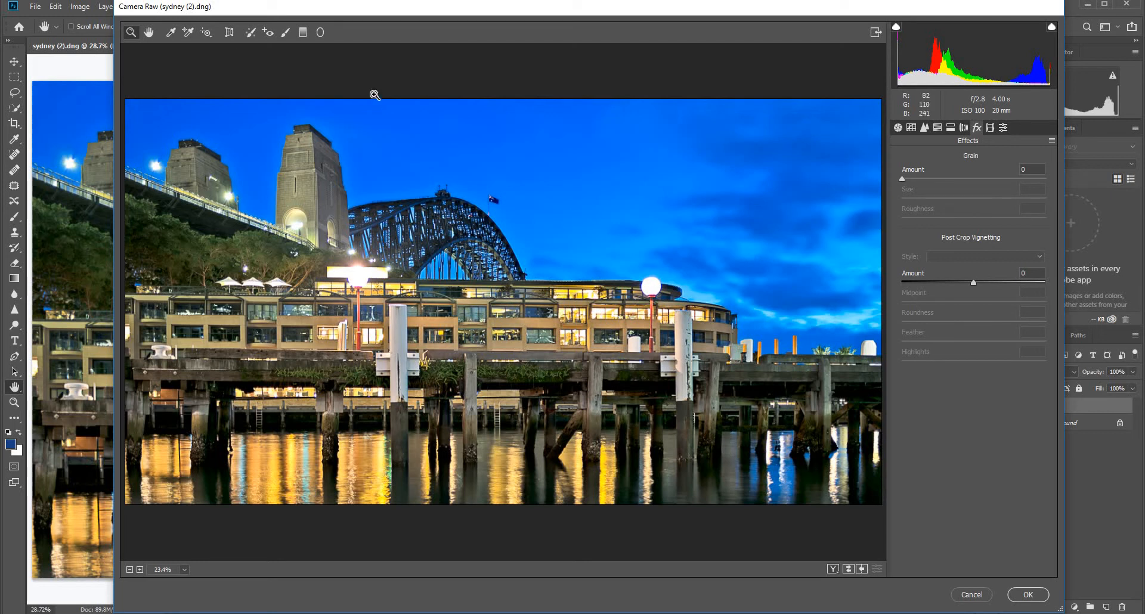
pyautogui.click(229, 33)
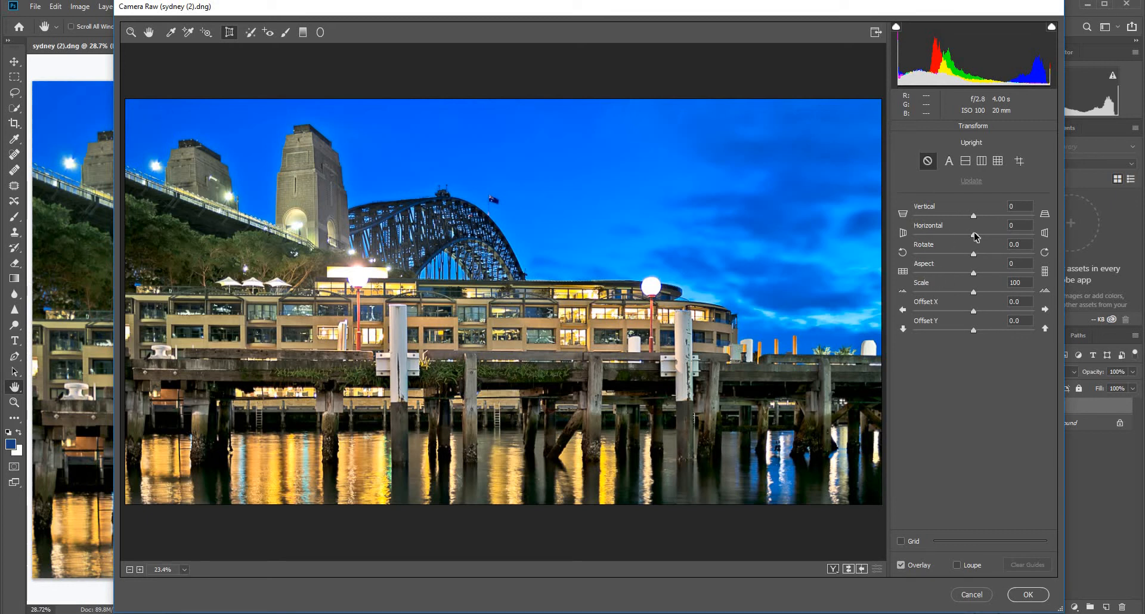
pyautogui.moveTo(978, 238); pyautogui.dragTo(978, 238)
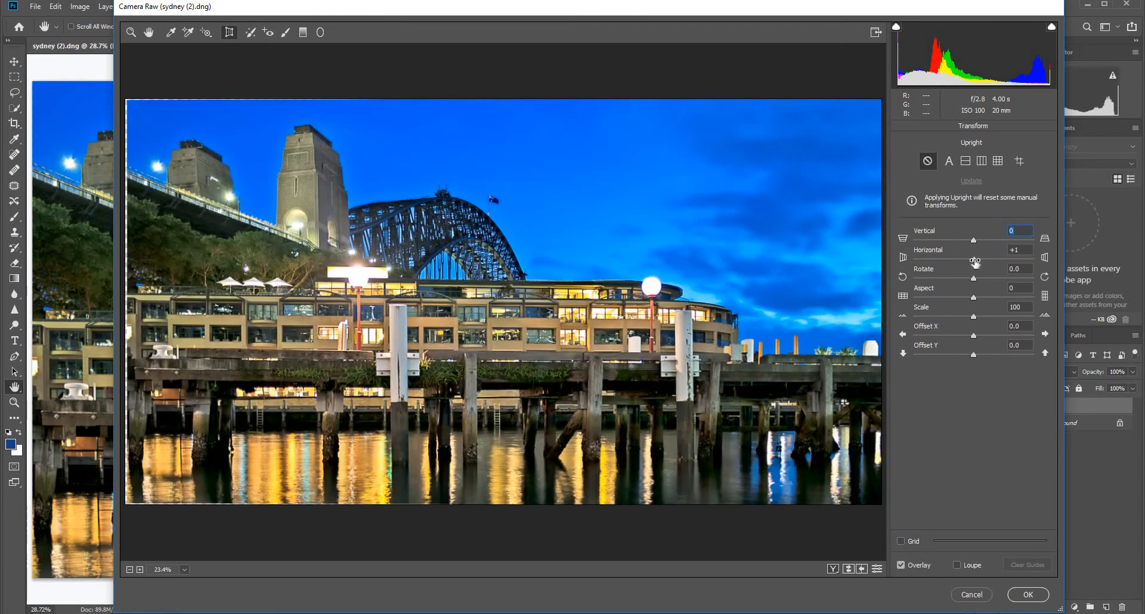
pyautogui.doubleClick(974, 260)
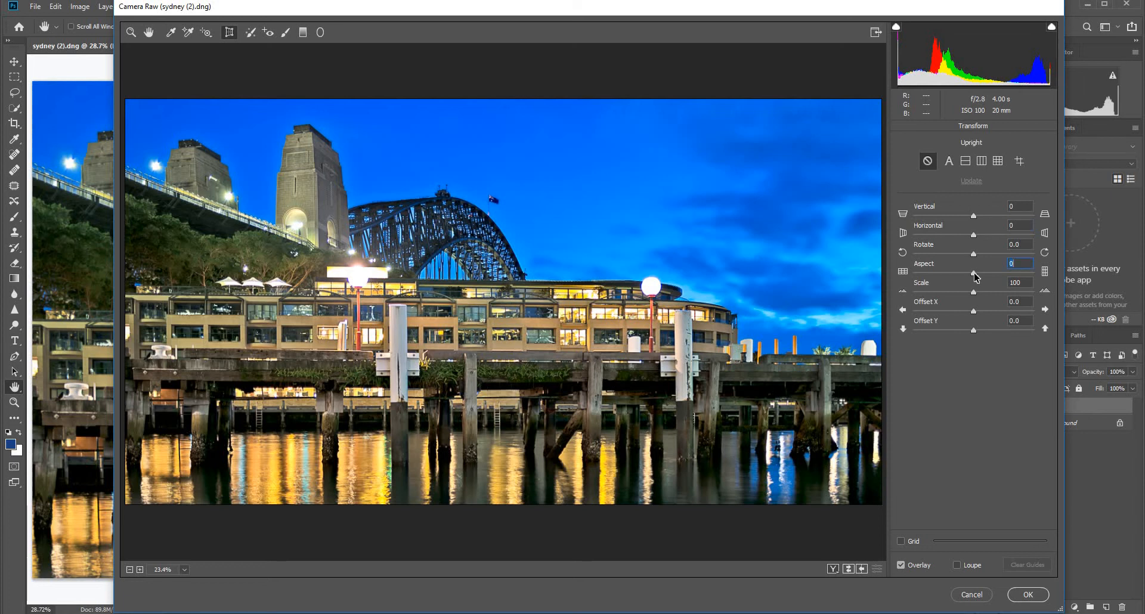
pyautogui.moveTo(974, 274); pyautogui.dragTo(969, 274)
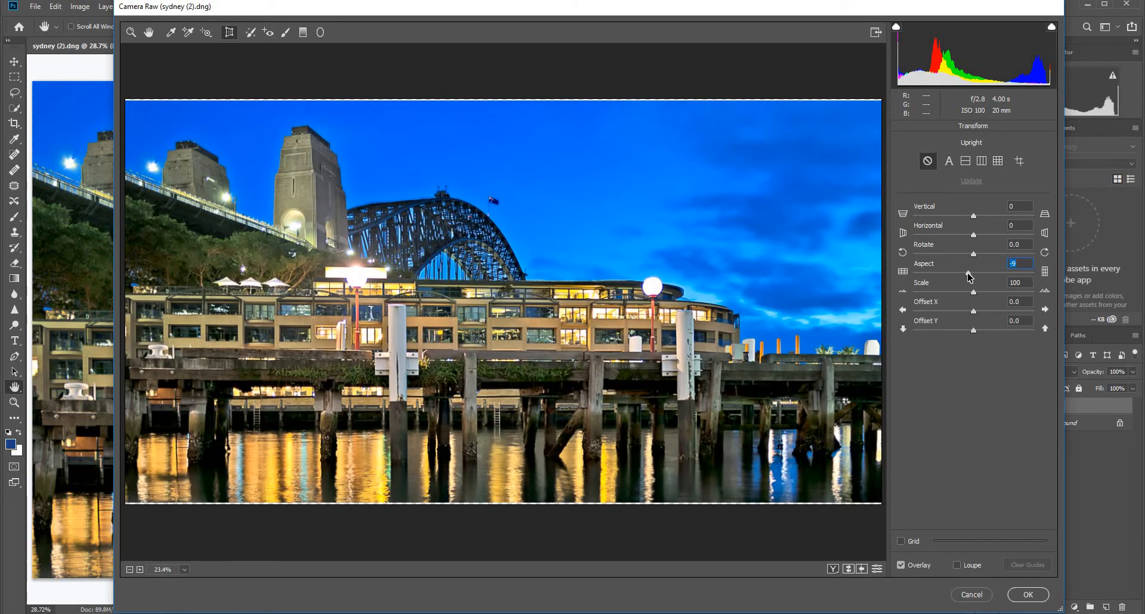
pyautogui.doubleClick(967, 273)
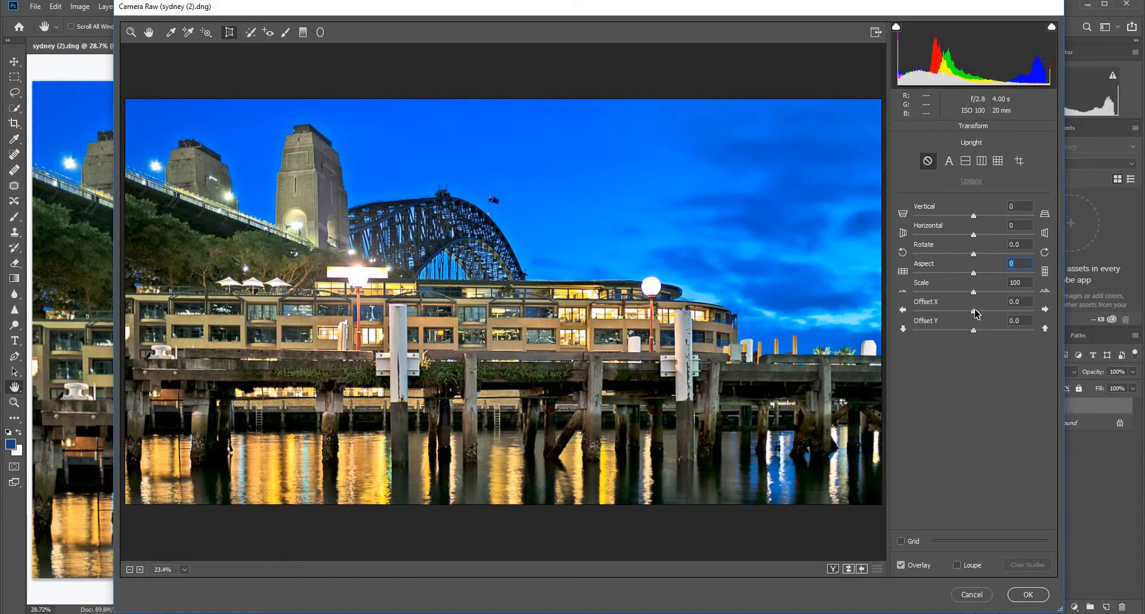
pyautogui.moveTo(974, 311); pyautogui.dragTo(974, 311)
# Apply the Camera Raw adjustments to Layer 1 and duplicate the layer.
pyautogui.click(1024, 595)
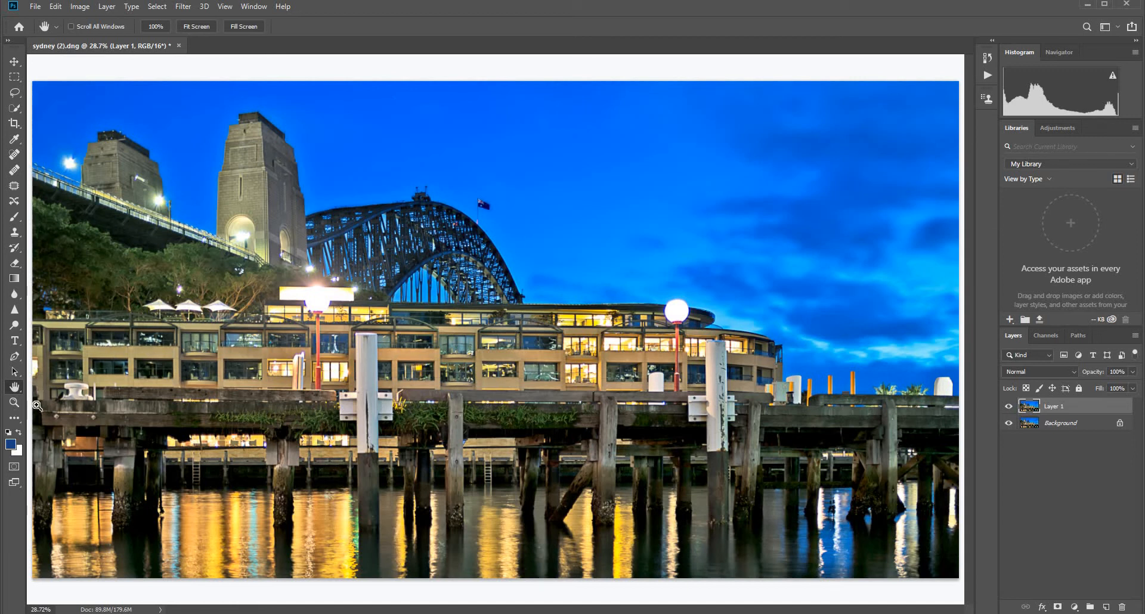
pyautogui.click(14, 403)
pyautogui.keyDown('alt'); pyautogui.click(516, 369); pyautogui.keyUp('alt')
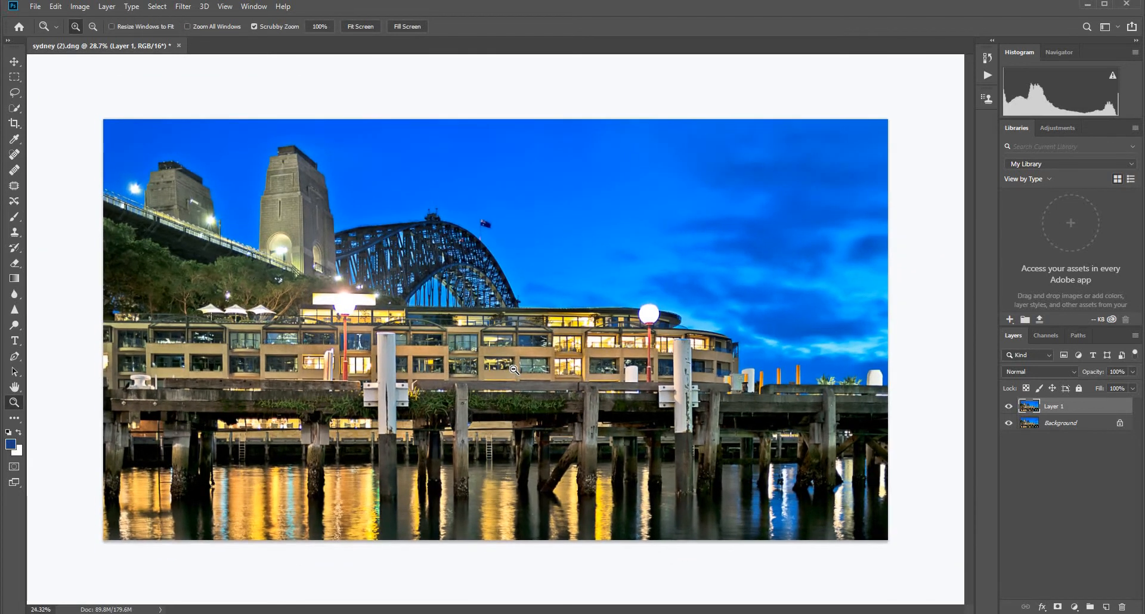
pyautogui.scroll(1, 516, 369)
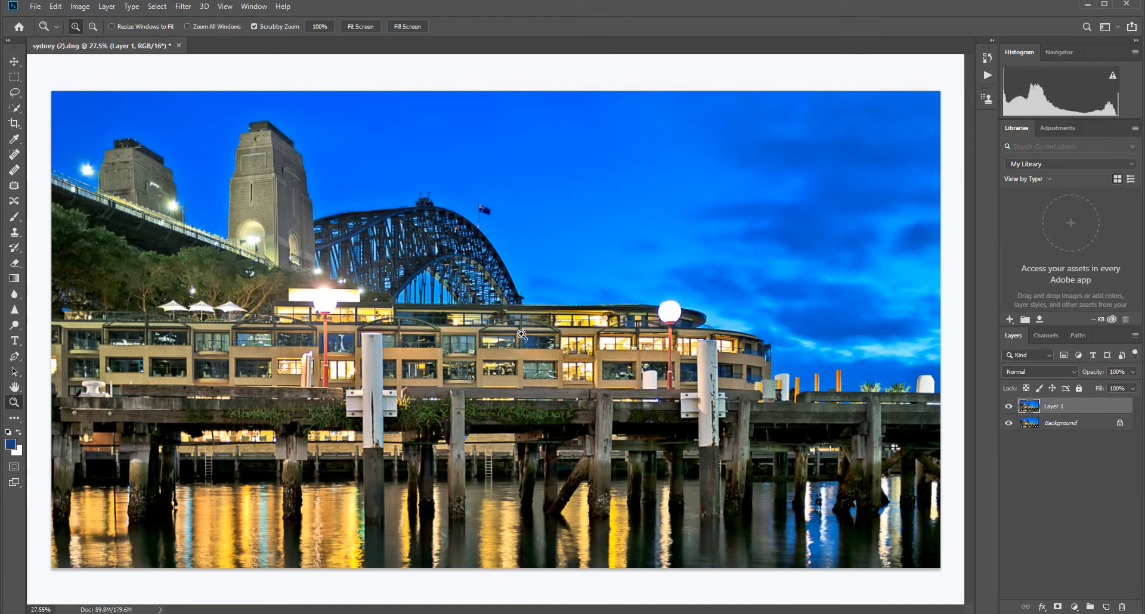
pyautogui.hotkey('ctrl', 'j')
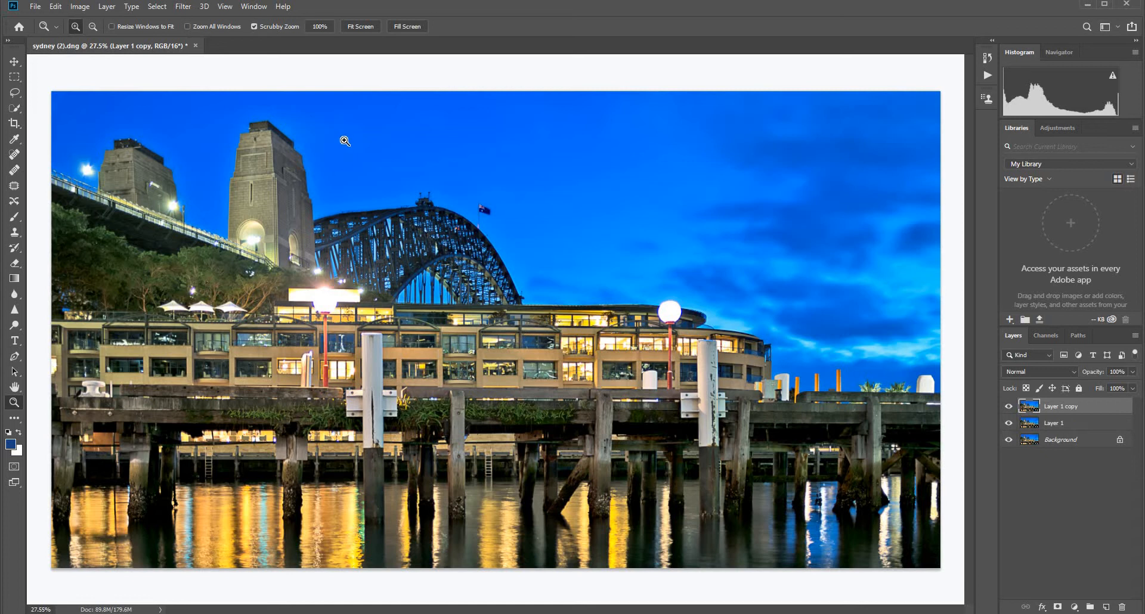
# Try Dfine 2 automatic noise reduction on the duplicate layer and compare before and after across the bridge pylon.
pyautogui.click(182, 7)
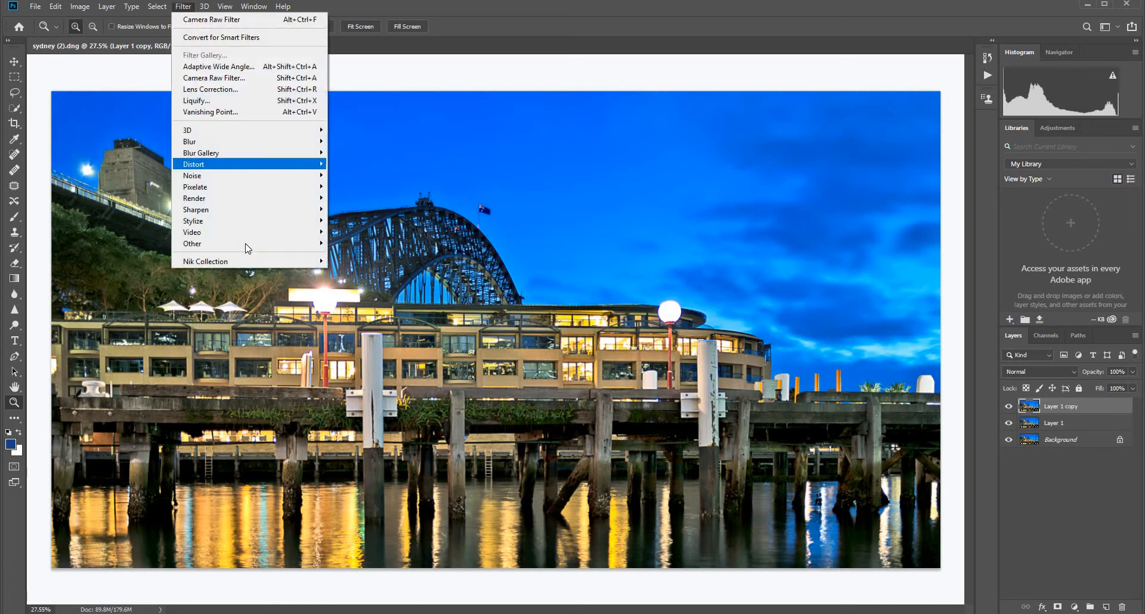
pyautogui.moveTo(247, 245)
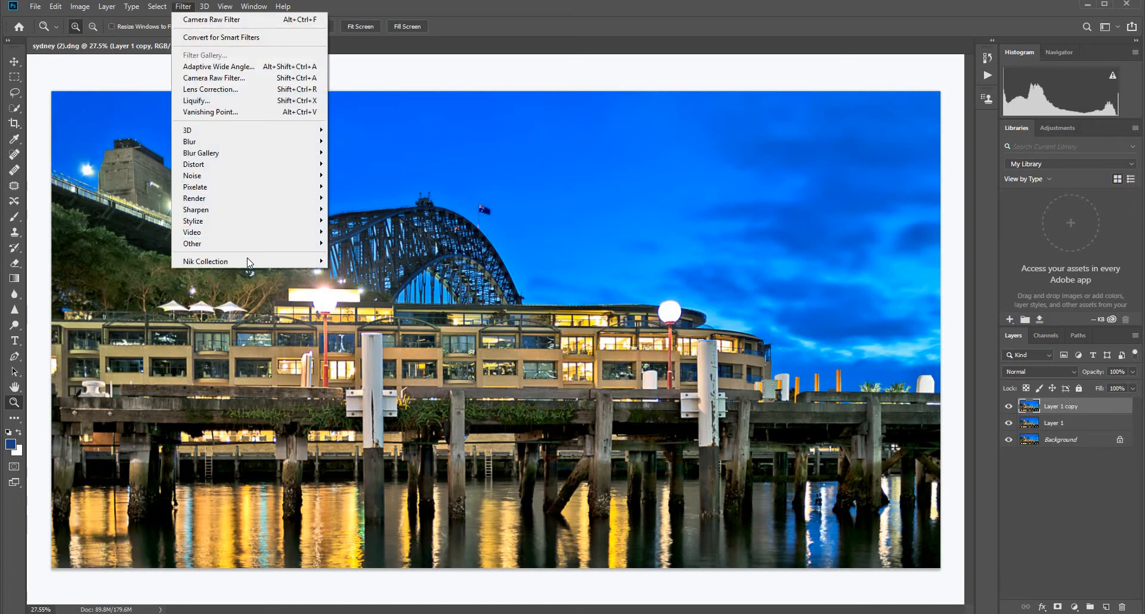
pyautogui.moveTo(285, 263)
pyautogui.click(357, 283)
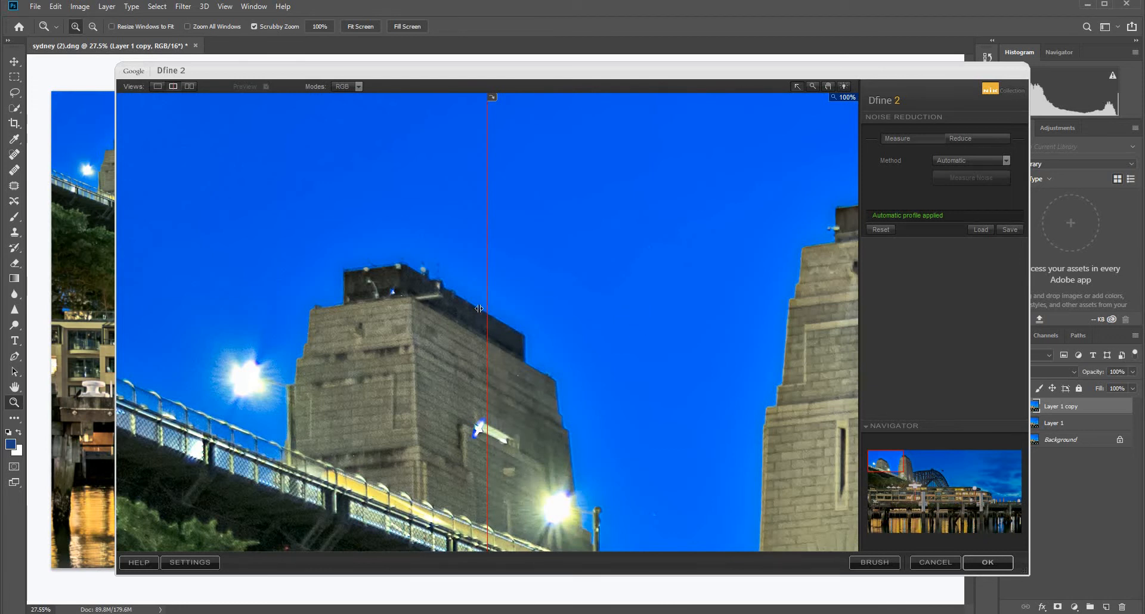
pyautogui.moveTo(478, 308)
pyautogui.mouseDown()
pyautogui.moveTo(406, 308)
pyautogui.moveTo(468, 308)
pyautogui.mouseUp()
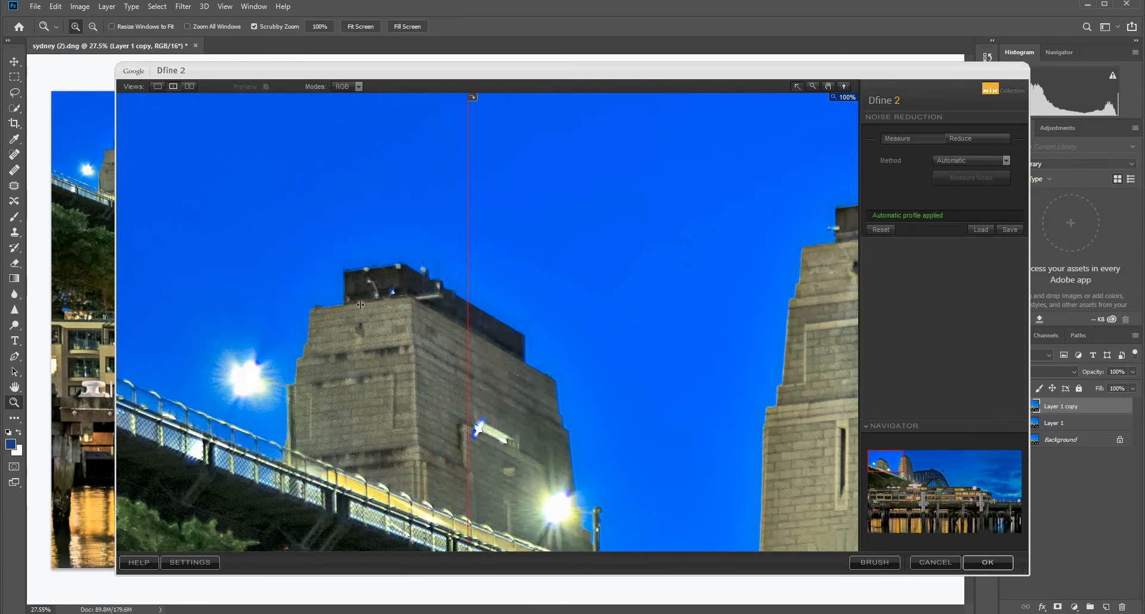
pyautogui.moveTo(360, 304); pyautogui.dragTo(396, 316)
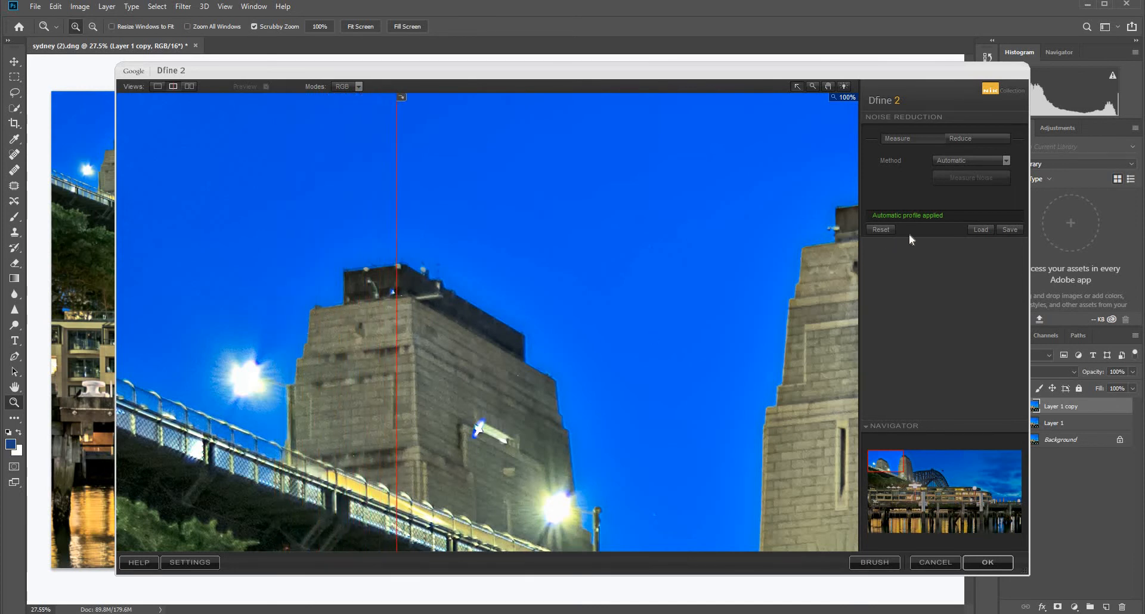
# Compare the Dfine 2 noise reduction before and after on the lamp, building and pier posts, and discard the filter.
pyautogui.moveTo(889, 455); pyautogui.dragTo(975, 484)
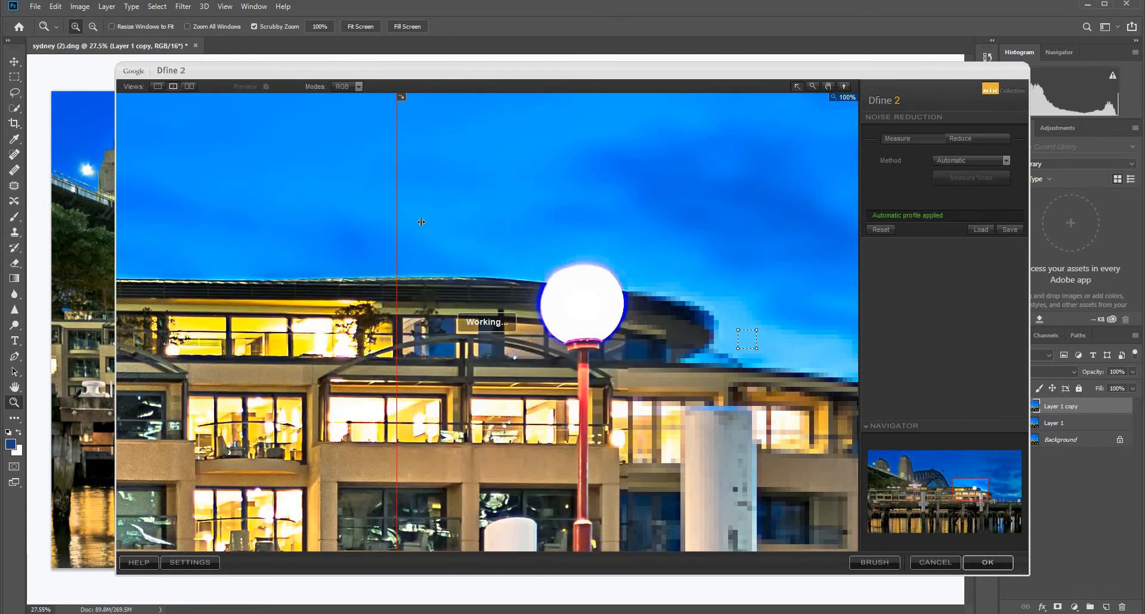
pyautogui.moveTo(420, 222); pyautogui.dragTo(739, 293)
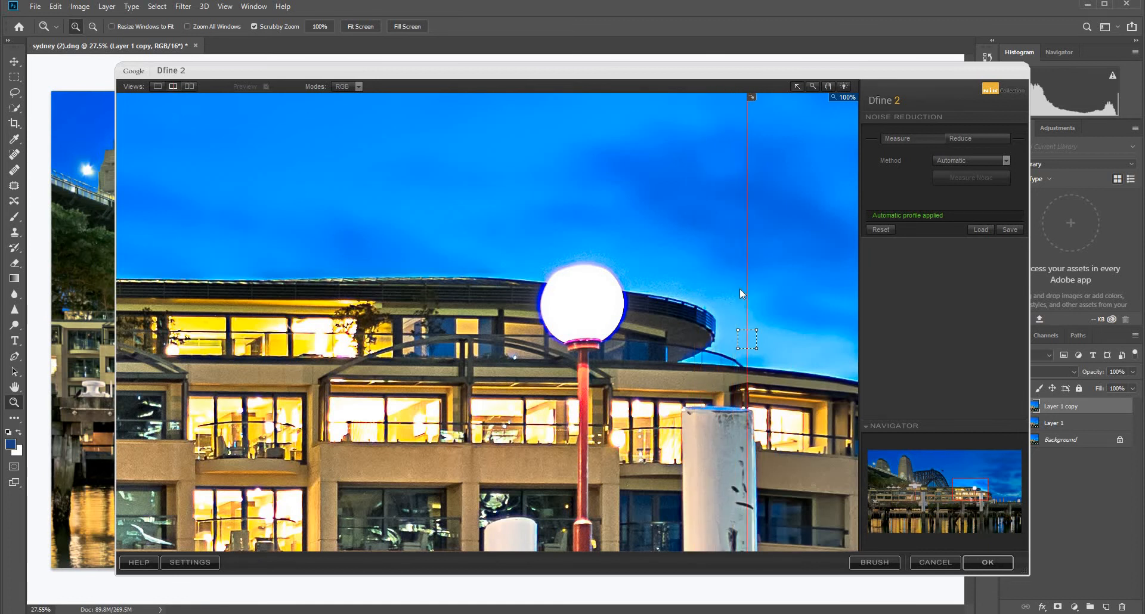
pyautogui.moveTo(969, 496); pyautogui.dragTo(970, 510)
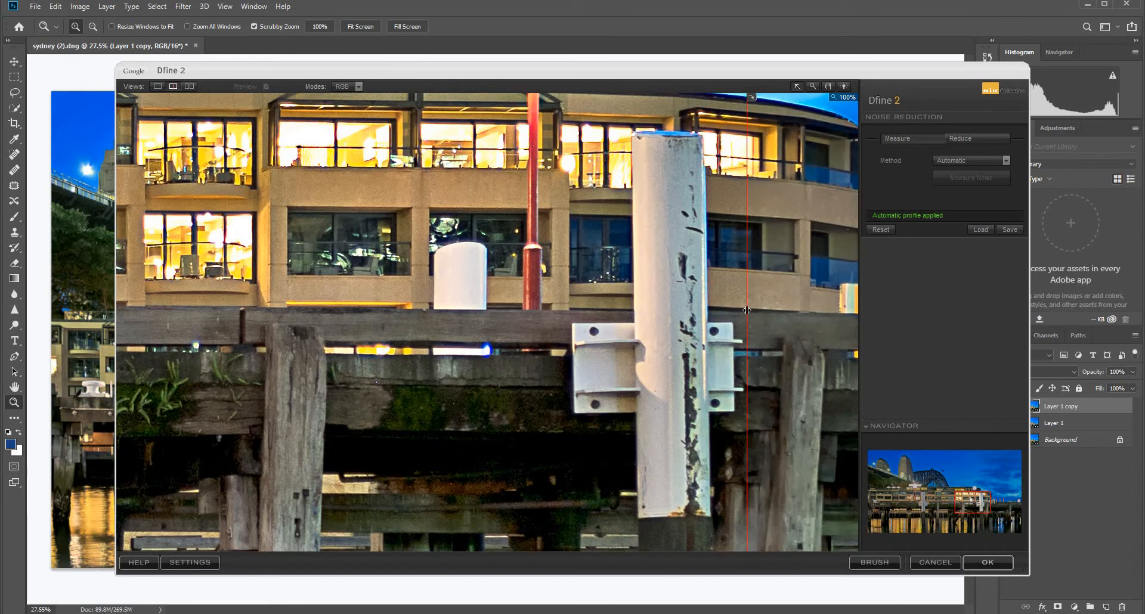
pyautogui.moveTo(731, 309); pyautogui.dragTo(422, 449)
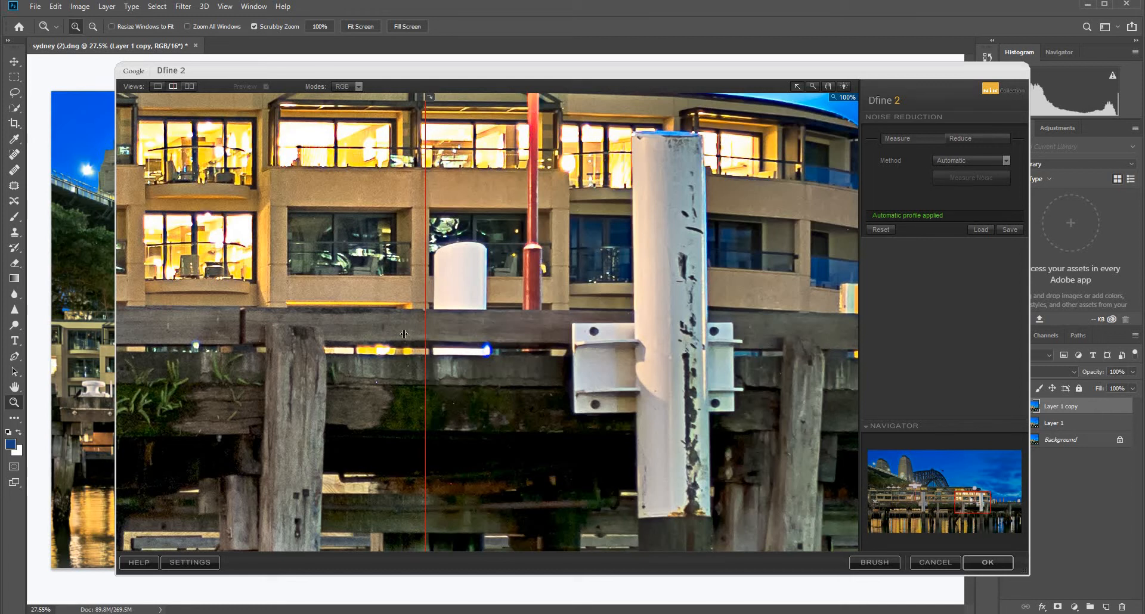
pyautogui.moveTo(374, 347); pyautogui.dragTo(405, 350)
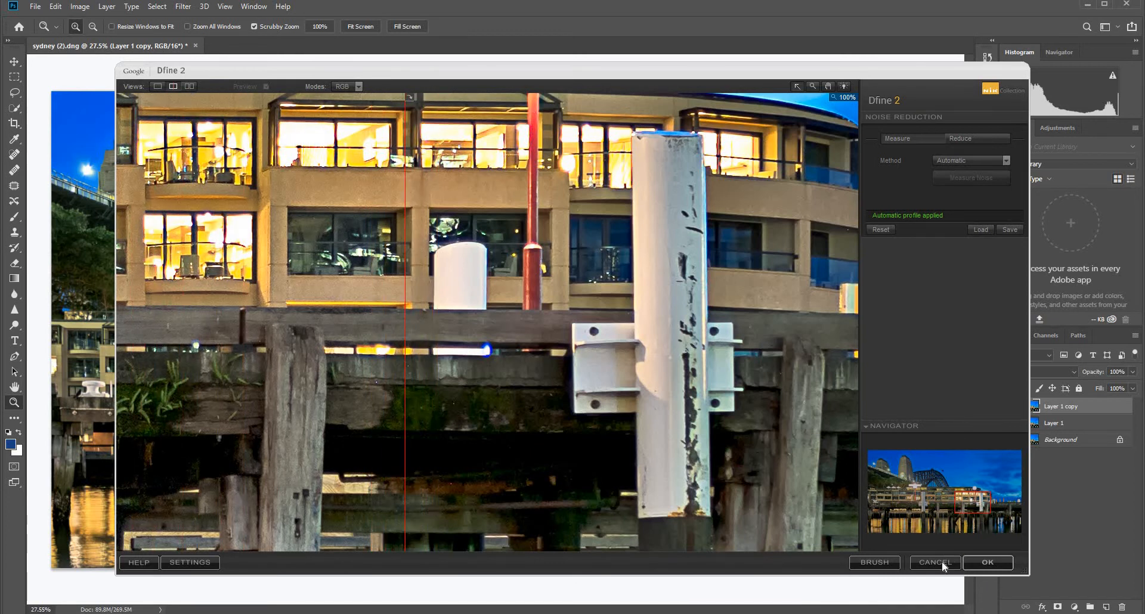
pyautogui.click(943, 566)
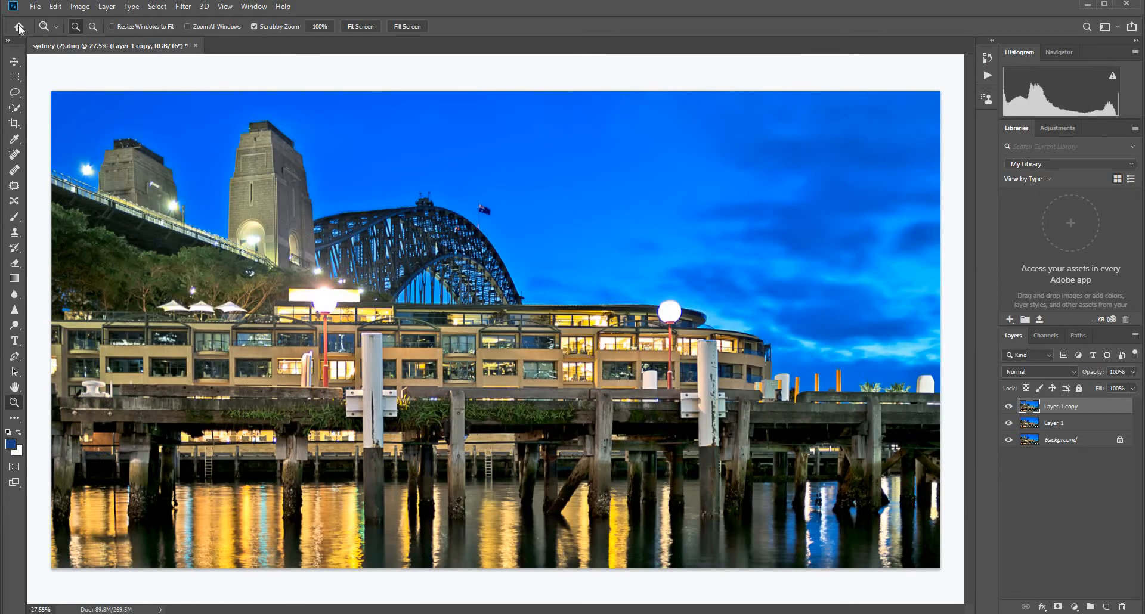
# Save the edited photo, close out of the Photoshop work and switch to Lightroom Classic.
pyautogui.click(37, 6)
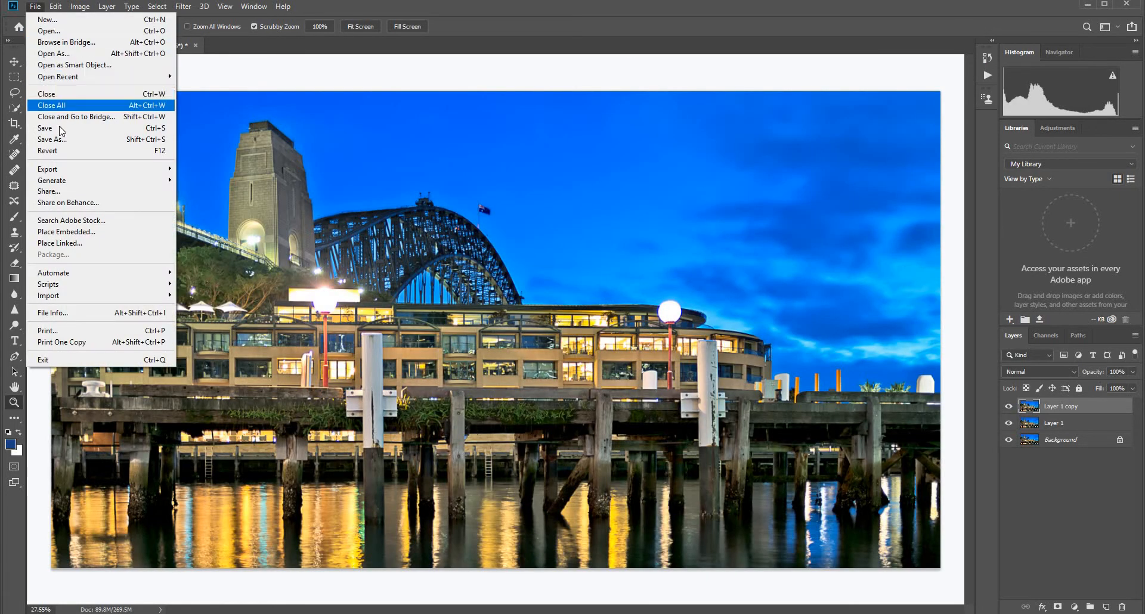
pyautogui.press('Return')
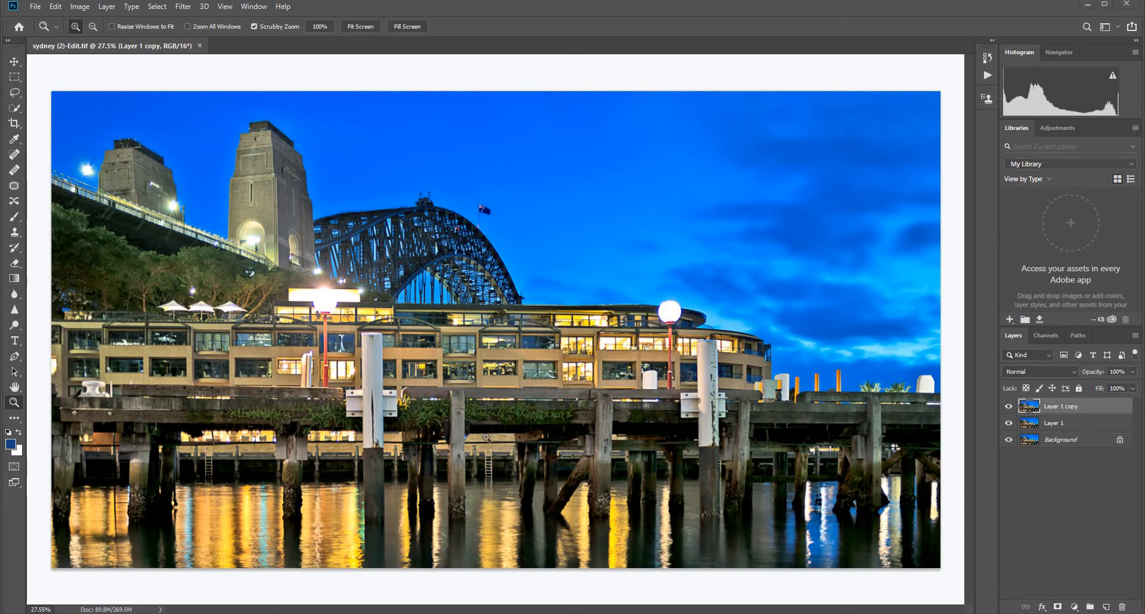
pyautogui.hotkey('alt', 'Tab')
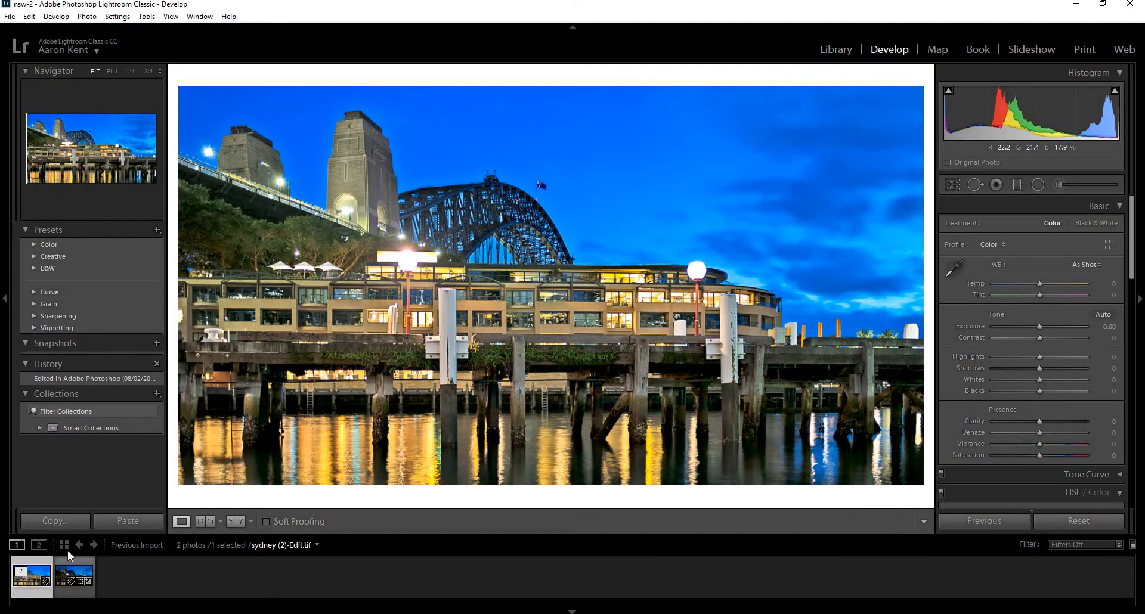
# Compare the original sydney (2).dng with sydney (2)-Edit.tif and inspect the edited bridge arch at 1:1.
pyautogui.click(62, 582)
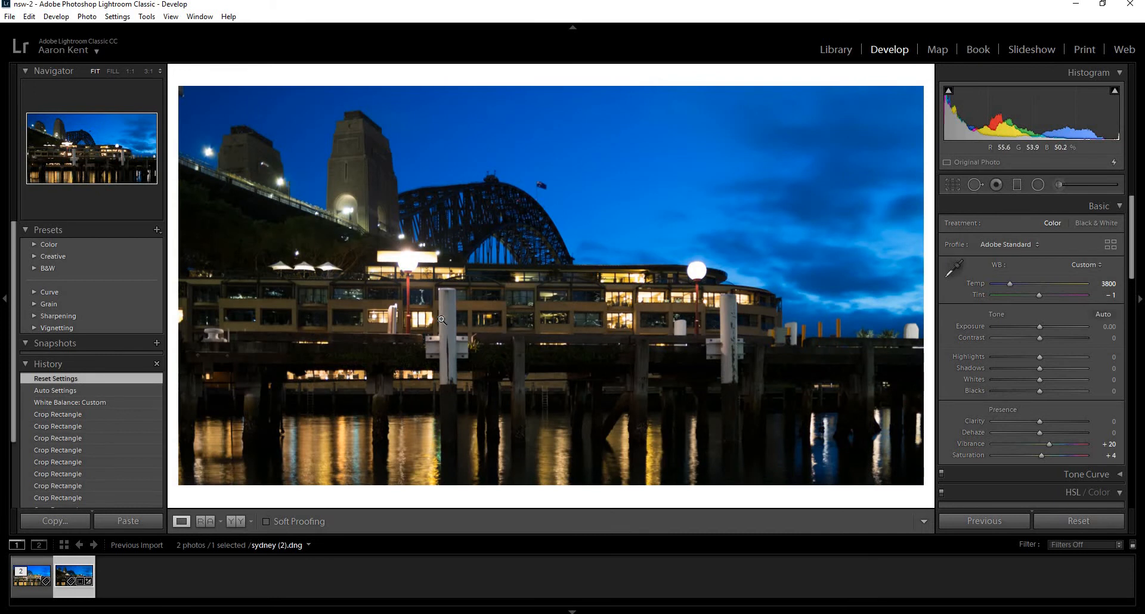
pyautogui.press('Left')
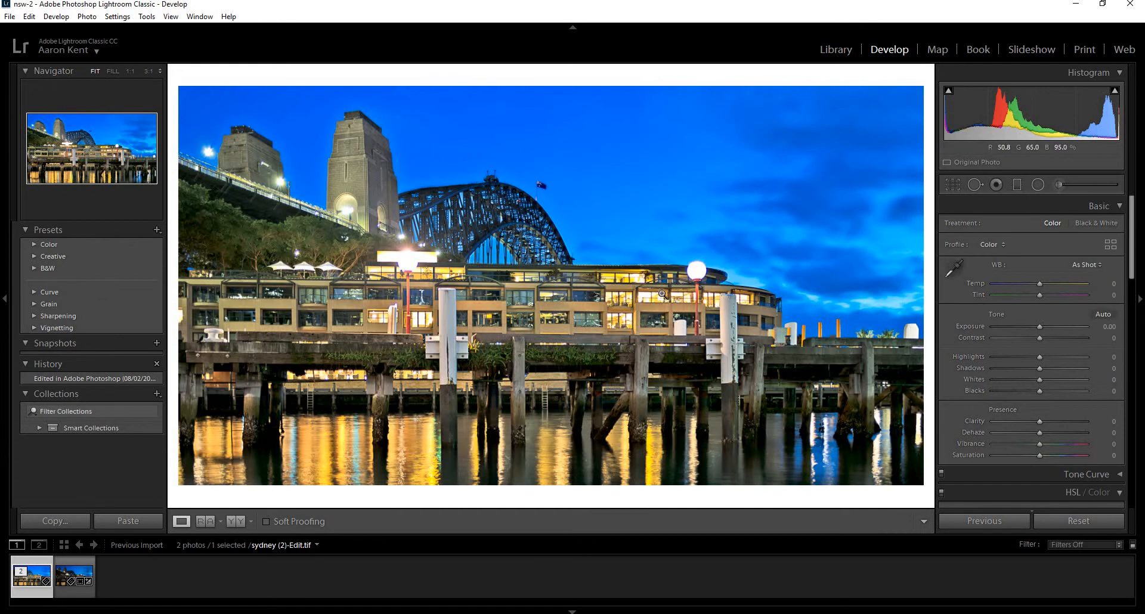
pyautogui.click(530, 231)
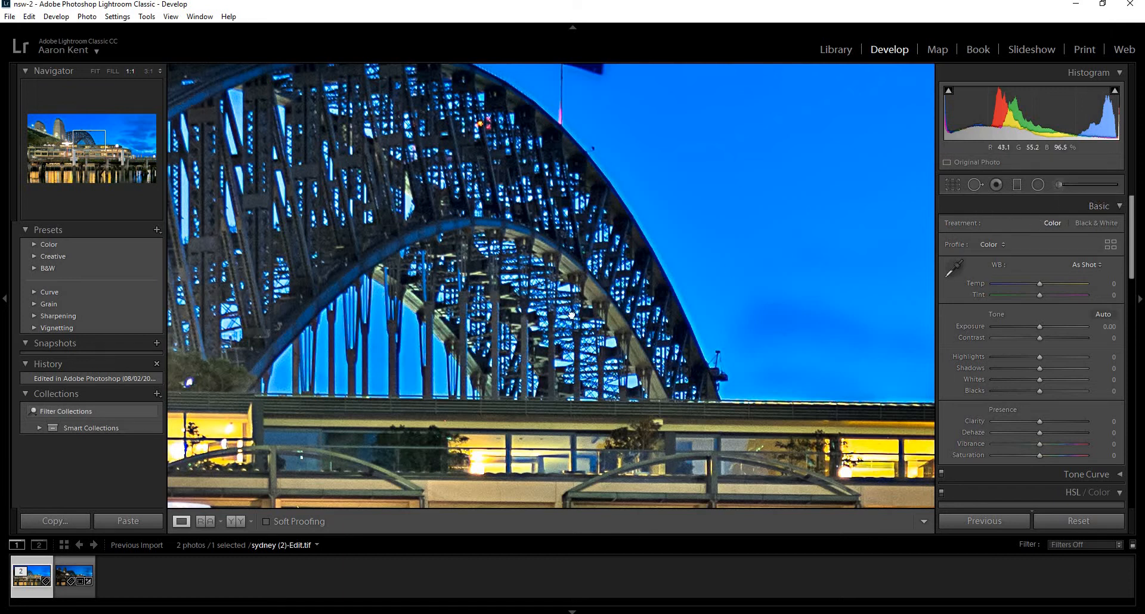
pyautogui.click(782, 272)
# Try rotating the crop of the edited photo to an angle of 3.73, and reset the angle to 0.
pyautogui.click(949, 185)
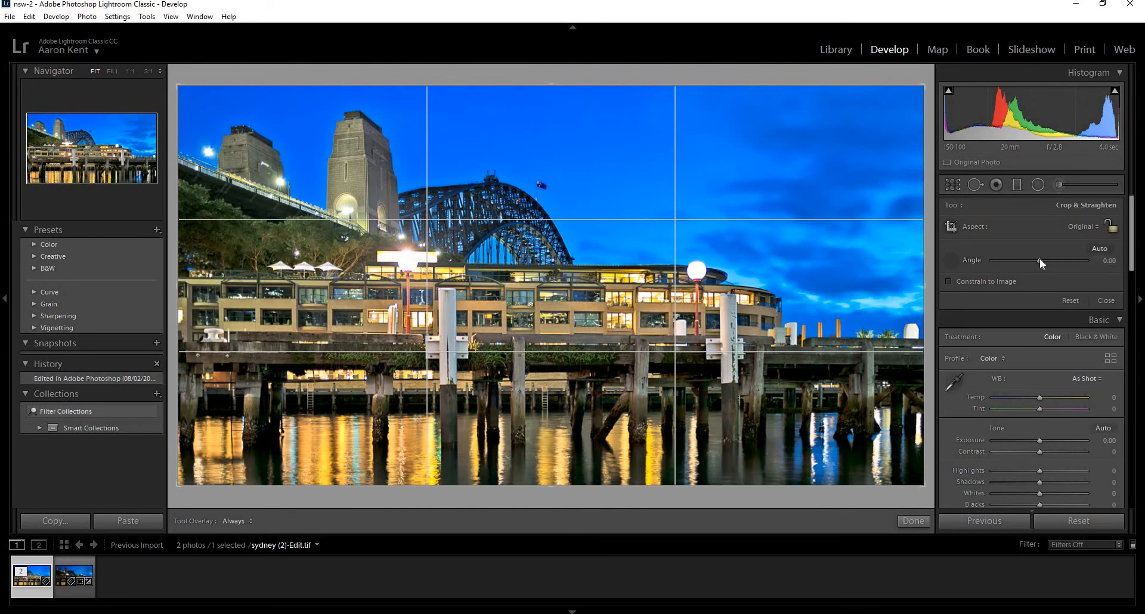
pyautogui.moveTo(1039, 261)
pyautogui.mouseDown()
pyautogui.moveTo(1061, 259)
pyautogui.moveTo(1037, 265)
pyautogui.mouseUp()
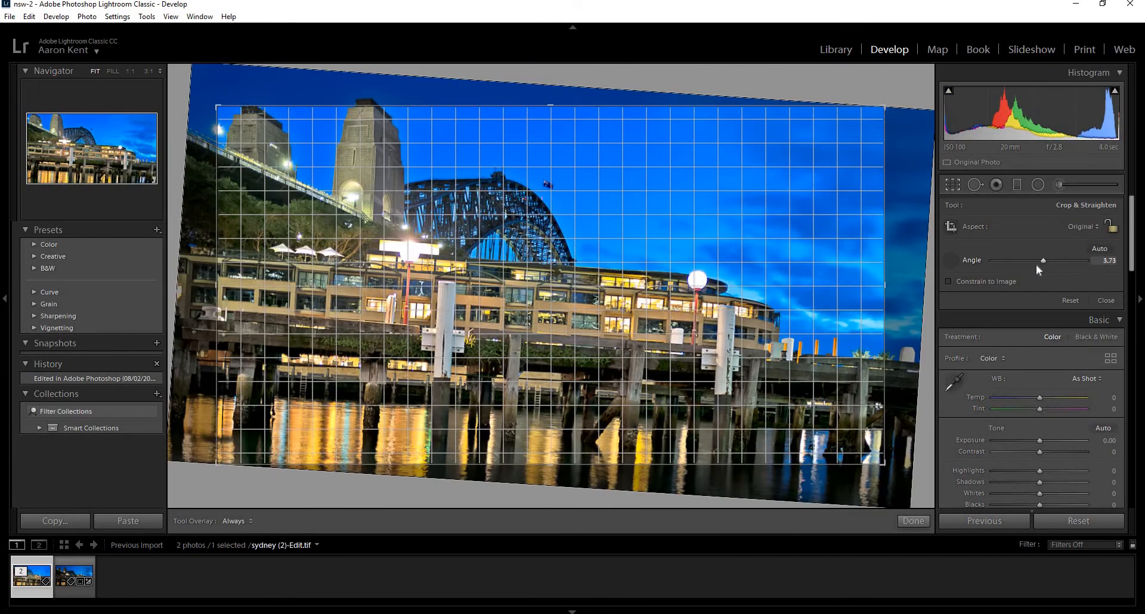
pyautogui.doubleClick(1036, 263)
# Try straightening the photo along the building's roofline to an angle of -0.39 and widening the crop to both side edges.
pyautogui.click(950, 260)
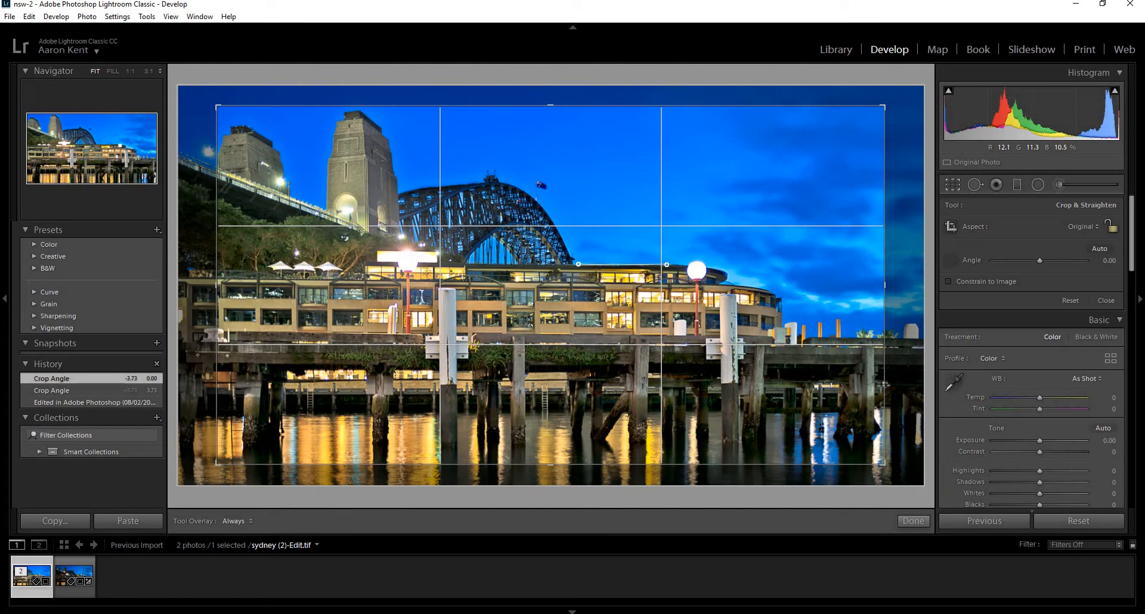
pyautogui.moveTo(666, 264); pyautogui.dragTo(666, 265)
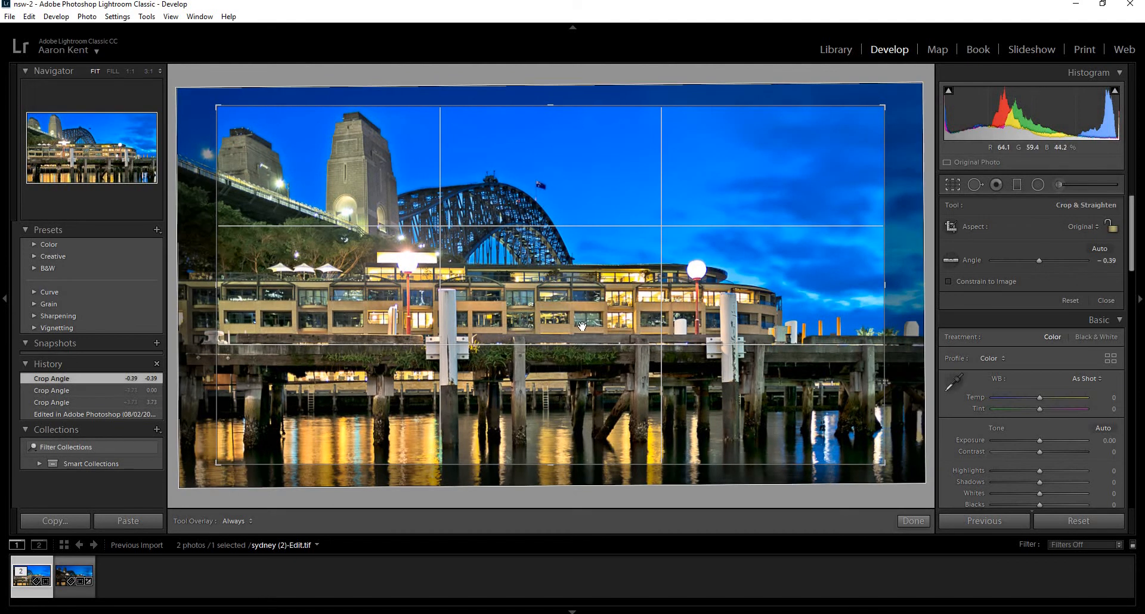
pyautogui.moveTo(885, 287); pyautogui.dragTo(922, 288)
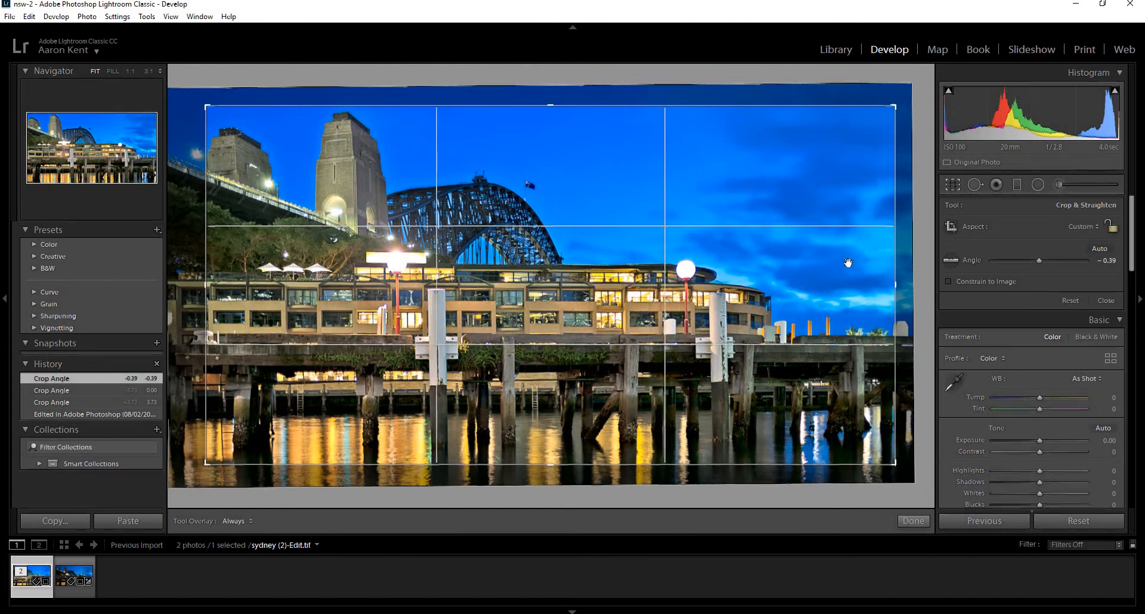
pyautogui.click(655, 139)
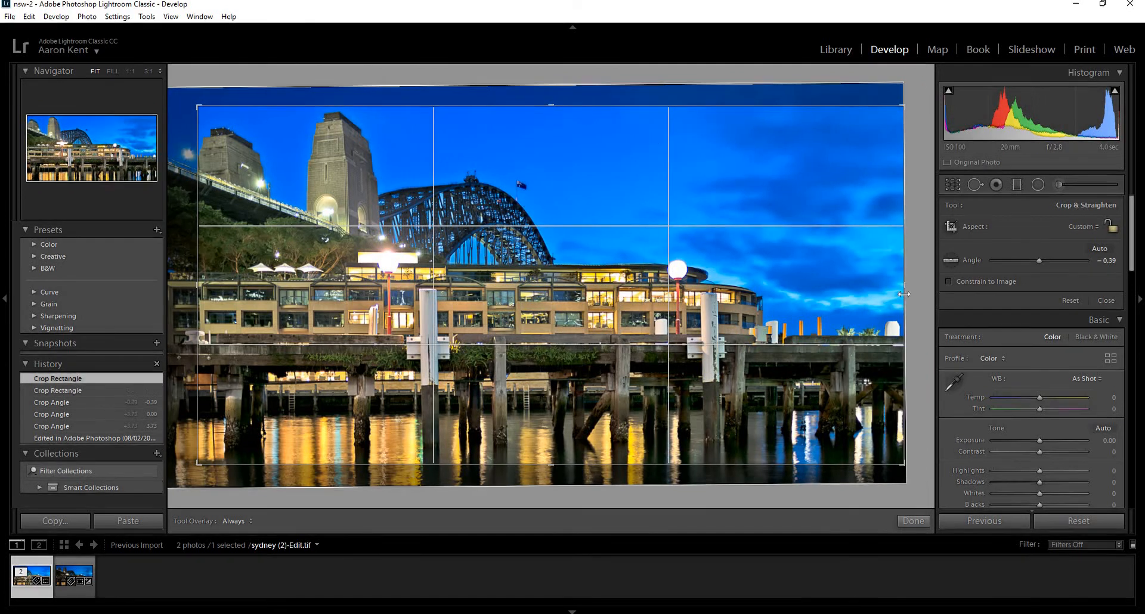
pyautogui.moveTo(153, 286); pyautogui.dragTo(152, 286)
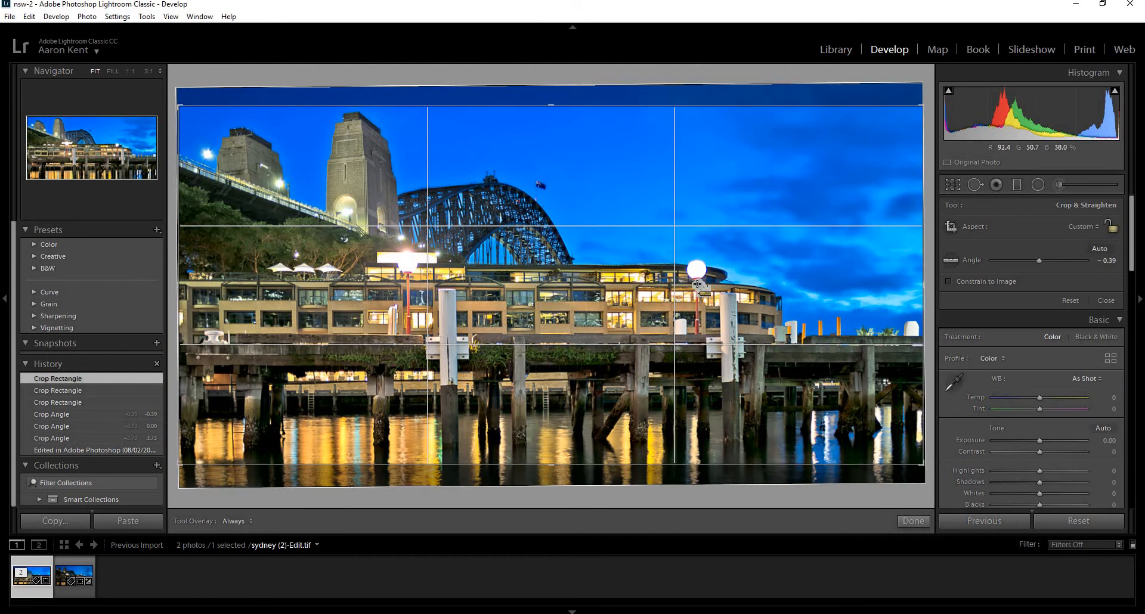
# Undo all the crop rectangle and crop angle changes, retry the straighten line on the roof, and leave the crop.
pyautogui.hotkey('ctrl', 'z')
pyautogui.hotkey('ctrl', 'z')
pyautogui.hotkey('ctrl', 'z')
pyautogui.hotkey('ctrl', 'z')
pyautogui.hotkey('ctrl', 'z')
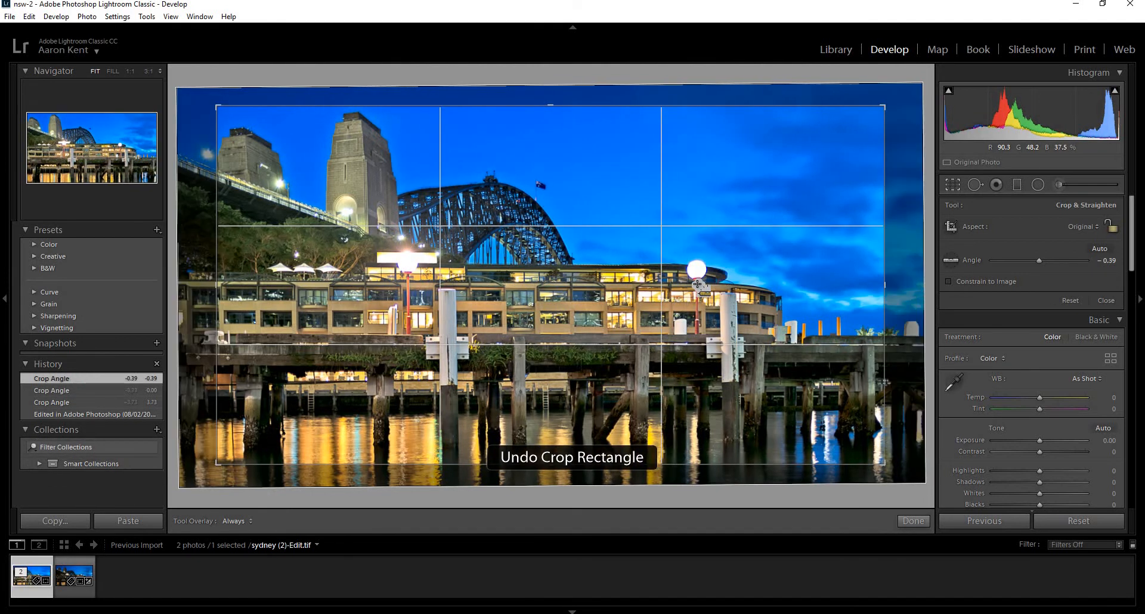
pyautogui.hotkey('ctrl', 'z')
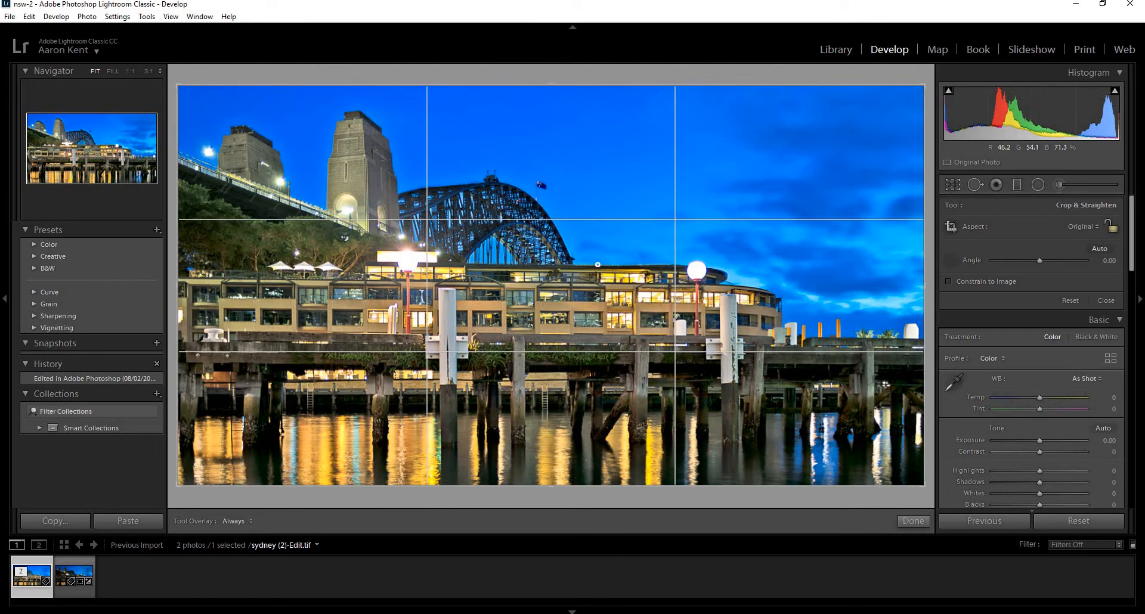
pyautogui.moveTo(645, 267); pyautogui.dragTo(664, 263)
pyautogui.click(949, 187)
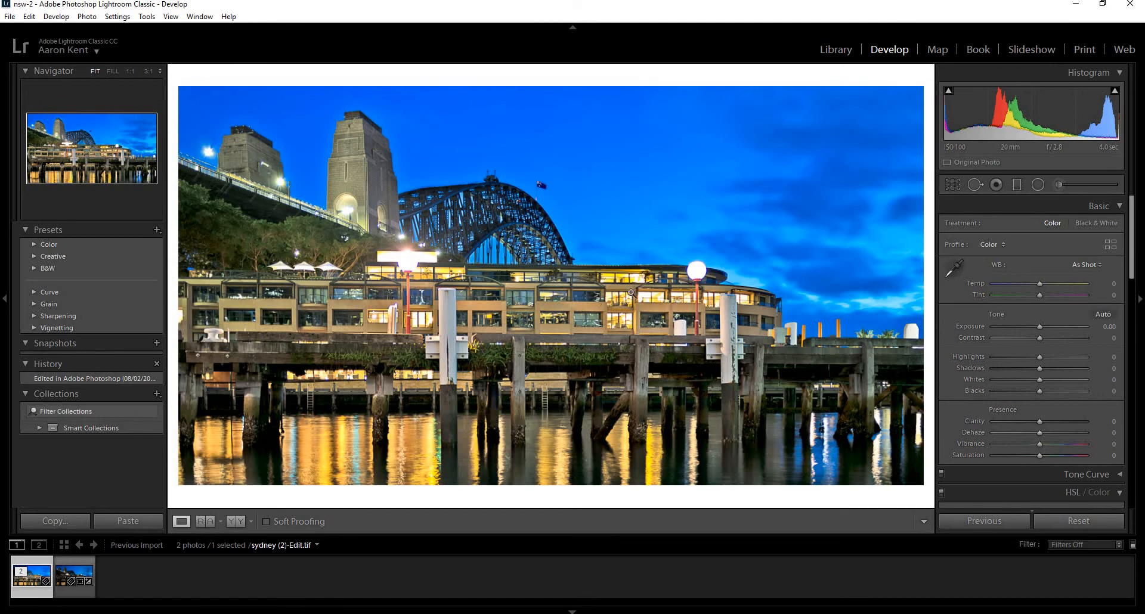
# Inspect the hotel facade at 1:1, try straightening along its balconies to an angle of -1.00, and undo that crop angle.
pyautogui.click(637, 267)
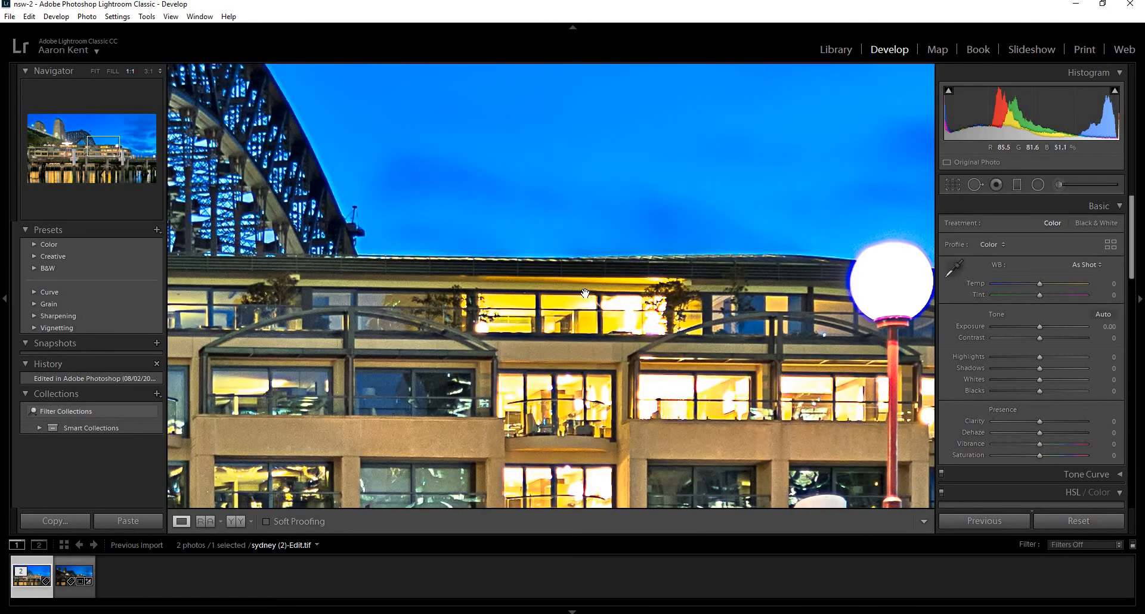
pyautogui.moveTo(579, 329); pyautogui.dragTo(738, 213)
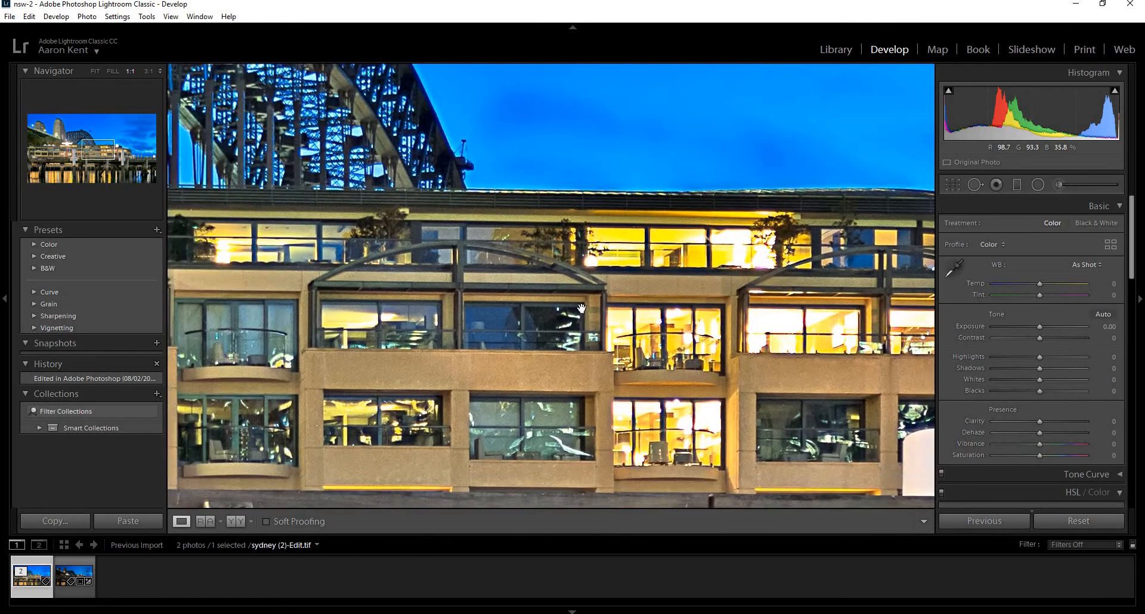
pyautogui.click(961, 183)
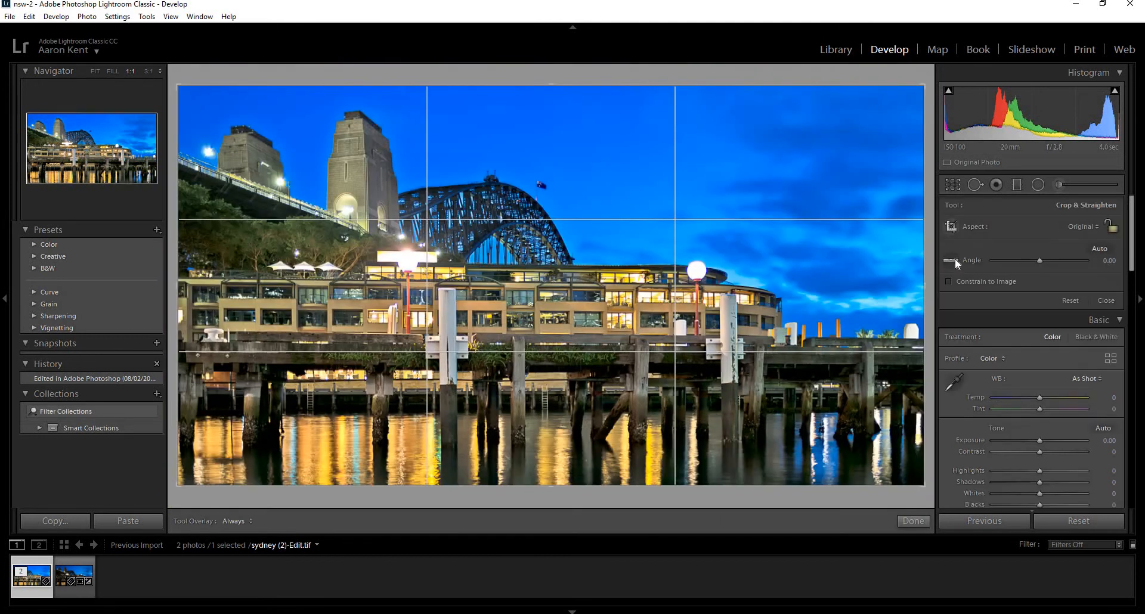
pyautogui.click(950, 259)
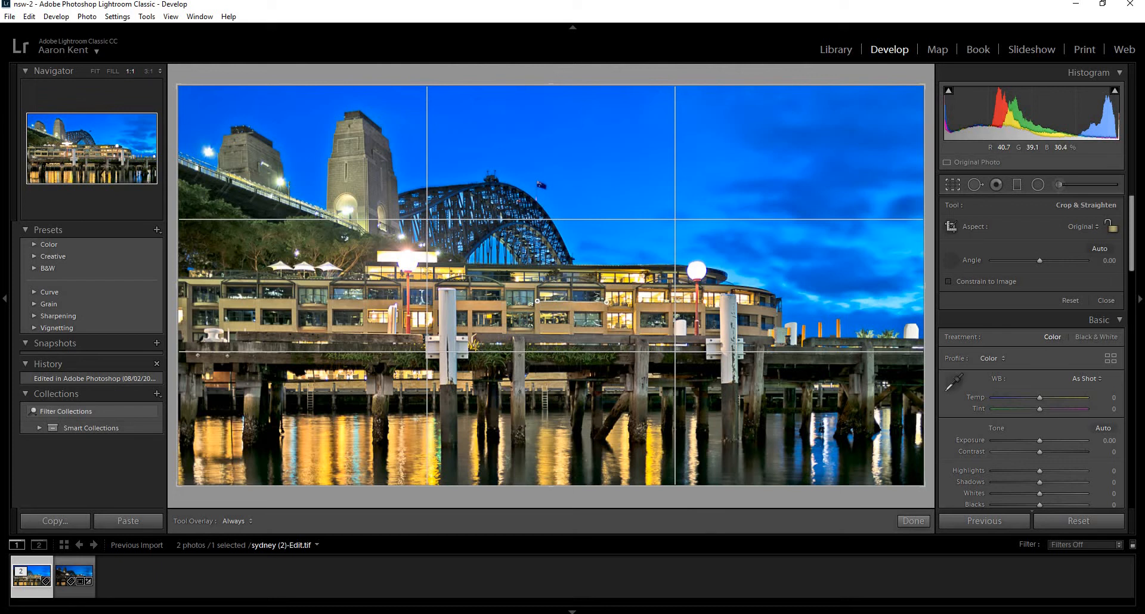
pyautogui.moveTo(604, 303); pyautogui.dragTo(604, 303)
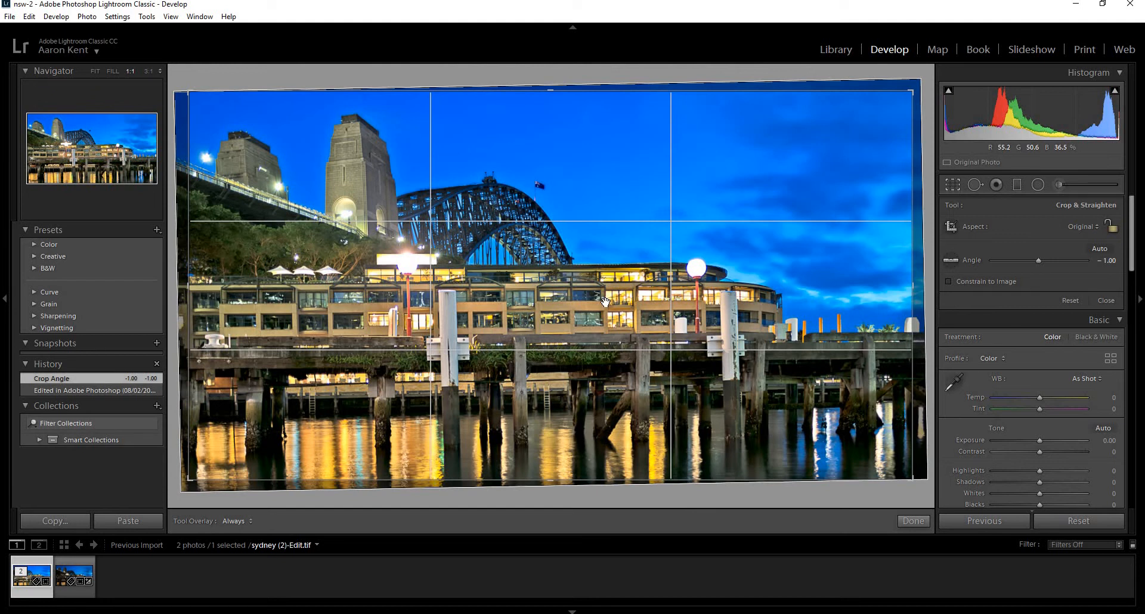
pyautogui.hotkey('ctrl', 'z')
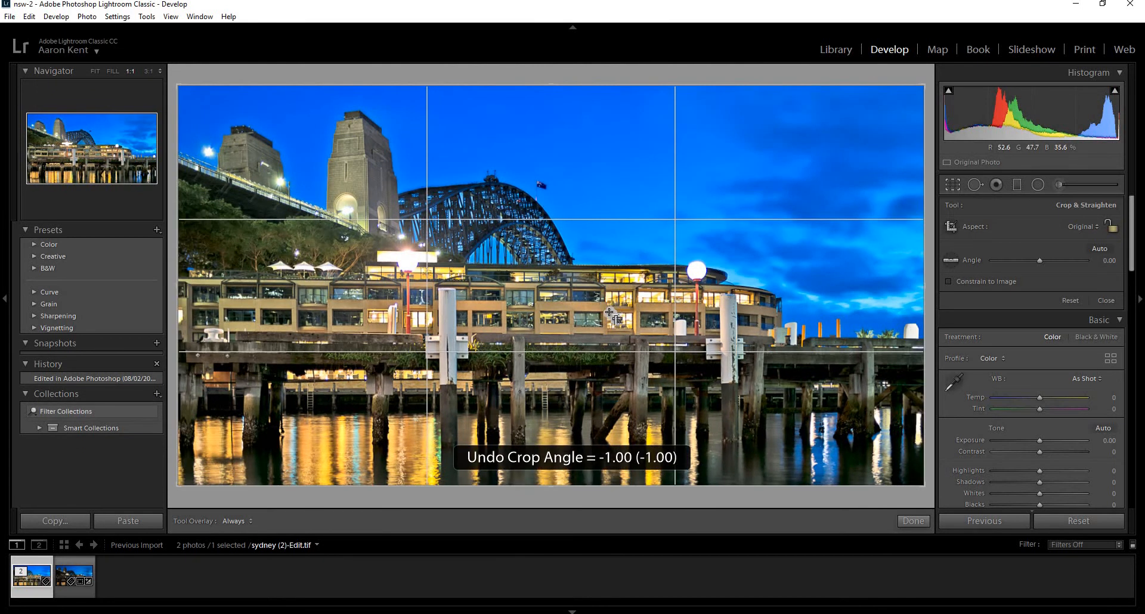
# Reopen the crop, rotate the photo to an angle of 0.40 and apply the straightened crop.
pyautogui.click(952, 184)
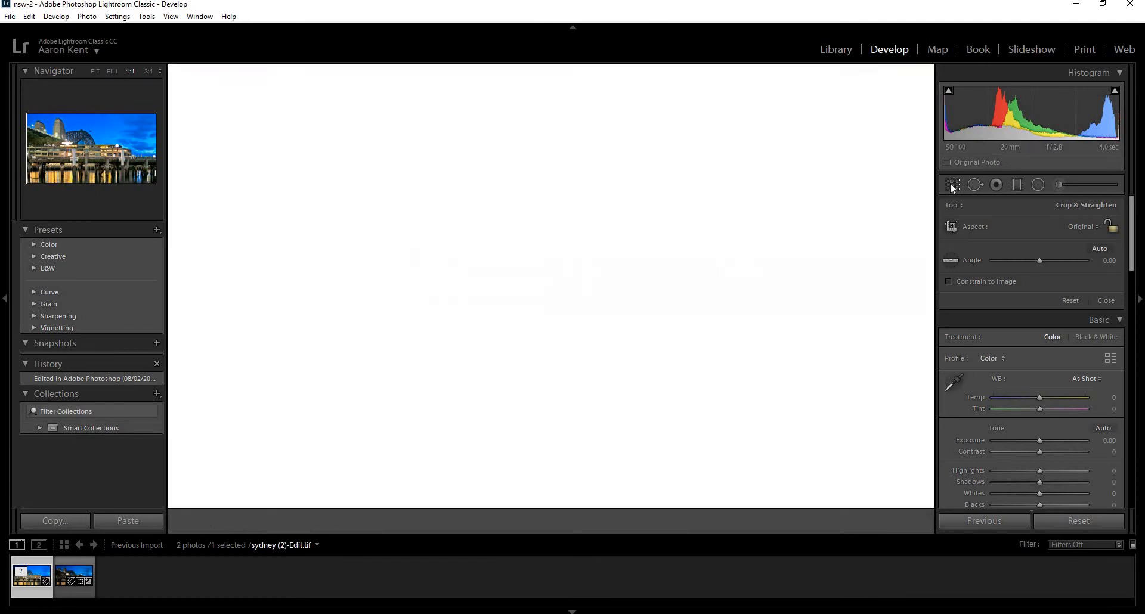
pyautogui.press('r')
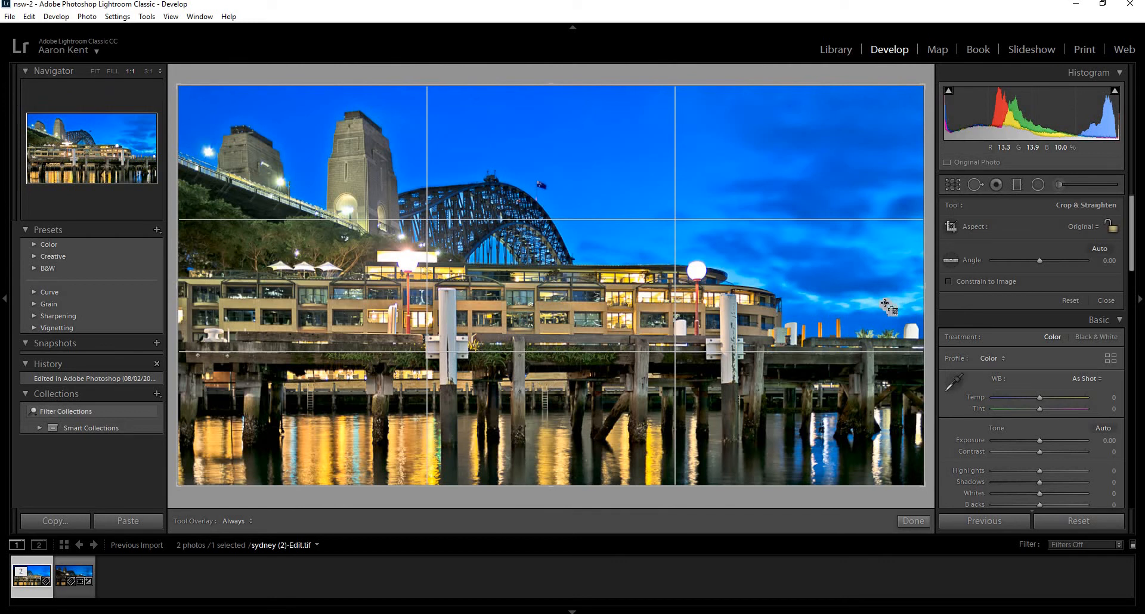
pyautogui.moveTo(928, 283); pyautogui.dragTo(928, 285)
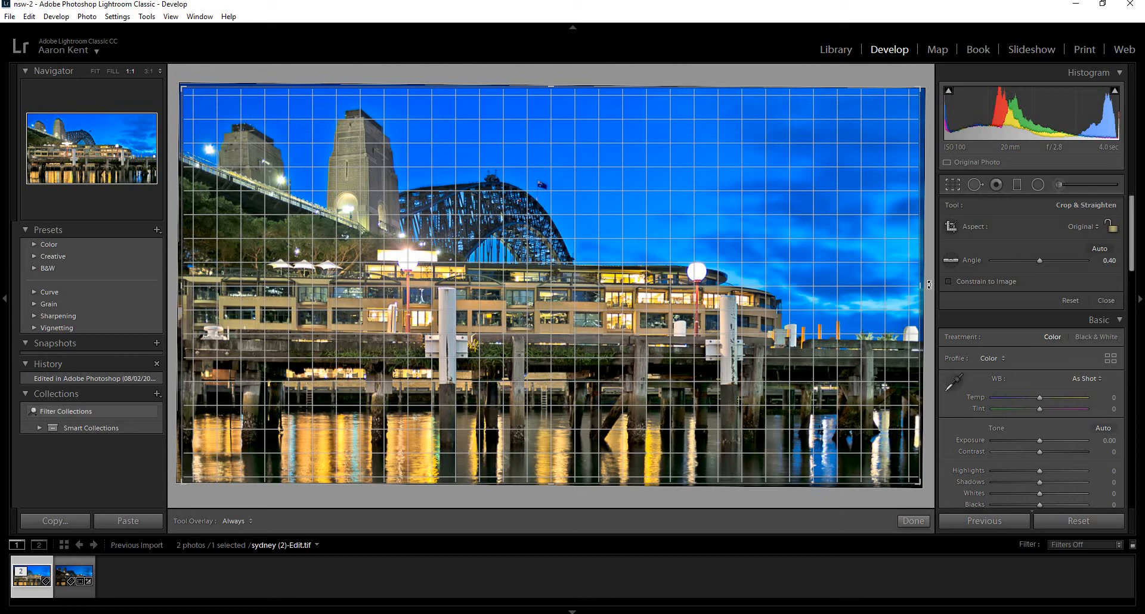
pyautogui.moveTo(836, 303); pyautogui.dragTo(836, 302)
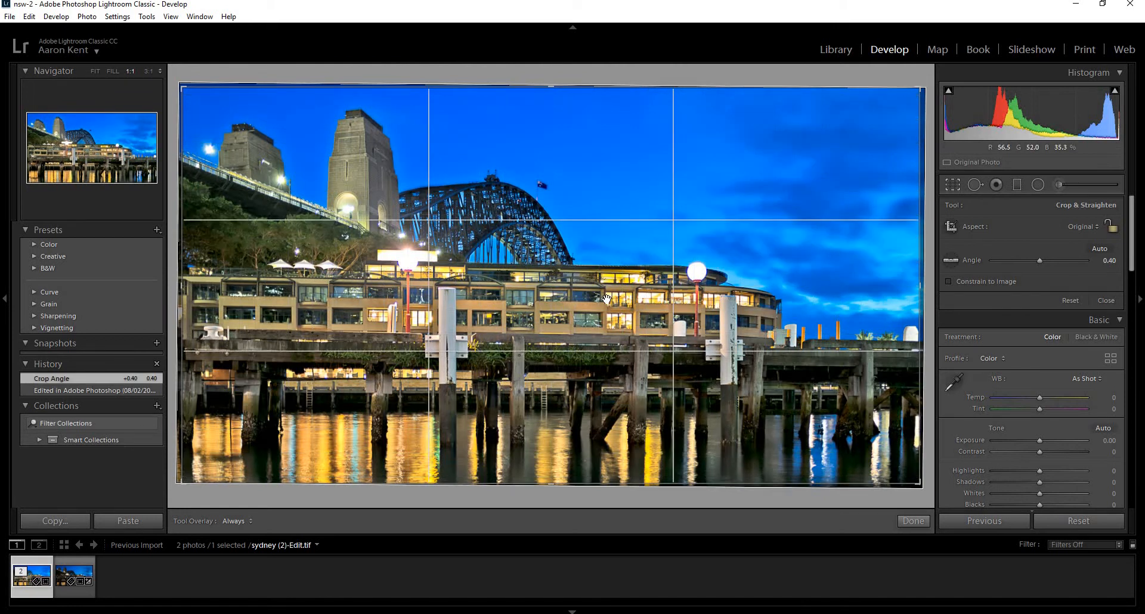
pyautogui.press('z')
pyautogui.press('z')
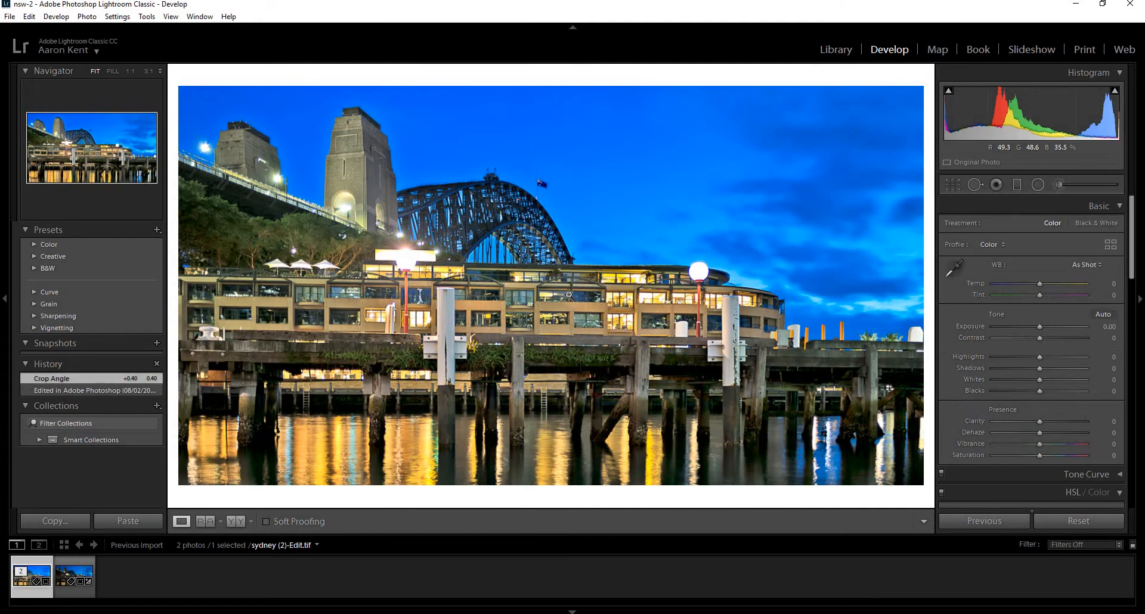
pyautogui.click(952, 186)
# Zoom in on the bridge and paint an Adjustment Brush spot on the arch with Exposure 1.00 and brush size 6.3.
pyautogui.click(547, 242)
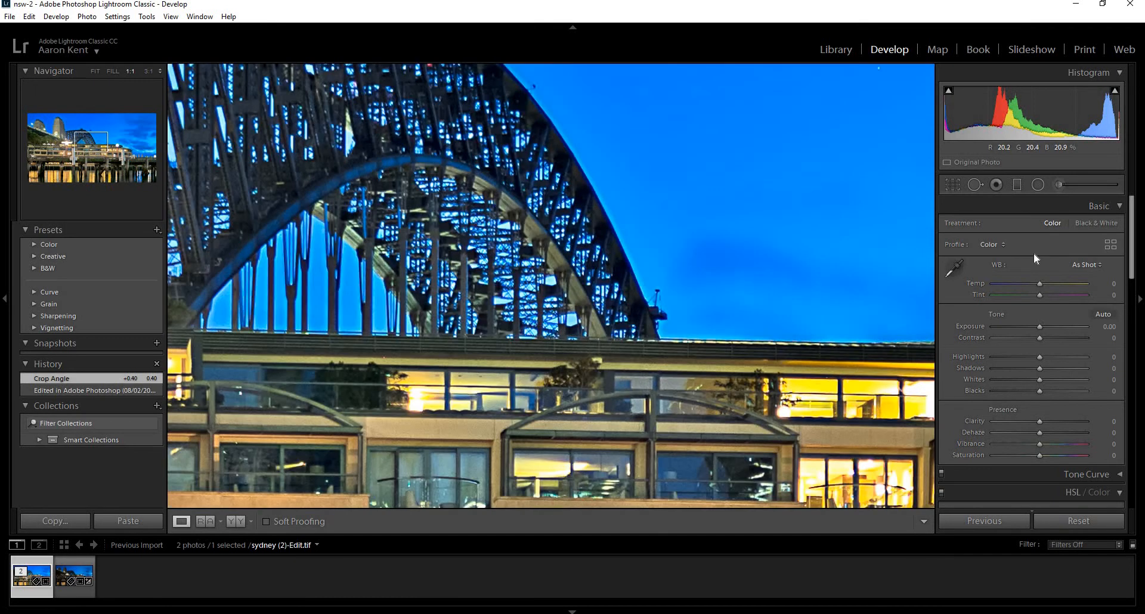
pyautogui.click(1061, 185)
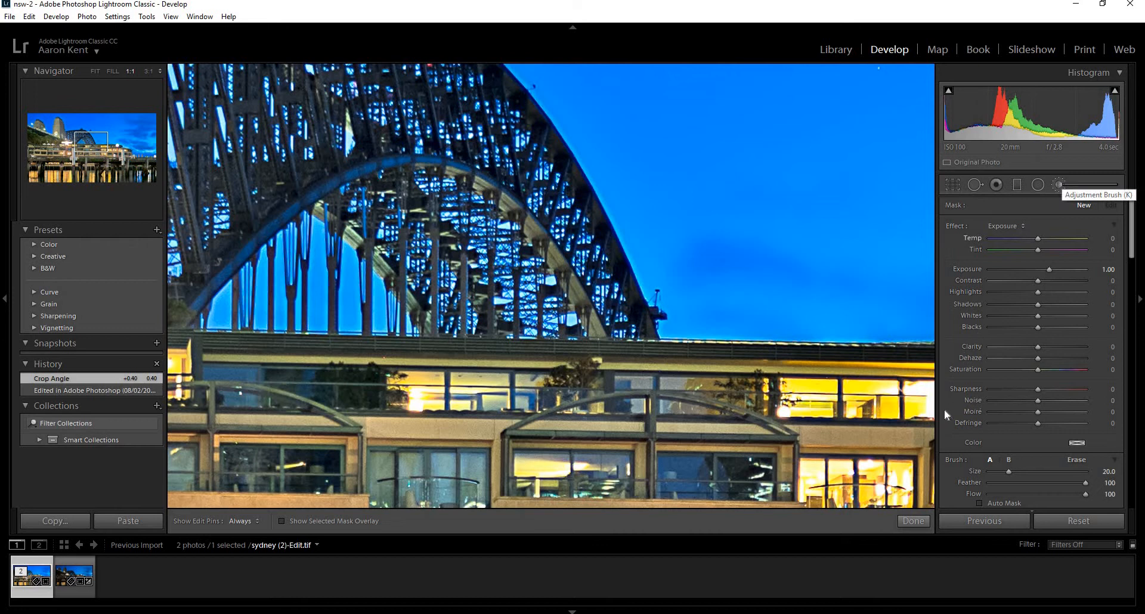
pyautogui.click(996, 473)
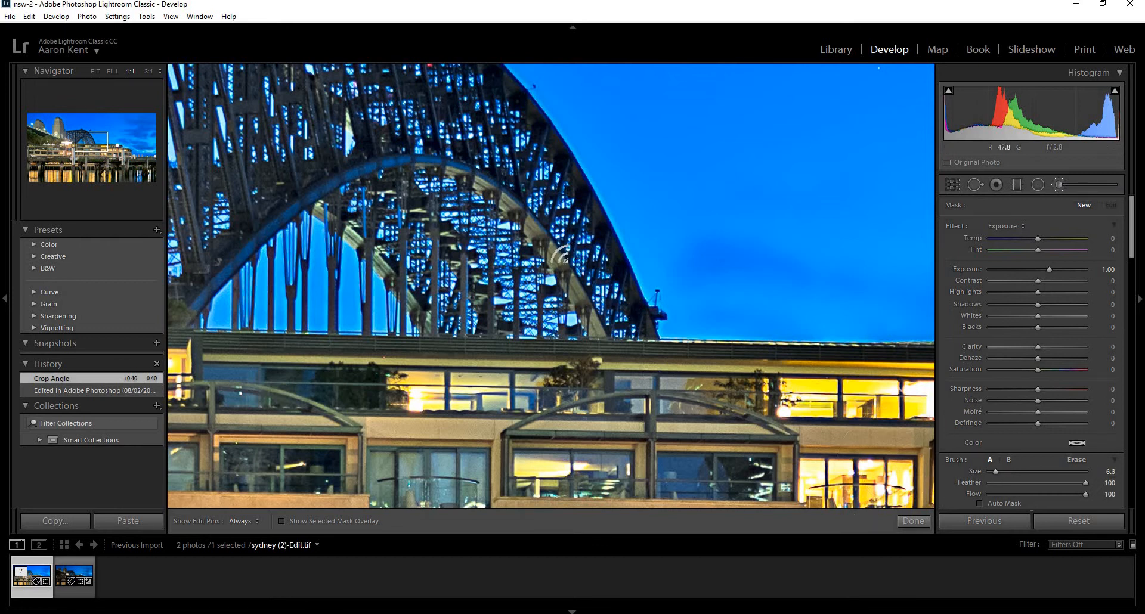
pyautogui.click(554, 256)
# Set the brush's Range Mask to Color and sample a color area along the lower bridge arch.
pyautogui.scroll(-2, 956, 345)
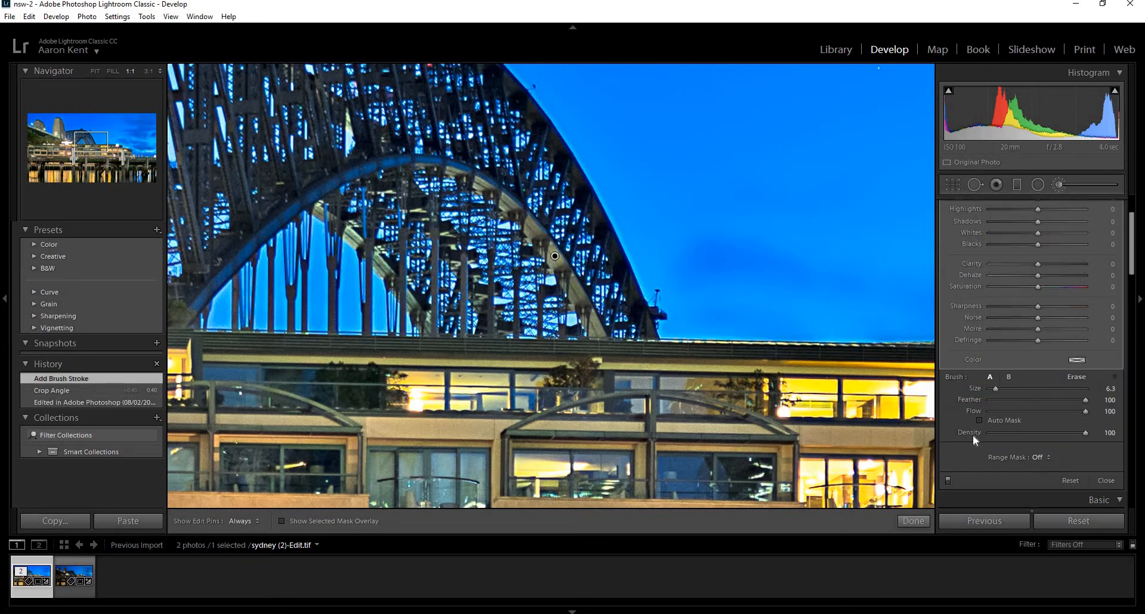
pyautogui.click(1038, 464)
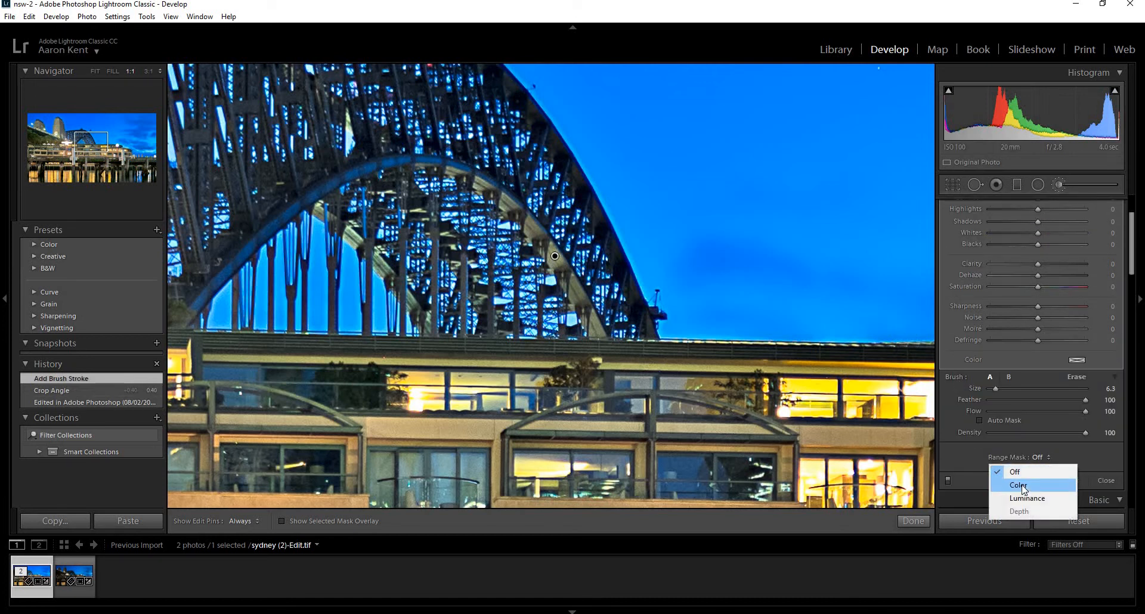
pyautogui.click(1020, 485)
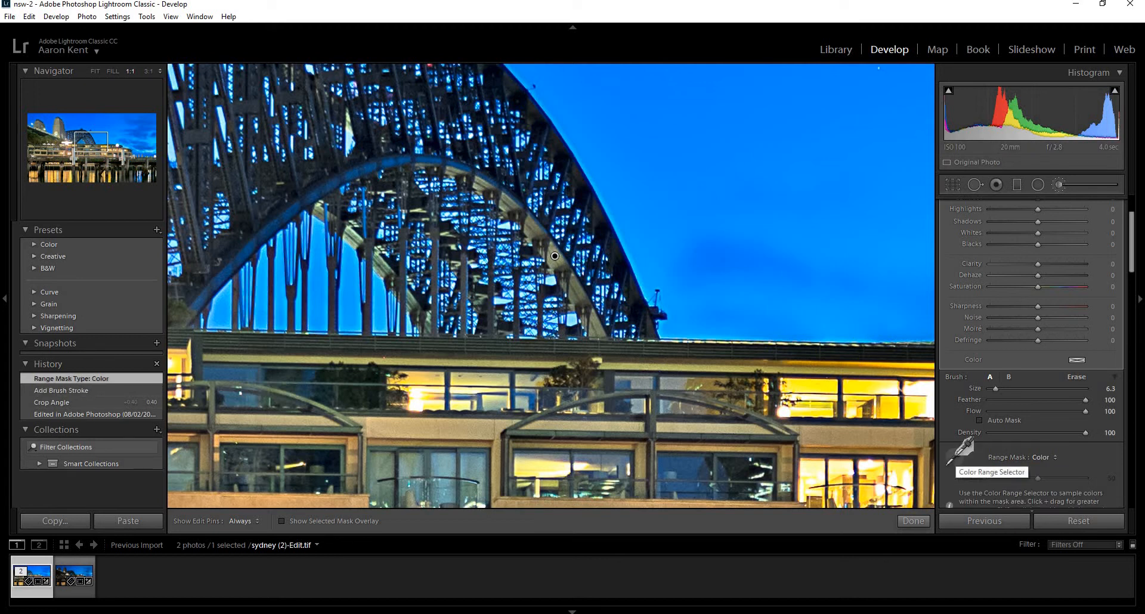
pyautogui.click(955, 460)
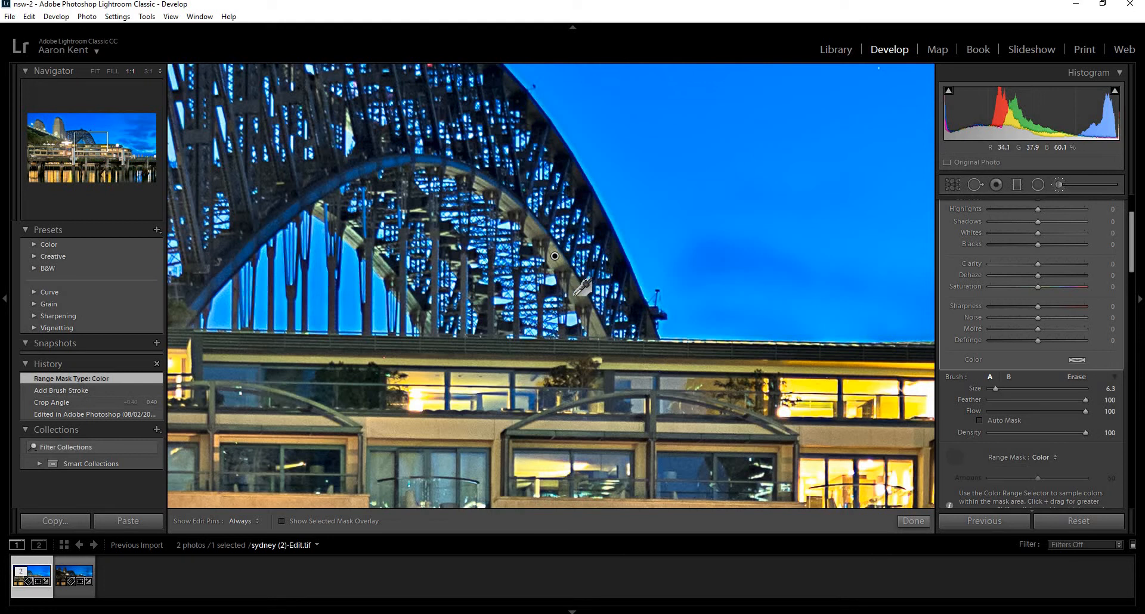
pyautogui.moveTo(568, 285); pyautogui.dragTo(582, 304)
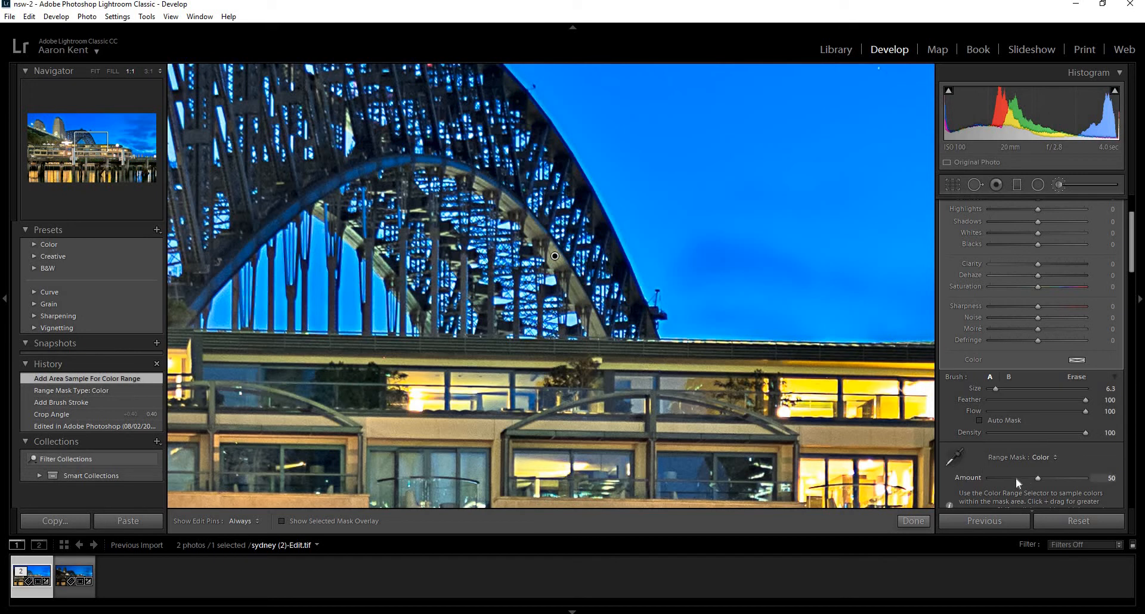
# With the color range Amount at 27 and Exposure at 3.50, paint over the whole bridge using a size 24.0 brush.
pyautogui.click(1014, 477)
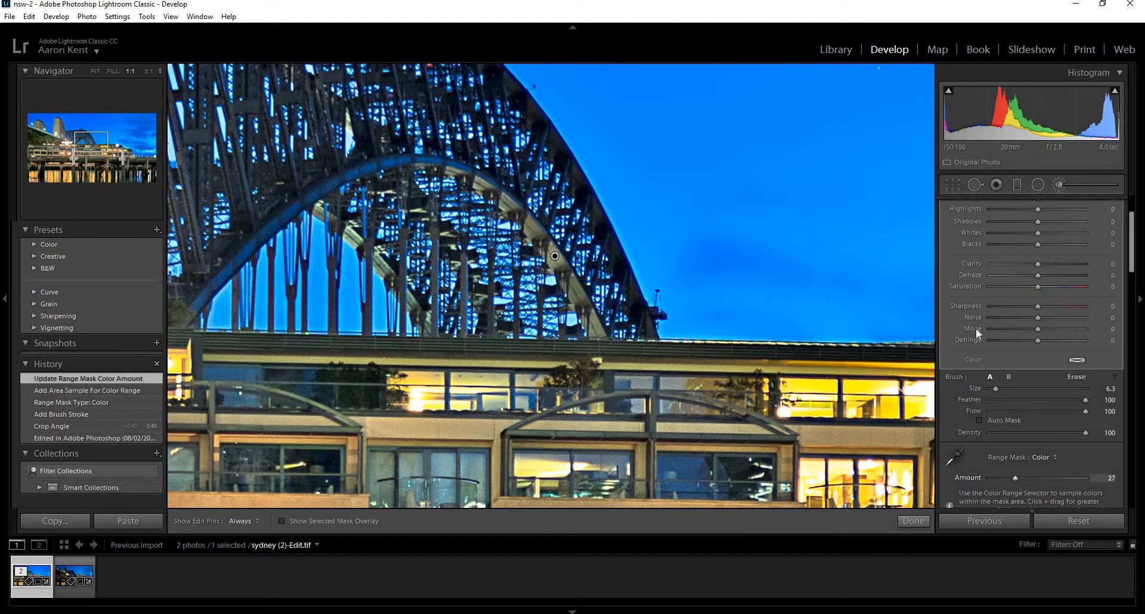
pyautogui.scroll(3, 975, 328)
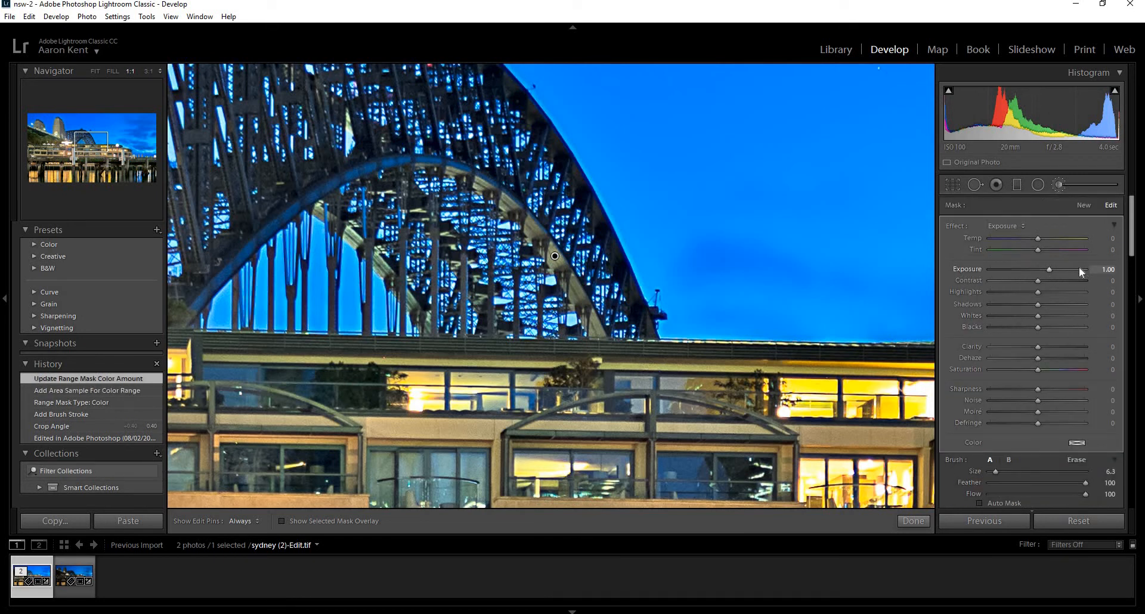
pyautogui.moveTo(1079, 267); pyautogui.dragTo(1078, 266)
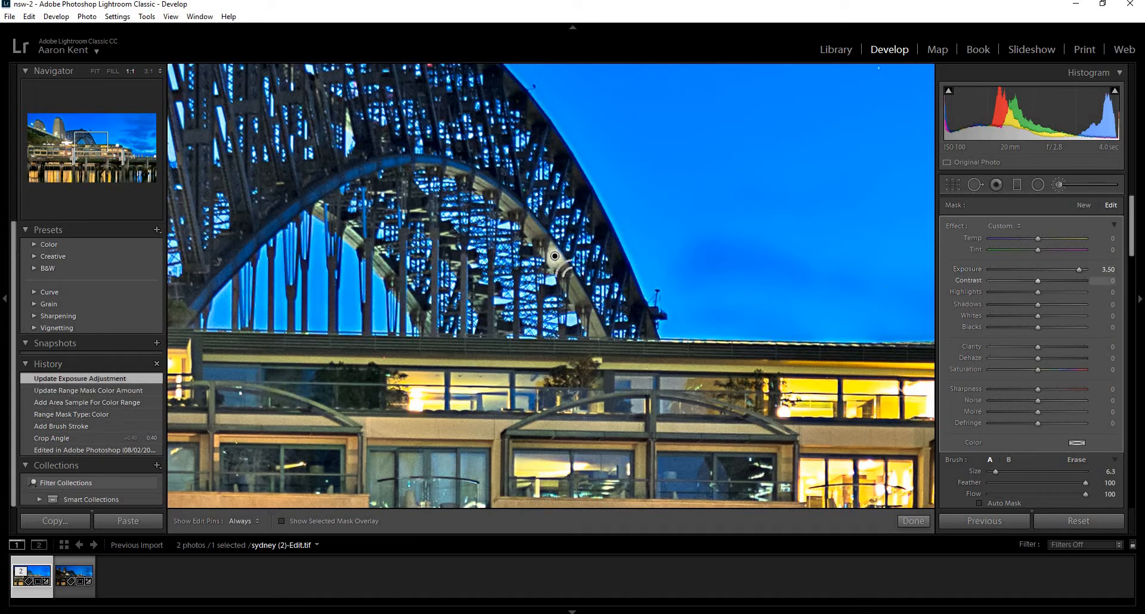
pyautogui.scroll(4, 566, 273)
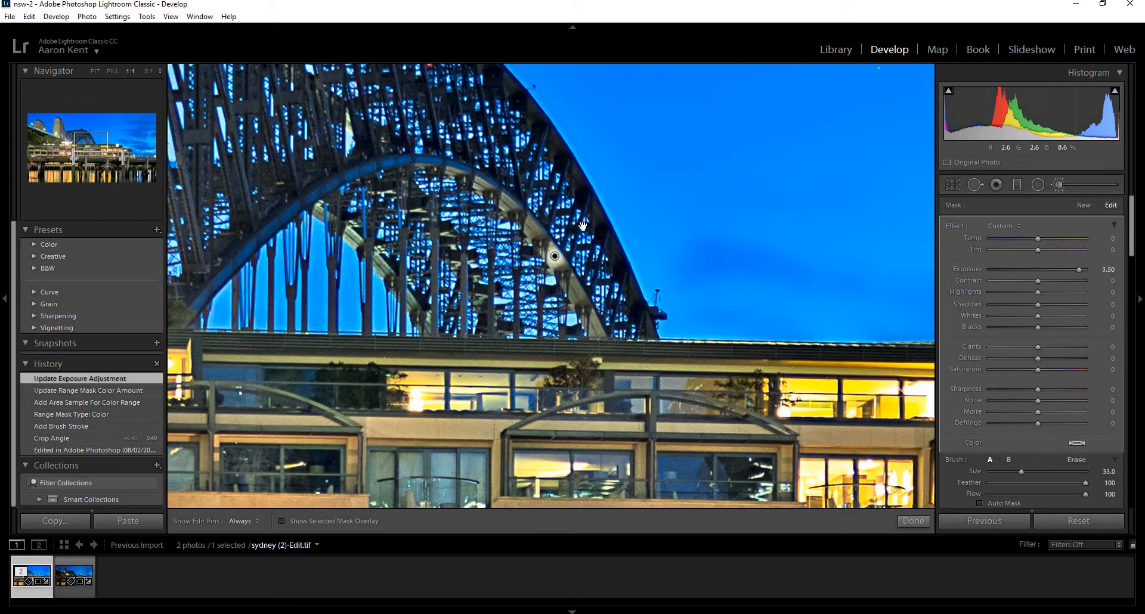
pyautogui.press('z')
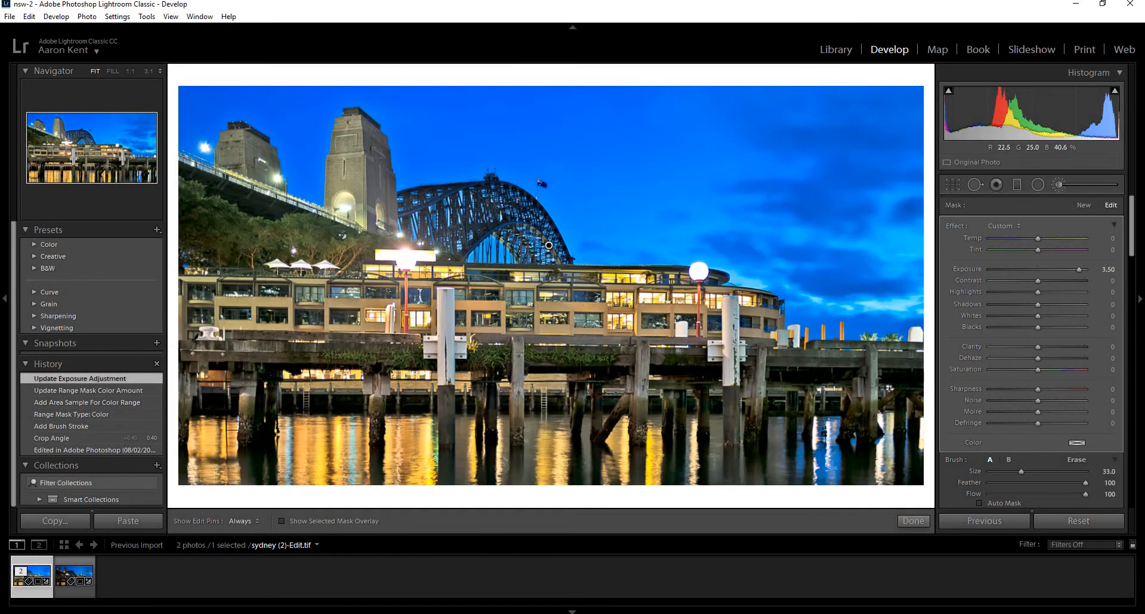
pyautogui.moveTo(490, 224)
pyautogui.mouseDown()
pyautogui.moveTo(428, 217)
pyautogui.moveTo(523, 226)
pyautogui.moveTo(557, 260)
pyautogui.moveTo(524, 256)
pyautogui.moveTo(564, 266)
pyautogui.moveTo(512, 265)
pyautogui.mouseUp()
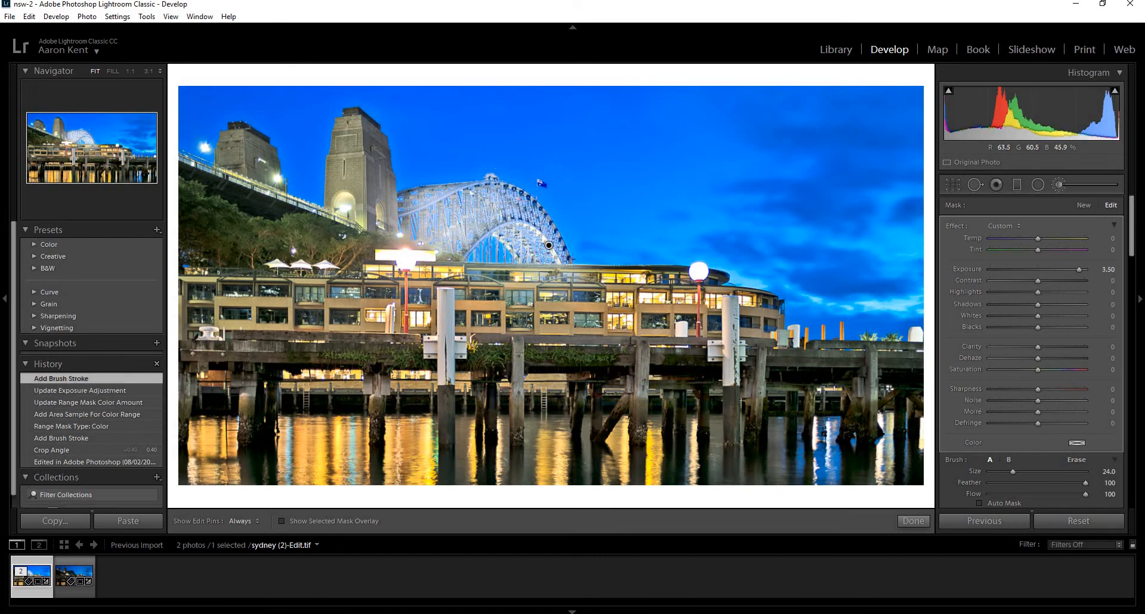
# Lower the Range Mask Amount to 9 and erase mask spill from the hotel, trees and stone pylon at brush size 8.0.
pyautogui.scroll(-5, 955, 350)
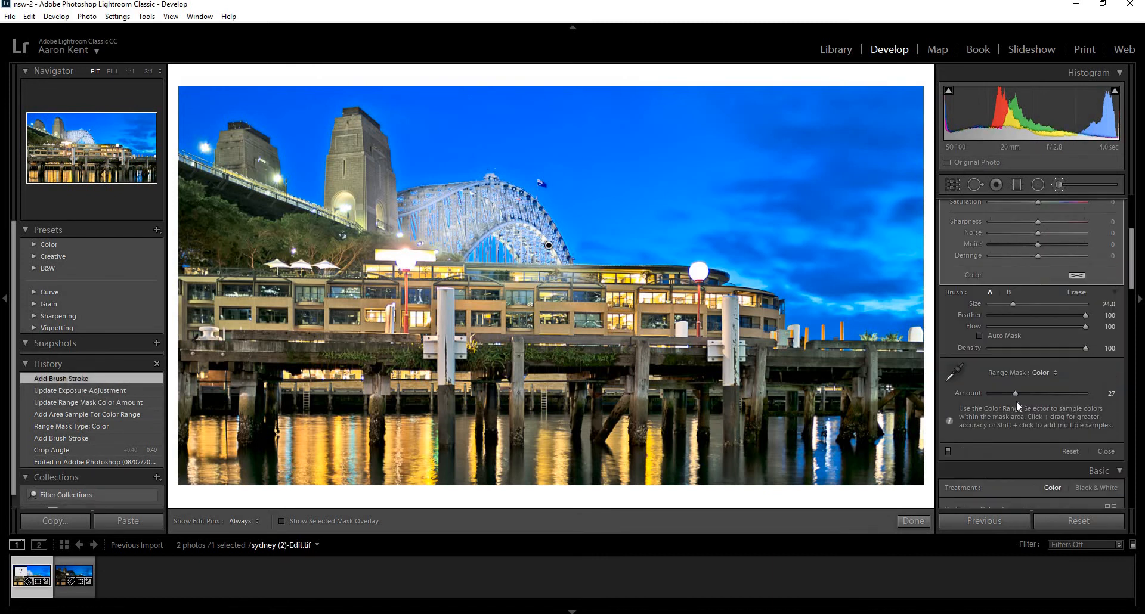
pyautogui.moveTo(1014, 394); pyautogui.dragTo(997, 396)
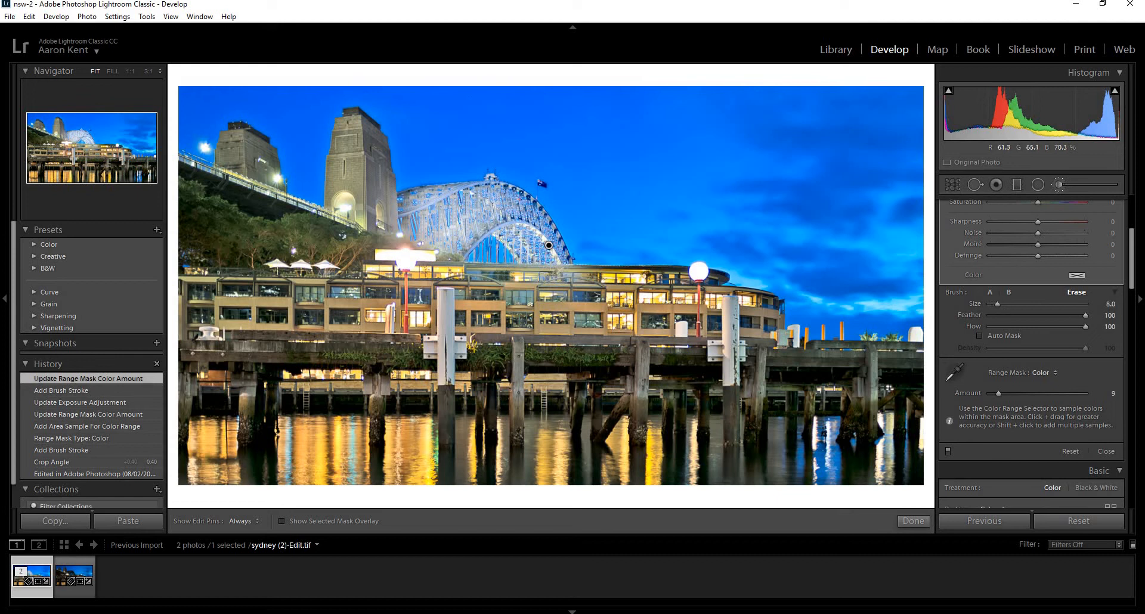
pyautogui.press('h')
pyautogui.moveTo(490, 269); pyautogui.dragTo(562, 274)
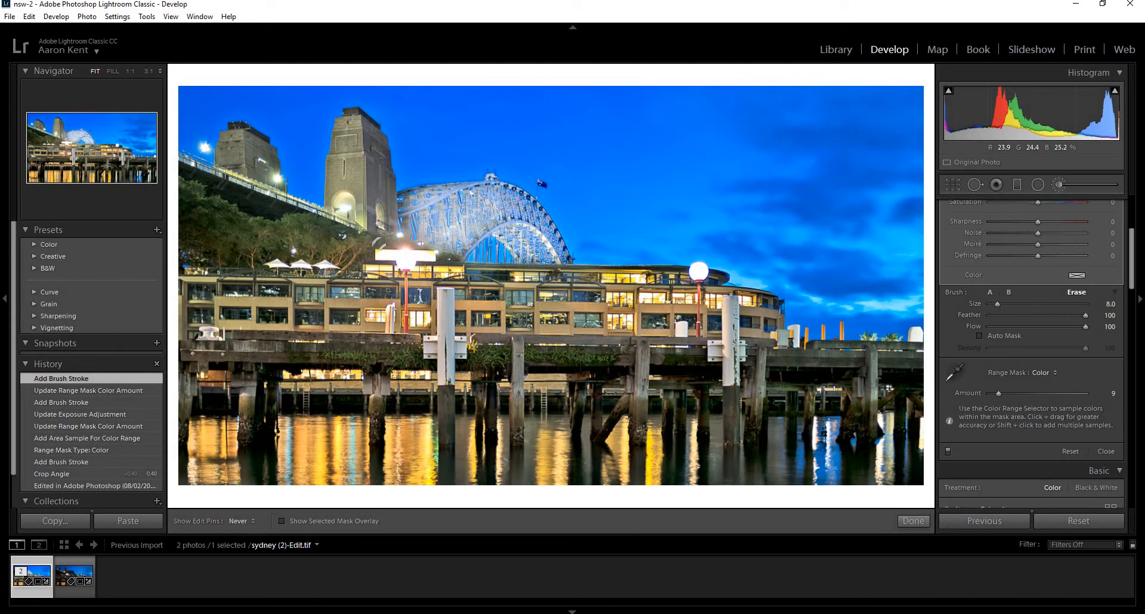
pyautogui.moveTo(384, 262); pyautogui.dragTo(382, 255)
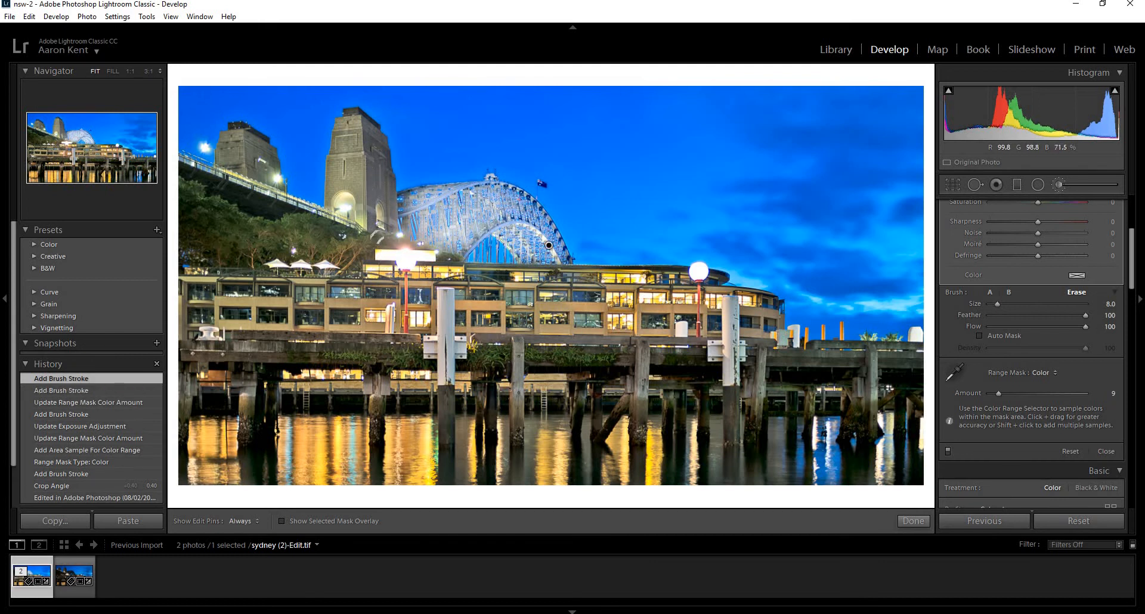
pyautogui.press('h')
pyautogui.click(568, 315)
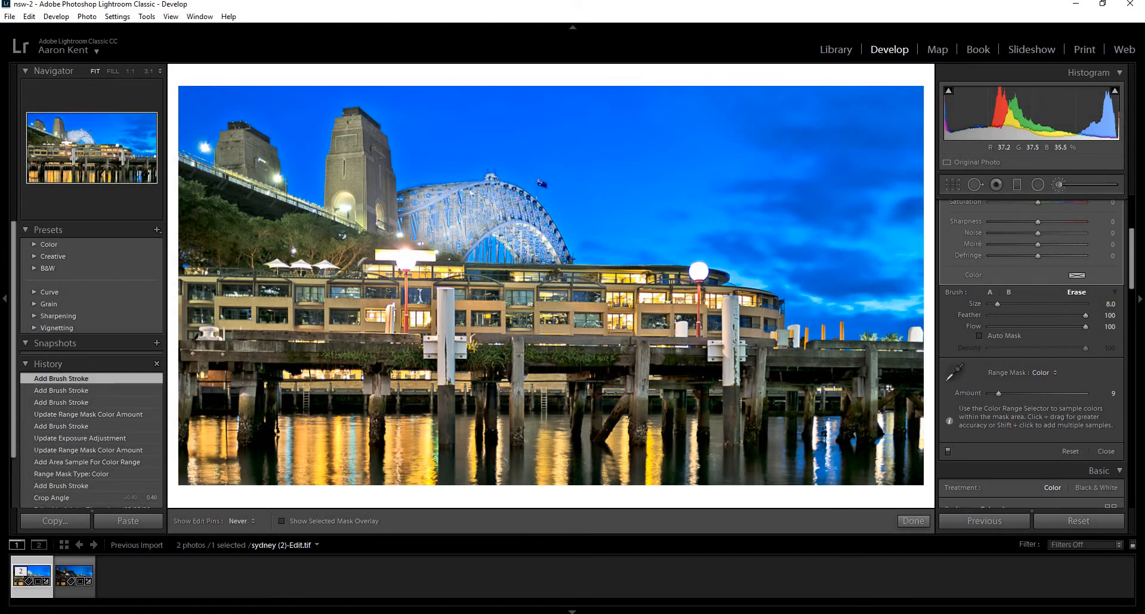
pyautogui.click(363, 261)
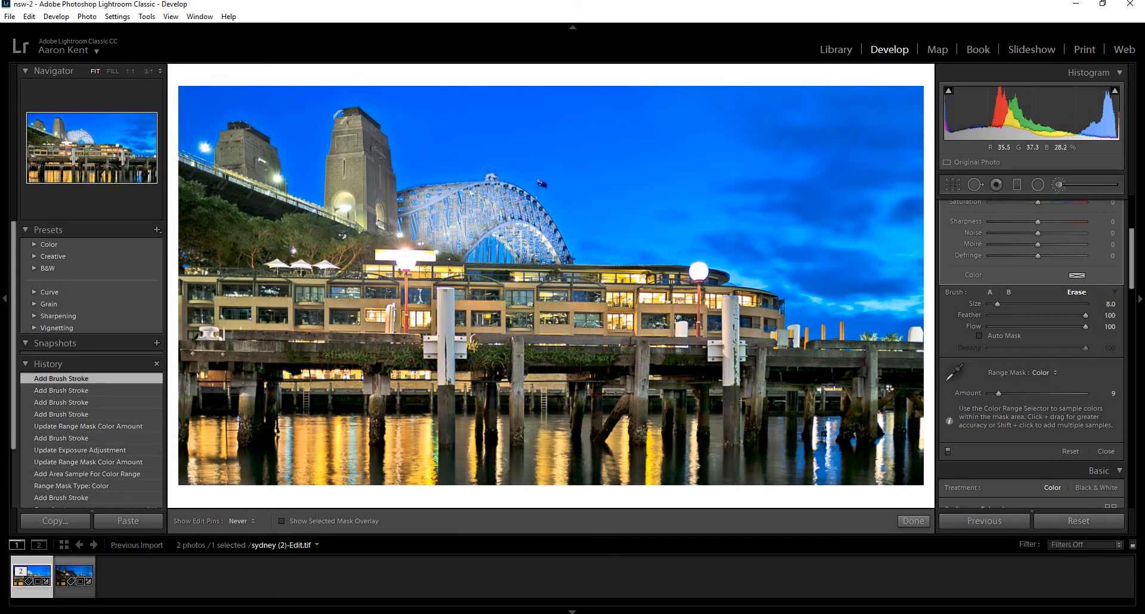
pyautogui.moveTo(339, 114)
pyautogui.mouseDown()
pyautogui.moveTo(367, 163)
pyautogui.moveTo(379, 241)
pyautogui.mouseUp()
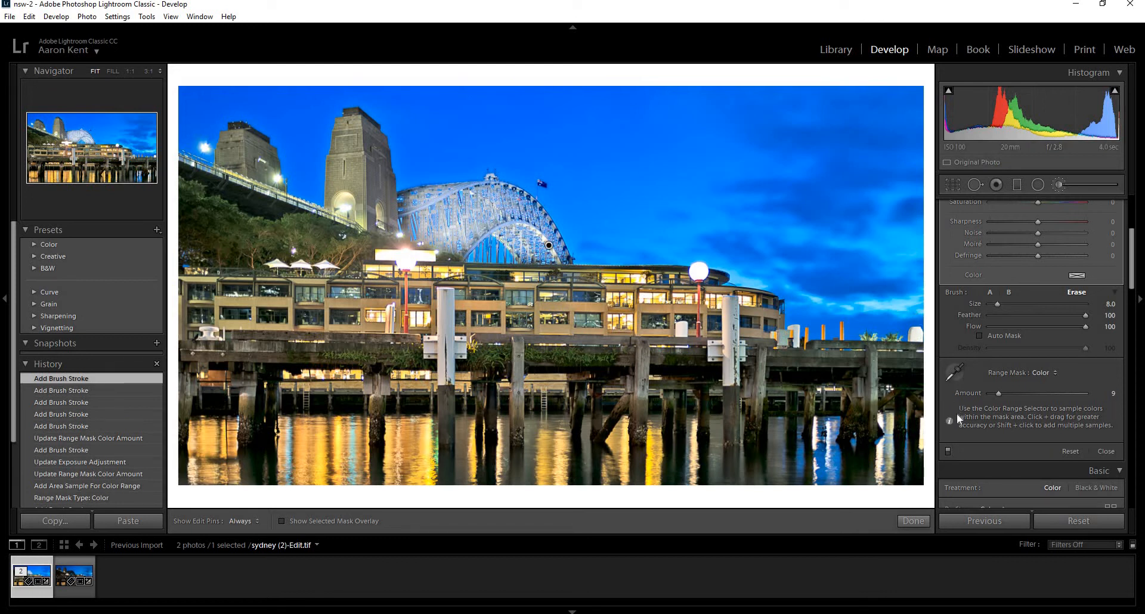
# Reduce the brush size to 12.0 and paint a missed spot beneath the bridge's inner arch at 1:1.
pyautogui.scroll(5, 957, 349)
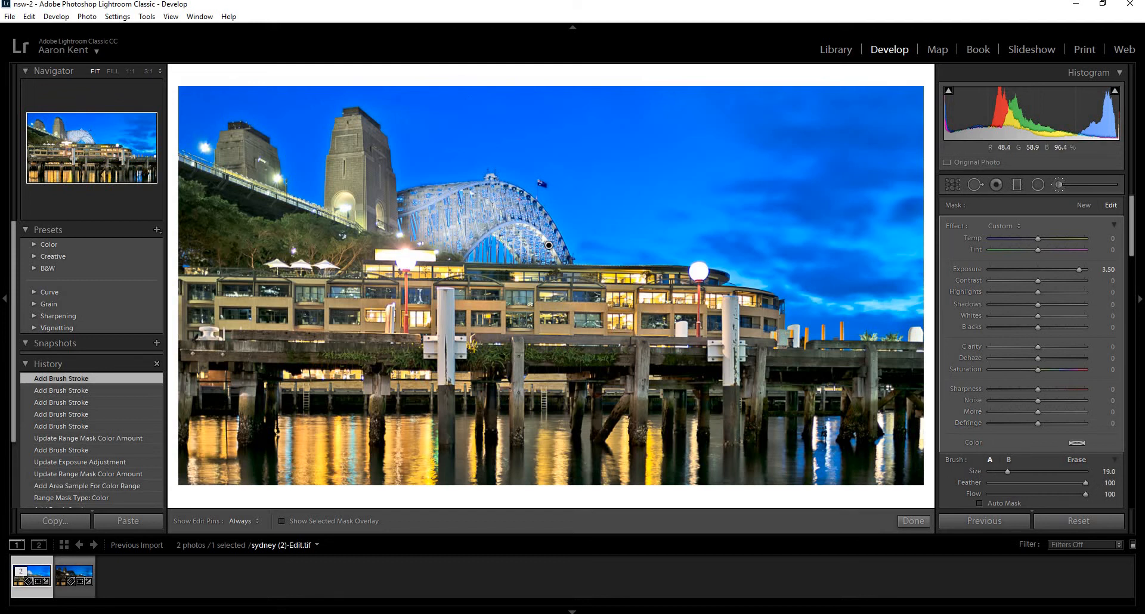
pyautogui.click(575, 269)
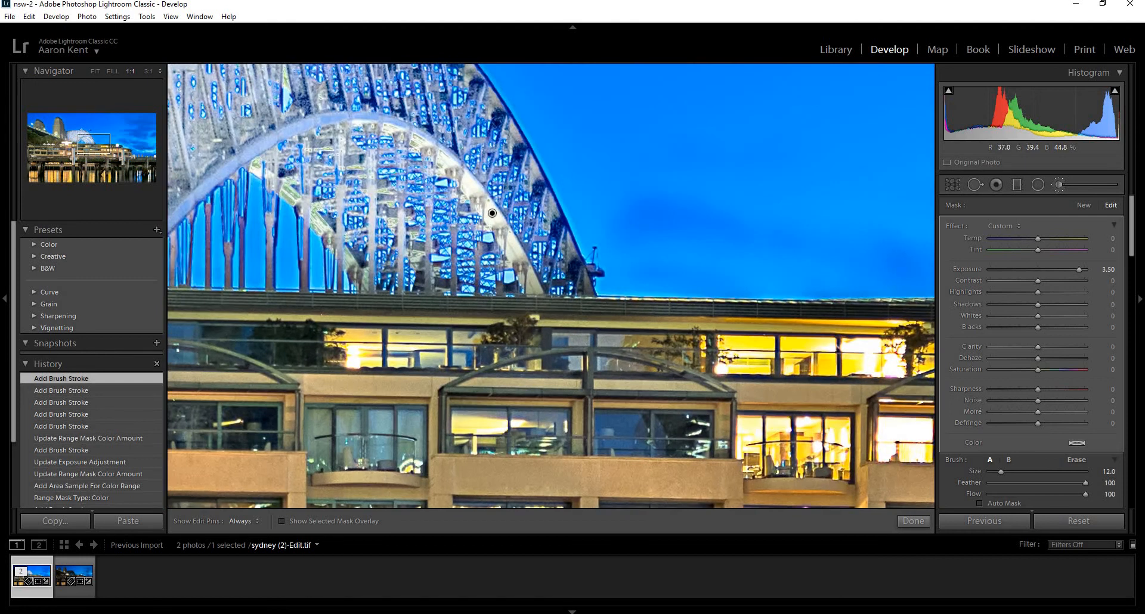
pyautogui.press('h')
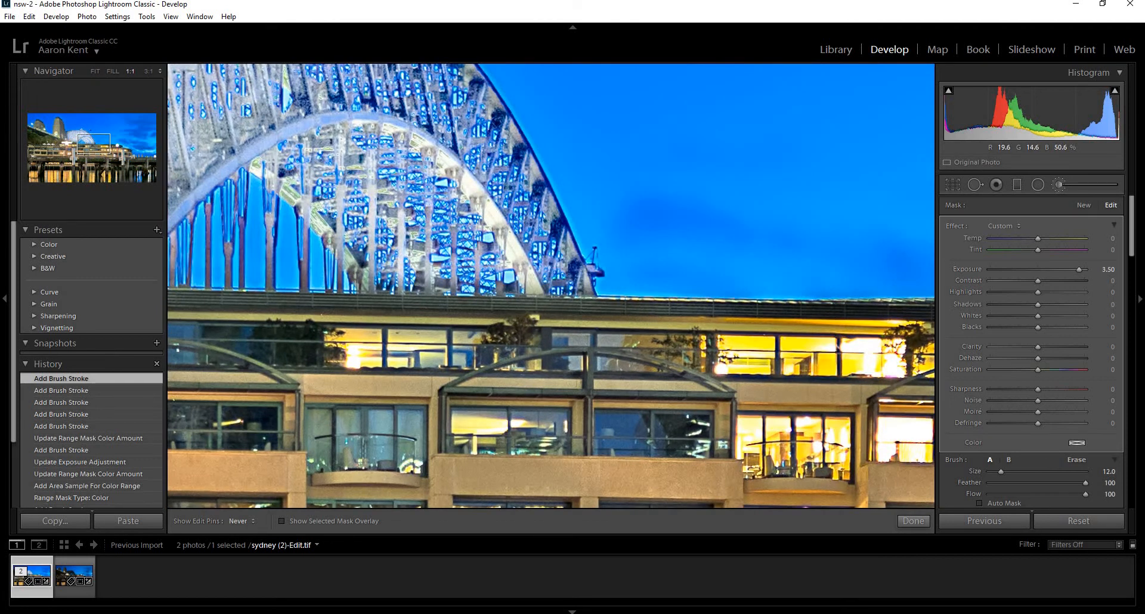
pyautogui.moveTo(276, 229); pyautogui.dragTo(270, 238)
pyautogui.press('h')
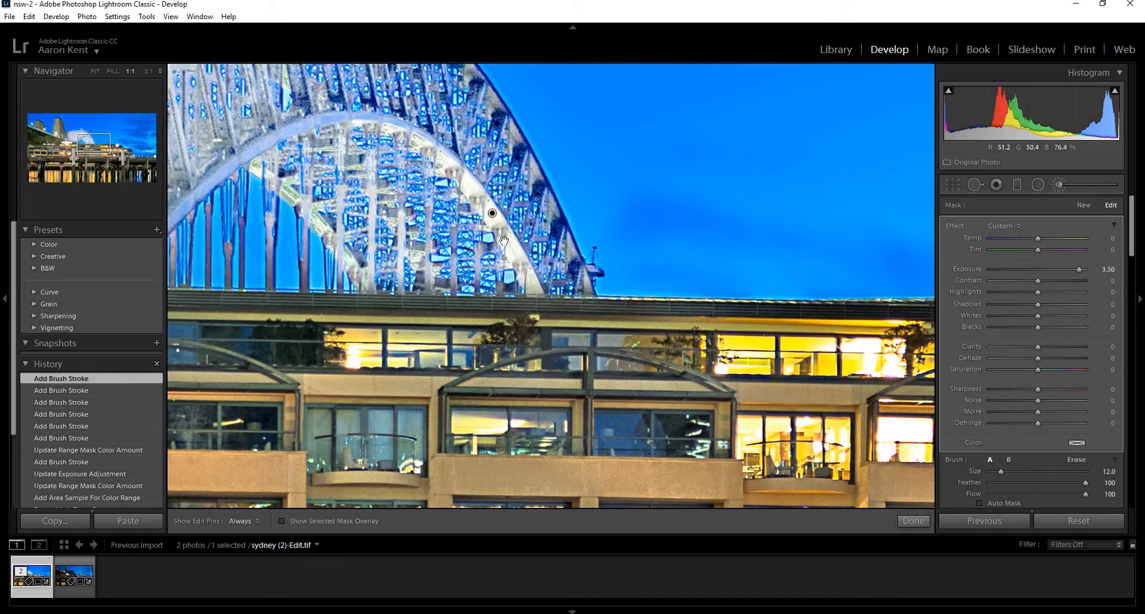
pyautogui.press('z')
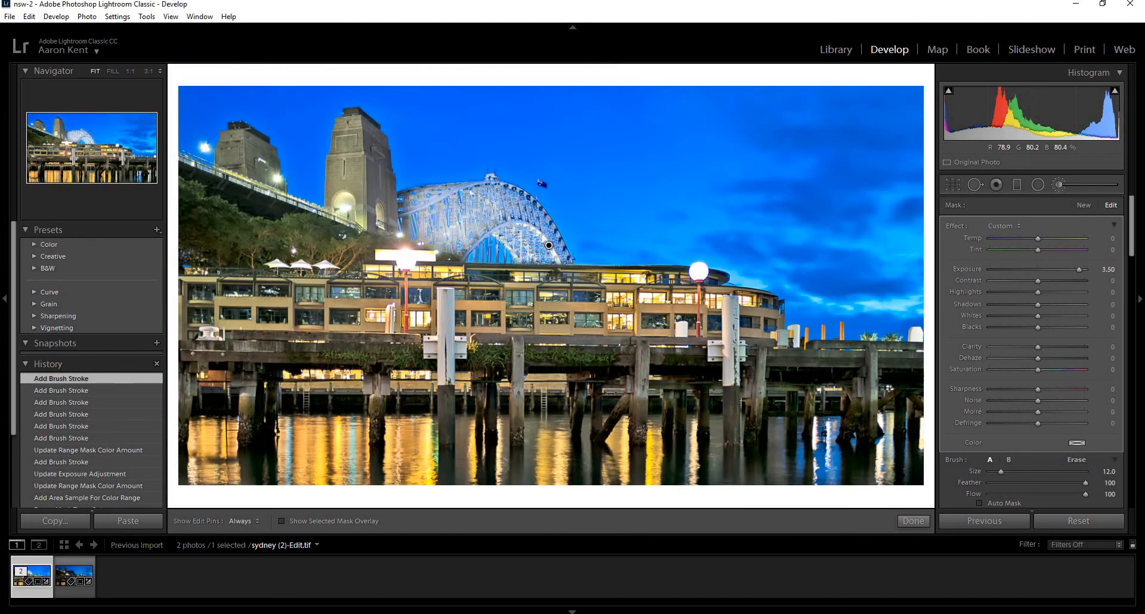
# Paint further size 12.0 brush strokes over the bridge steelwork near the stone pylon.
pyautogui.click(447, 257)
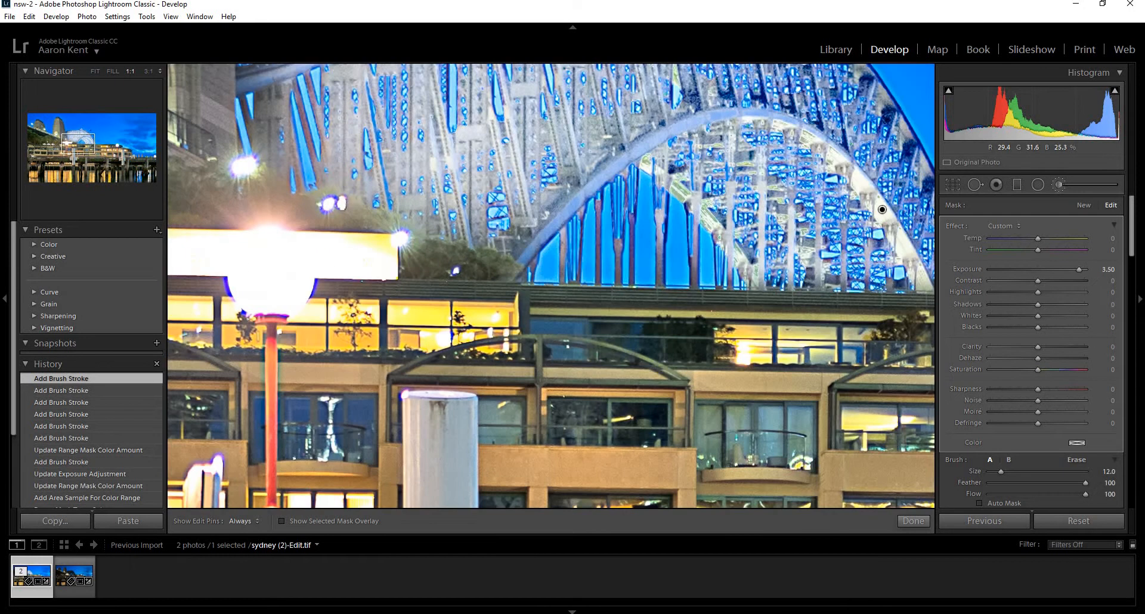
pyautogui.press('h')
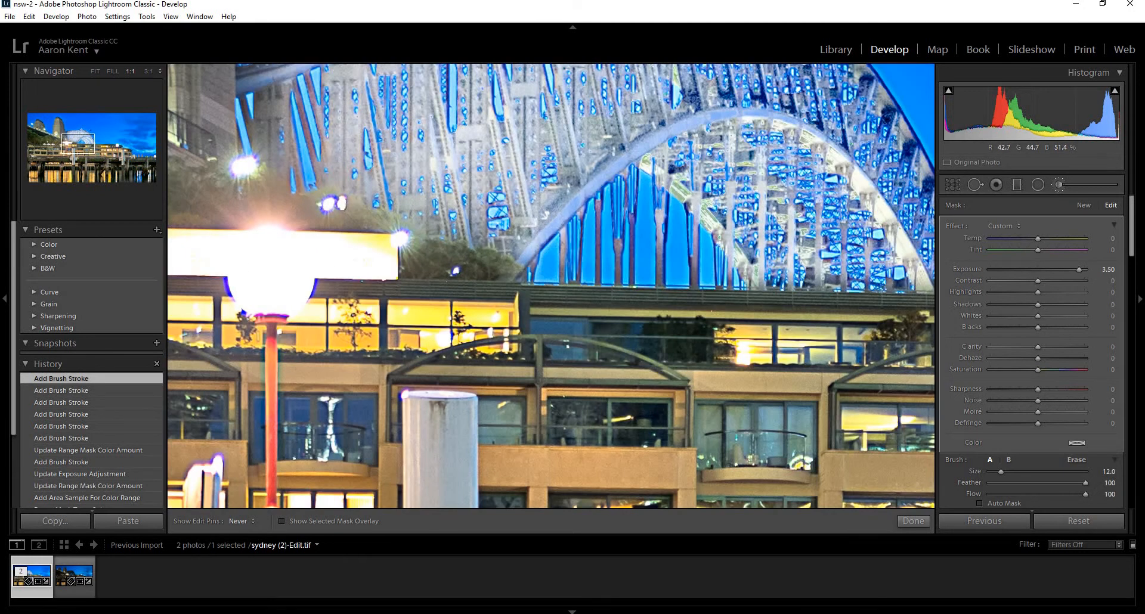
pyautogui.moveTo(521, 224)
pyautogui.mouseDown()
pyautogui.moveTo(419, 201)
pyautogui.moveTo(282, 138)
pyautogui.moveTo(269, 84)
pyautogui.moveTo(404, 332)
pyautogui.mouseUp()
pyautogui.press('h')
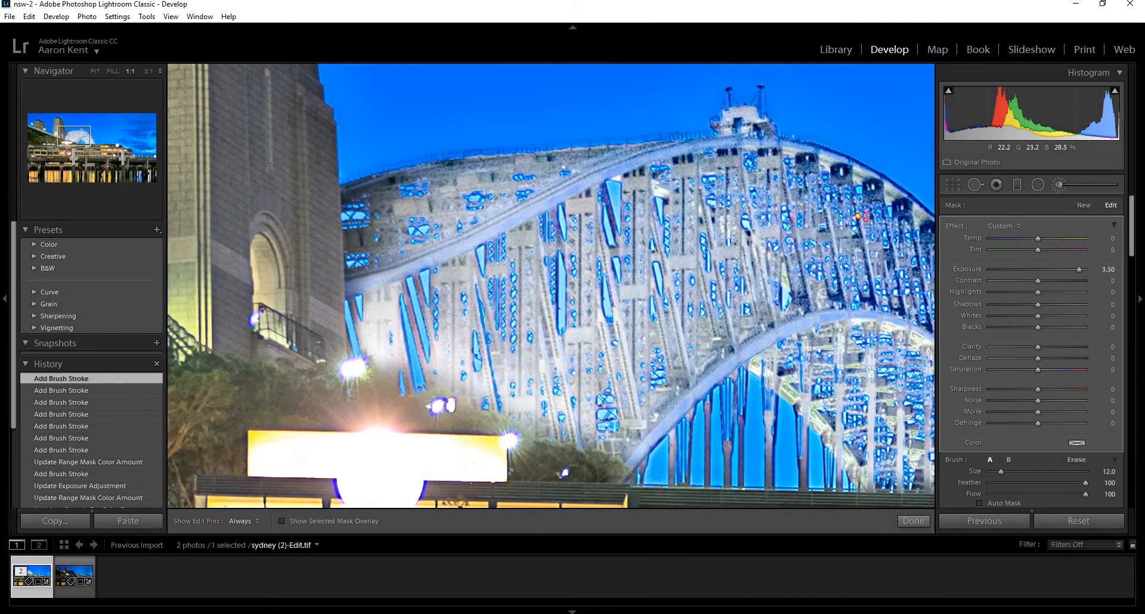
pyautogui.press('h')
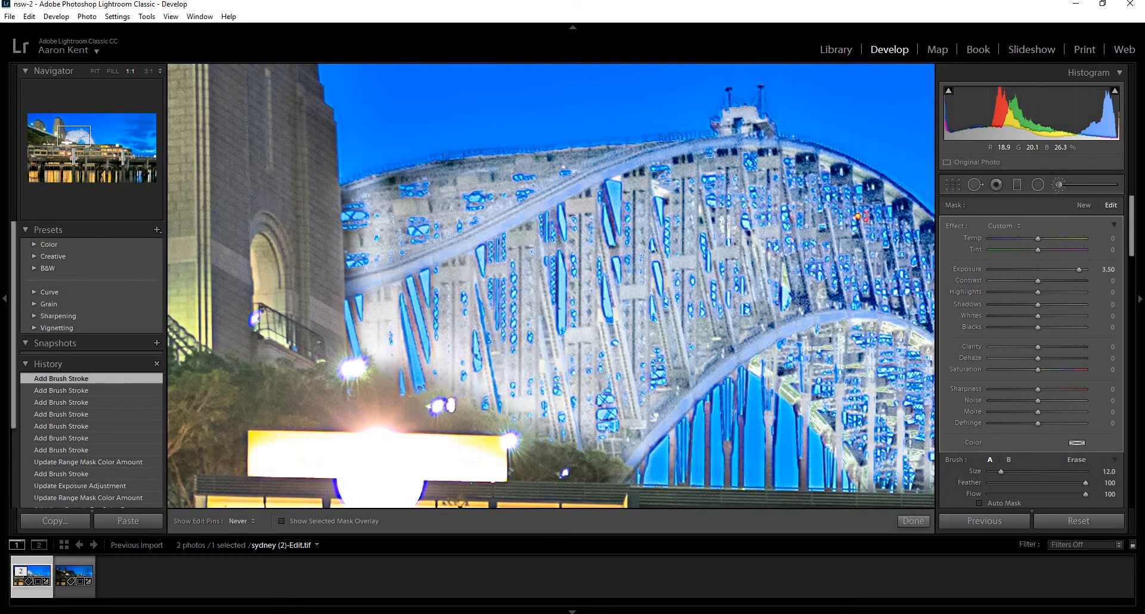
pyautogui.moveTo(368, 268)
pyautogui.mouseDown()
pyautogui.moveTo(394, 200)
pyautogui.moveTo(432, 178)
pyautogui.moveTo(390, 179)
pyautogui.moveTo(405, 240)
pyautogui.moveTo(430, 244)
pyautogui.mouseUp()
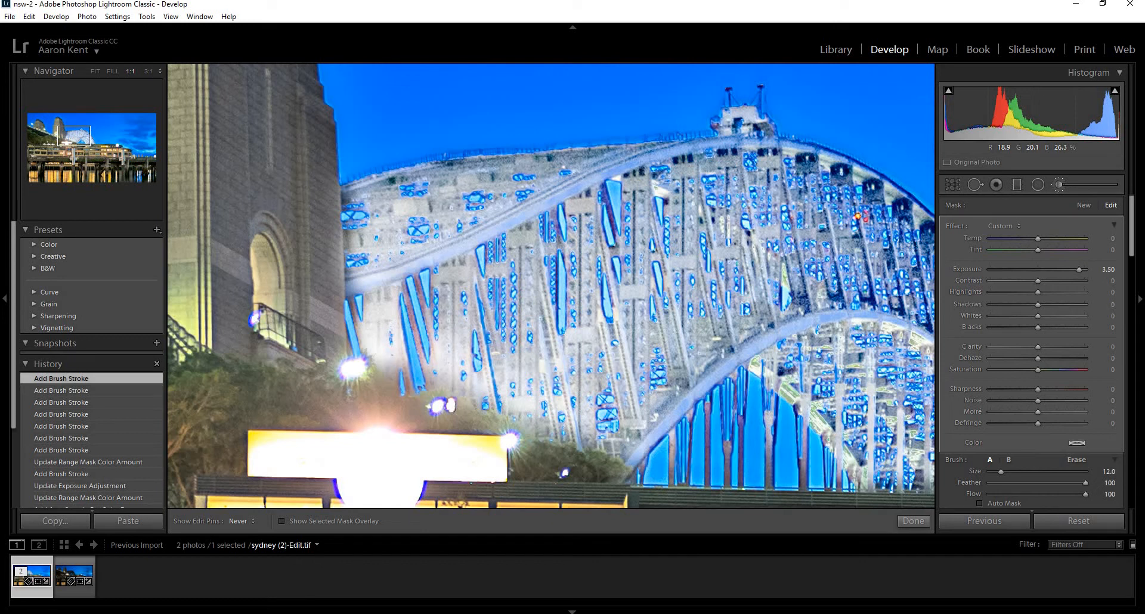
pyautogui.press('z')
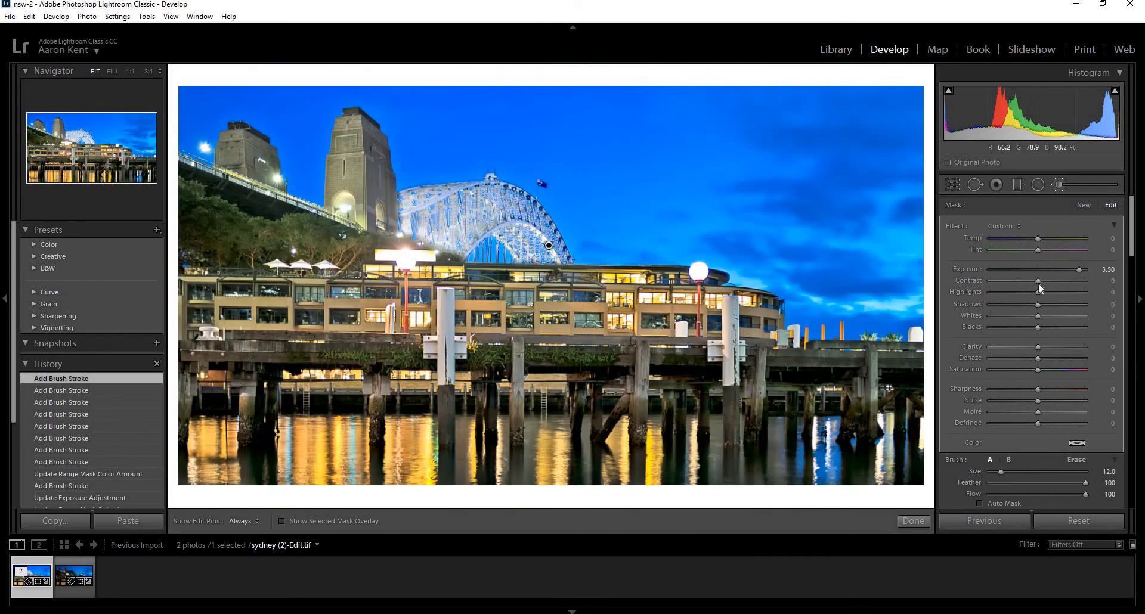
# Reset the bridge mask's Exposure to 0.00 and set Clarity 13, Blacks 11, Whites 6, Highlights 12 and Shadows 22.
pyautogui.doubleClick(967, 267)
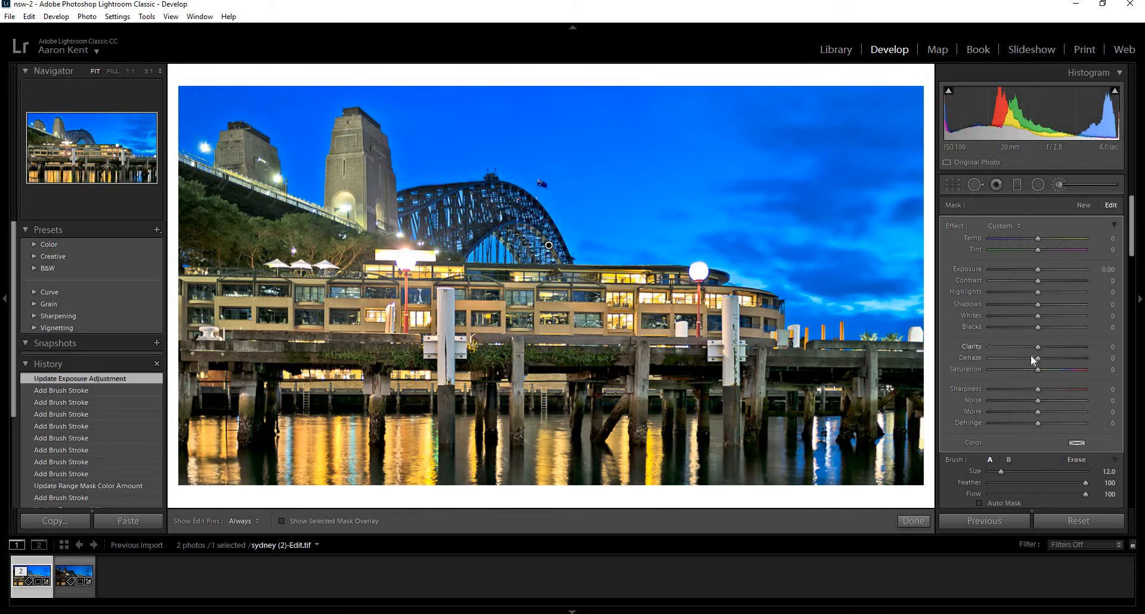
pyautogui.click(1046, 345)
pyautogui.moveTo(1043, 344)
pyautogui.mouseDown()
pyautogui.moveTo(1024, 324)
pyautogui.moveTo(1054, 326)
pyautogui.moveTo(1042, 326)
pyautogui.mouseUp()
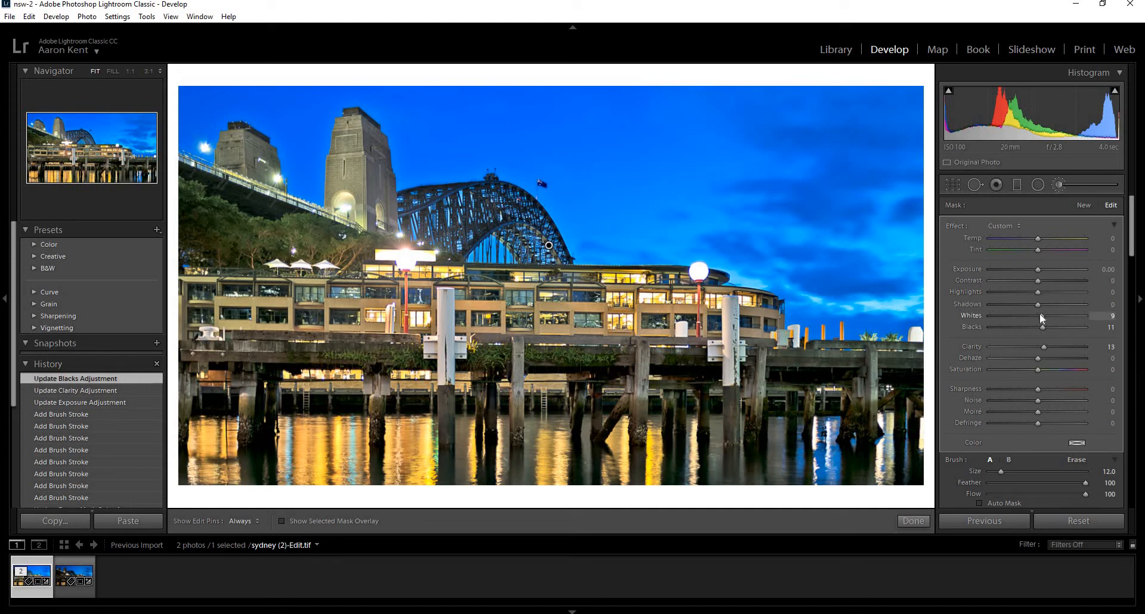
pyautogui.moveTo(1039, 314); pyautogui.dragTo(1055, 290)
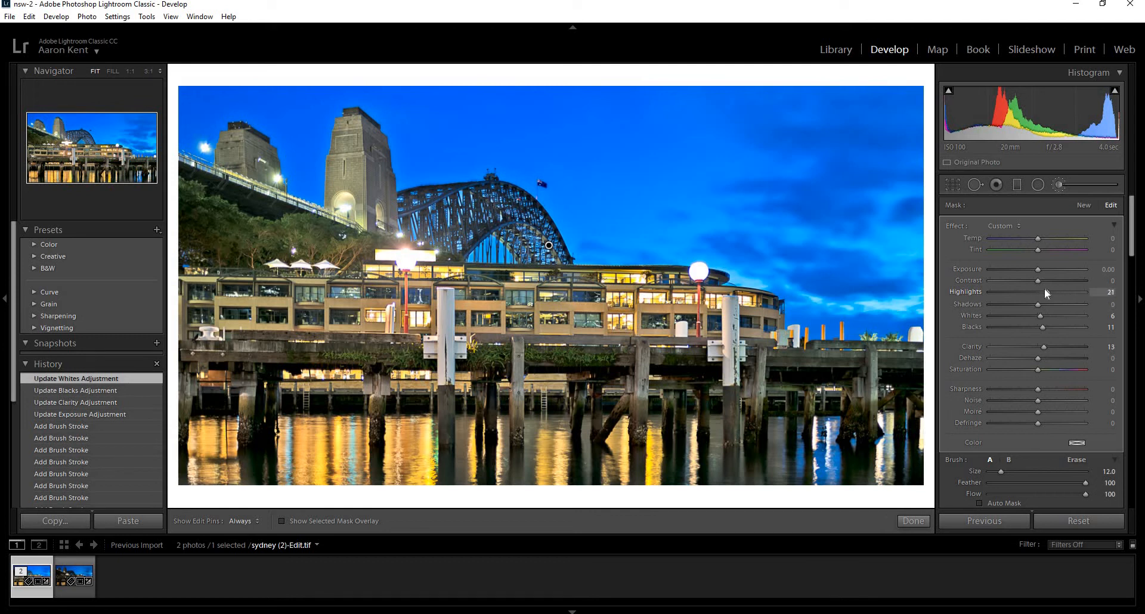
pyautogui.moveTo(1036, 301); pyautogui.dragTo(1044, 302)
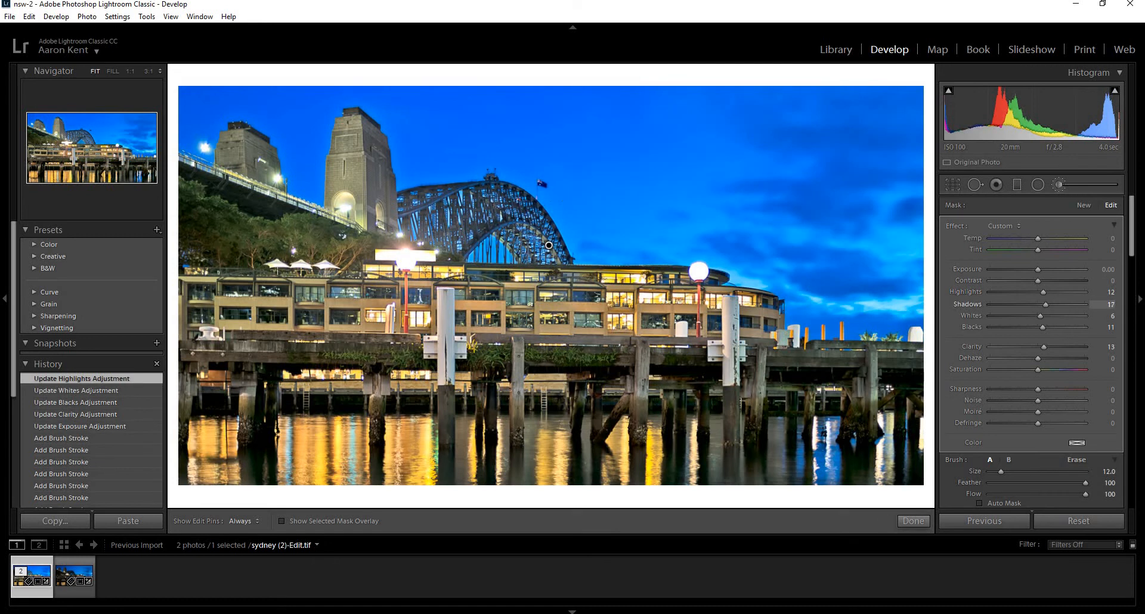
# Refine the bridge mask at 1:1 by setting Shadows to 12 and Blacks to -2.
pyautogui.press('z')
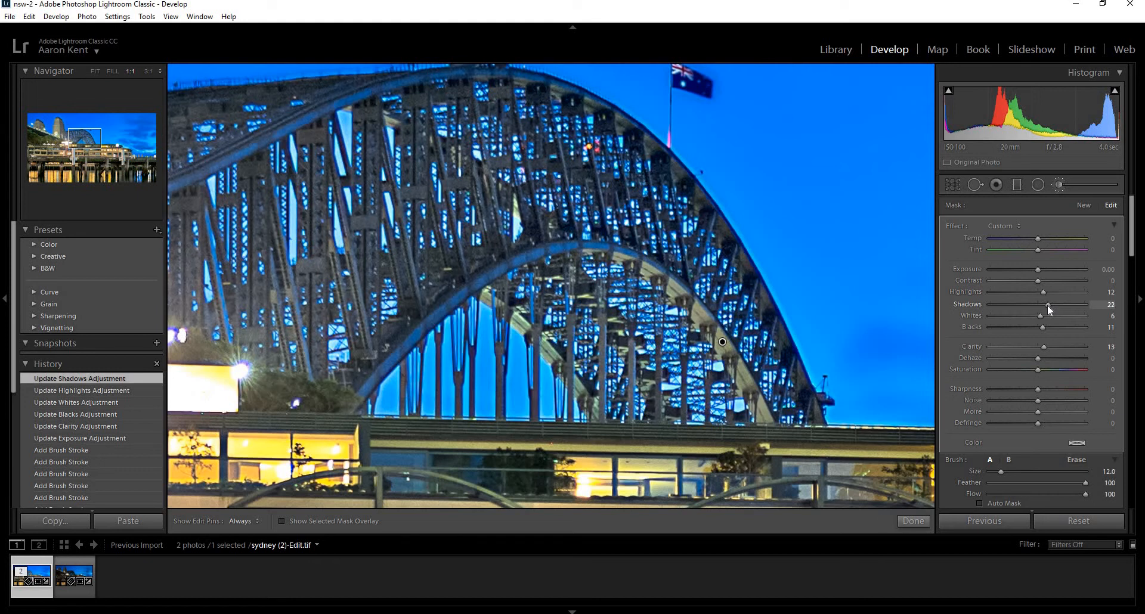
pyautogui.moveTo(1046, 306); pyautogui.dragTo(1040, 328)
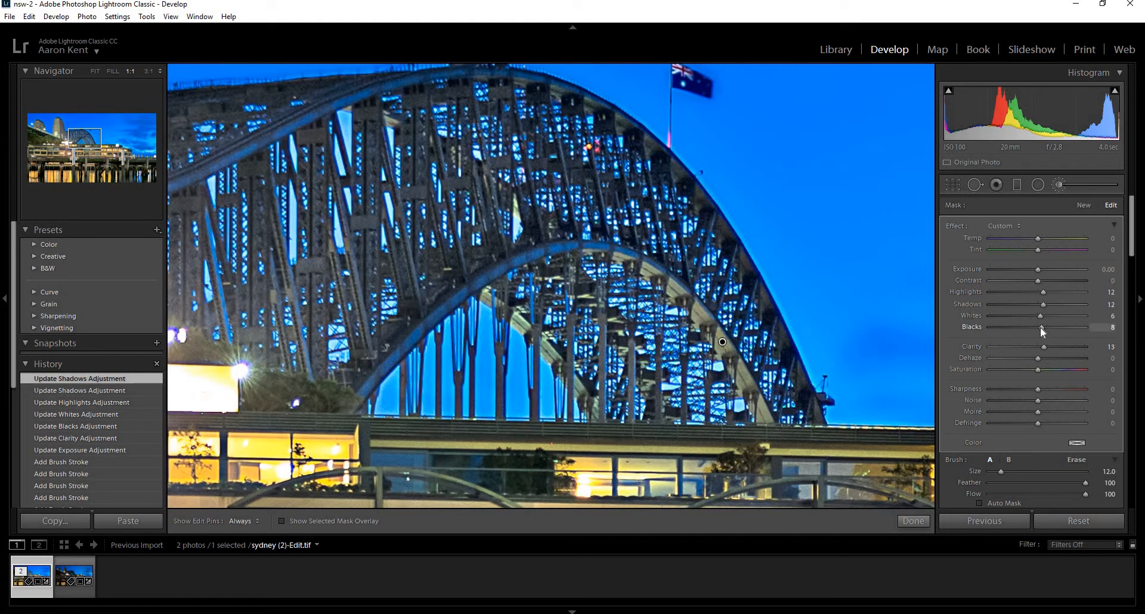
pyautogui.click(1031, 328)
pyautogui.click(1035, 327)
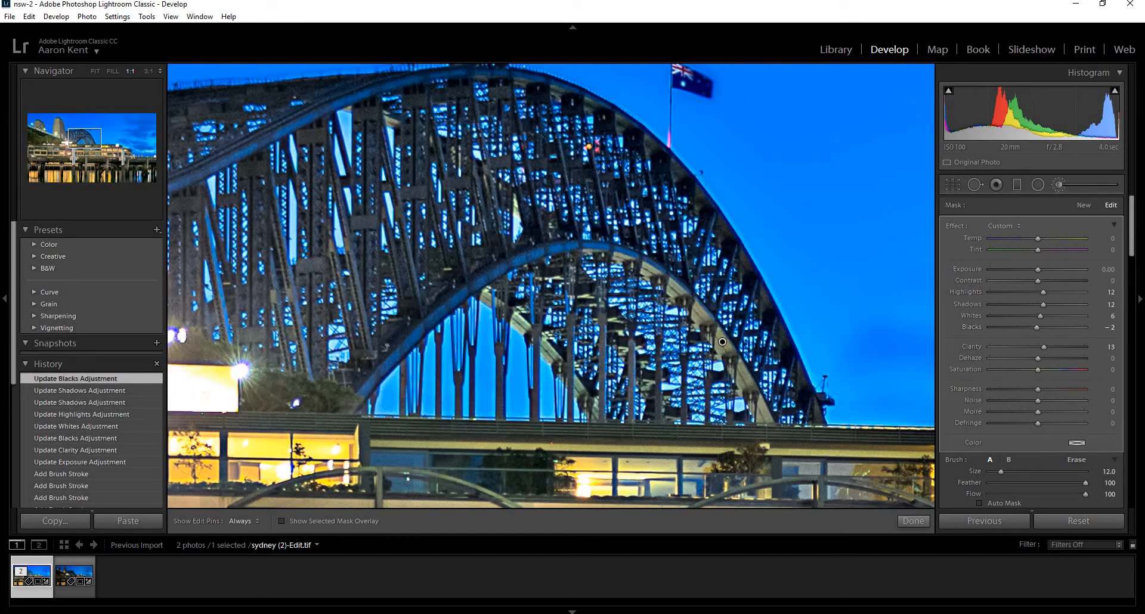
# Set the bridge mask's Dehaze to 18 and Whites to 25.
pyautogui.click(499, 252)
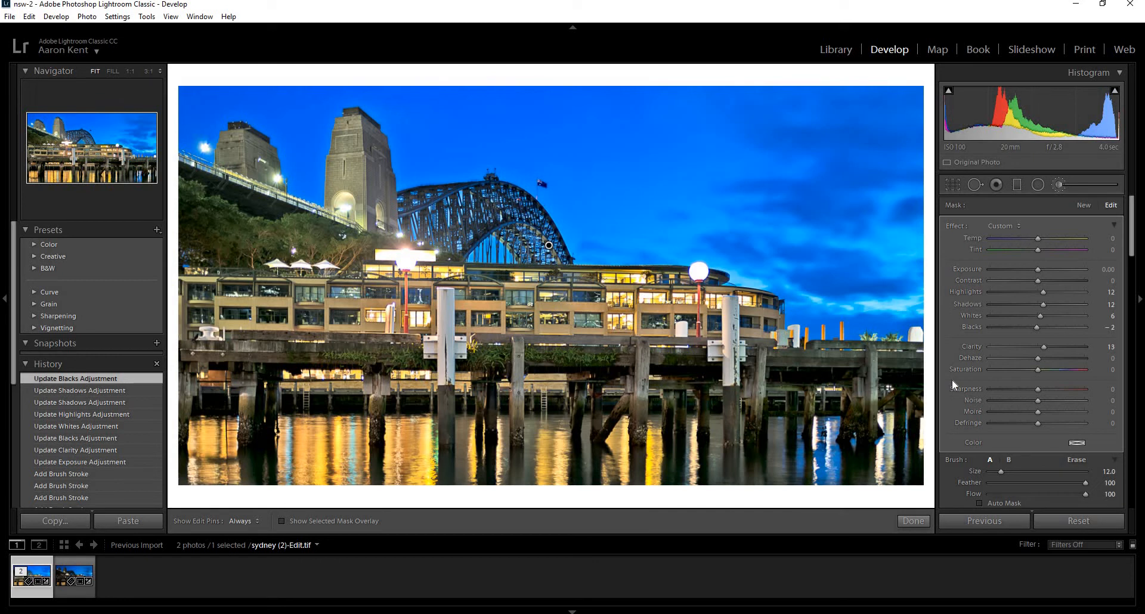
pyautogui.moveTo(1054, 356); pyautogui.dragTo(1054, 356)
pyautogui.click(1039, 359)
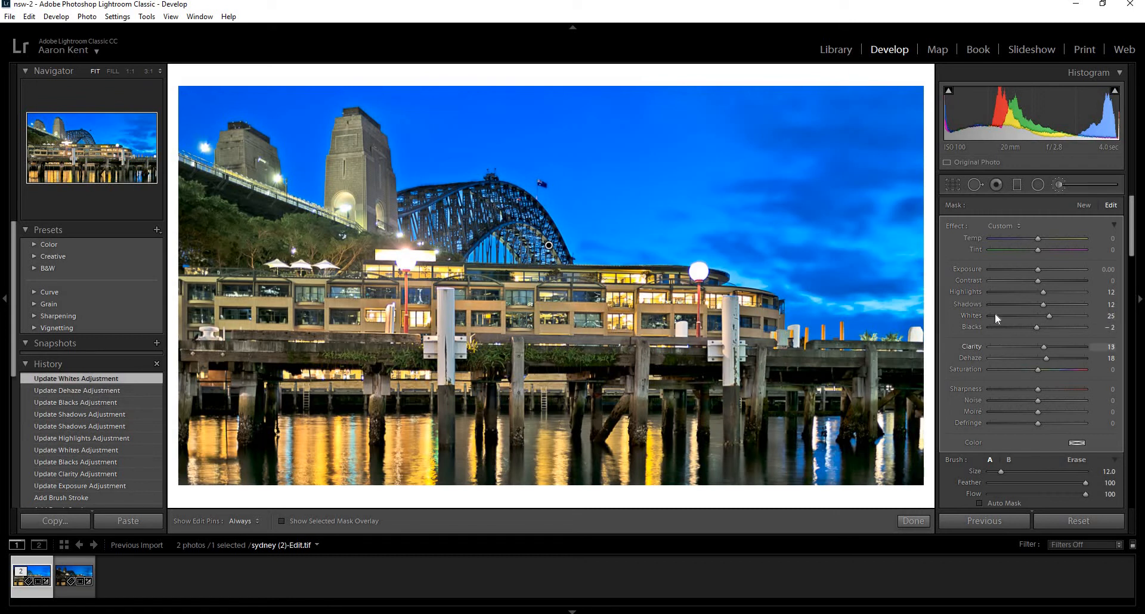
# Start a new brush adjustment with Exposure 1.00 and size 7.0, and paint the street lamp in front of the bridge.
pyautogui.click(1083, 205)
pyautogui.scroll(-5, 406, 260)
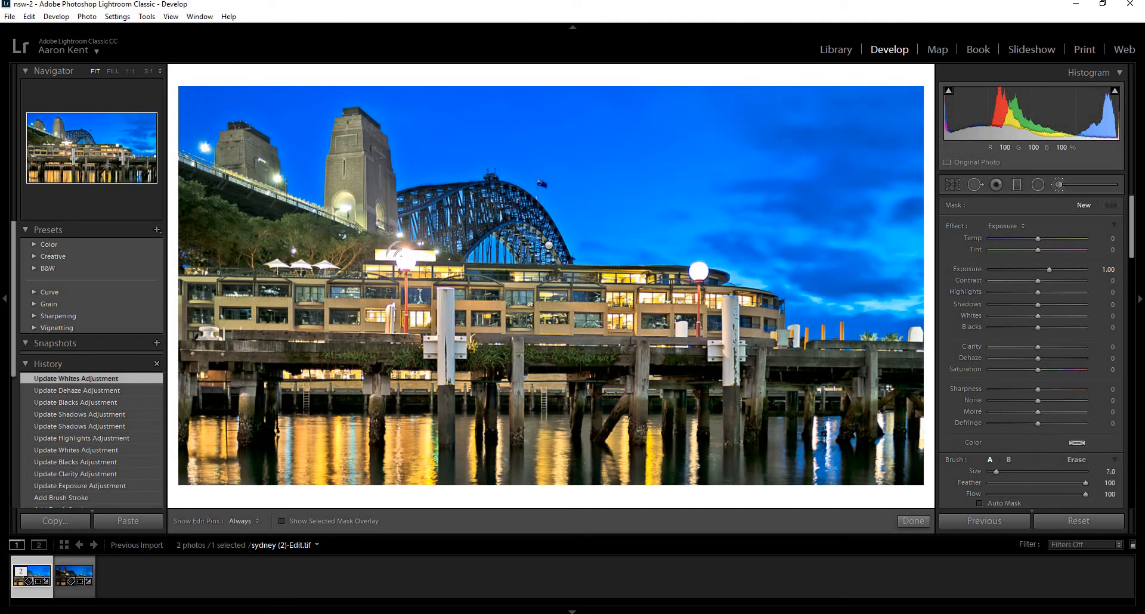
pyautogui.click(404, 260)
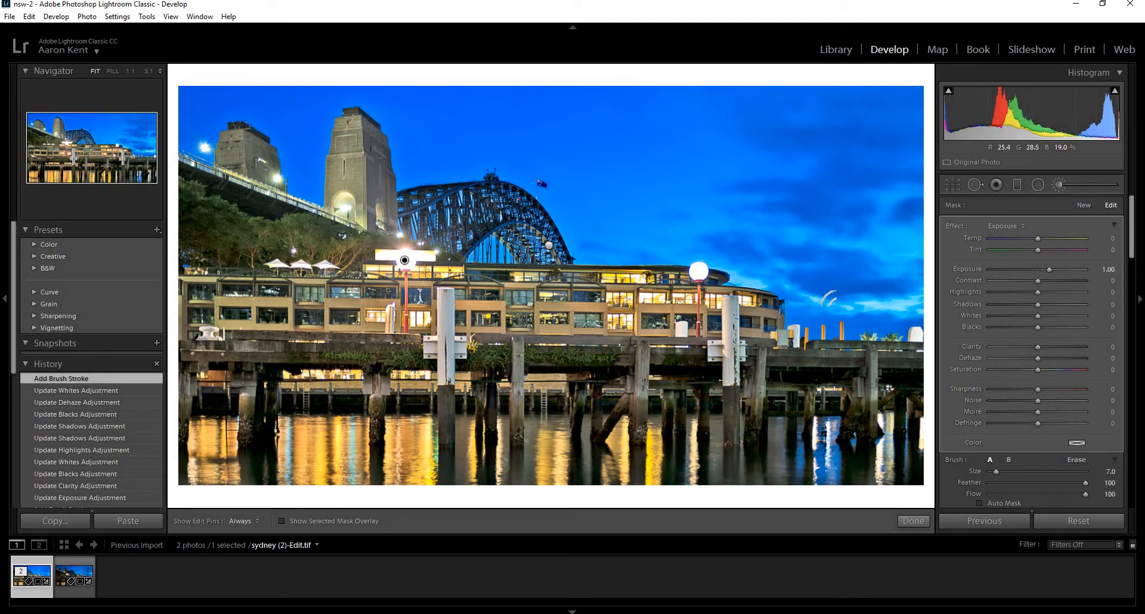
# Reset the street lamp mask's Exposure to 0.00, set Highlights to -37 and Blacks to -25, and keep Whites at 0.
pyautogui.doubleClick(972, 268)
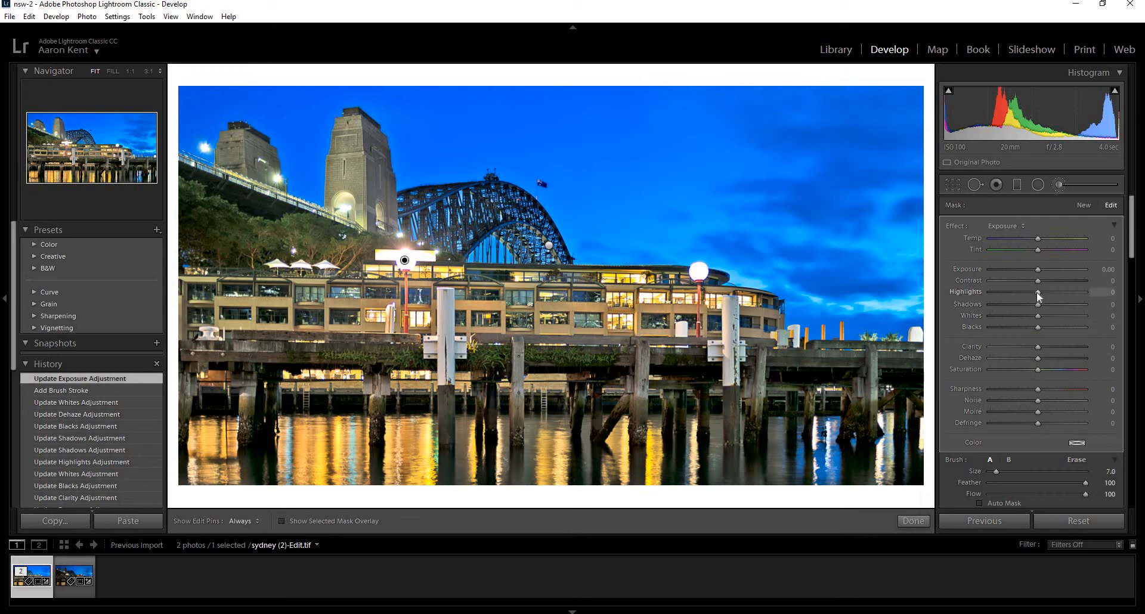
pyautogui.moveTo(1028, 292); pyautogui.dragTo(1018, 292)
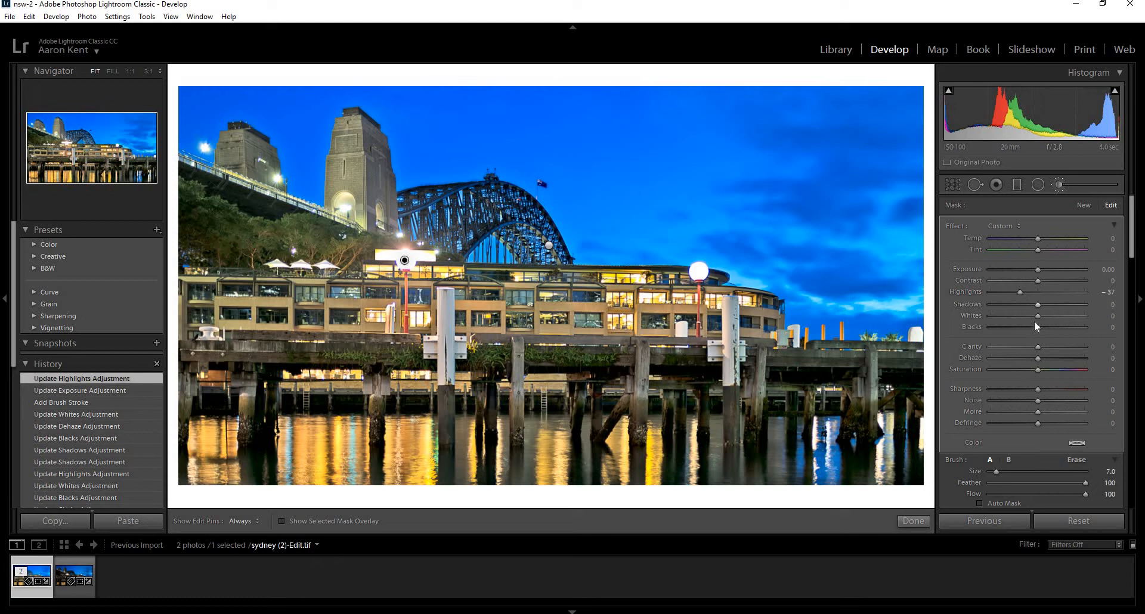
pyautogui.moveTo(1037, 326)
pyautogui.mouseDown()
pyautogui.moveTo(1049, 325)
pyautogui.moveTo(1010, 328)
pyautogui.moveTo(1039, 317)
pyautogui.mouseUp()
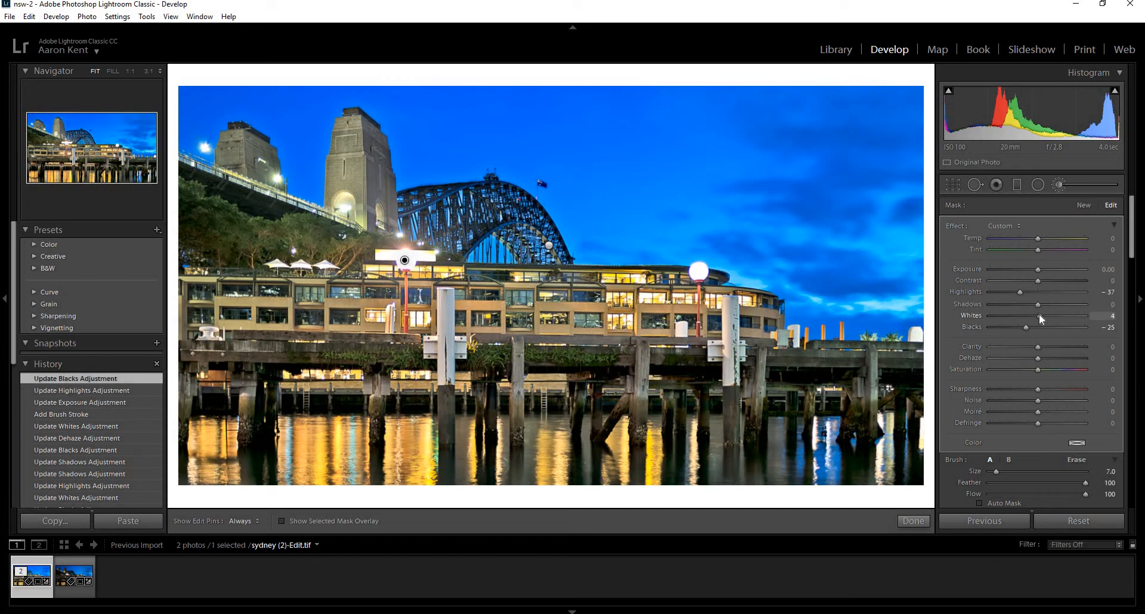
pyautogui.moveTo(1039, 313); pyautogui.dragTo(1038, 313)
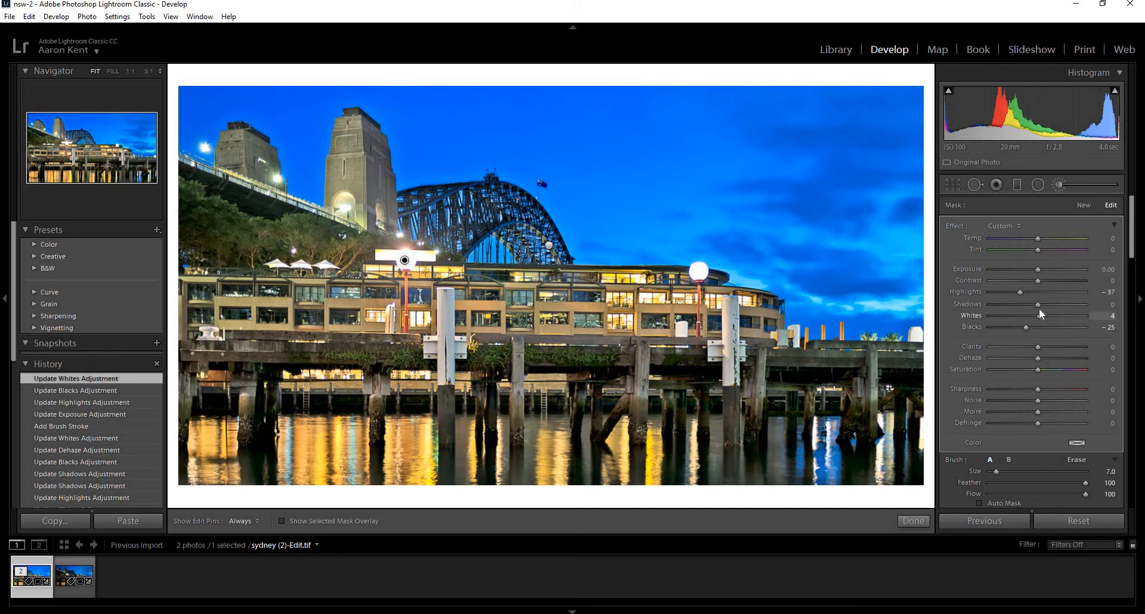
pyautogui.doubleClick(1038, 312)
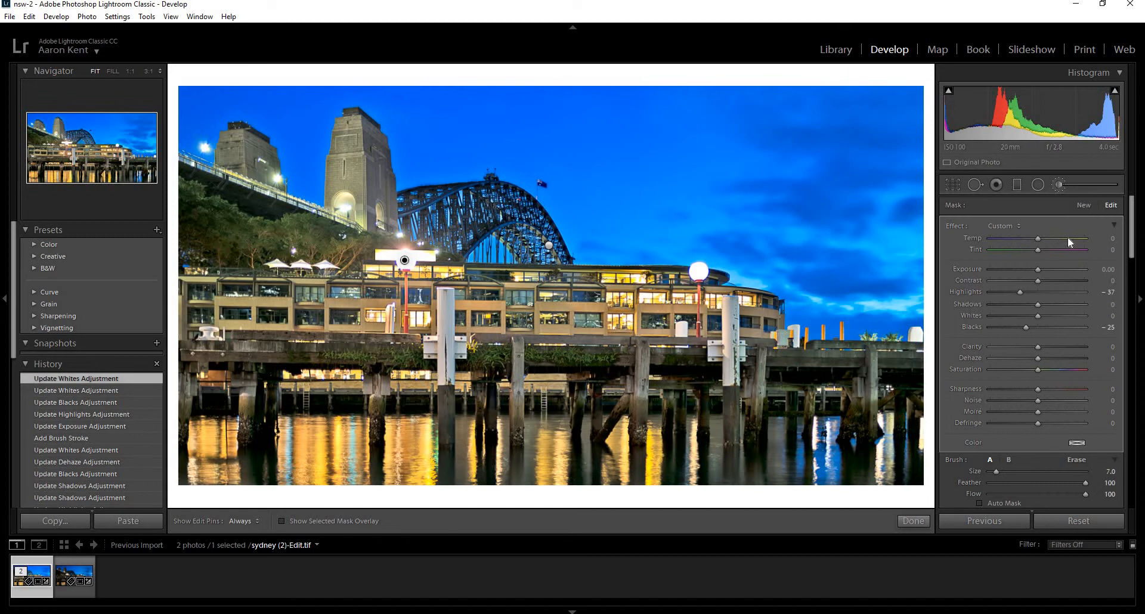
# Start a new brush adjustment with Exposure 1.00 and size 5.0, and paint on the wharf's far-right post.
pyautogui.click(1082, 205)
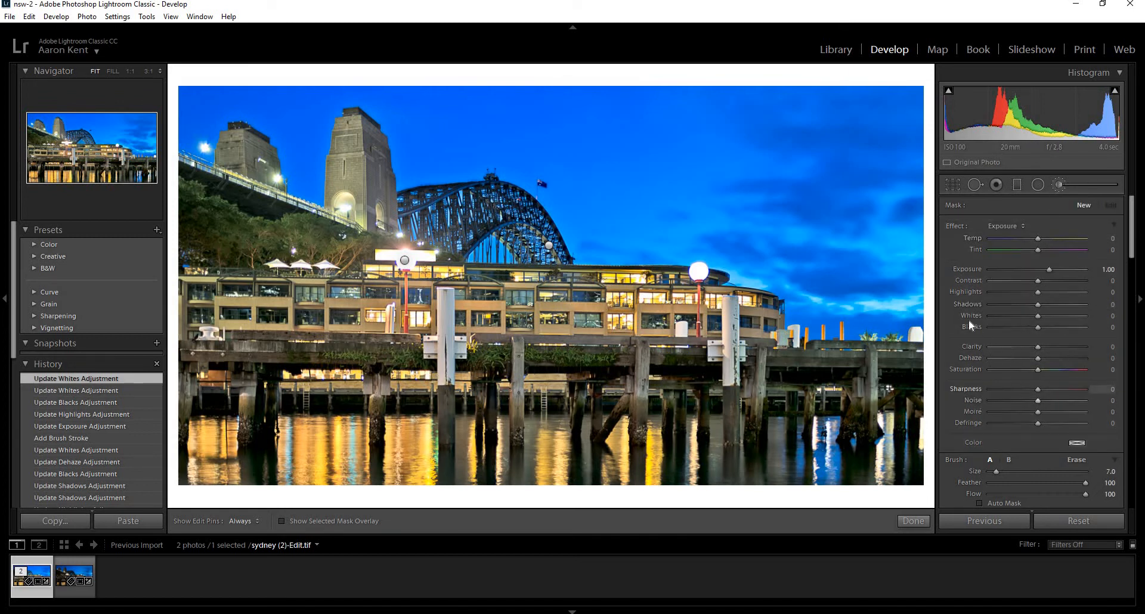
pyautogui.scroll(-3, 946, 335)
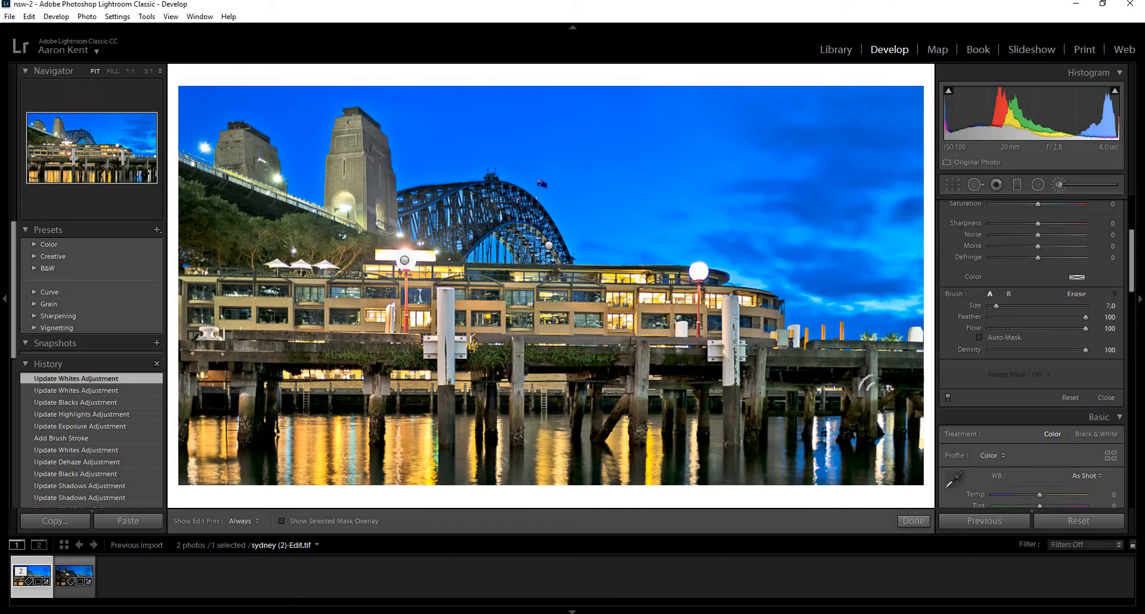
pyautogui.scroll(-2, 870, 363)
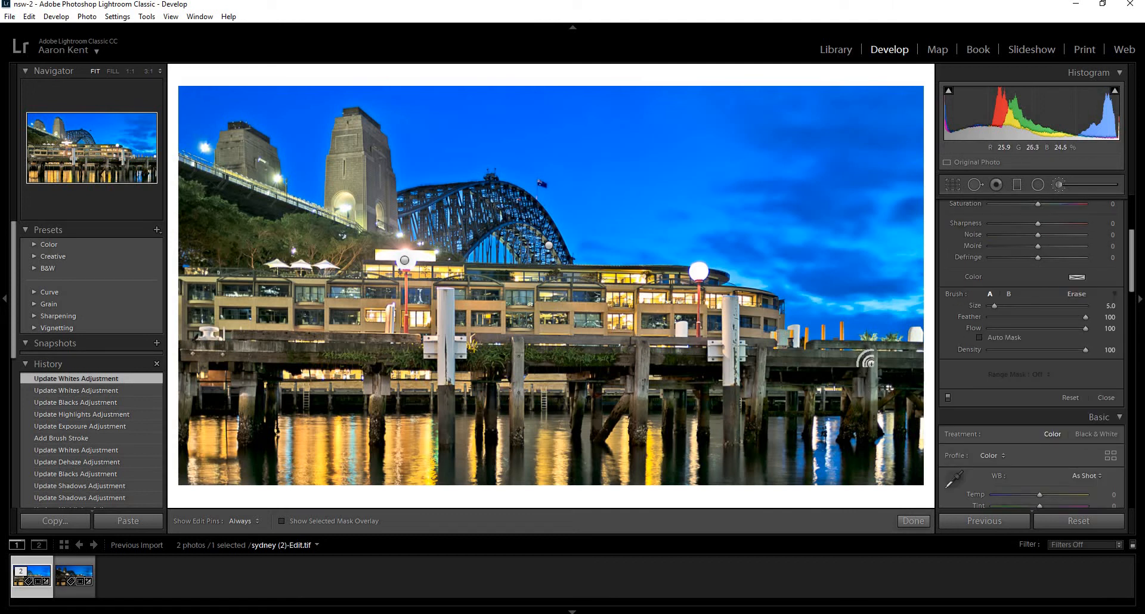
pyautogui.click(869, 363)
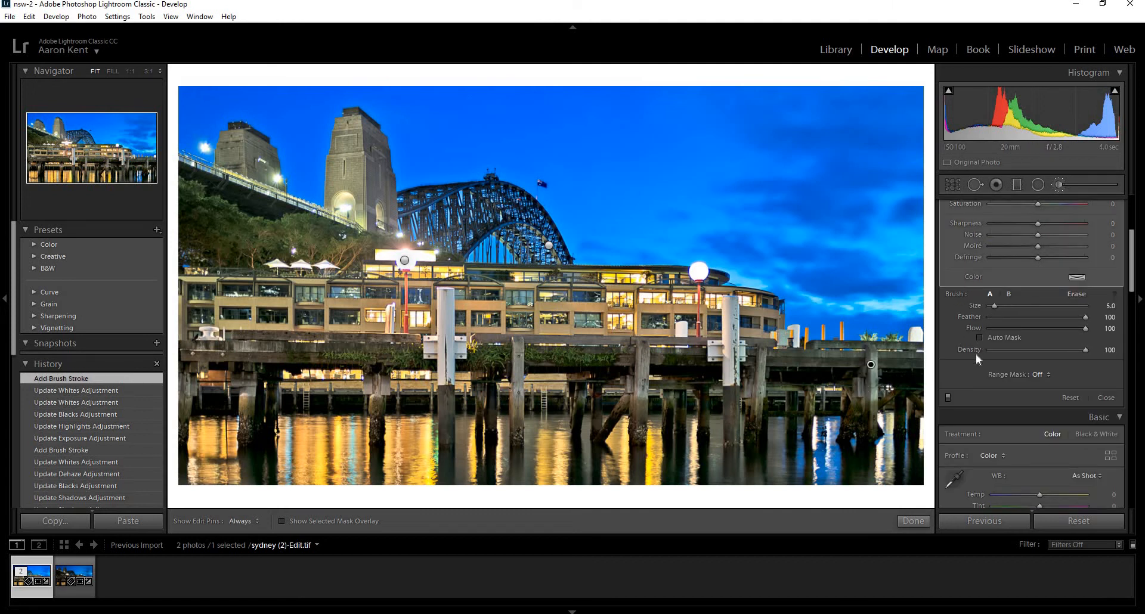
# Apply a Color range mask to the wharf brush, sample an area of the wharf deck and set Amount to 20.
pyautogui.click(1036, 375)
pyautogui.press('Return')
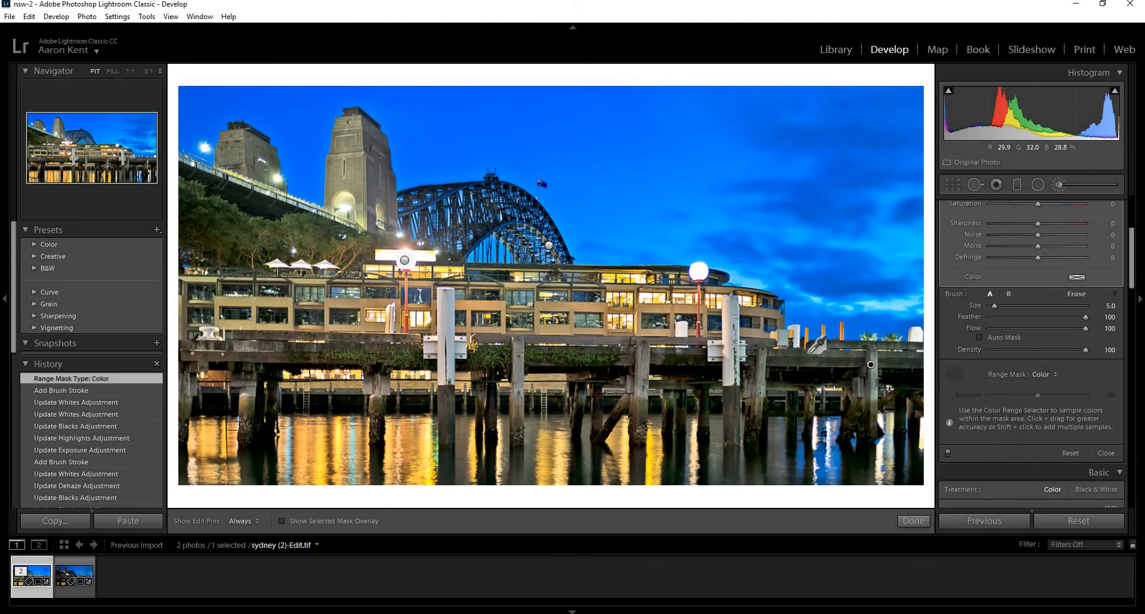
pyautogui.moveTo(810, 354); pyautogui.dragTo(856, 361)
pyautogui.click(952, 374)
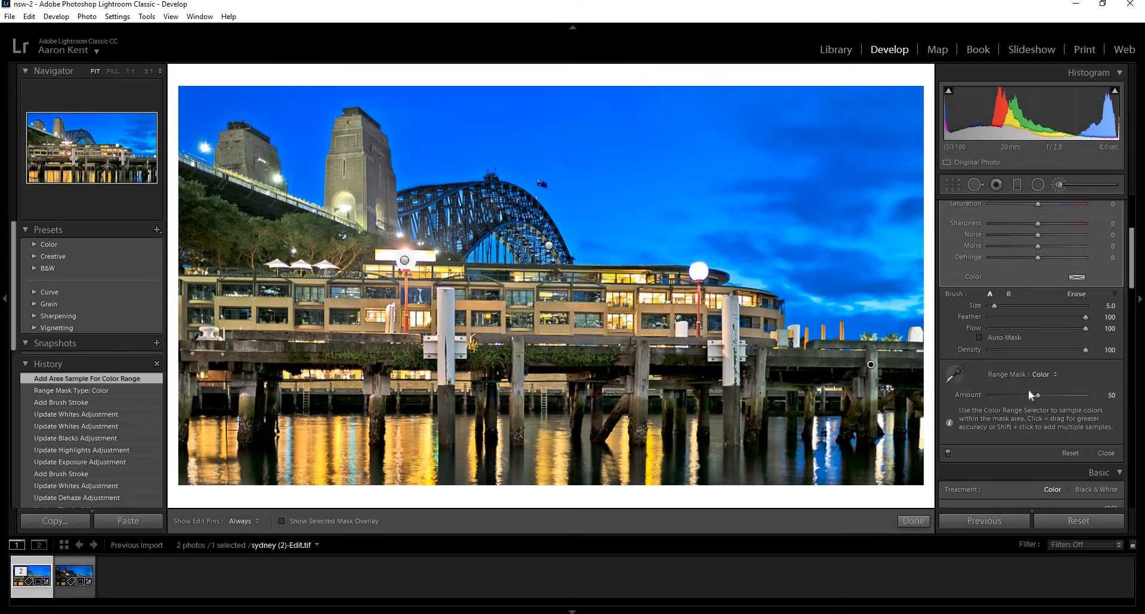
pyautogui.moveTo(1037, 395); pyautogui.dragTo(1007, 395)
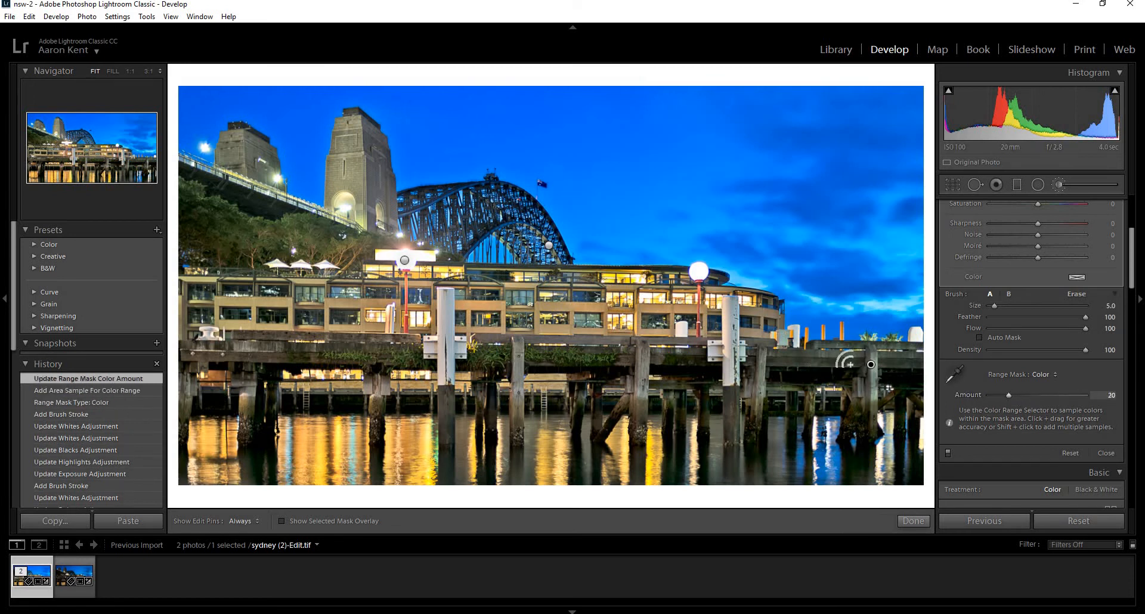
# Paint the whole wharf and its pylons with the brush at size 16.0, and set the color range Amount to 11.
pyautogui.scroll(5, 888, 388)
pyautogui.press('h')
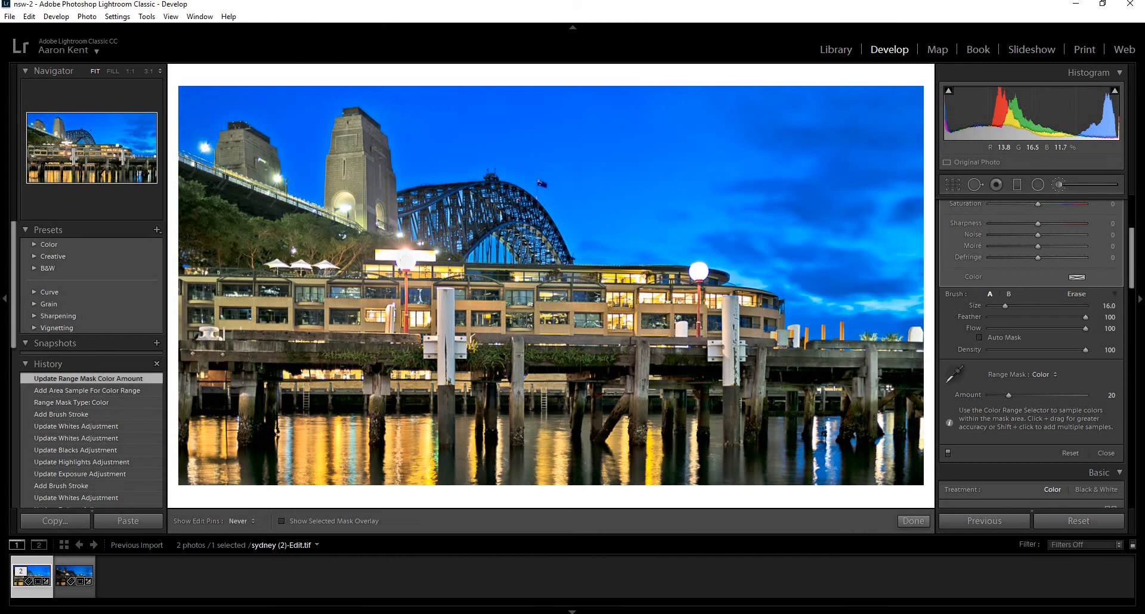
pyautogui.moveTo(440, 354); pyautogui.dragTo(220, 320)
pyautogui.moveTo(310, 379)
pyautogui.mouseDown()
pyautogui.moveTo(216, 399)
pyautogui.moveTo(413, 394)
pyautogui.moveTo(524, 418)
pyautogui.moveTo(715, 418)
pyautogui.moveTo(775, 445)
pyautogui.moveTo(894, 423)
pyautogui.mouseUp()
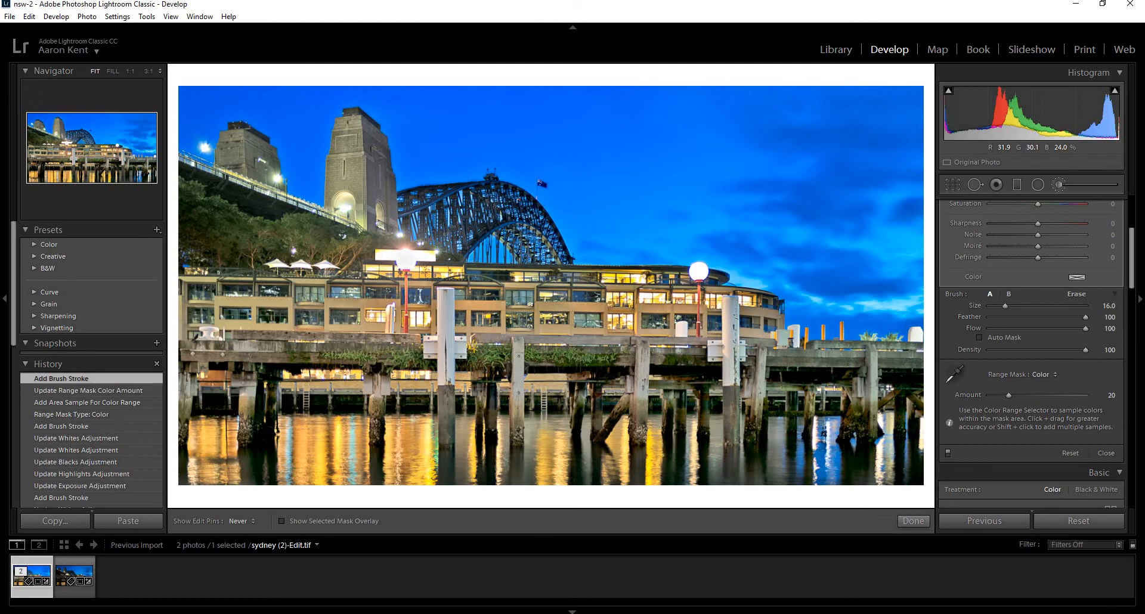
pyautogui.moveTo(858, 412)
pyautogui.mouseDown()
pyautogui.moveTo(846, 424)
pyautogui.moveTo(863, 394)
pyautogui.mouseUp()
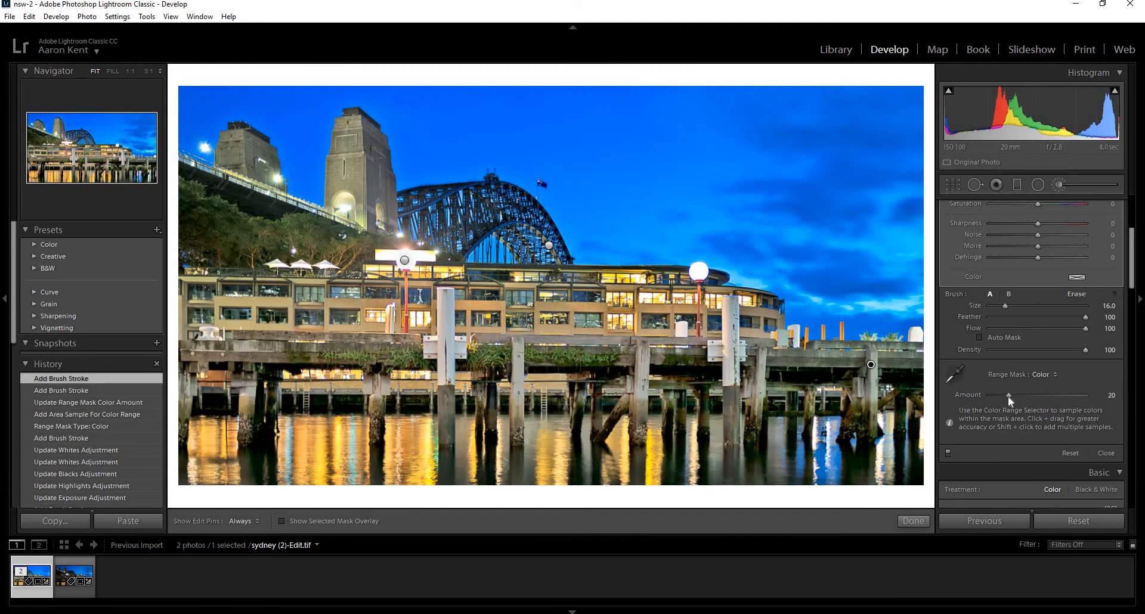
pyautogui.moveTo(1005, 397); pyautogui.dragTo(999, 397)
# Erase parts of the wharf mask along the deck and its upper edge with the eraser brush at size 12.0.
pyautogui.click(1072, 292)
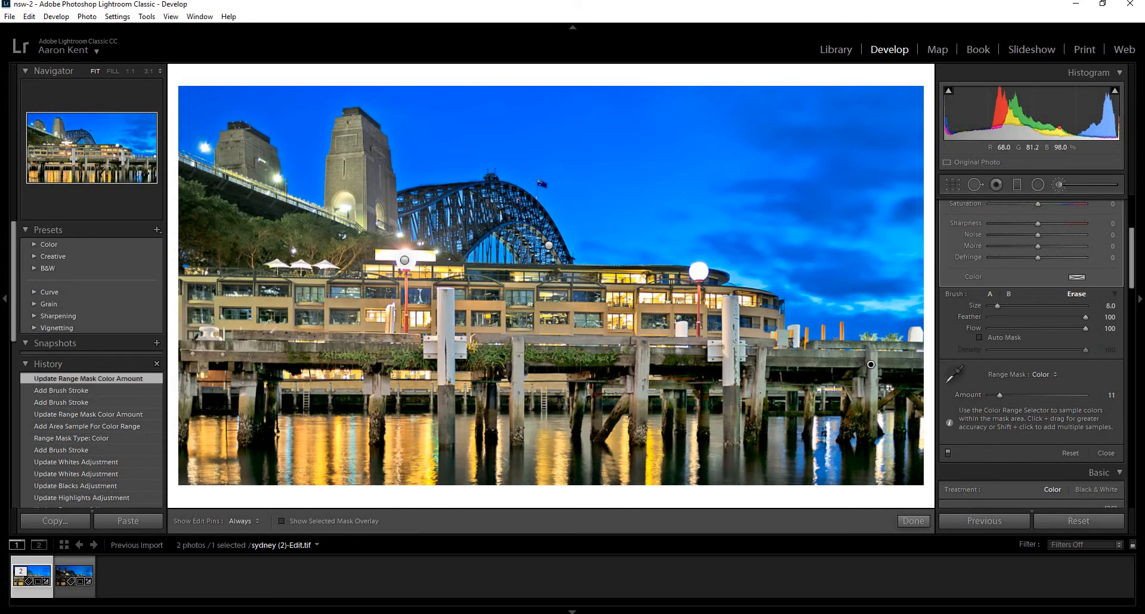
pyautogui.press('h')
pyautogui.scroll(3, 272, 305)
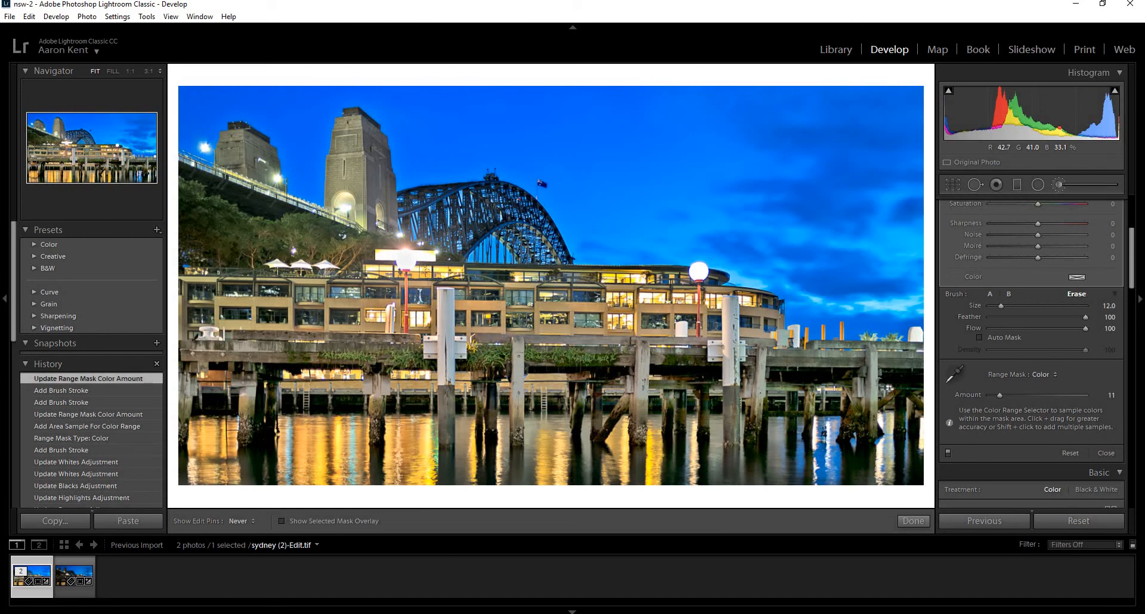
pyautogui.click(870, 364)
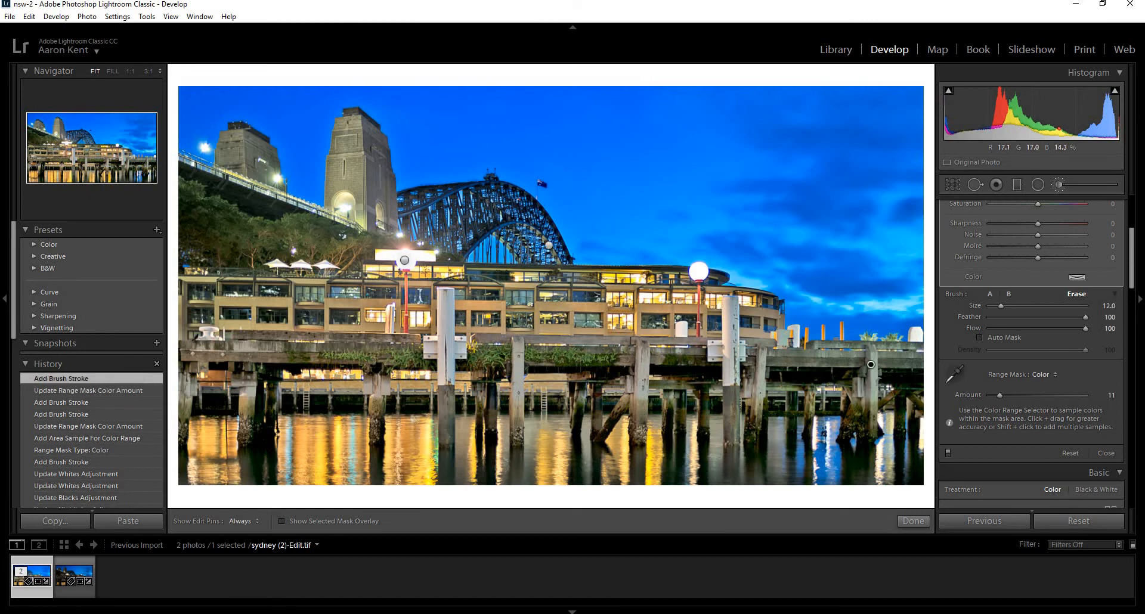
pyautogui.click(779, 324)
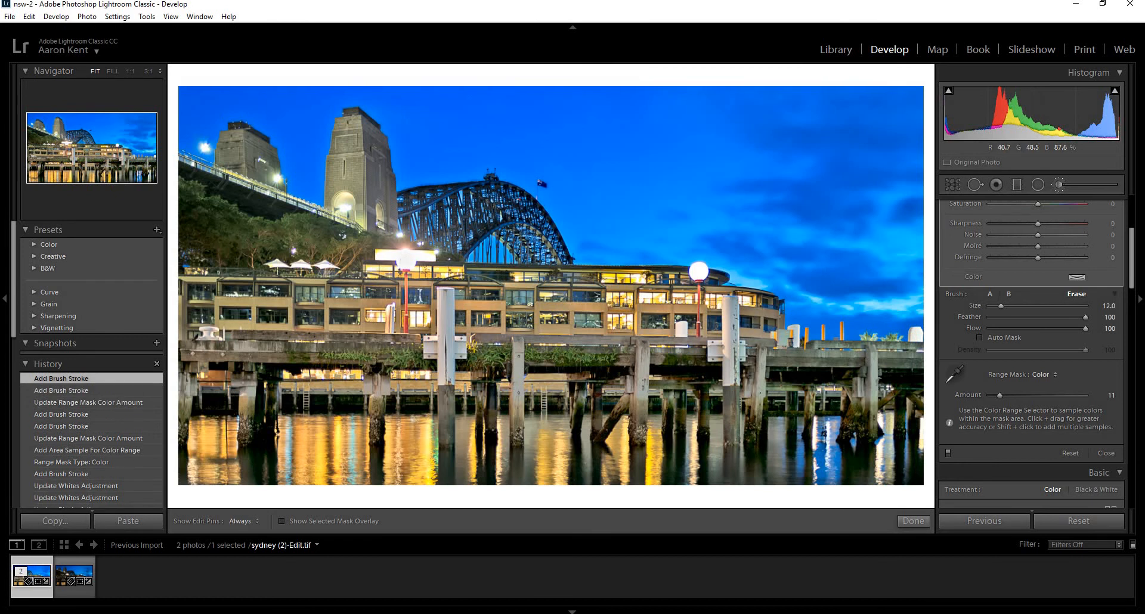
pyautogui.click(792, 332)
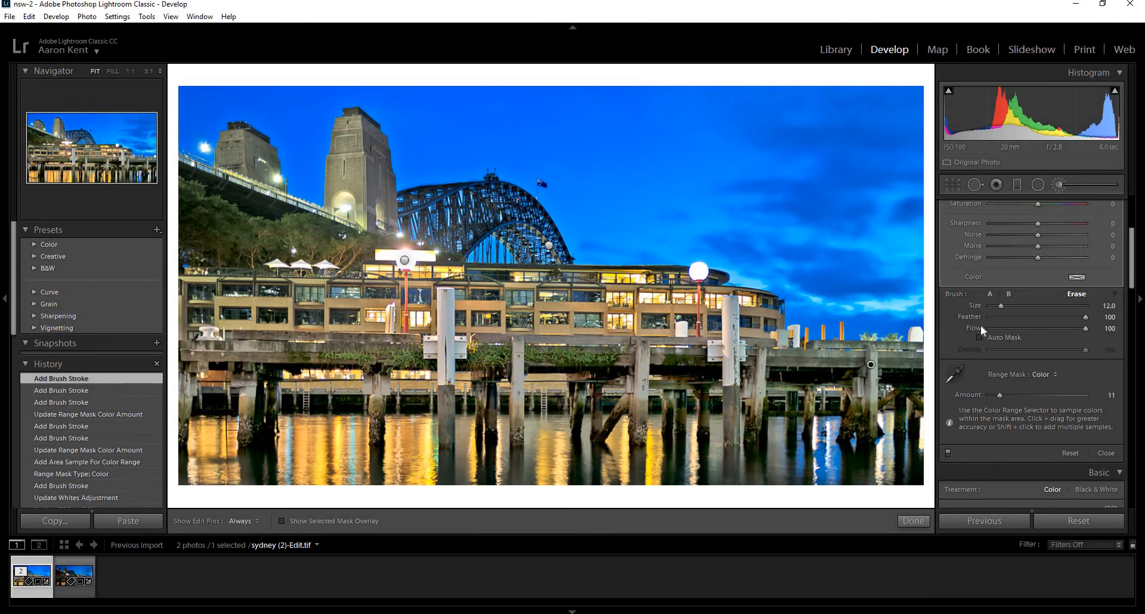
# Reset the wharf mask's Exposure to 0.00 and set Shadows 16, Blacks 3, Clarity 16, Dehaze 13 and Highlights 11.
pyautogui.click(989, 295)
pyautogui.scroll(3, 968, 335)
pyautogui.doubleClick(969, 269)
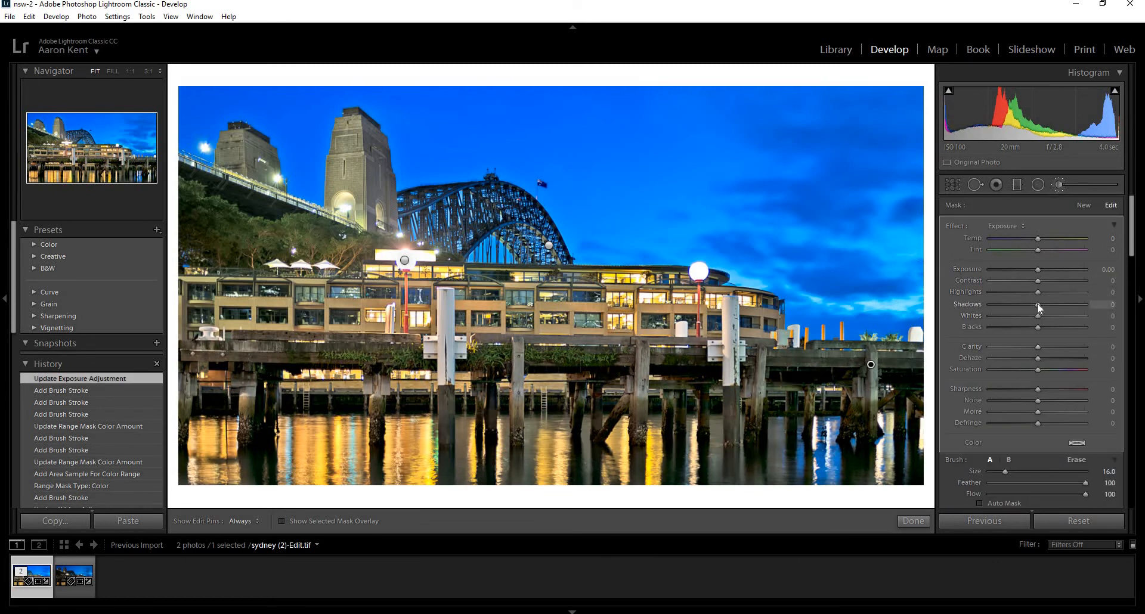
pyautogui.moveTo(1050, 304); pyautogui.dragTo(1047, 304)
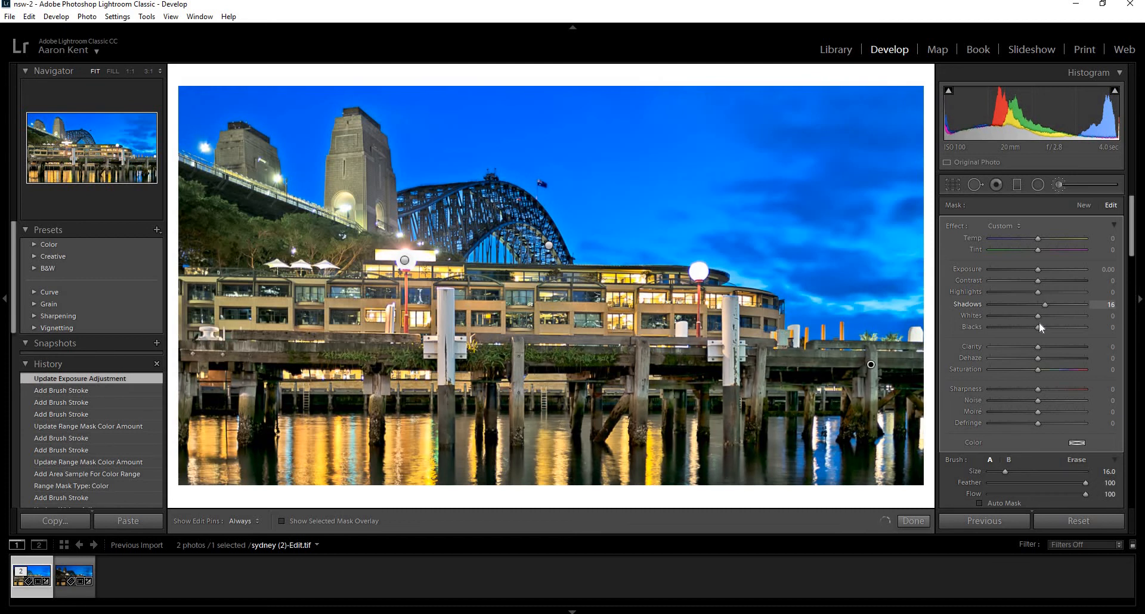
pyautogui.moveTo(1034, 327); pyautogui.dragTo(1041, 356)
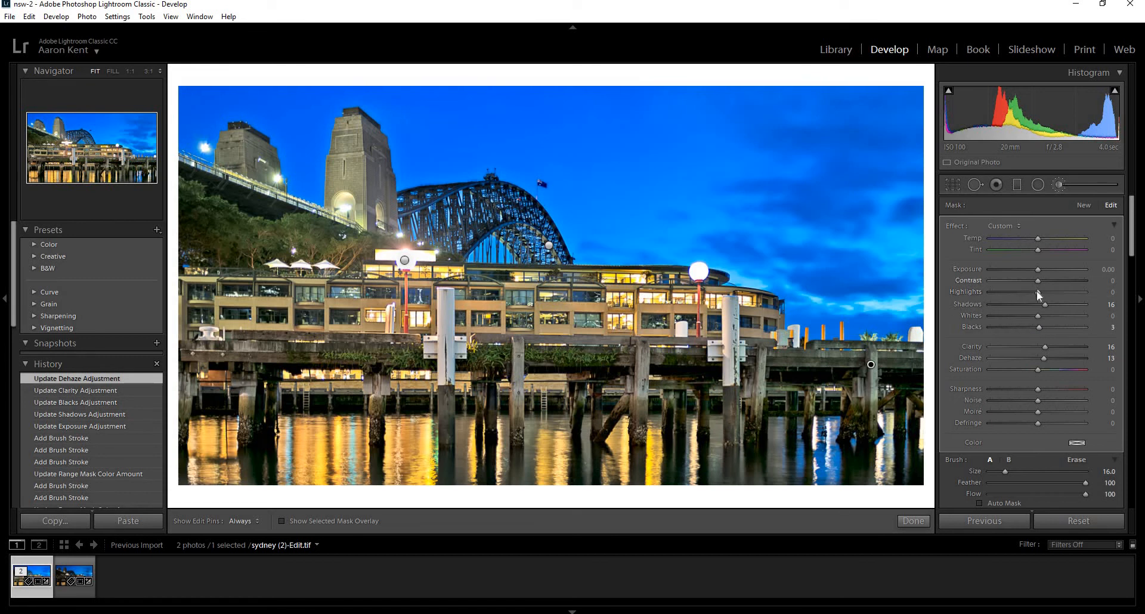
pyautogui.moveTo(1040, 293); pyautogui.dragTo(1041, 293)
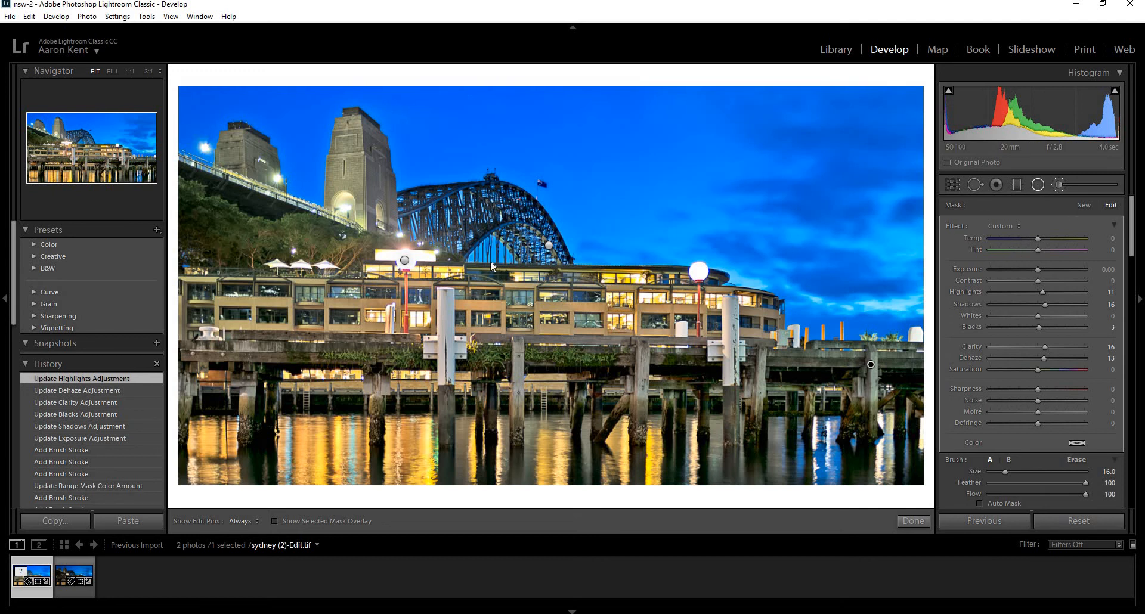
# Draw a tall radial filter tilted from the sky above the bridge to the water, widening and repositioning it across the building and wharf.
pyautogui.moveTo(443, 243); pyautogui.dragTo(485, 374)
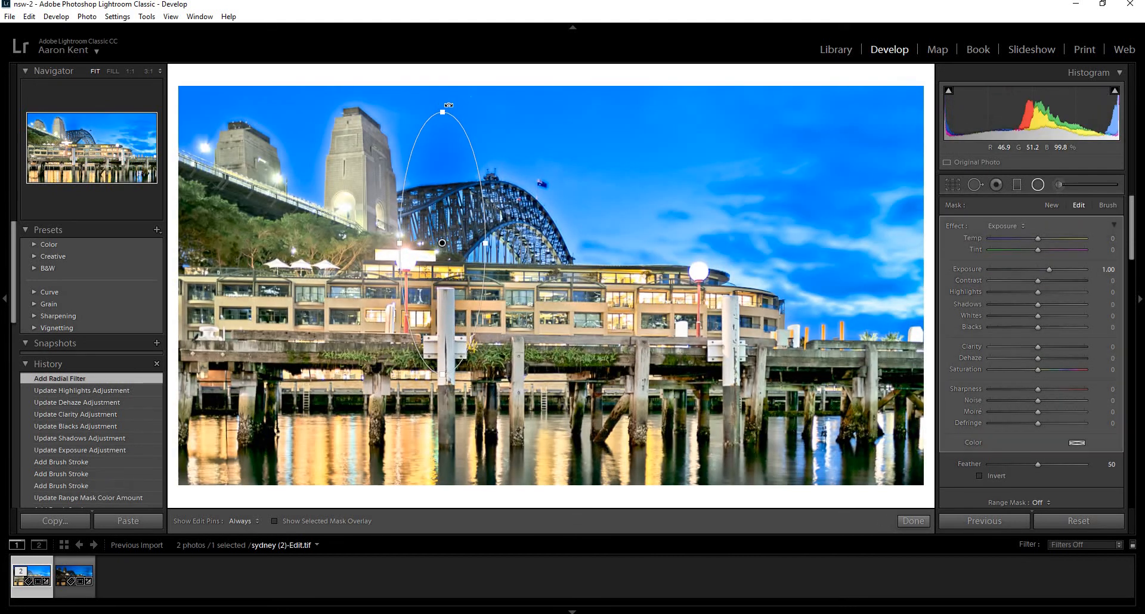
pyautogui.moveTo(492, 117); pyautogui.dragTo(539, 151)
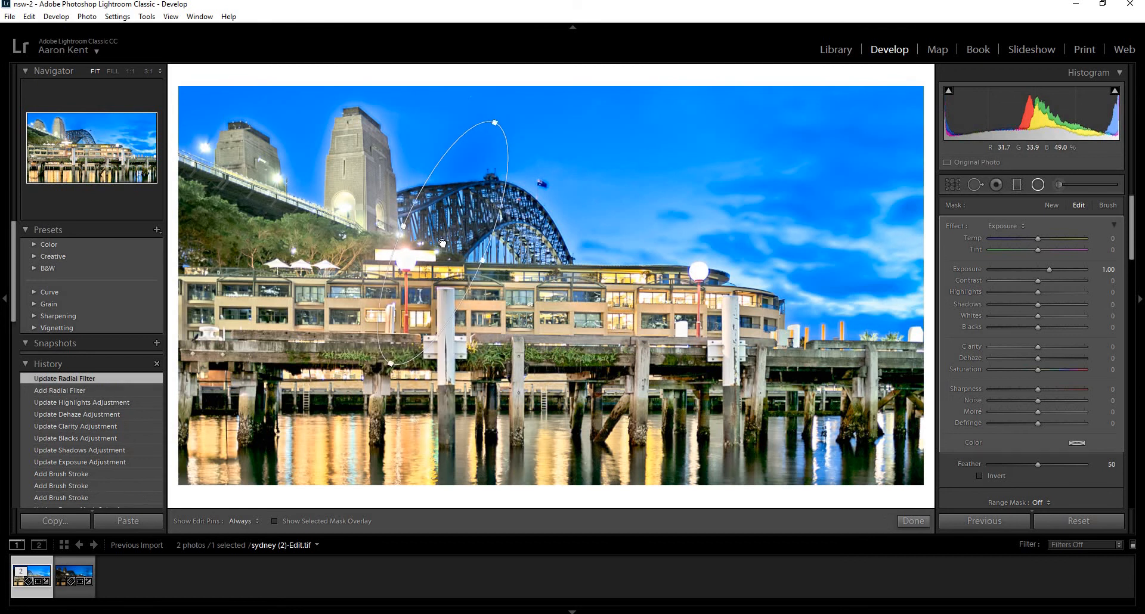
pyautogui.moveTo(477, 295); pyautogui.dragTo(478, 296)
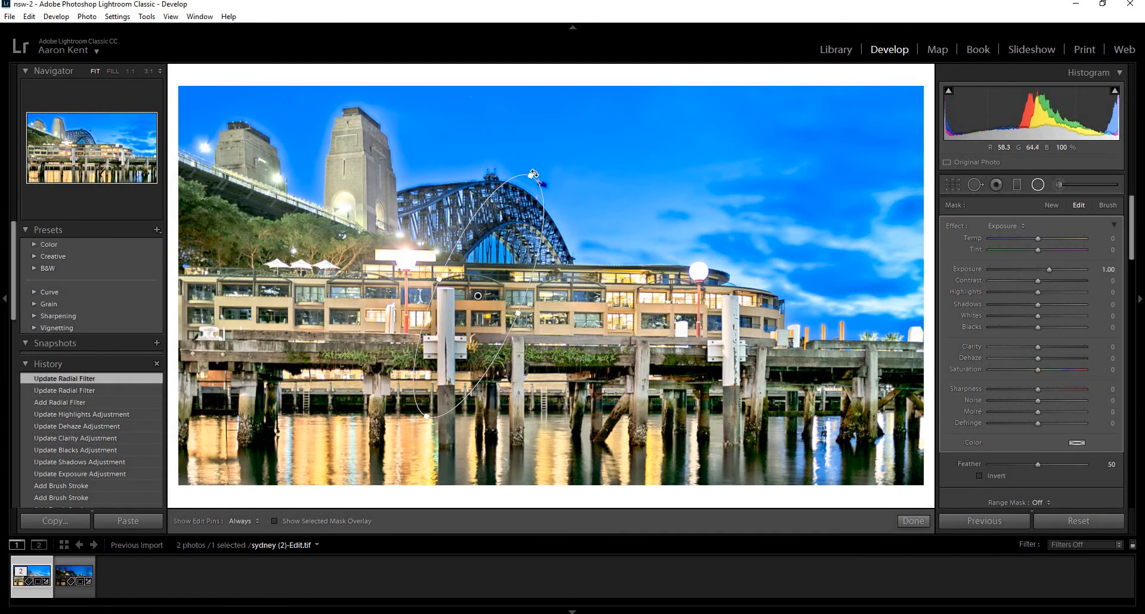
pyautogui.moveTo(532, 177); pyautogui.dragTo(539, 156)
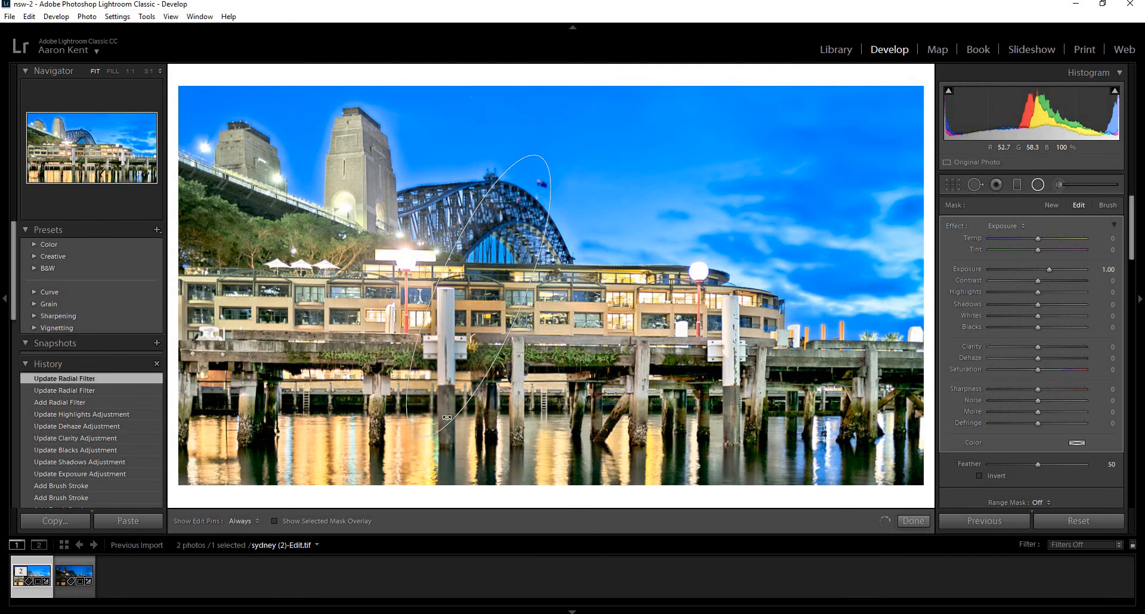
pyautogui.moveTo(419, 437); pyautogui.dragTo(404, 468)
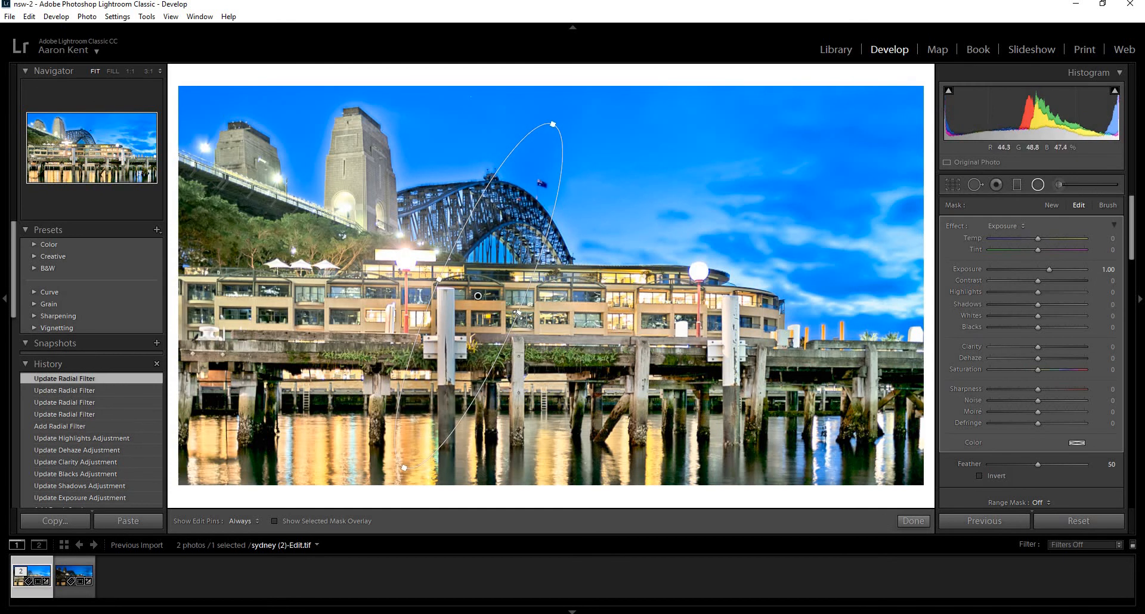
pyautogui.moveTo(532, 320); pyautogui.dragTo(539, 322)
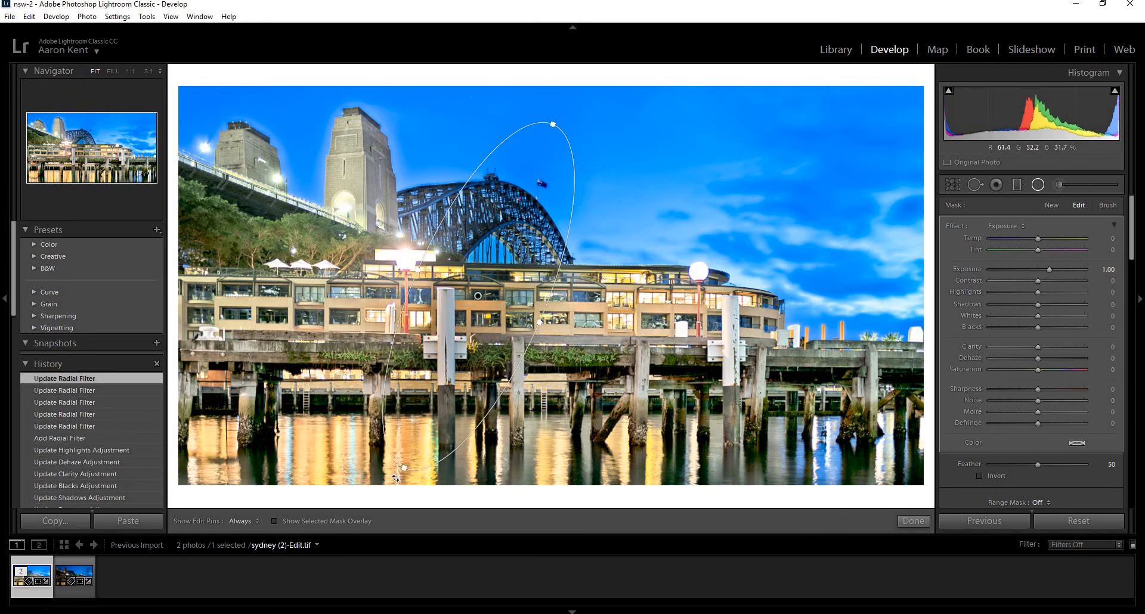
pyautogui.moveTo(401, 480); pyautogui.dragTo(415, 480)
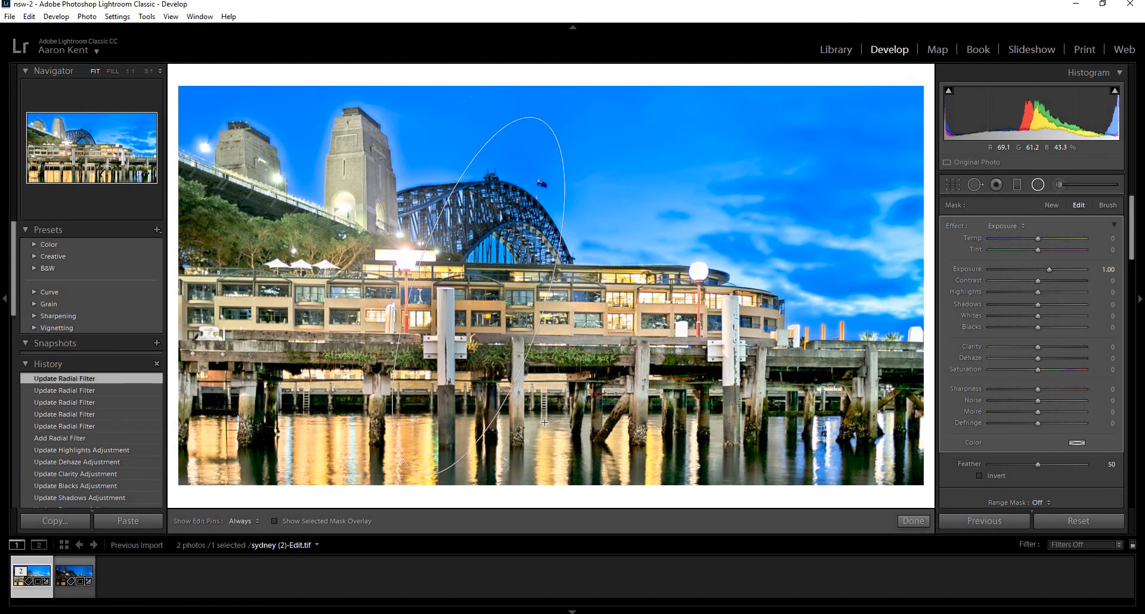
# Invert the radial filter, reset its Exposure to 0.00, and set Clarity to 21 and Dehaze to 12.
pyautogui.click(979, 476)
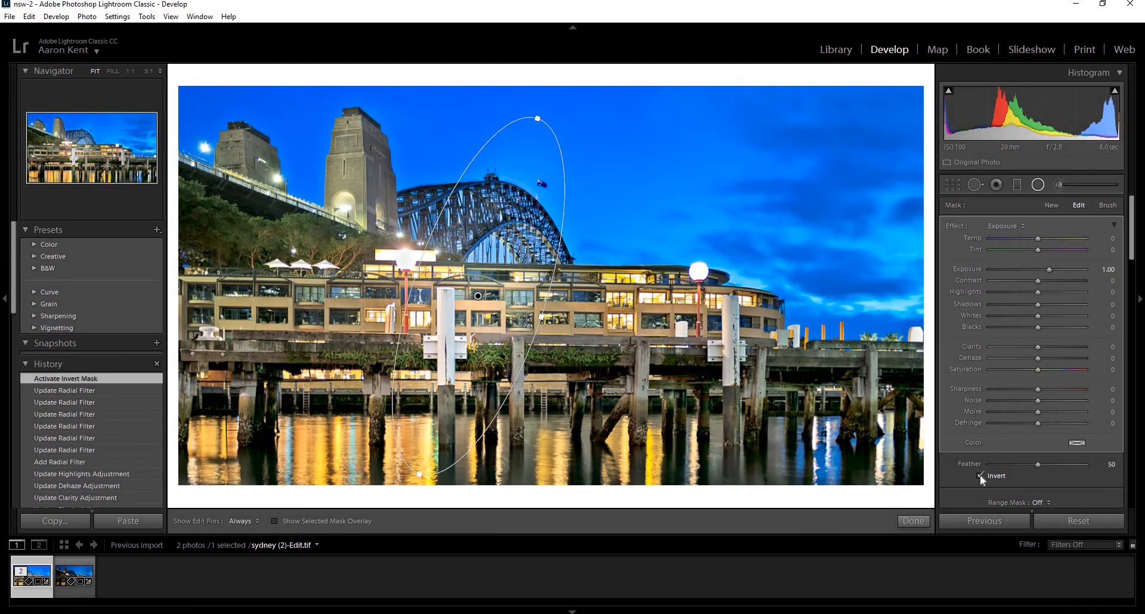
pyautogui.doubleClick(970, 266)
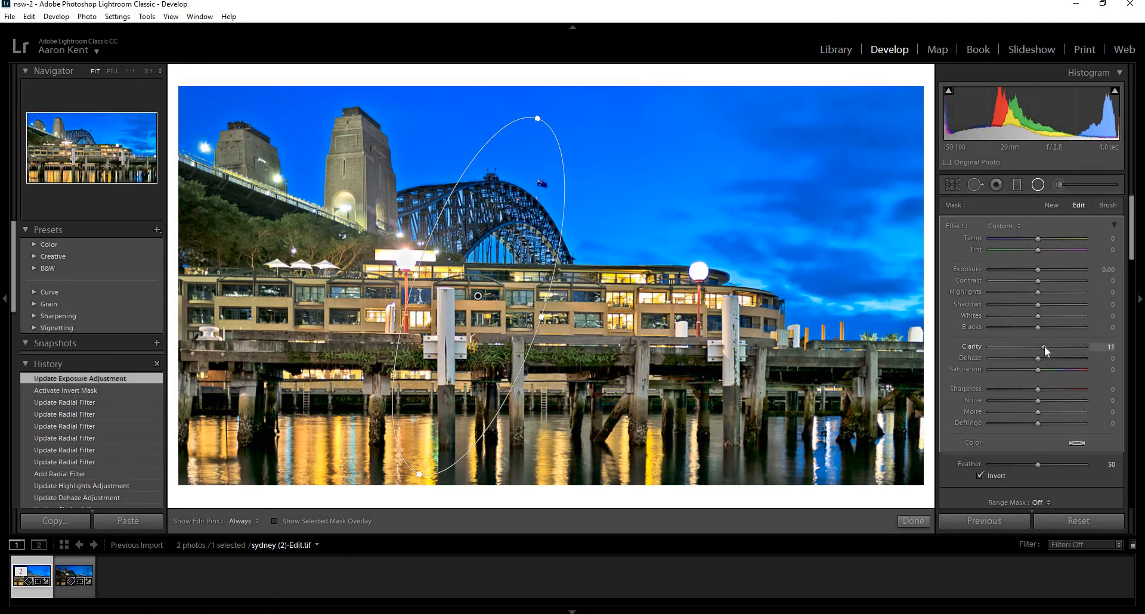
pyautogui.moveTo(1047, 346); pyautogui.dragTo(1047, 346)
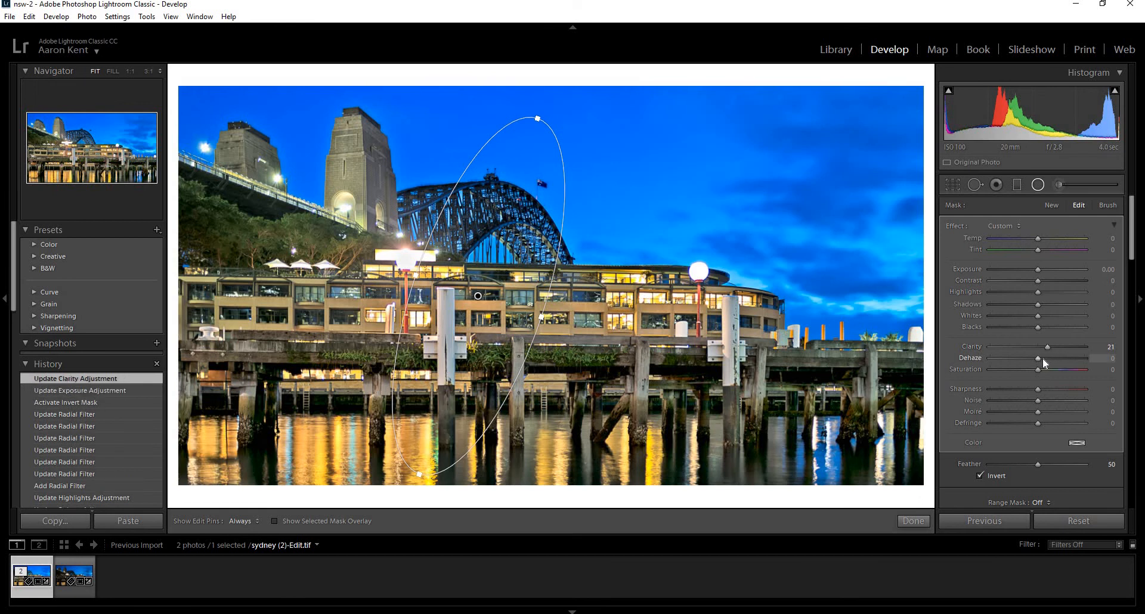
pyautogui.click(1046, 359)
pyautogui.moveTo(1045, 360); pyautogui.dragTo(1044, 361)
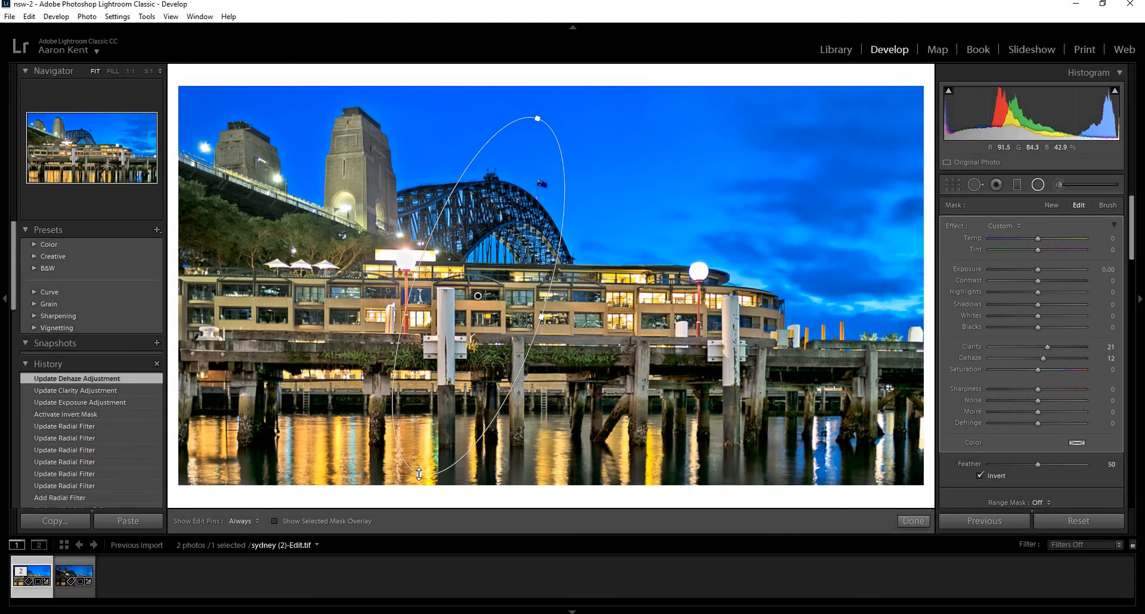
# Enlarge the tilted radial filter slightly in both length and width over the bridge and building.
pyautogui.moveTo(419, 474); pyautogui.dragTo(416, 480)
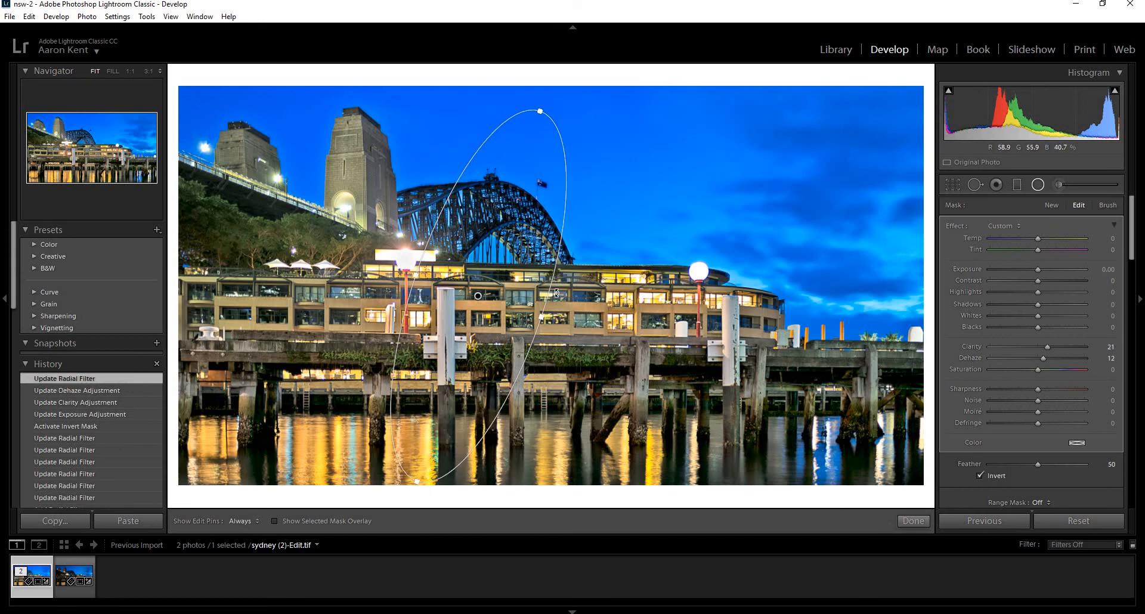
pyautogui.moveTo(543, 316); pyautogui.dragTo(548, 320)
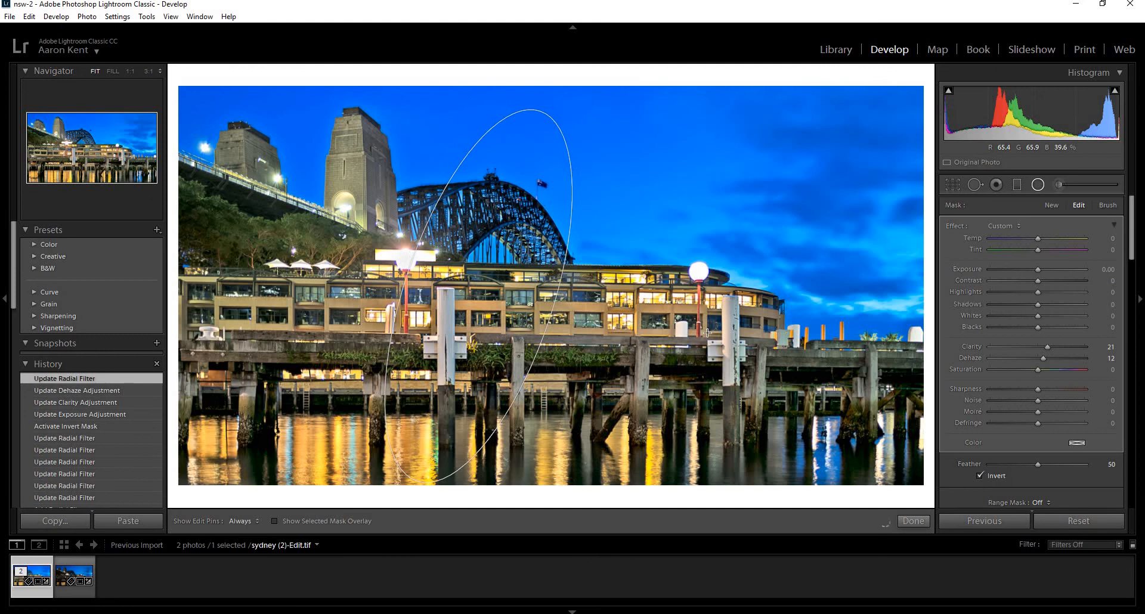
# Try different Highlights values and an Exposure of 0.28 on the radial filter, resetting both to 0.
pyautogui.click(1043, 291)
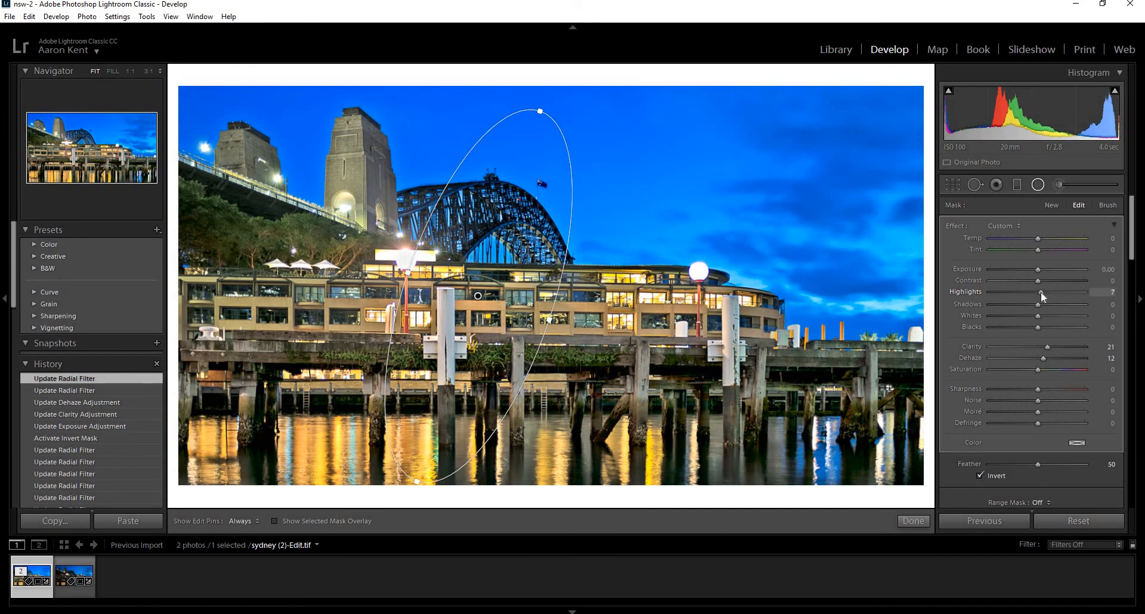
pyautogui.moveTo(1041, 293); pyautogui.dragTo(1028, 292)
pyautogui.doubleClick(1028, 292)
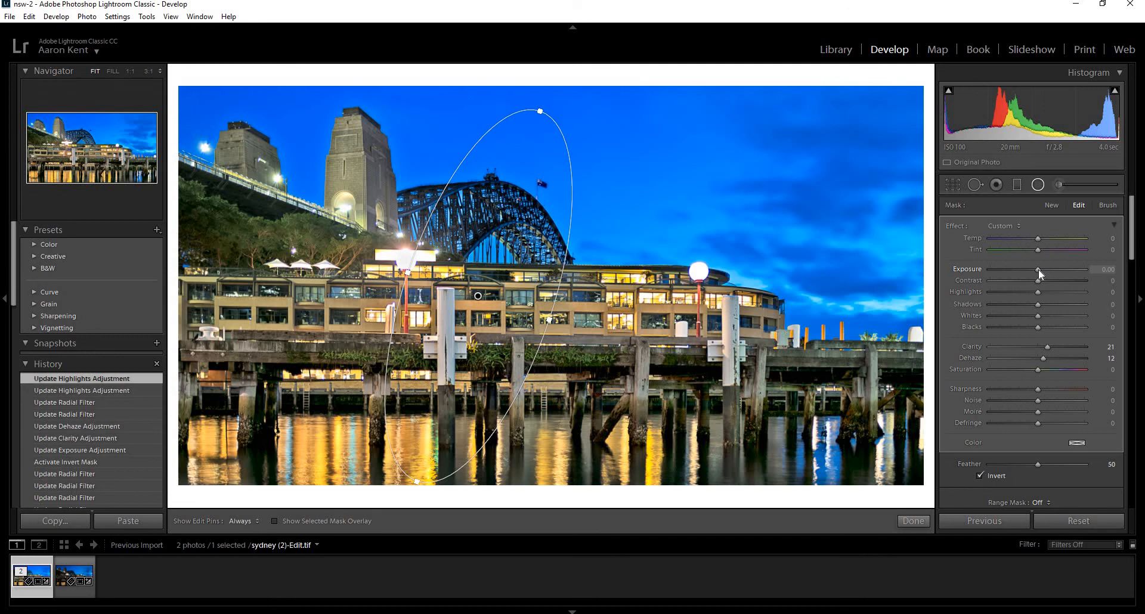
pyautogui.moveTo(1038, 270); pyautogui.dragTo(1042, 270)
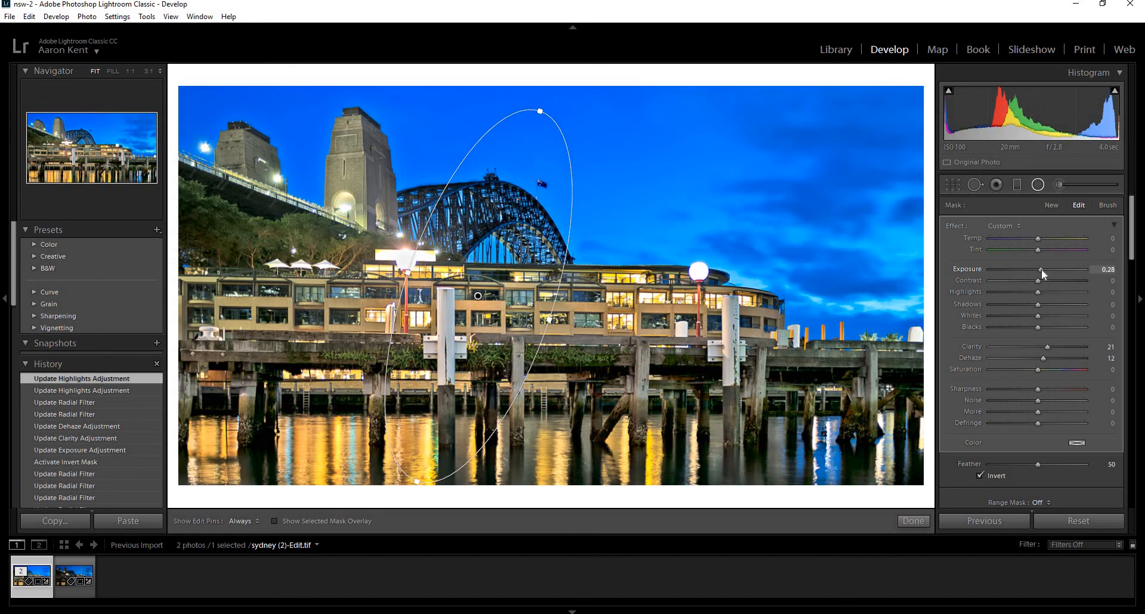
pyautogui.doubleClick(1041, 270)
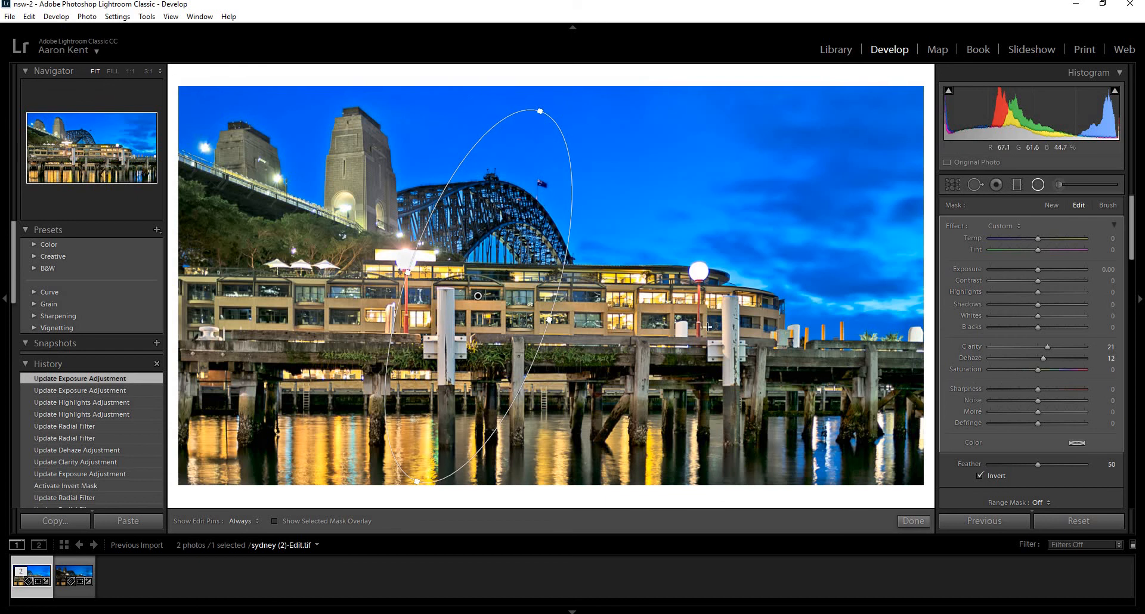
# Close the radial filter, enable Remove Chromatic Aberration and set the post-crop vignetting Amount to -6.
pyautogui.click(1038, 187)
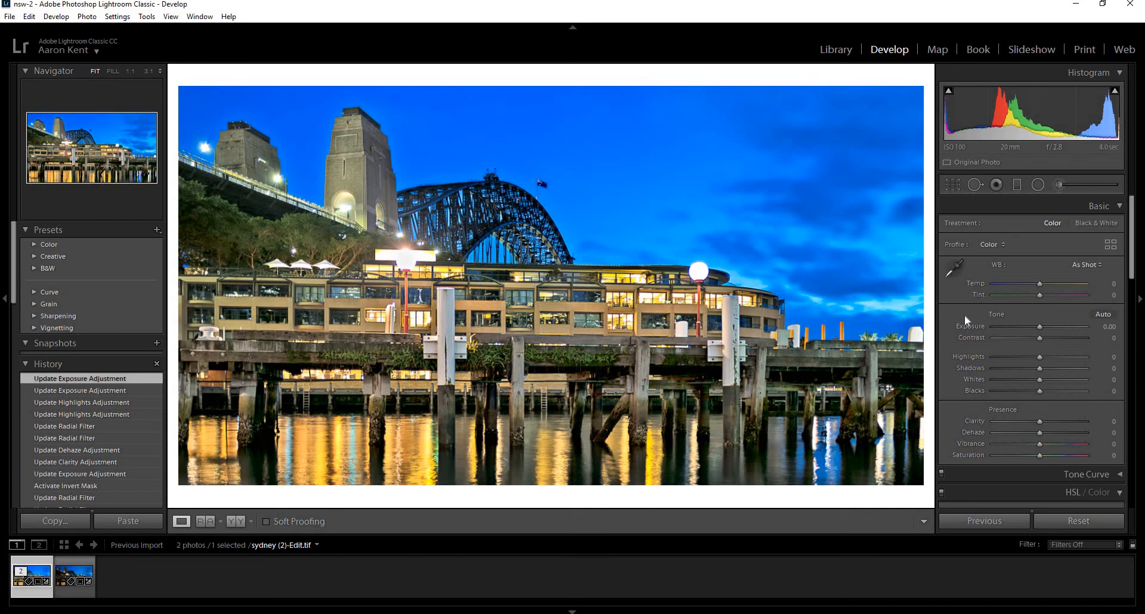
pyautogui.scroll(-10, 984, 357)
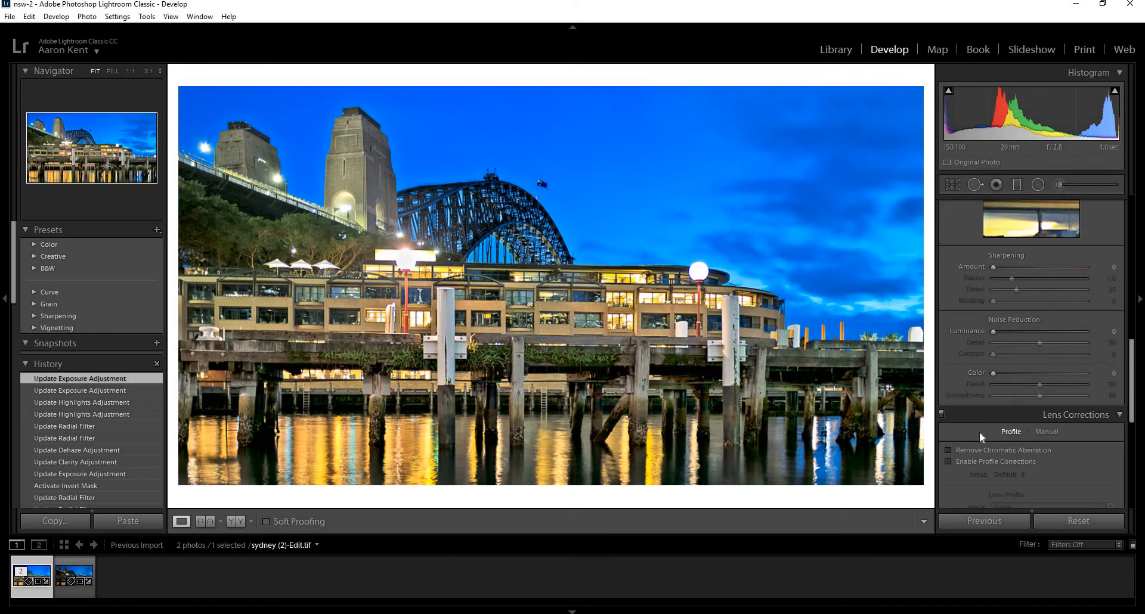
pyautogui.click(977, 449)
pyautogui.scroll(-5, 1043, 387)
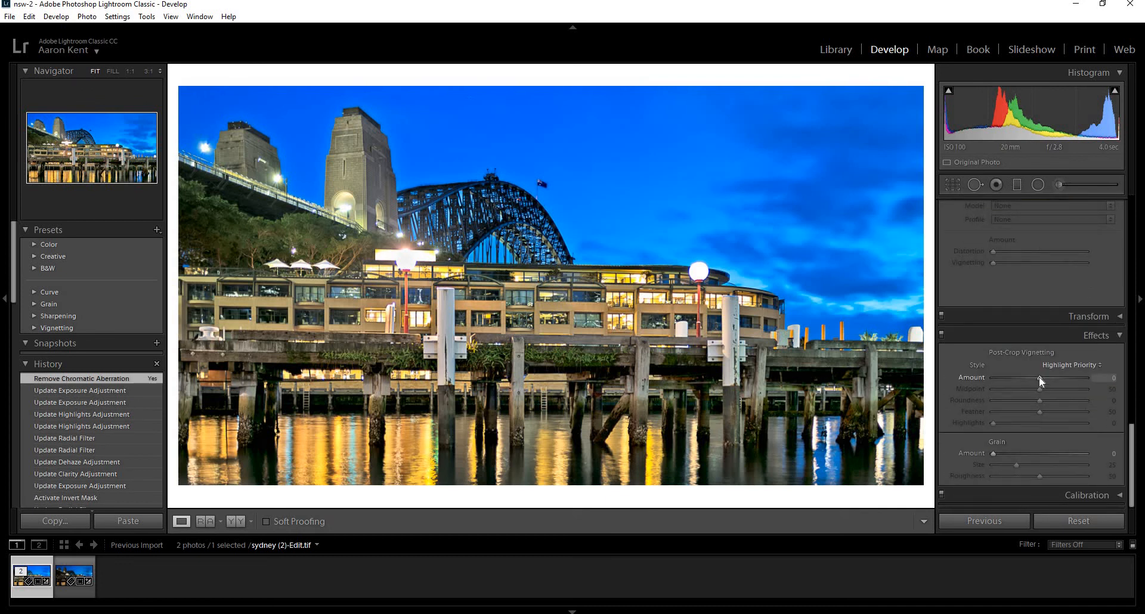
pyautogui.moveTo(1039, 378); pyautogui.dragTo(1037, 380)
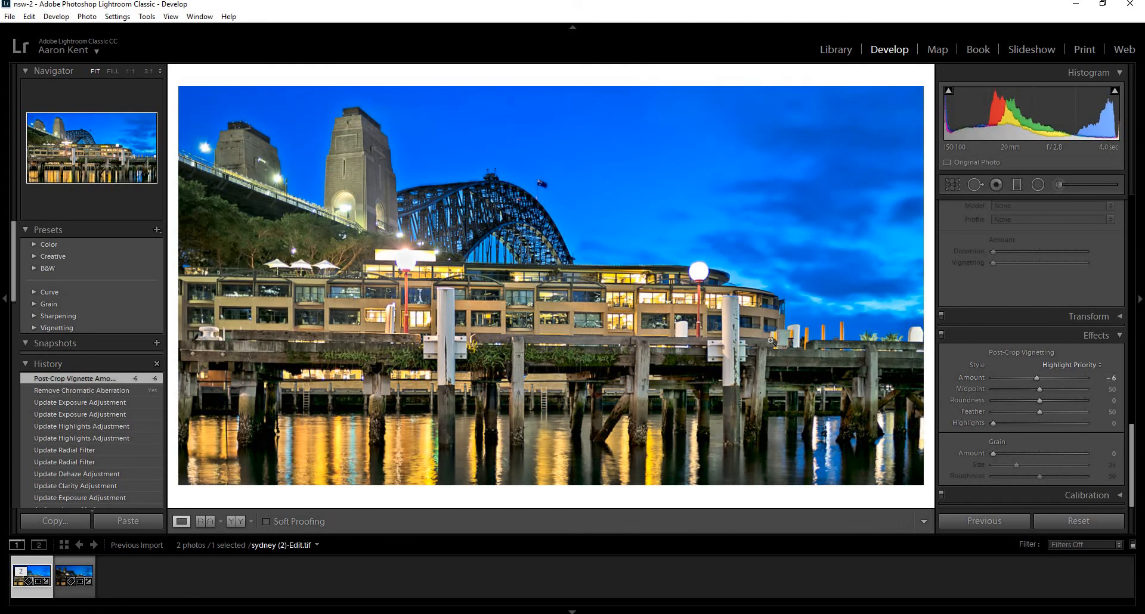
# Open the photo's export settings, turn off the JPEG file size limit and lower the quality slightly.
pyautogui.rightClick(483, 255)
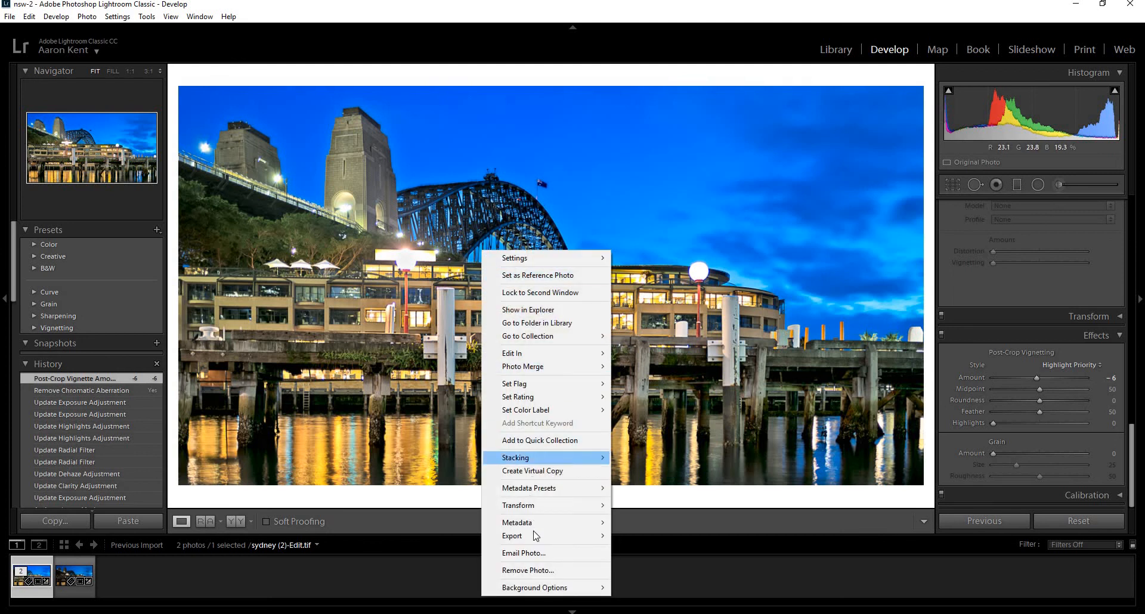
pyautogui.moveTo(583, 535)
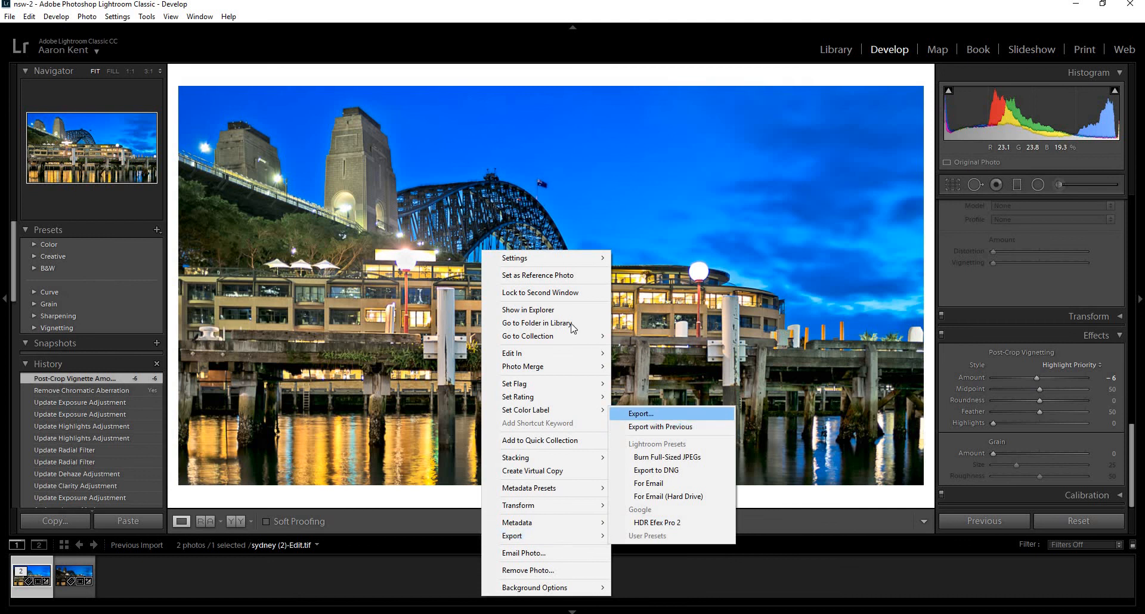
pyautogui.click(671, 414)
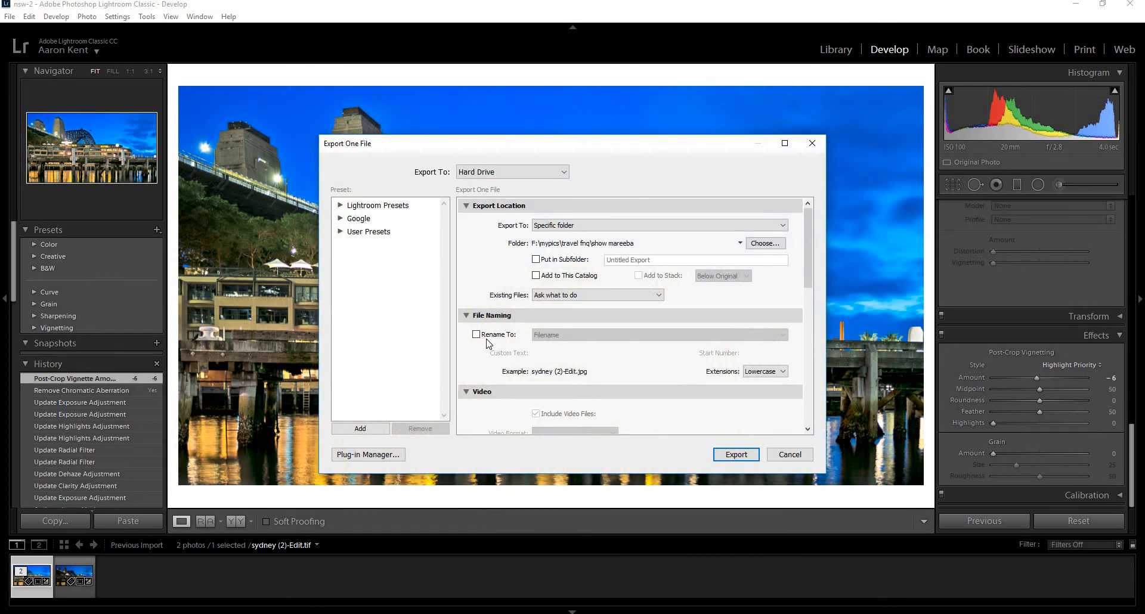
pyautogui.scroll(-5, 489, 339)
pyautogui.scroll(-2, 493, 341)
pyautogui.scroll(10, 596, 343)
pyautogui.moveTo(807, 265); pyautogui.dragTo(804, 323)
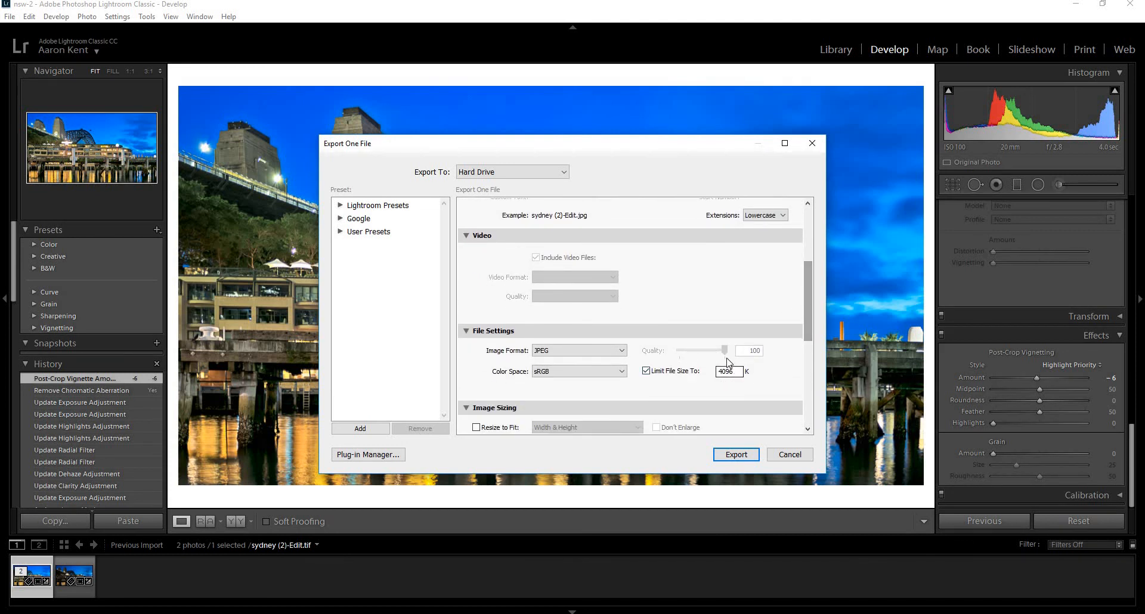
pyautogui.click(646, 370)
pyautogui.moveTo(720, 349); pyautogui.dragTo(709, 354)
# Turn off the watermark and export the photo to the show mareeba folder.
pyautogui.scroll(-5, 496, 370)
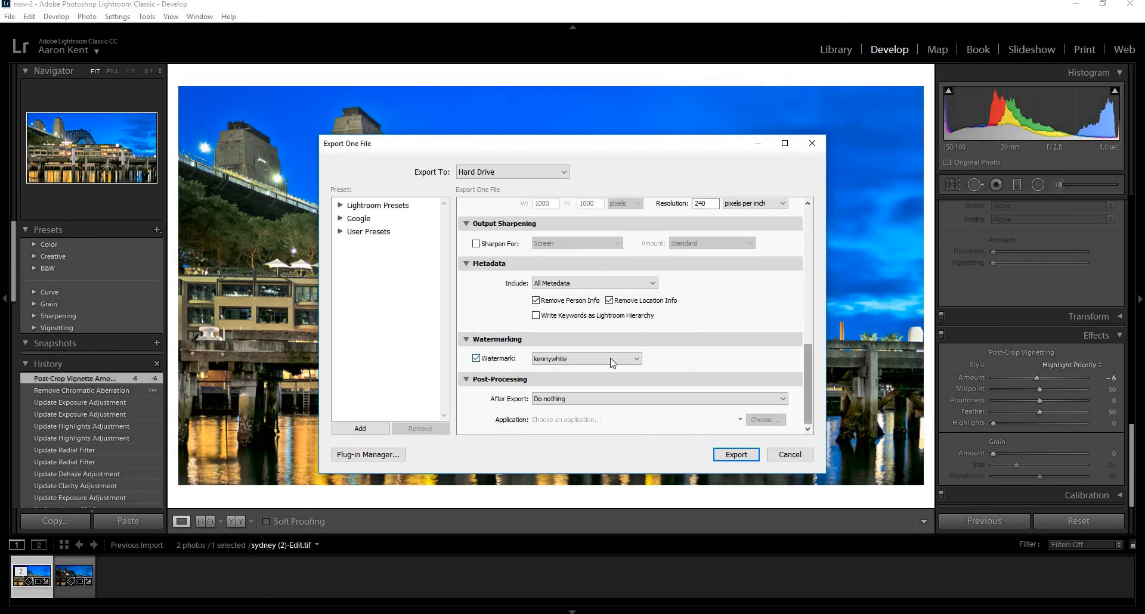
pyautogui.click(487, 360)
pyautogui.click(486, 359)
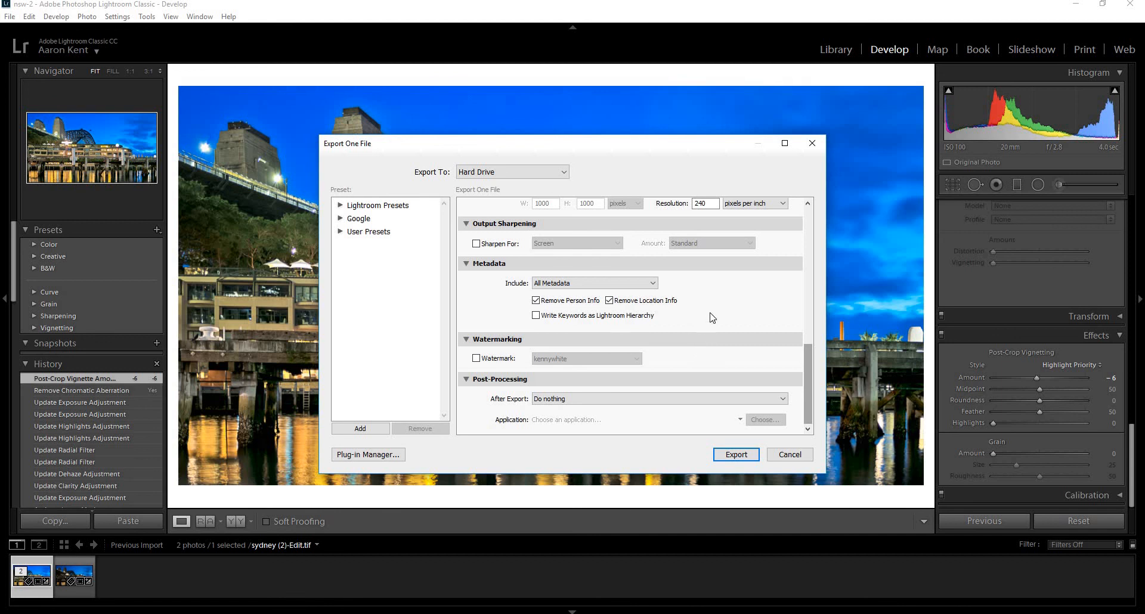
pyautogui.scroll(10, 710, 316)
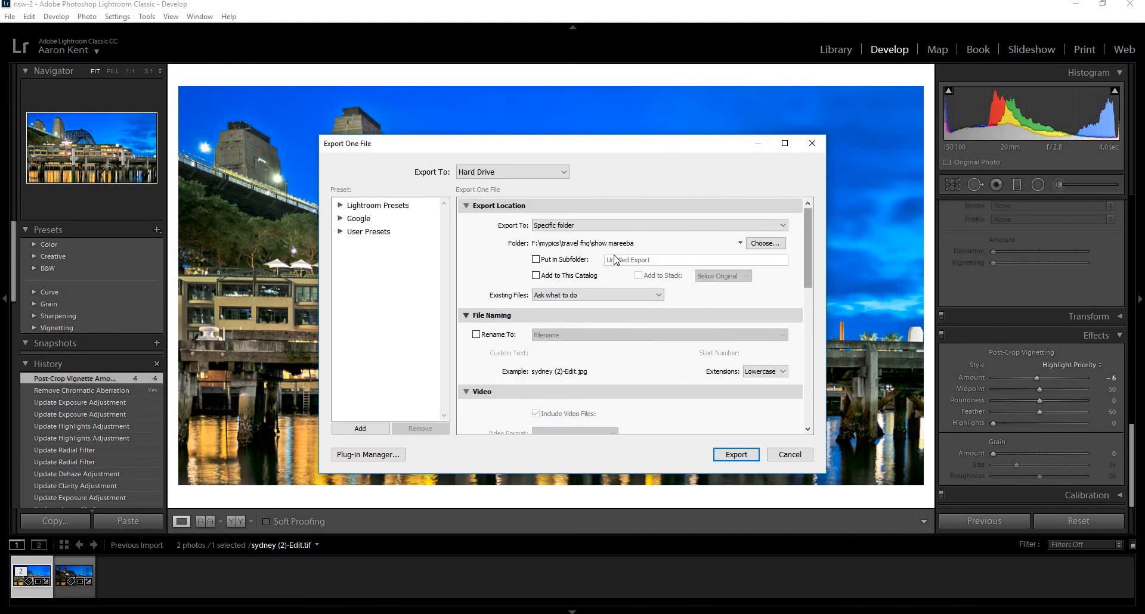
pyautogui.click(730, 456)
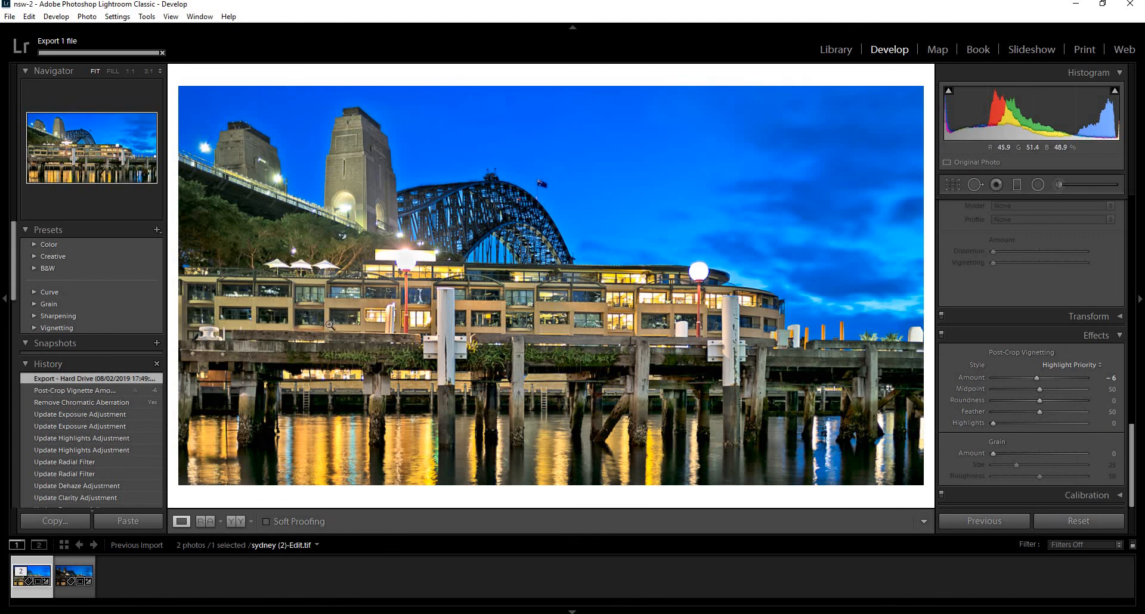
# Compare the original sydney (2).dng with the edited sydney (2)-Edit.tif by switching back and forth between them.
pyautogui.click(62, 578)
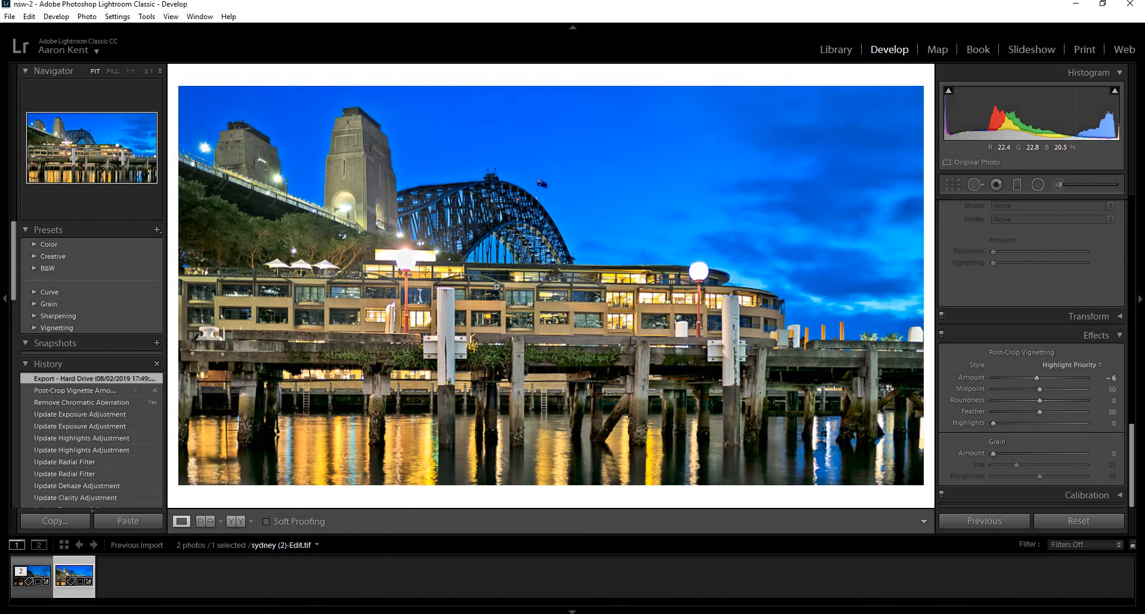
pyautogui.press('Left')
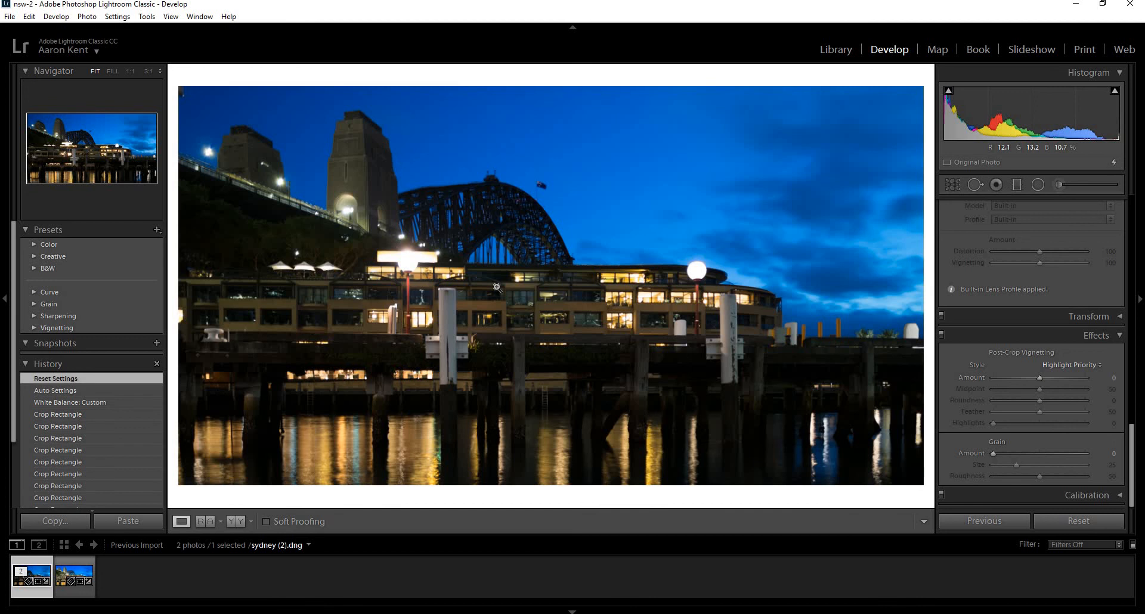
pyautogui.press('Right')
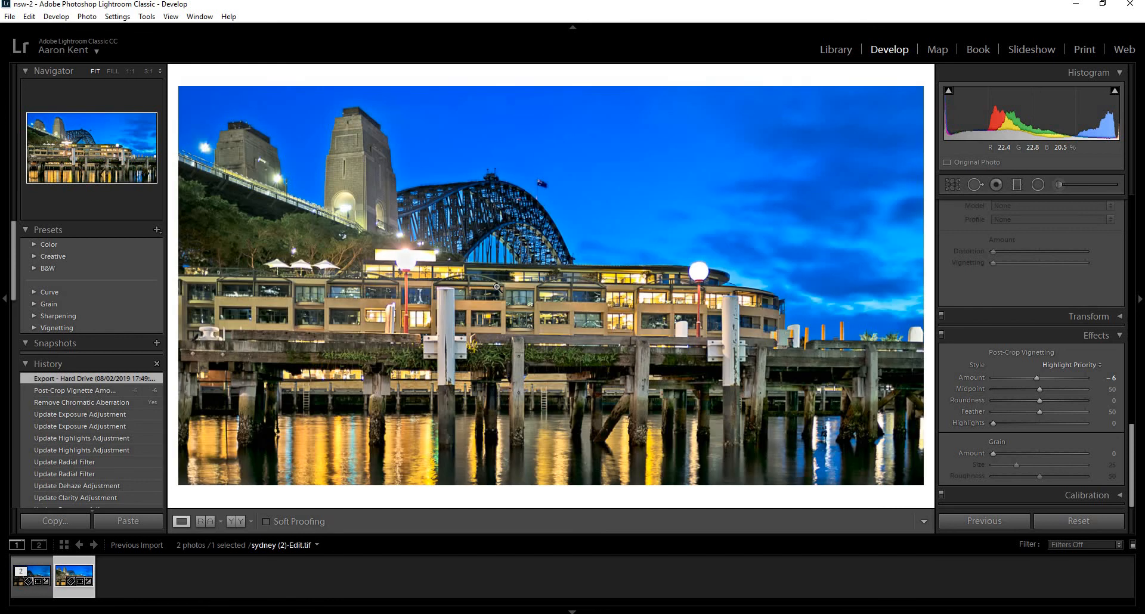
pyautogui.press('Left')
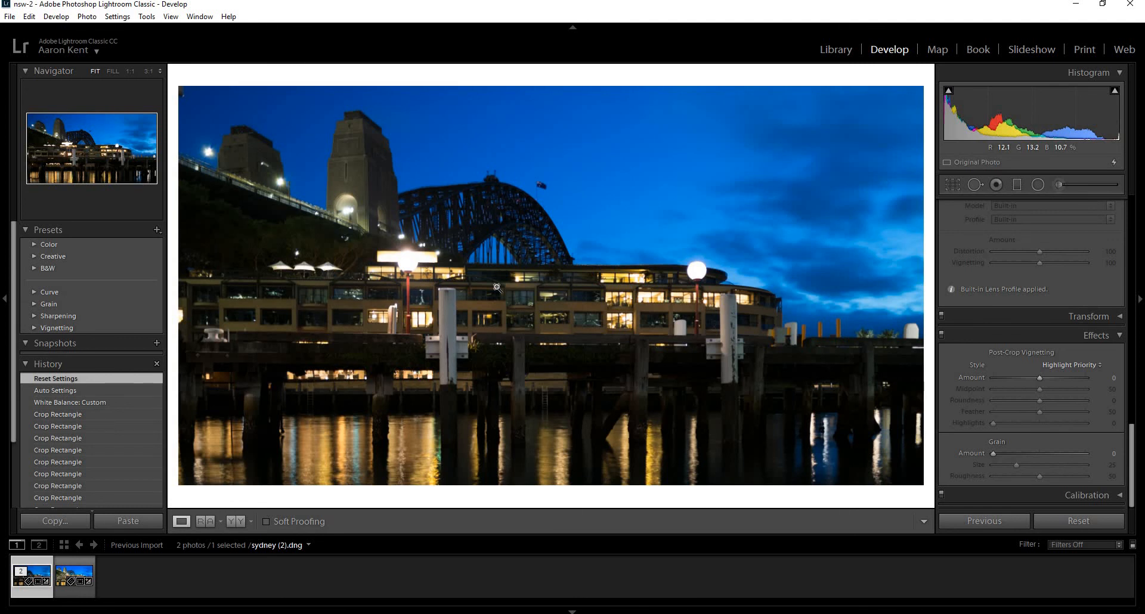
pyautogui.press('Right')
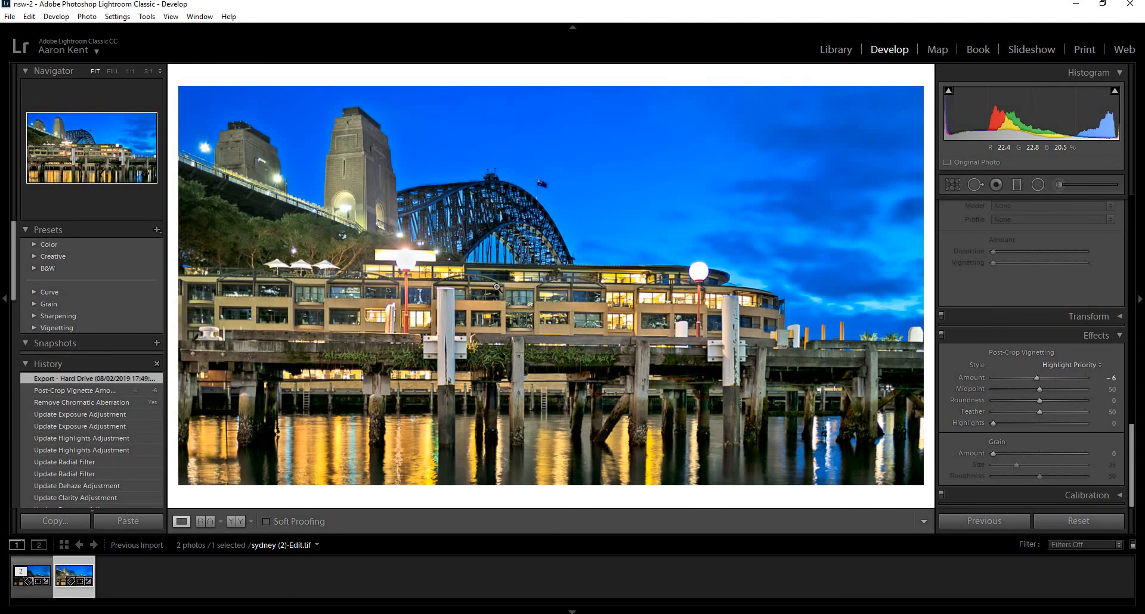
pyautogui.press('Left')
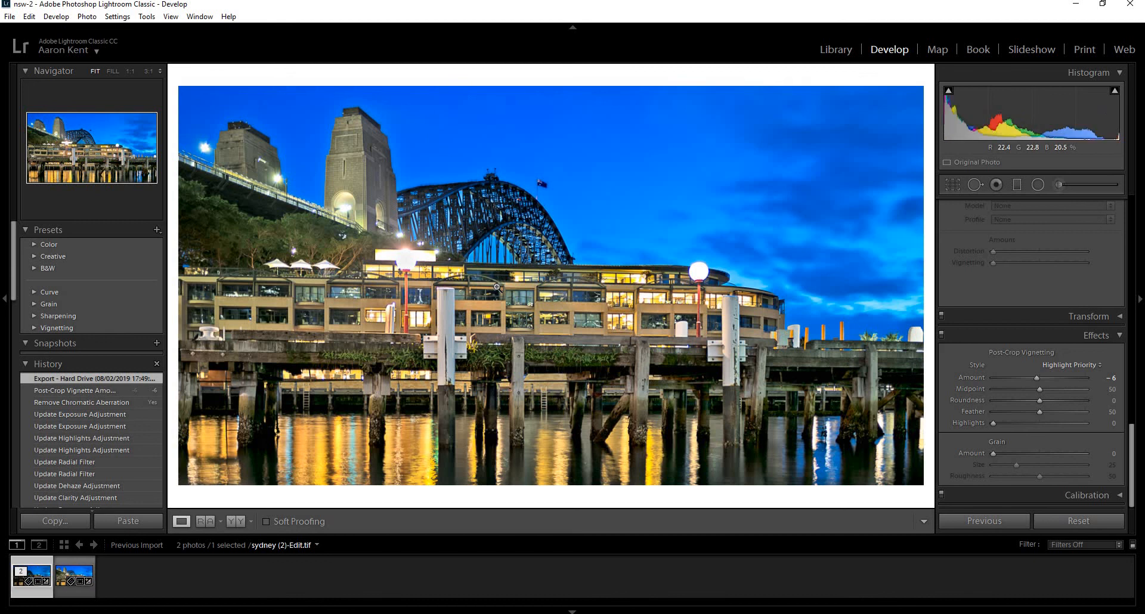
pyautogui.press('Right')
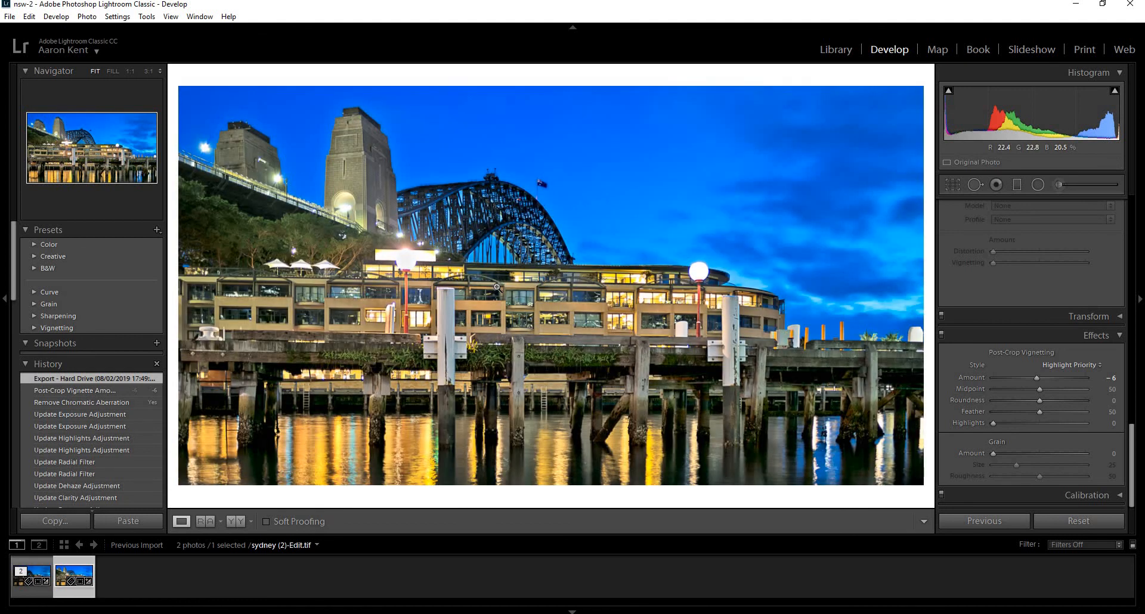
pyautogui.press('Left')
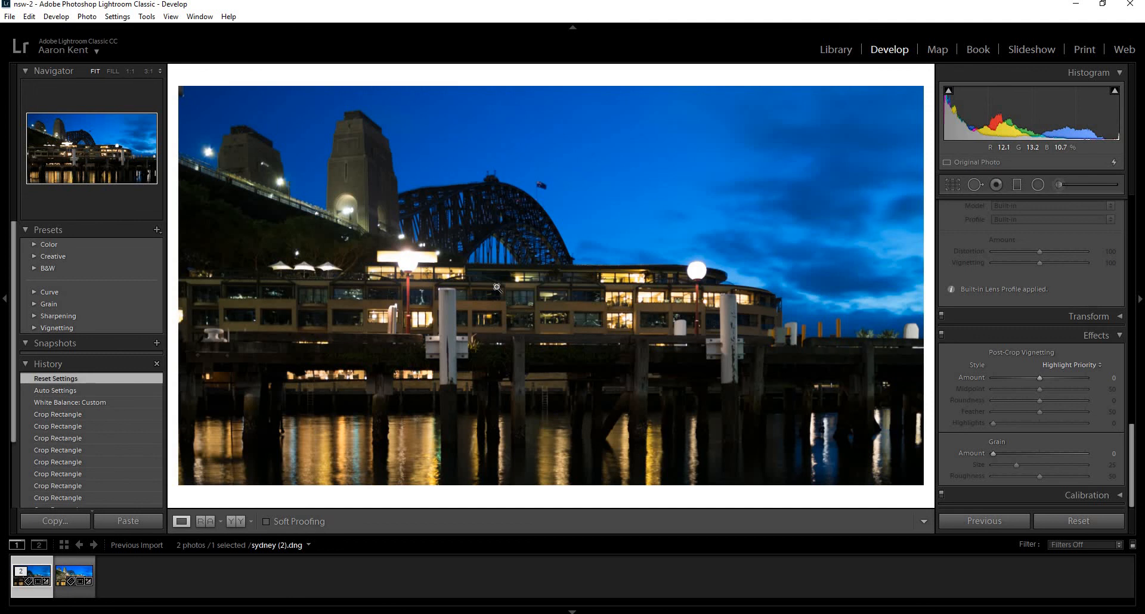
pyautogui.press('Right')
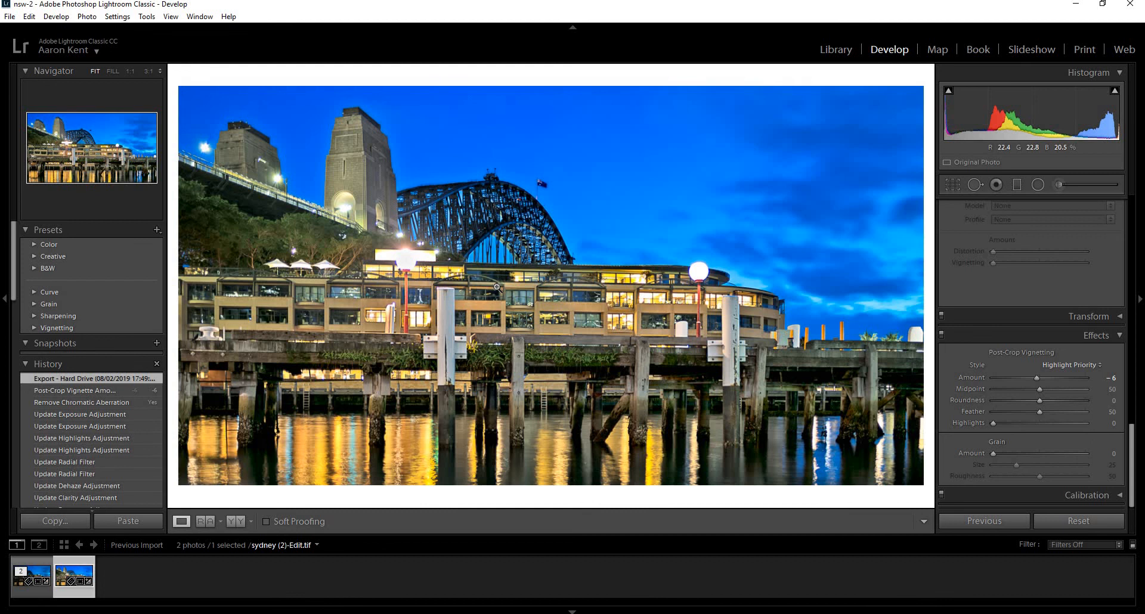
pyautogui.press('Left')
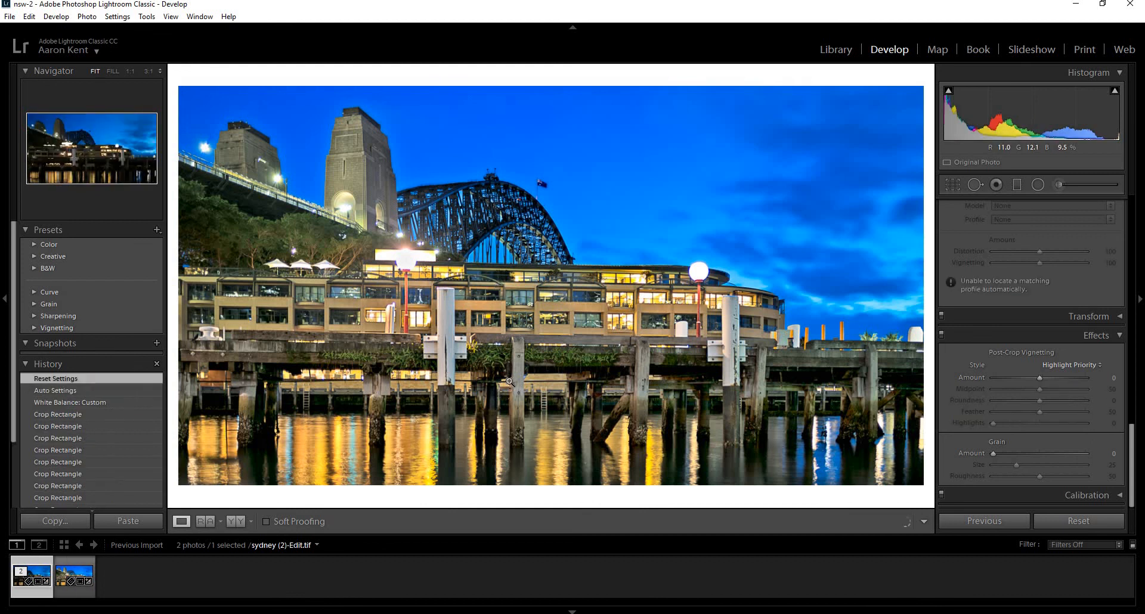